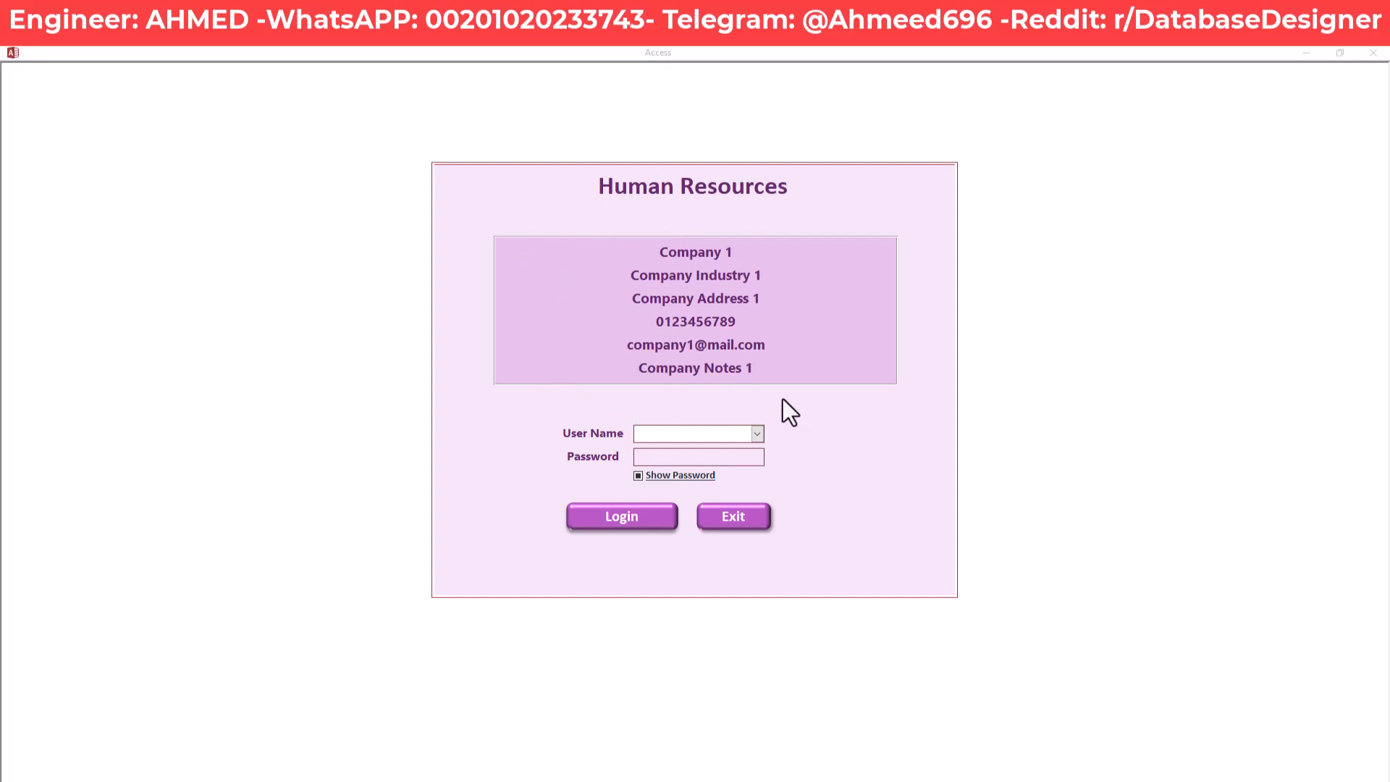
Log in to the Human Resources database as User1 with its password
click(758, 434)
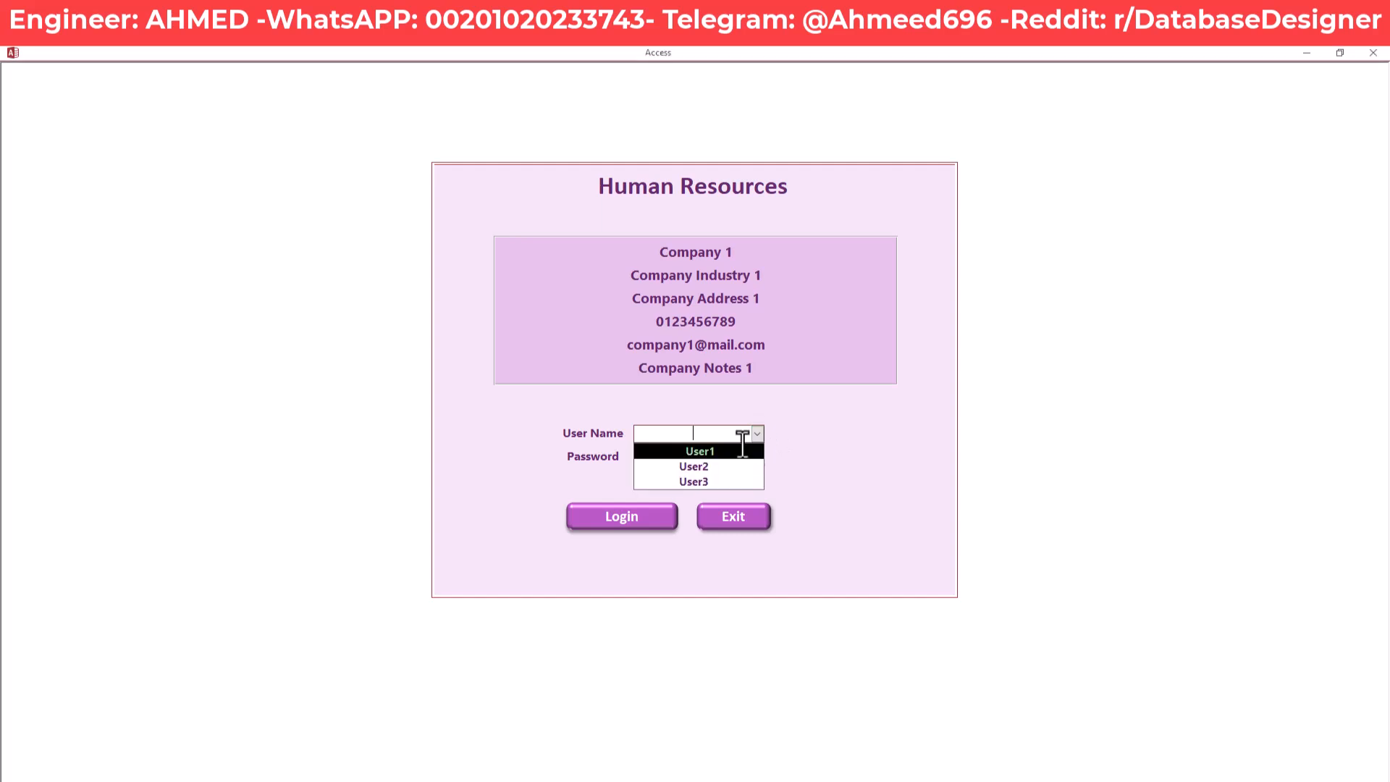
click(727, 453)
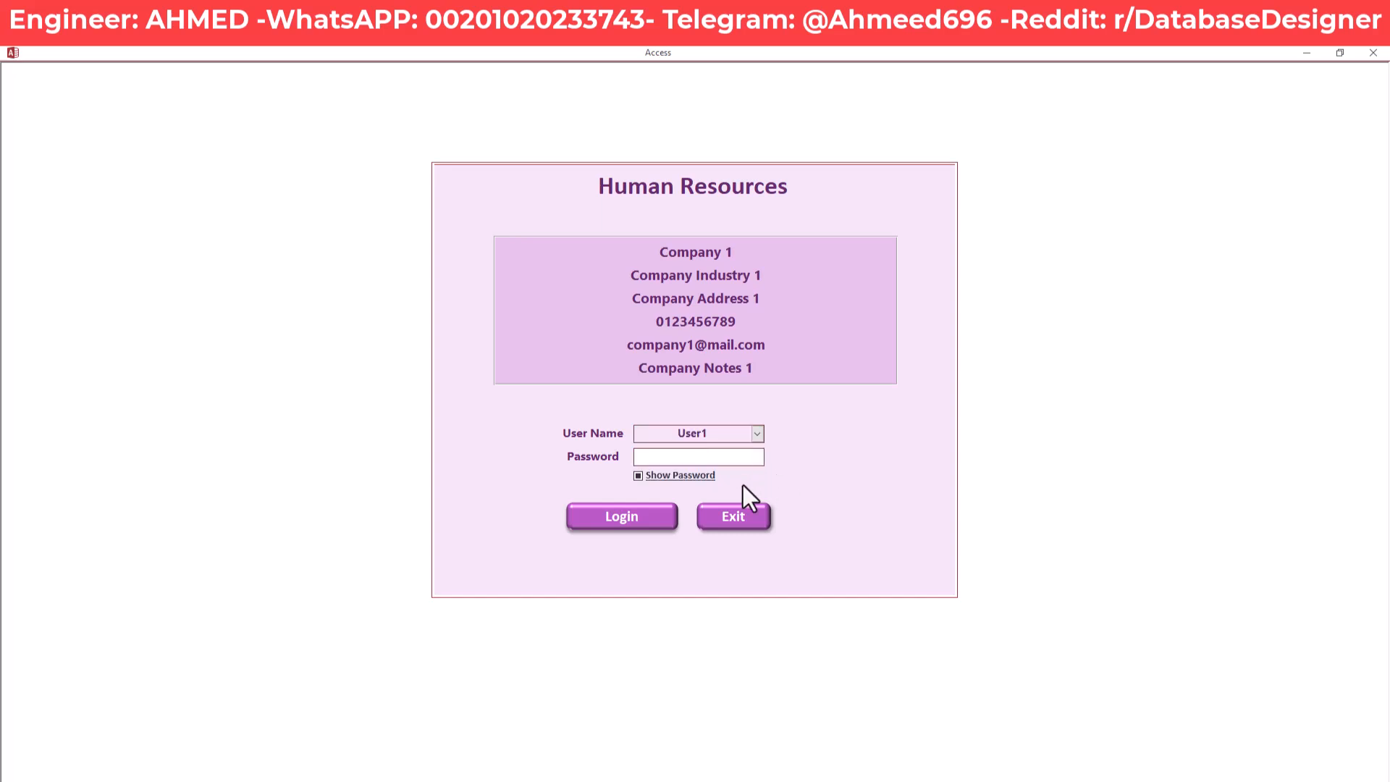
text(*******)
key(Return)
key(Return)
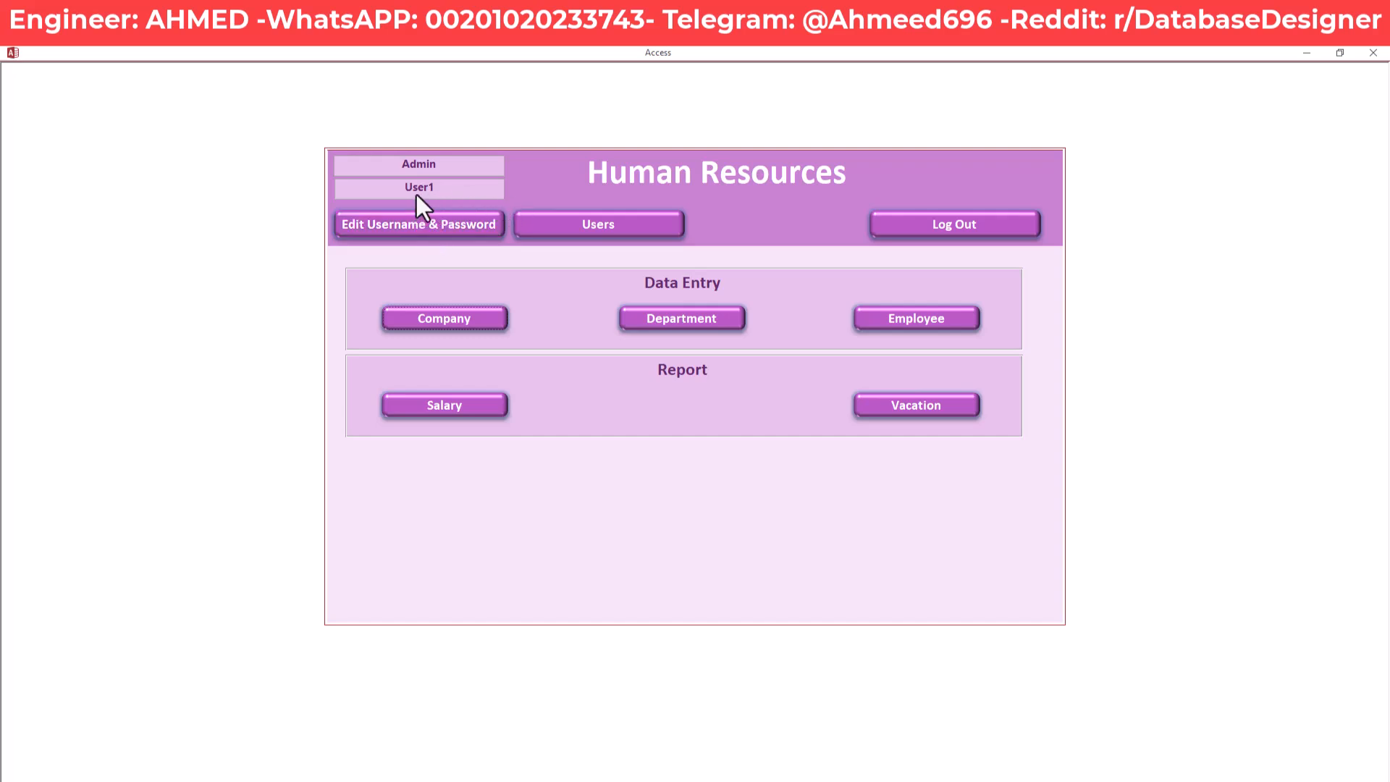
Rename the User1 account to 'Ahmed' and enter a new password
click(444, 222)
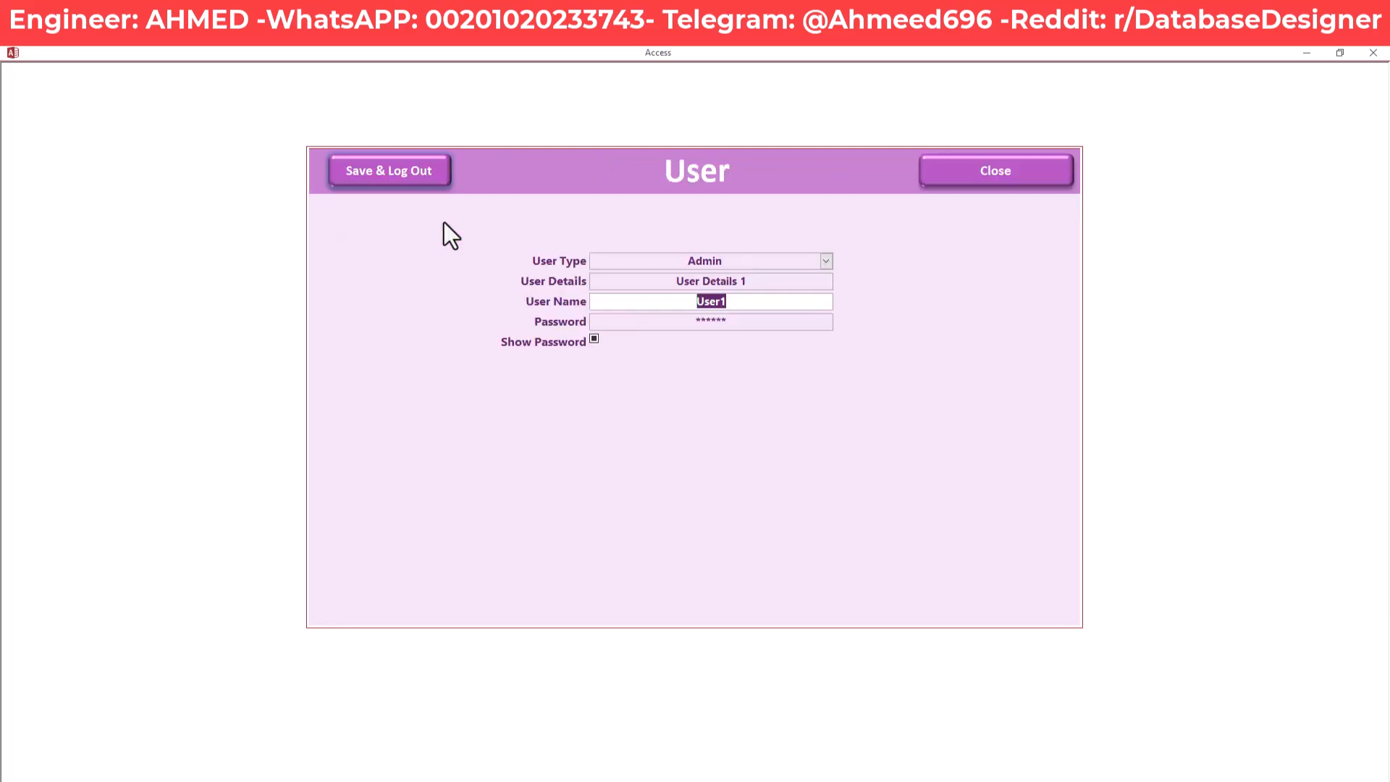
drag(740, 304, 666, 323)
click(663, 304)
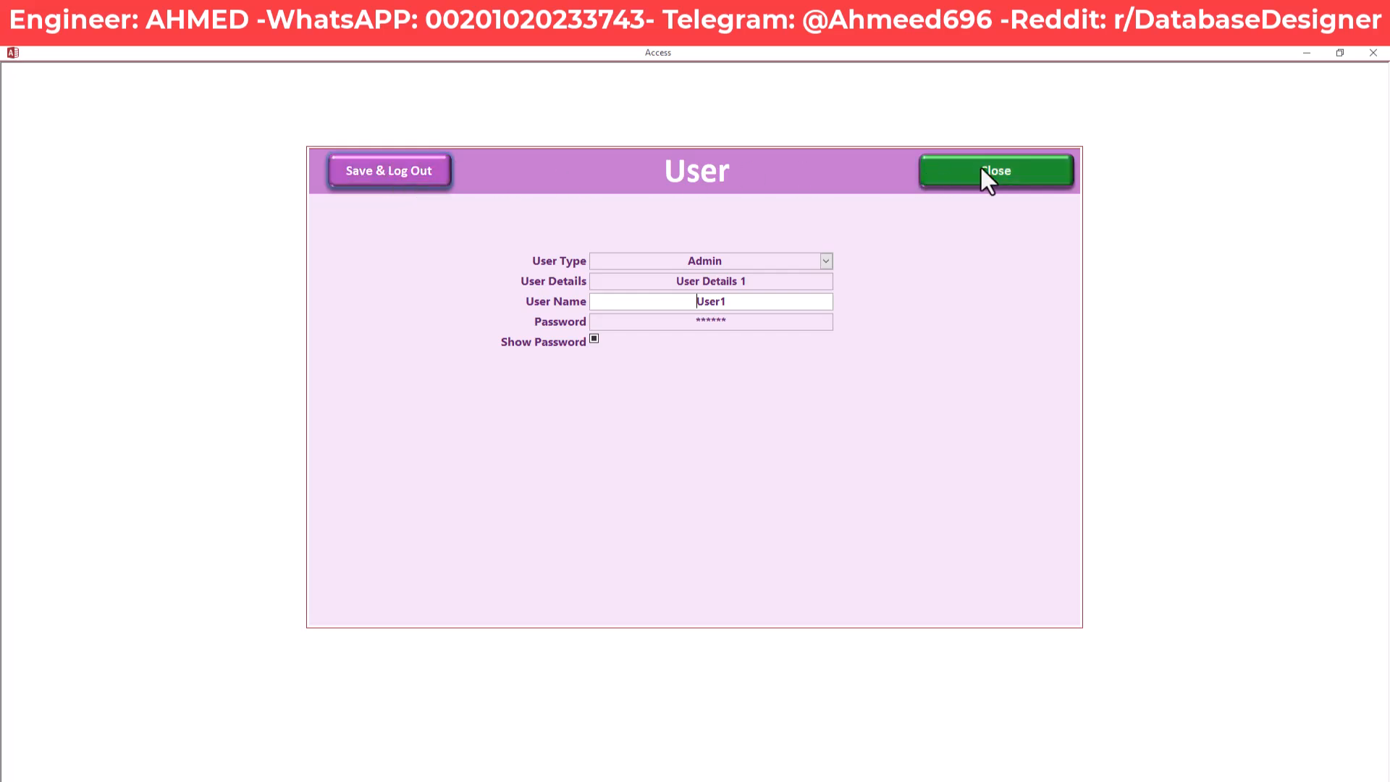
drag(744, 301, 637, 297)
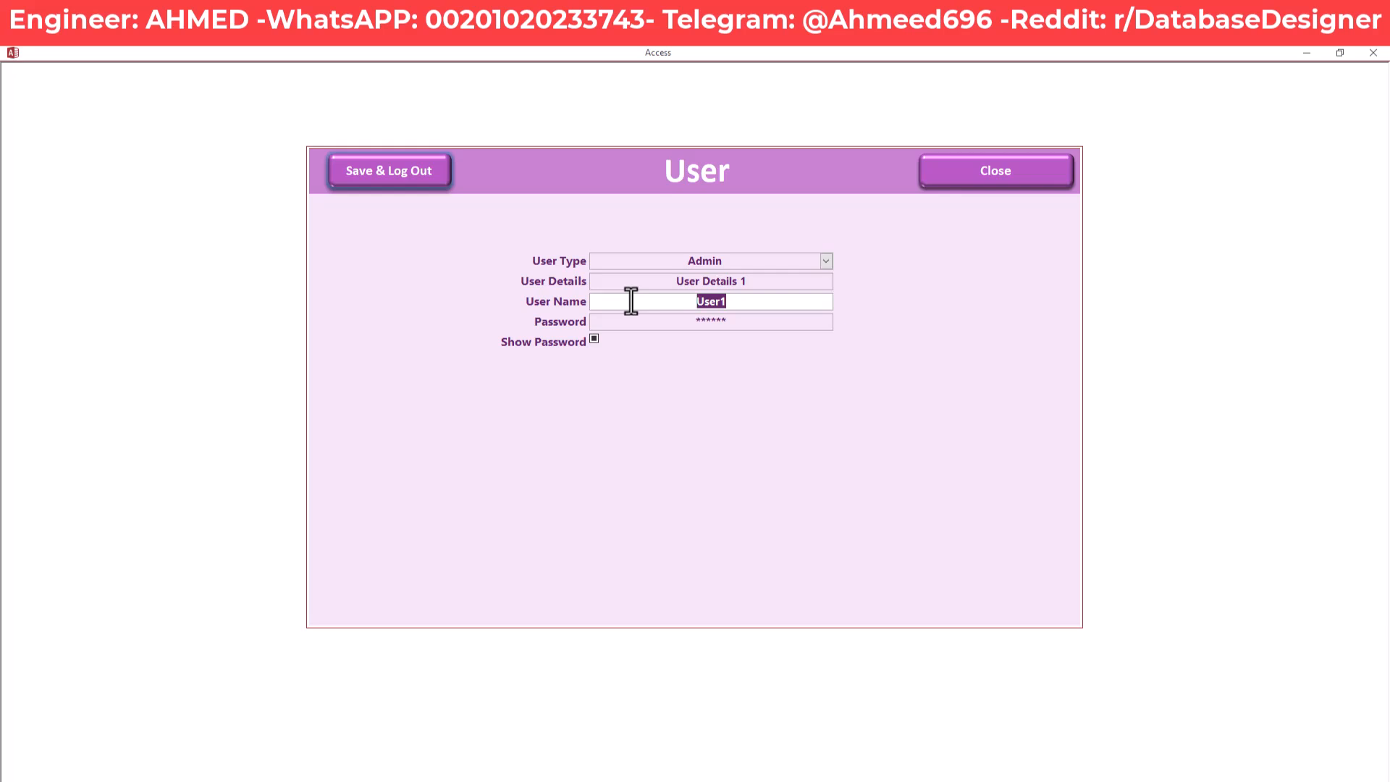
text(Ahmed)
key(Tab)
text(123)
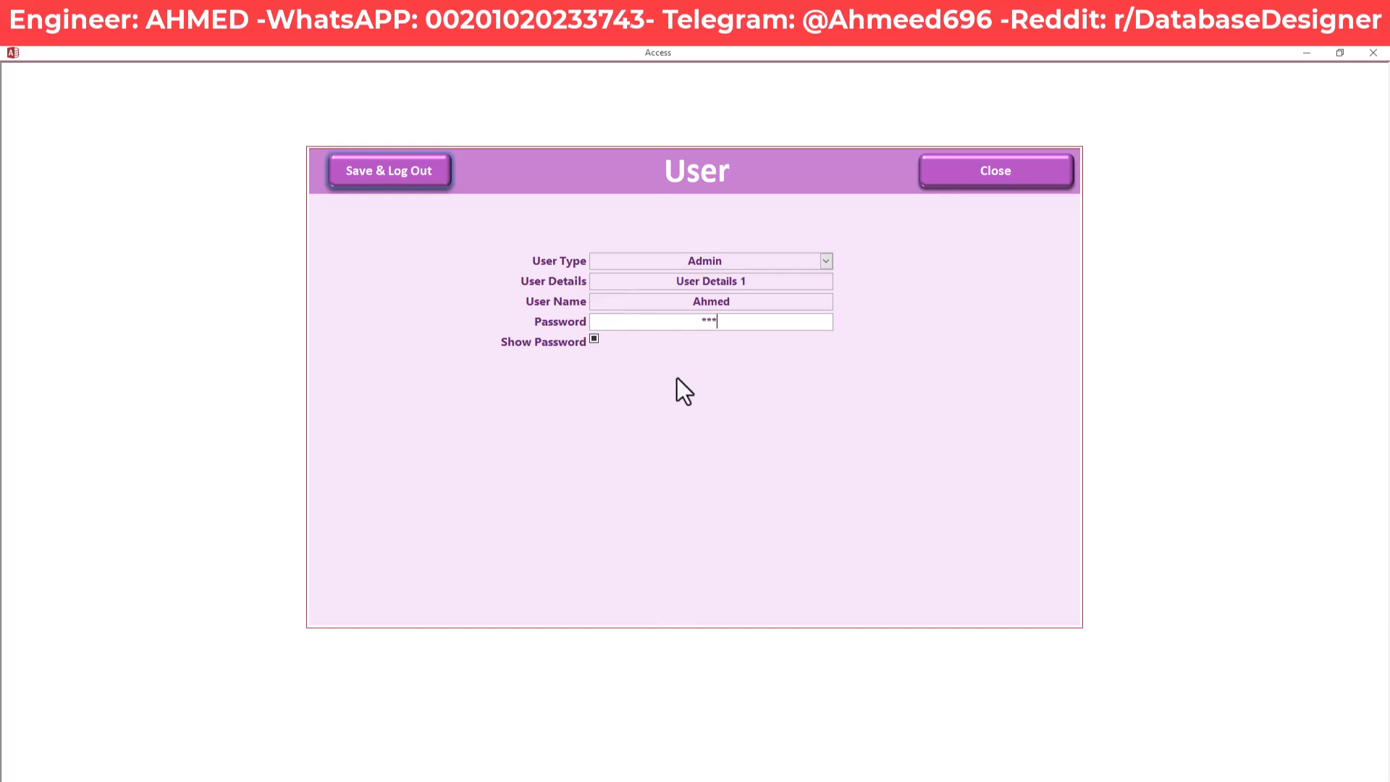
Save the account change, log out, and log back in as Ahmed with the new password
click(420, 173)
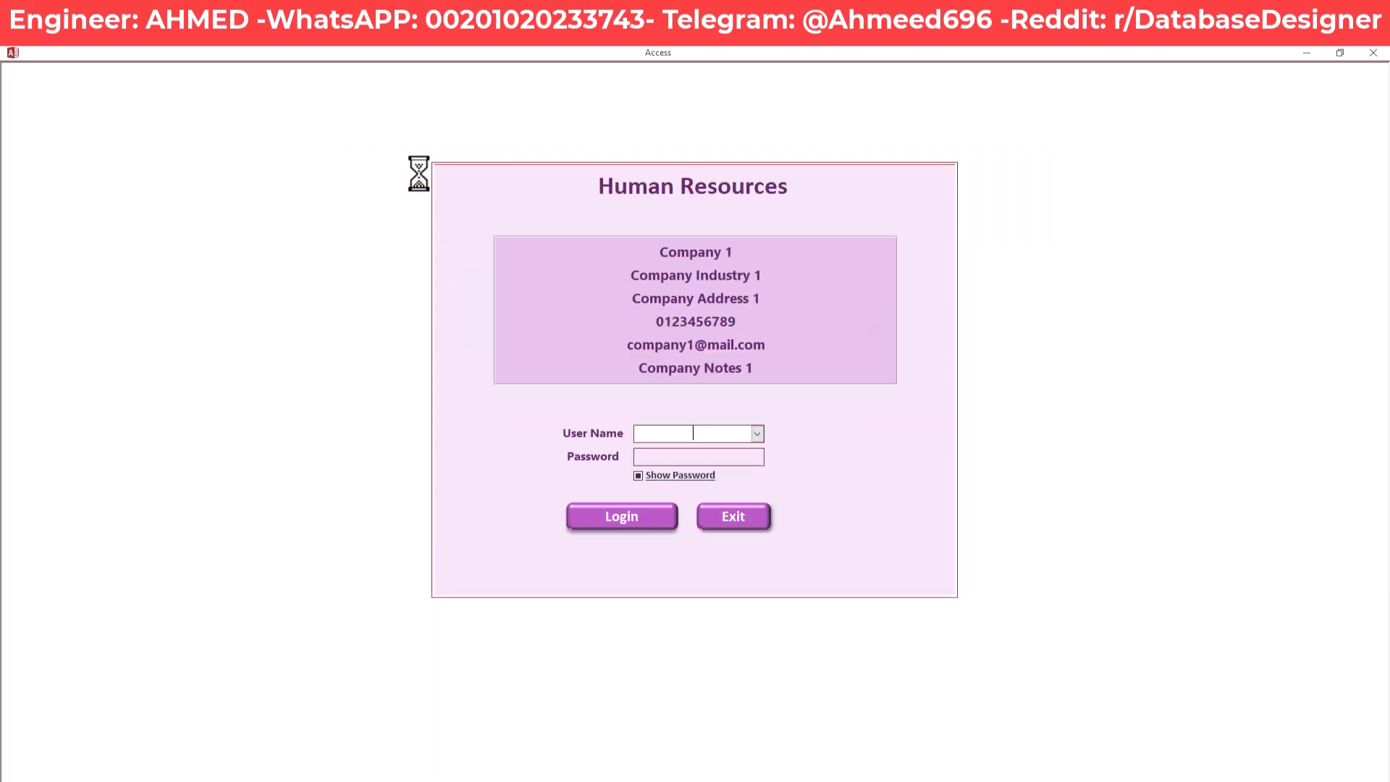
click(759, 435)
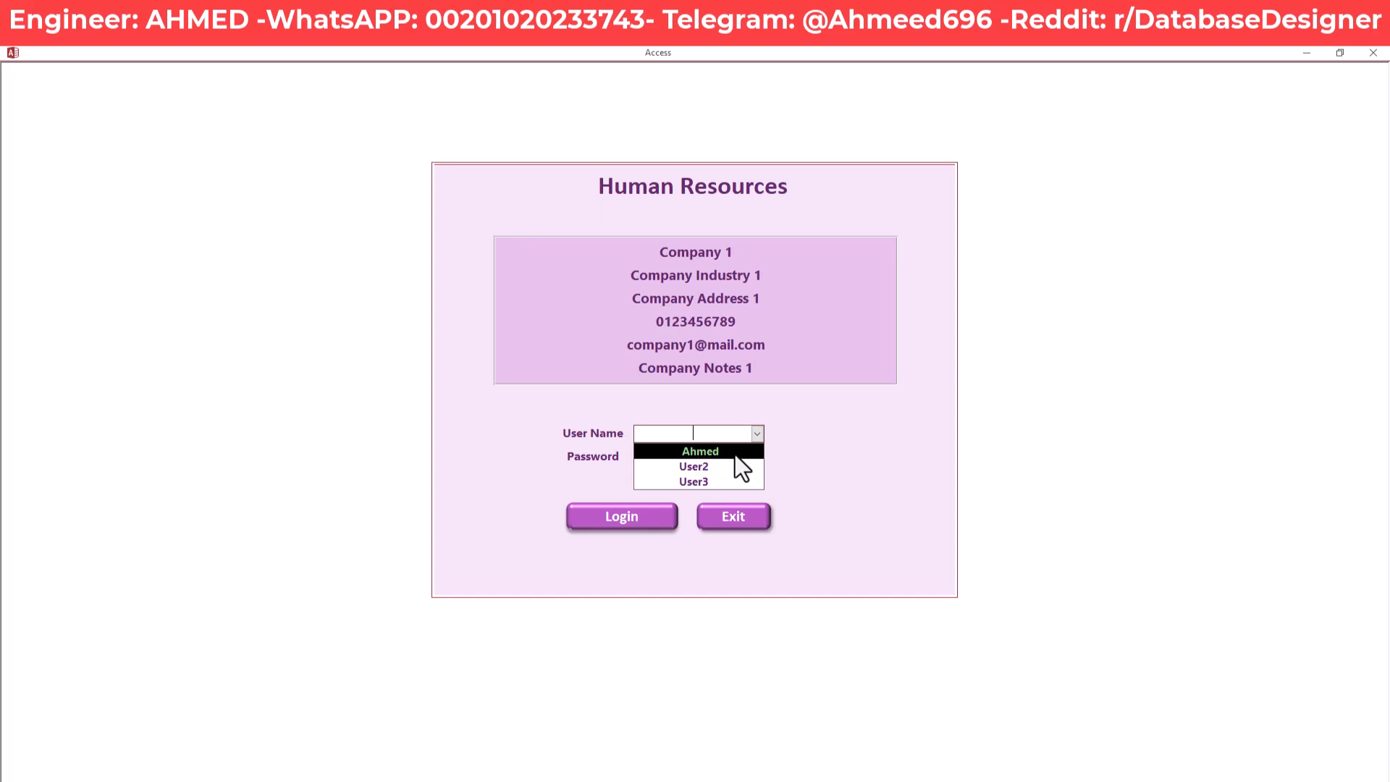
click(735, 454)
text(***)
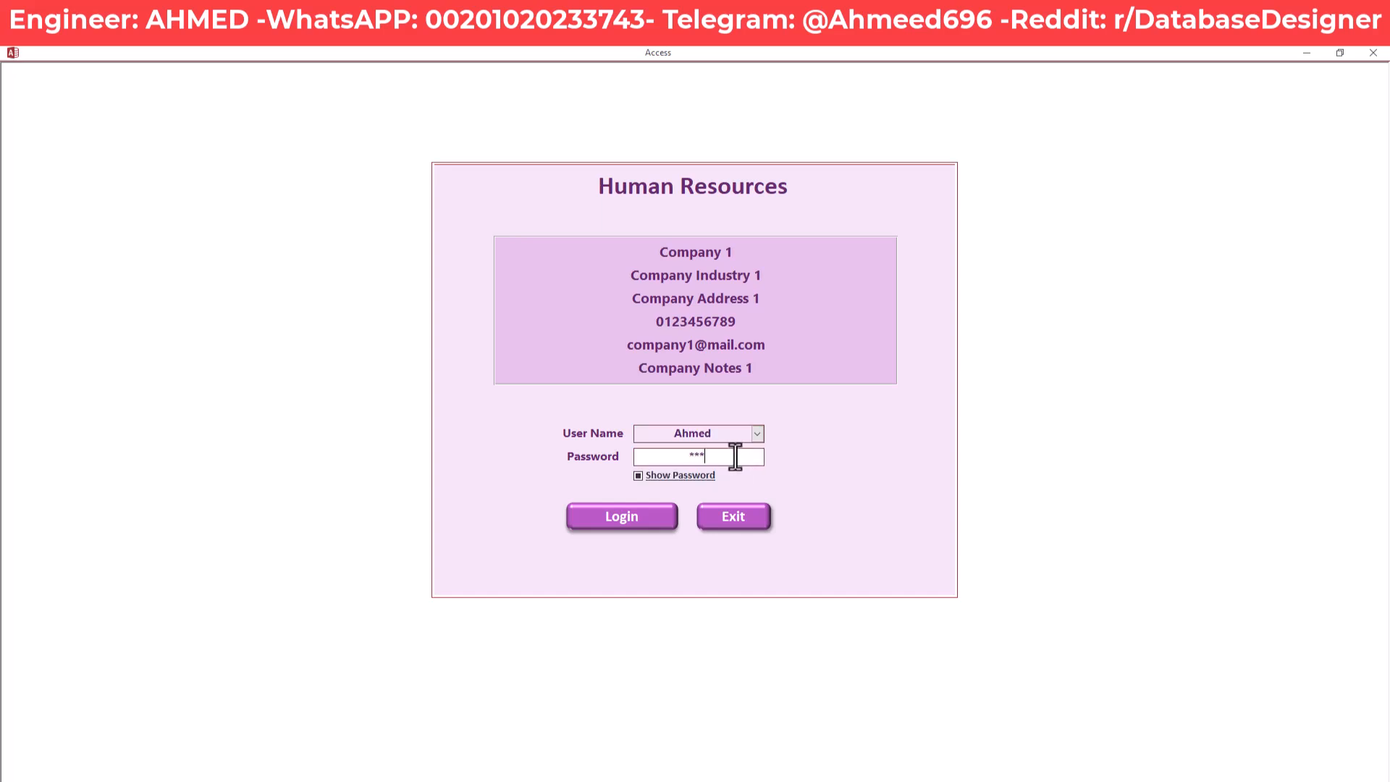
click(631, 518)
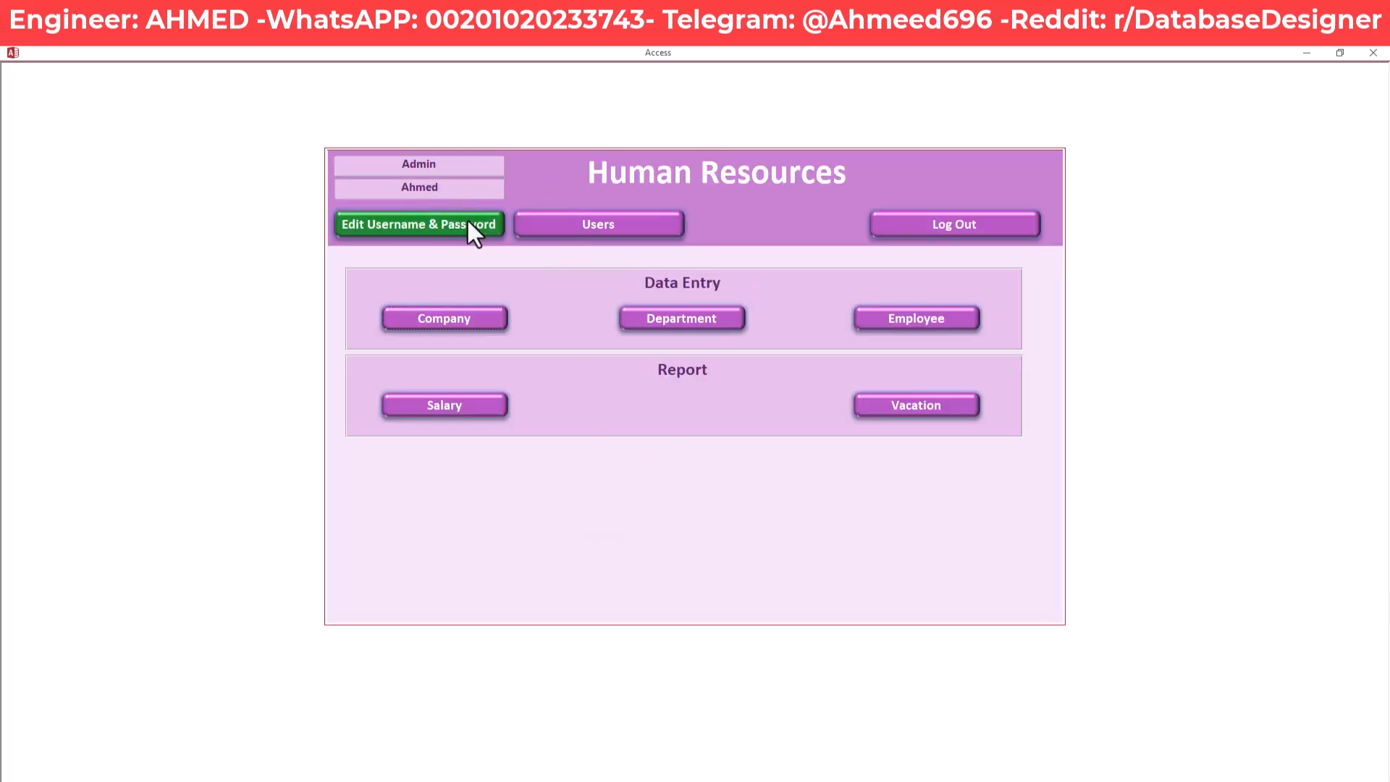
Rename the account back to 'User1', save and log out, then choose User1 at login
click(458, 227)
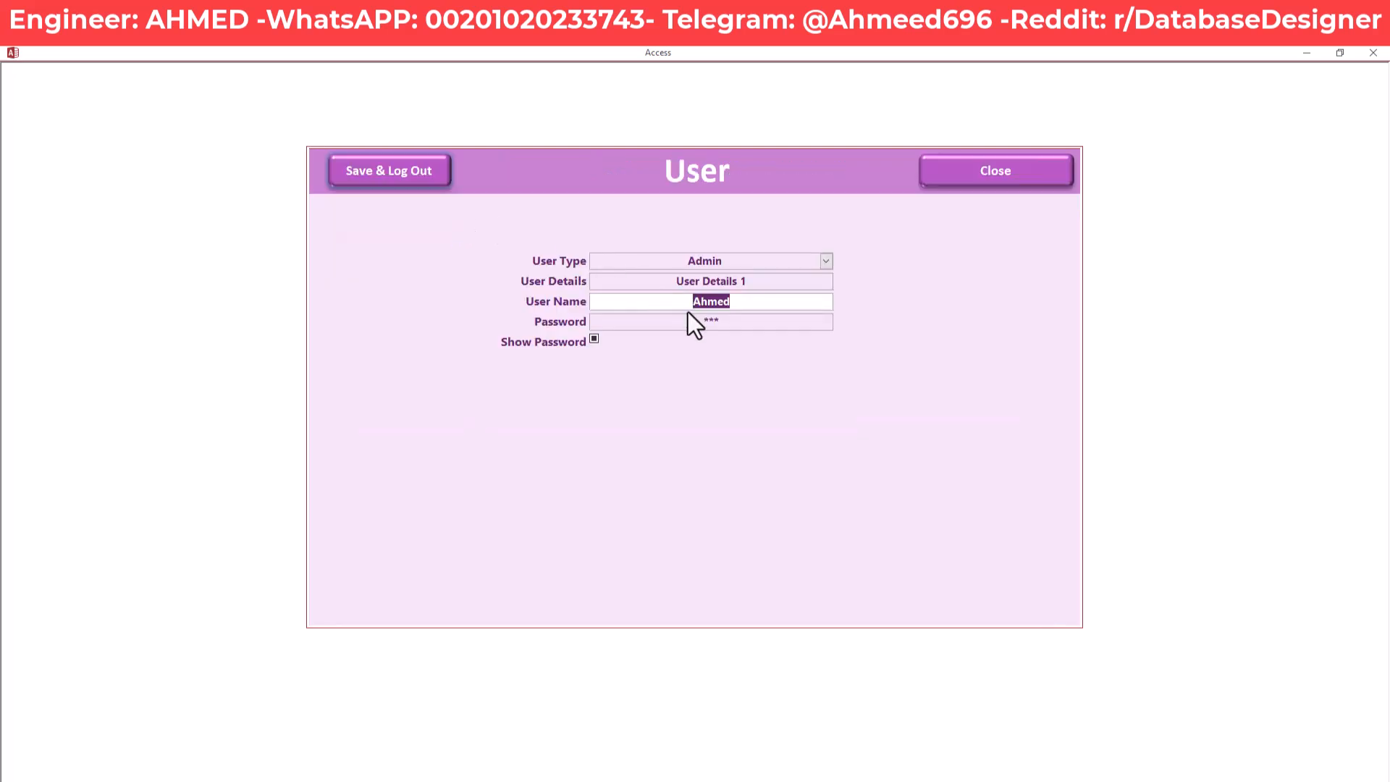
text(User1)
key(Tab)
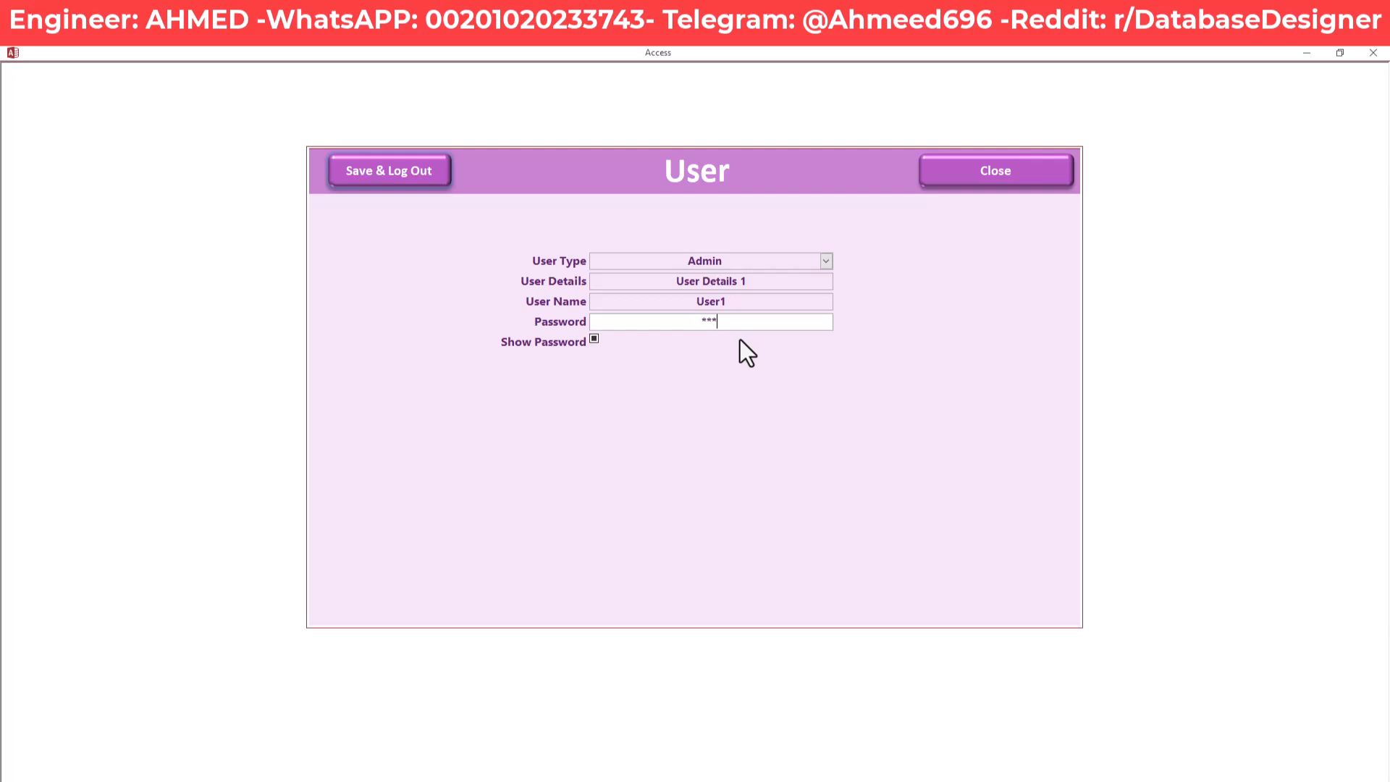
click(418, 175)
click(757, 434)
click(732, 449)
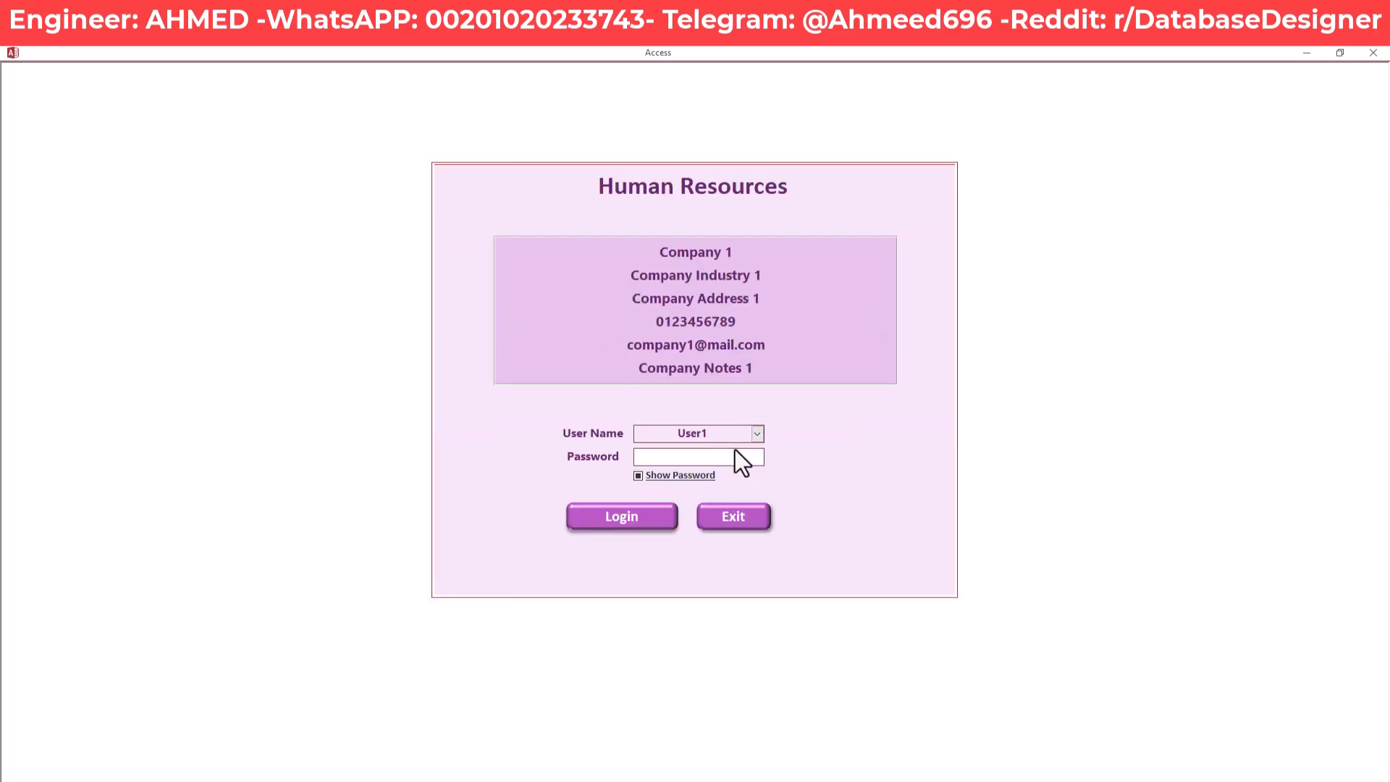
Log in as User1 and open the Users list showing User2 and User3
key(Return)
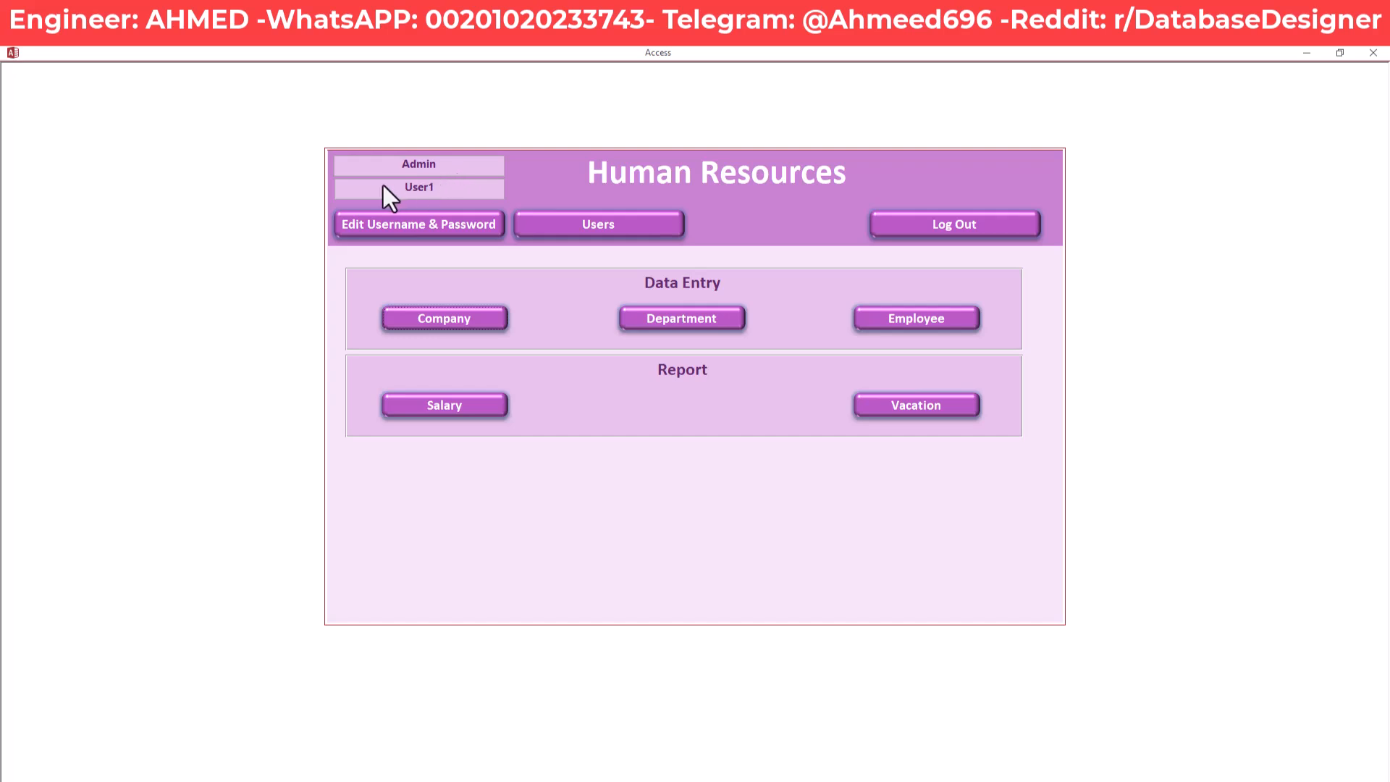
click(605, 219)
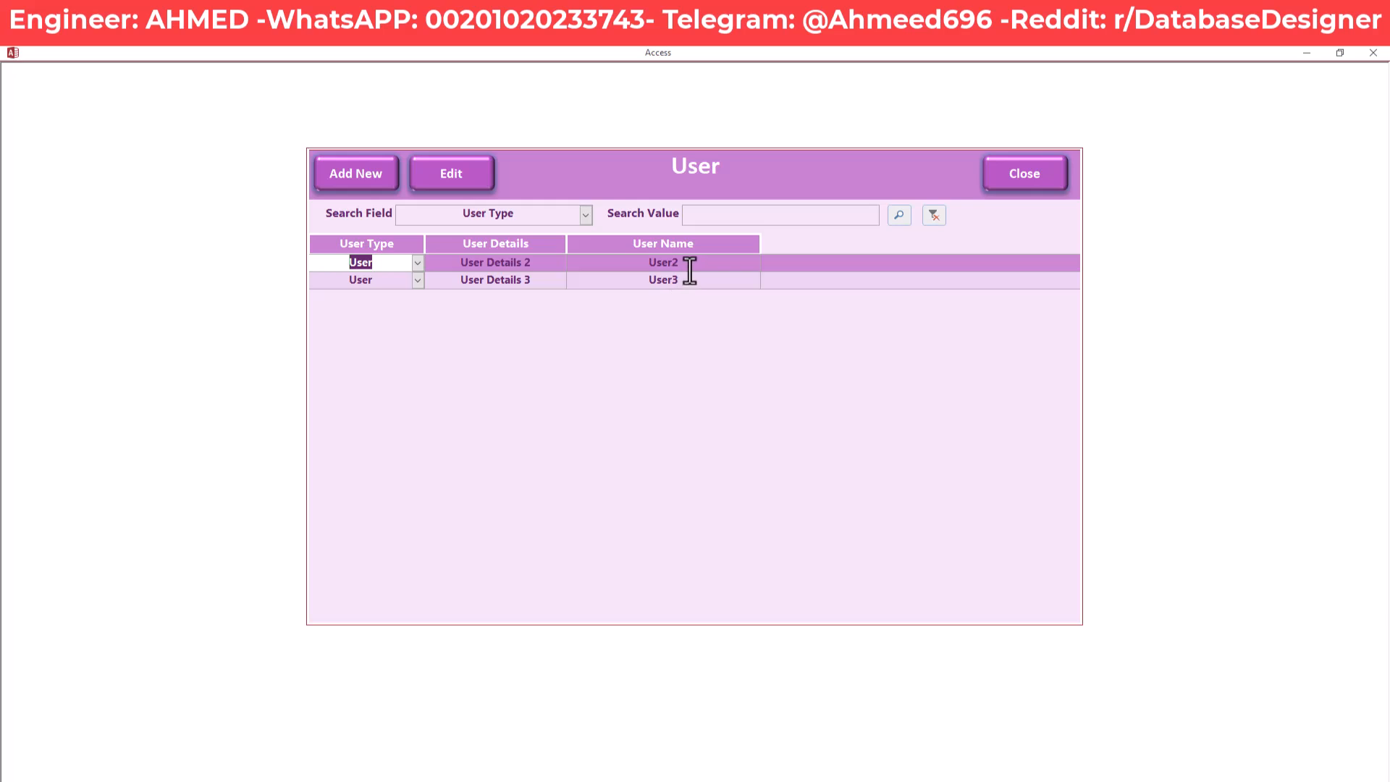
Close the Users list, then open and close the account form without saving changes
click(1028, 184)
click(463, 225)
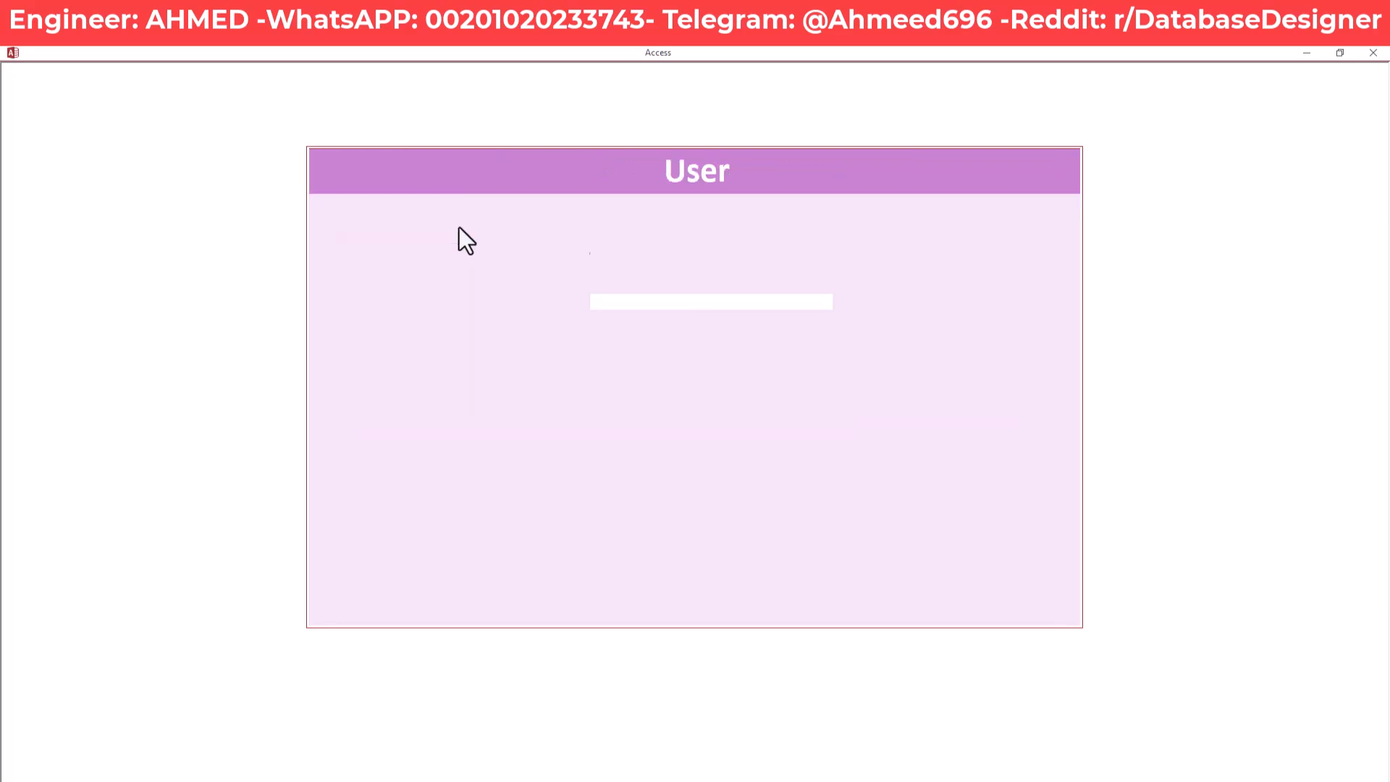
click(749, 304)
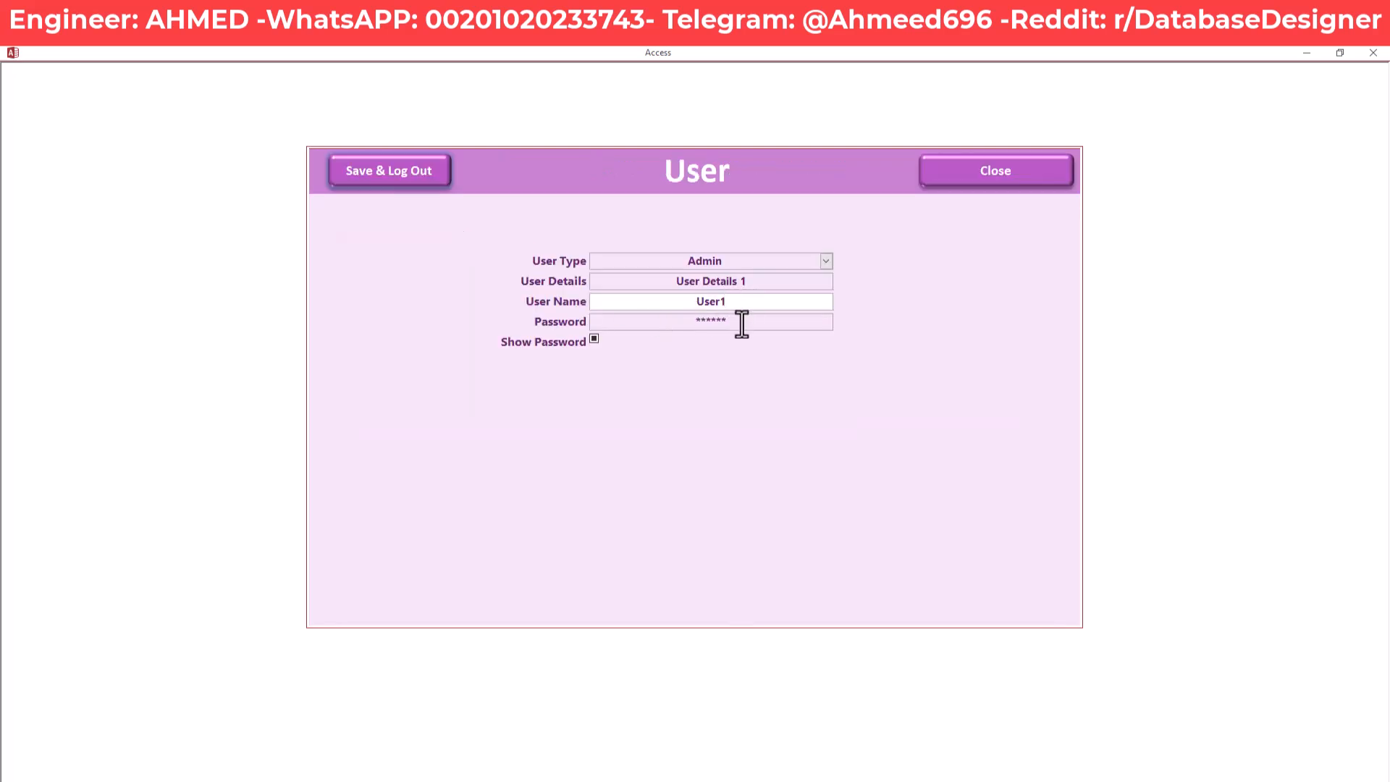
click(741, 323)
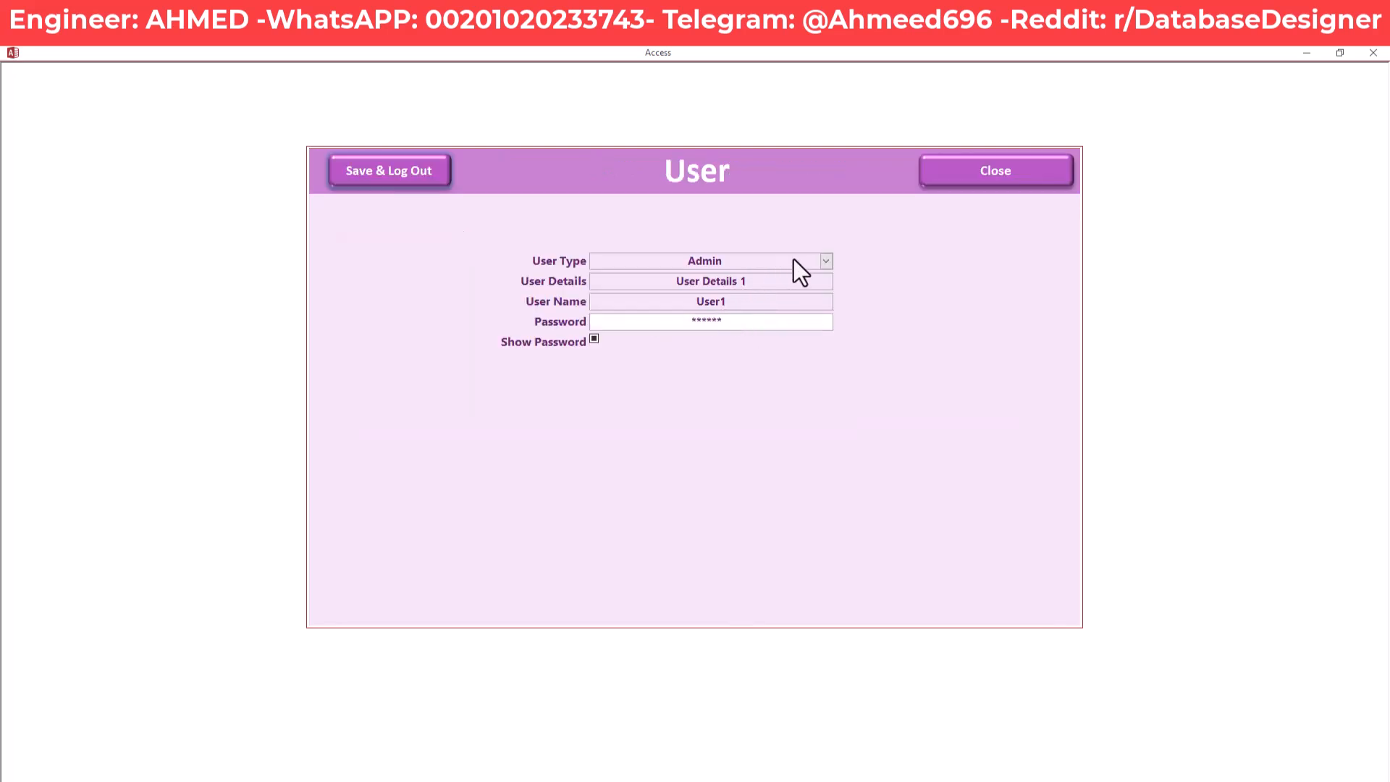
click(1009, 174)
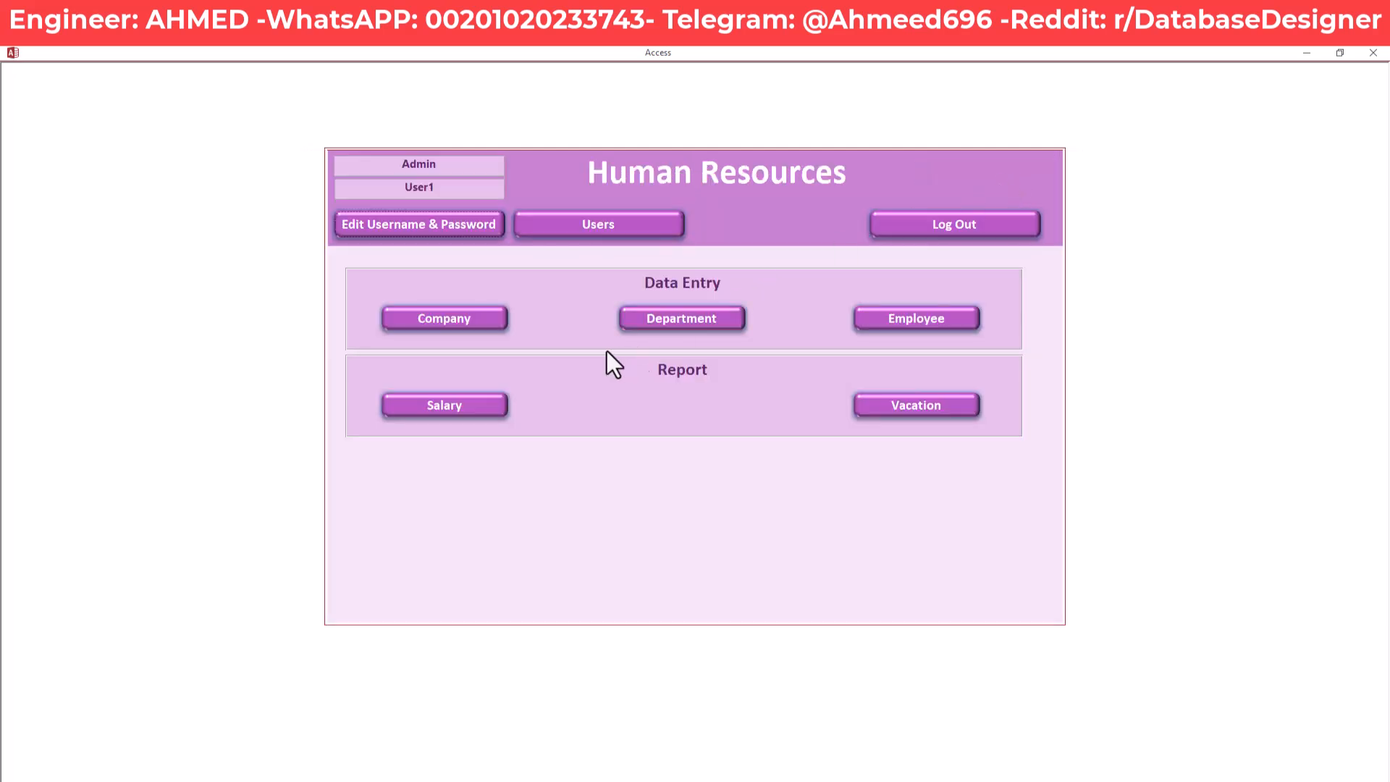
click(662, 226)
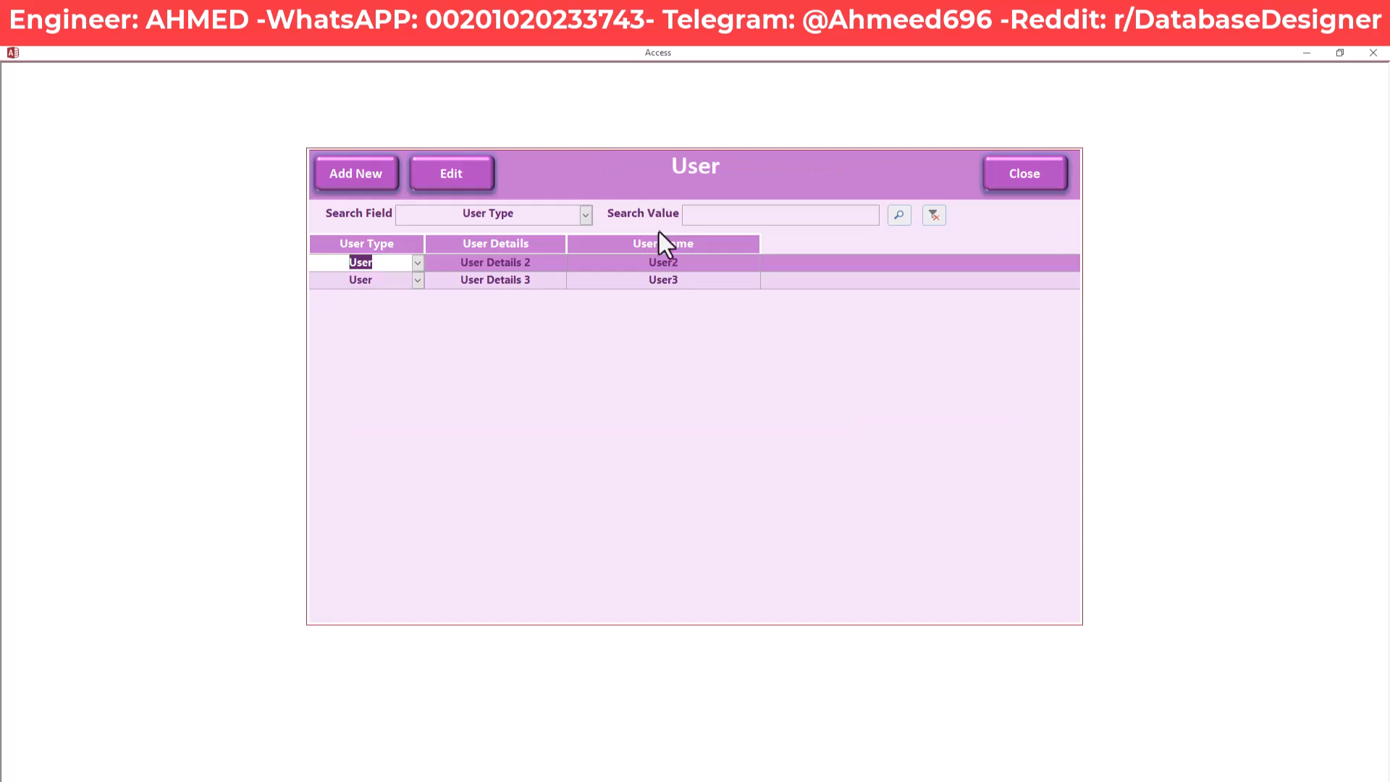
click(640, 282)
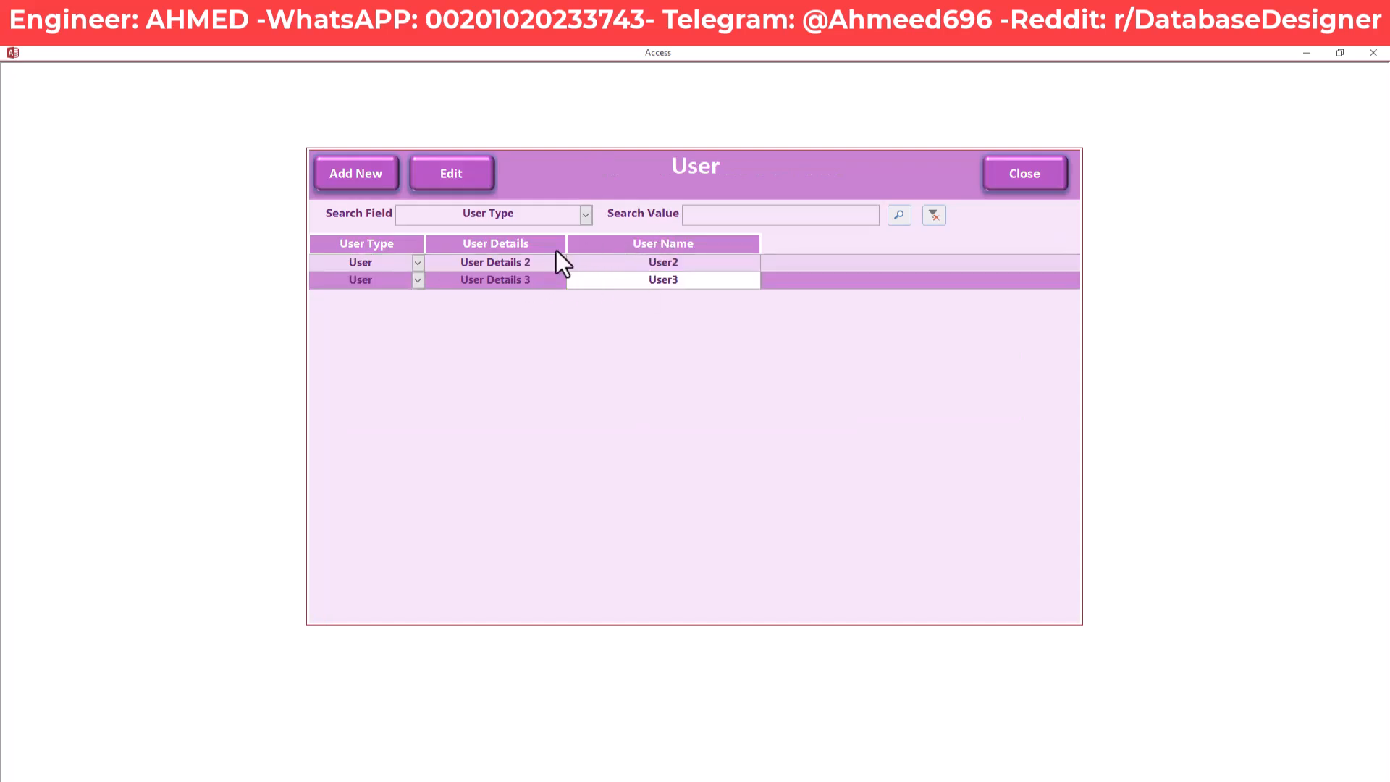
click(620, 264)
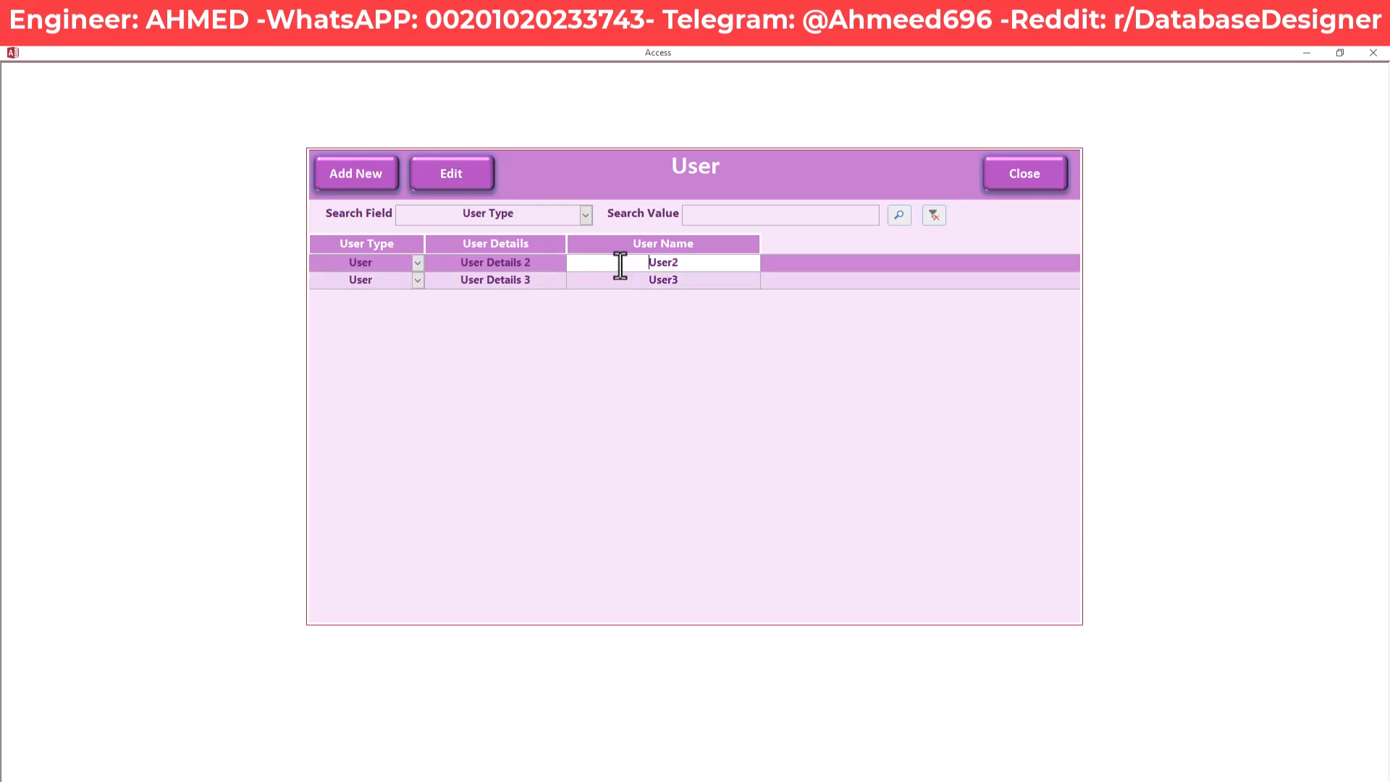
click(448, 172)
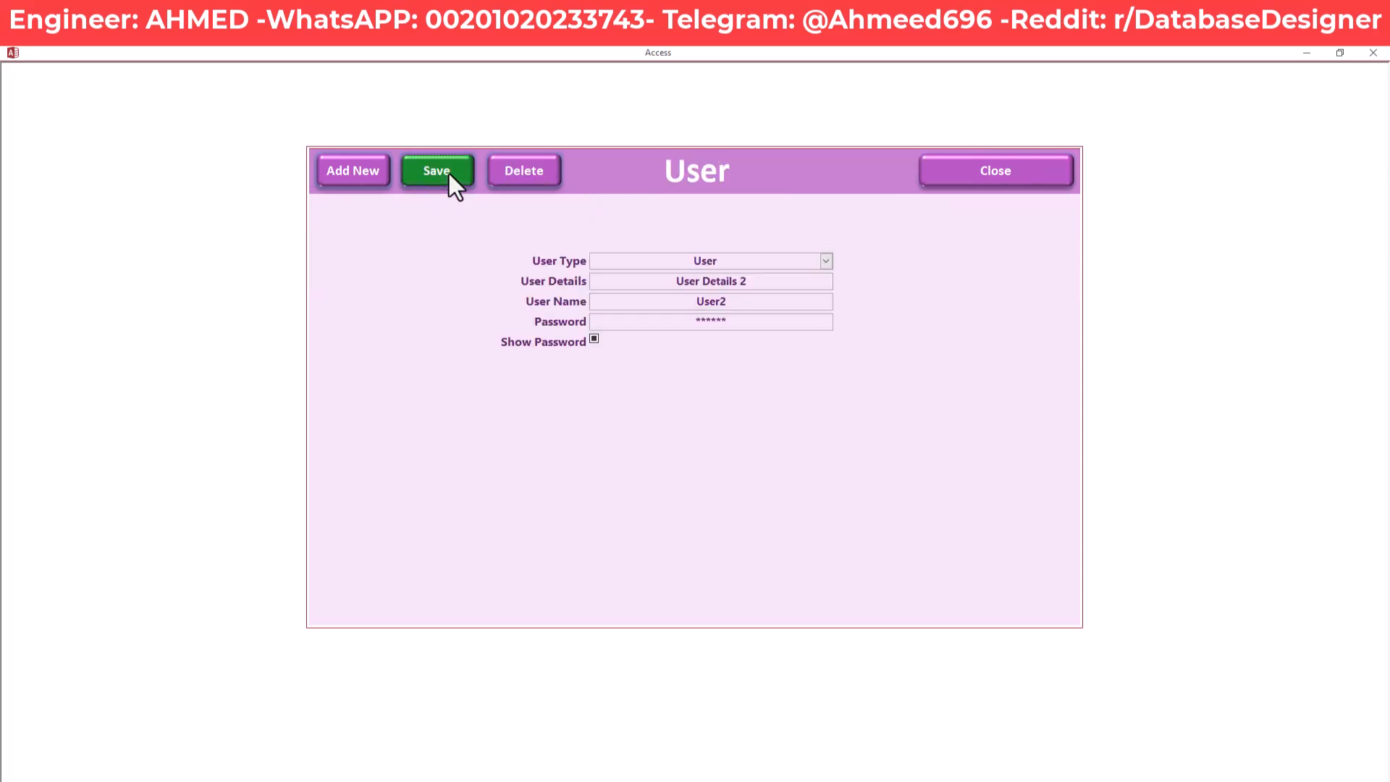
drag(761, 285, 640, 283)
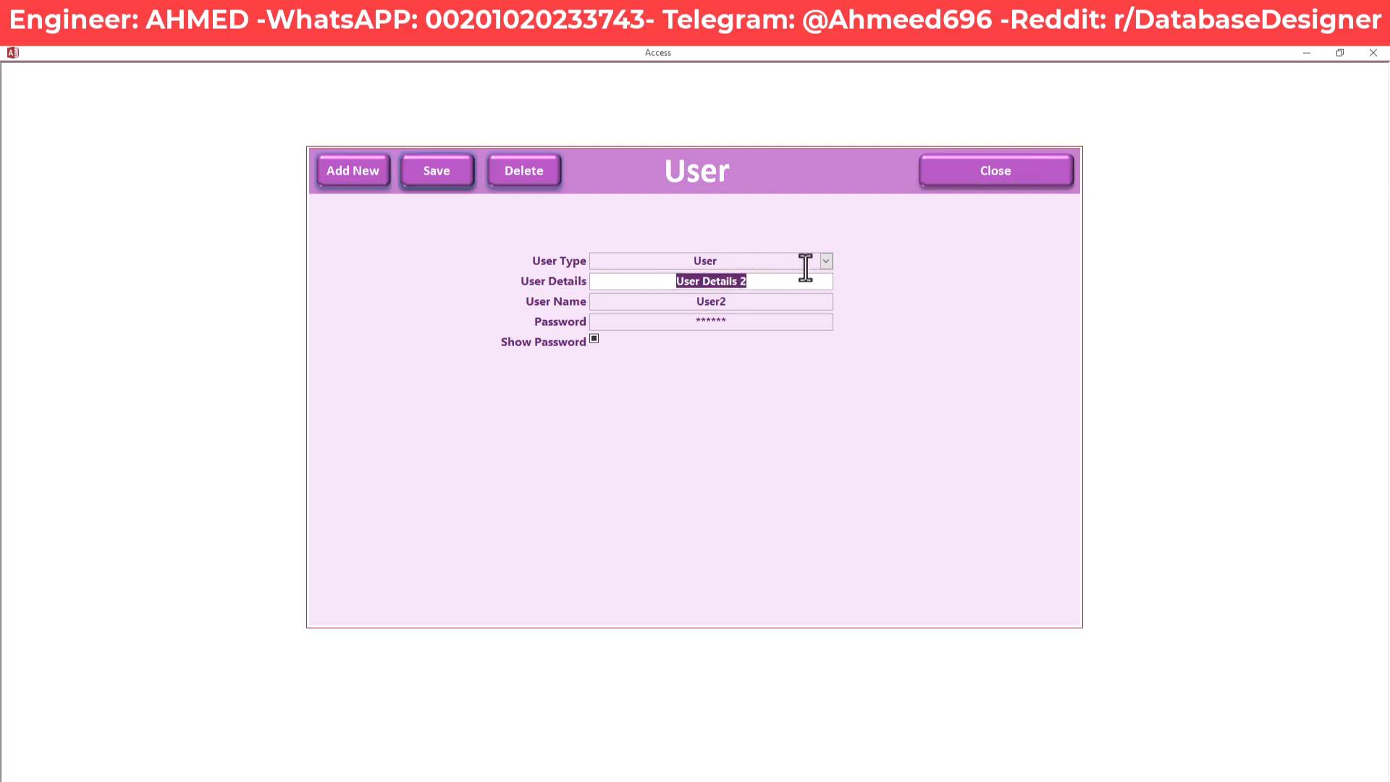
click(827, 260)
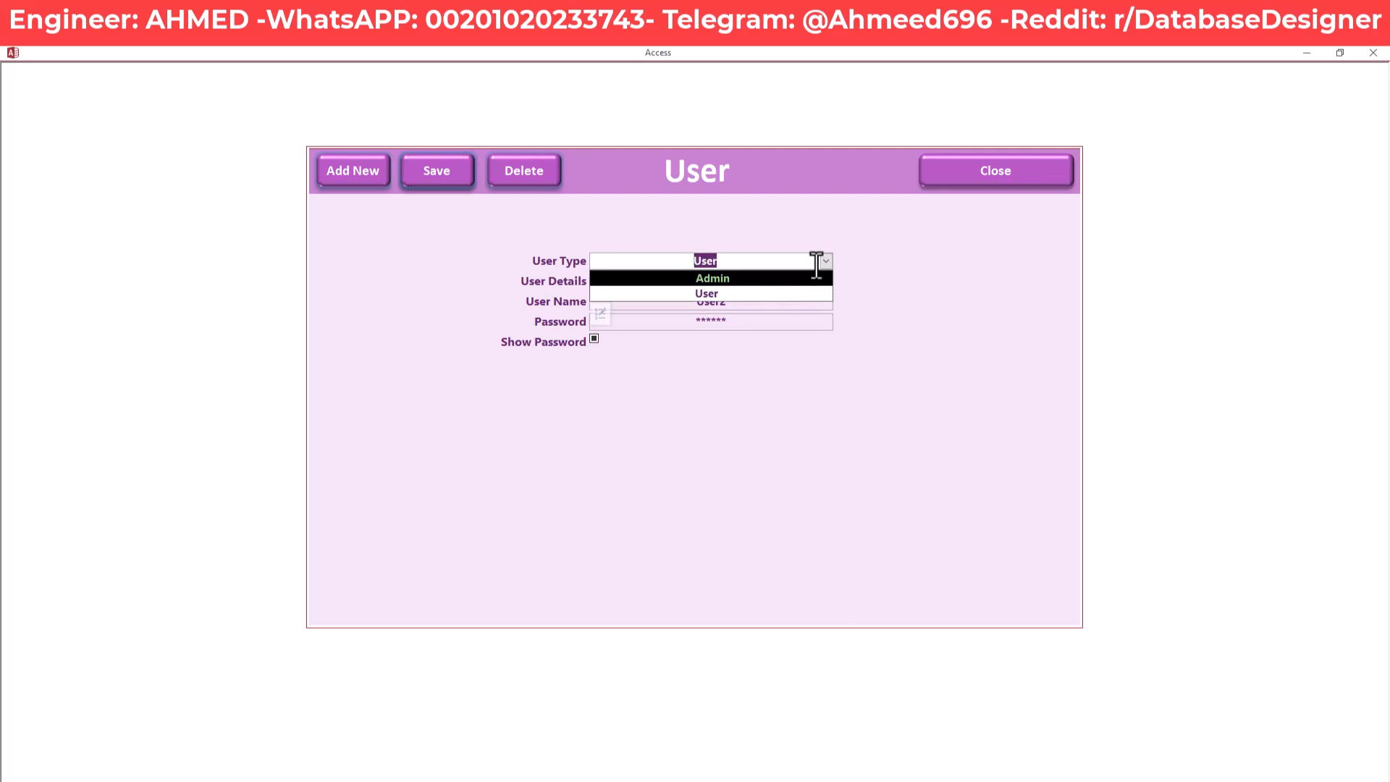
click(826, 260)
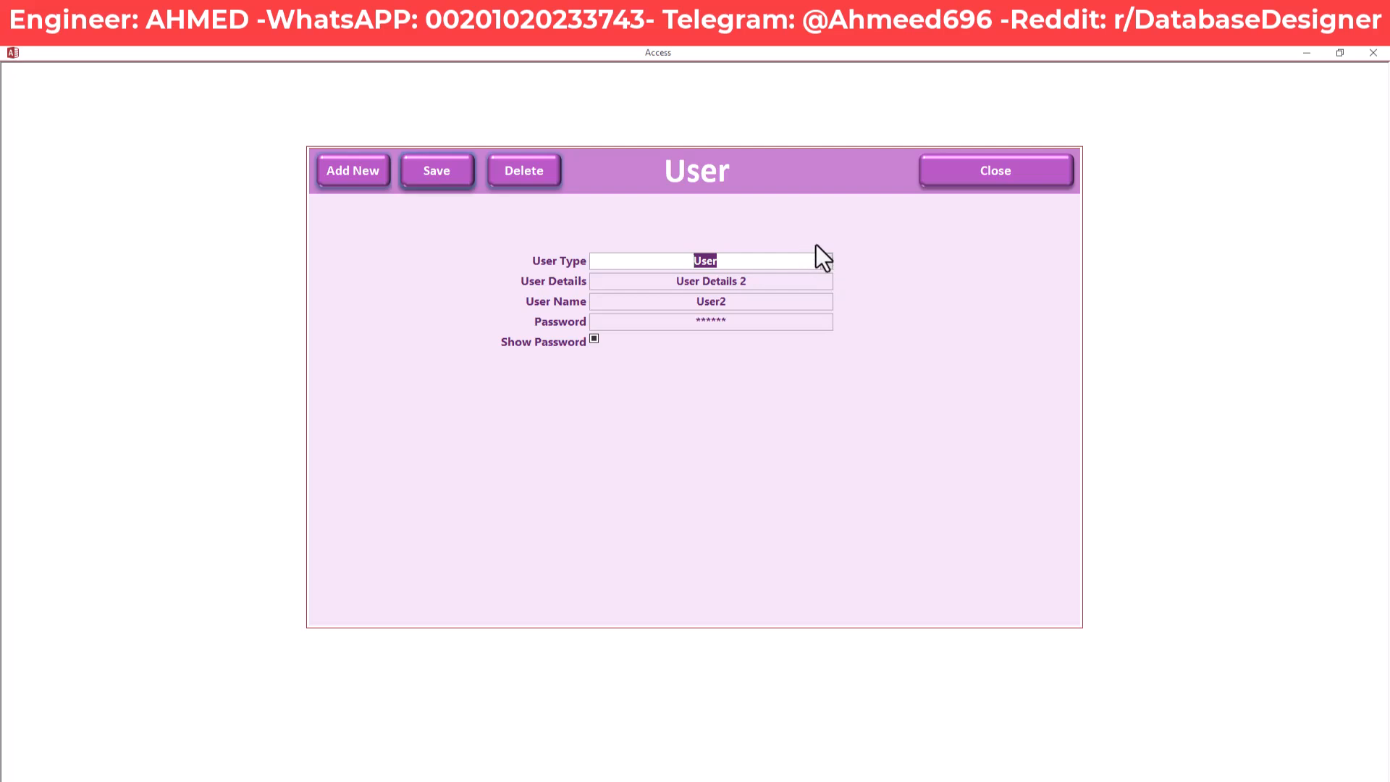
click(808, 282)
click(795, 301)
click(780, 322)
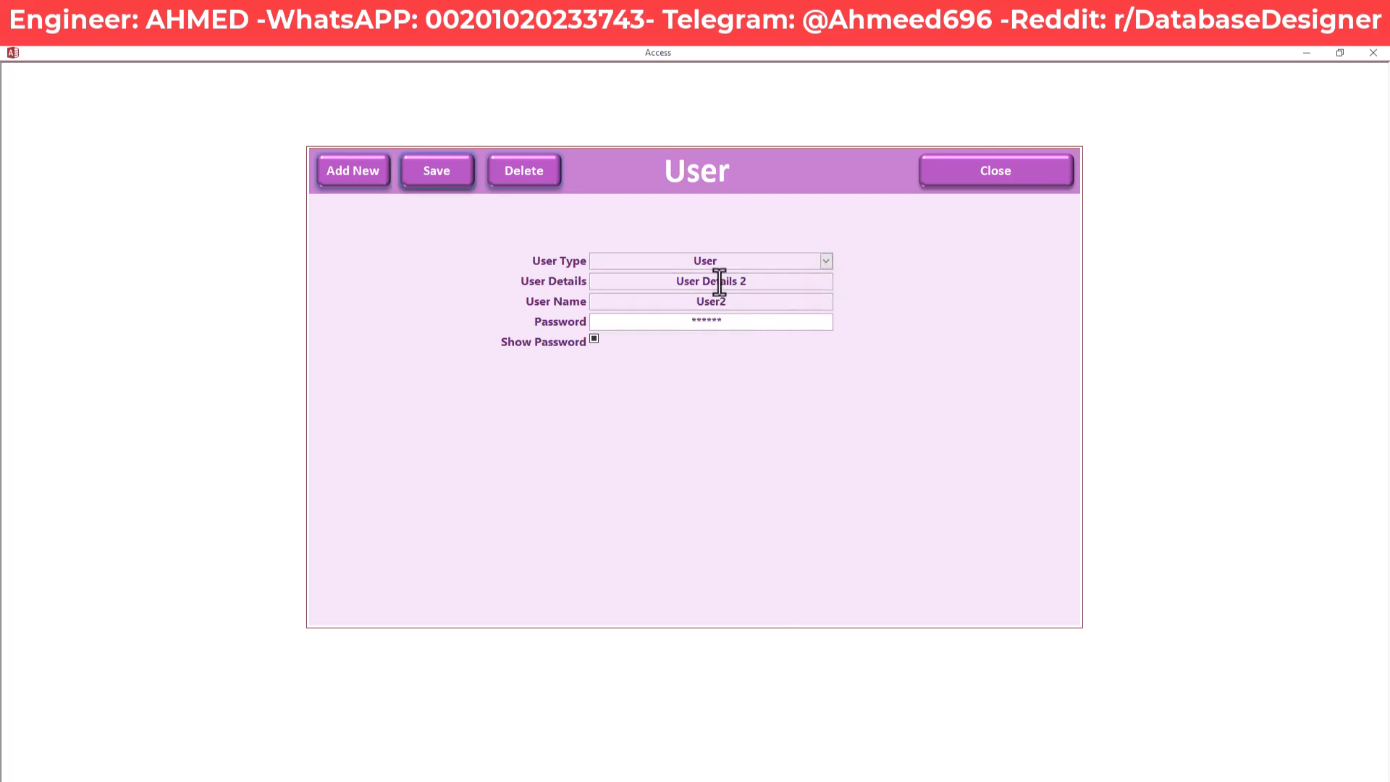
click(1023, 167)
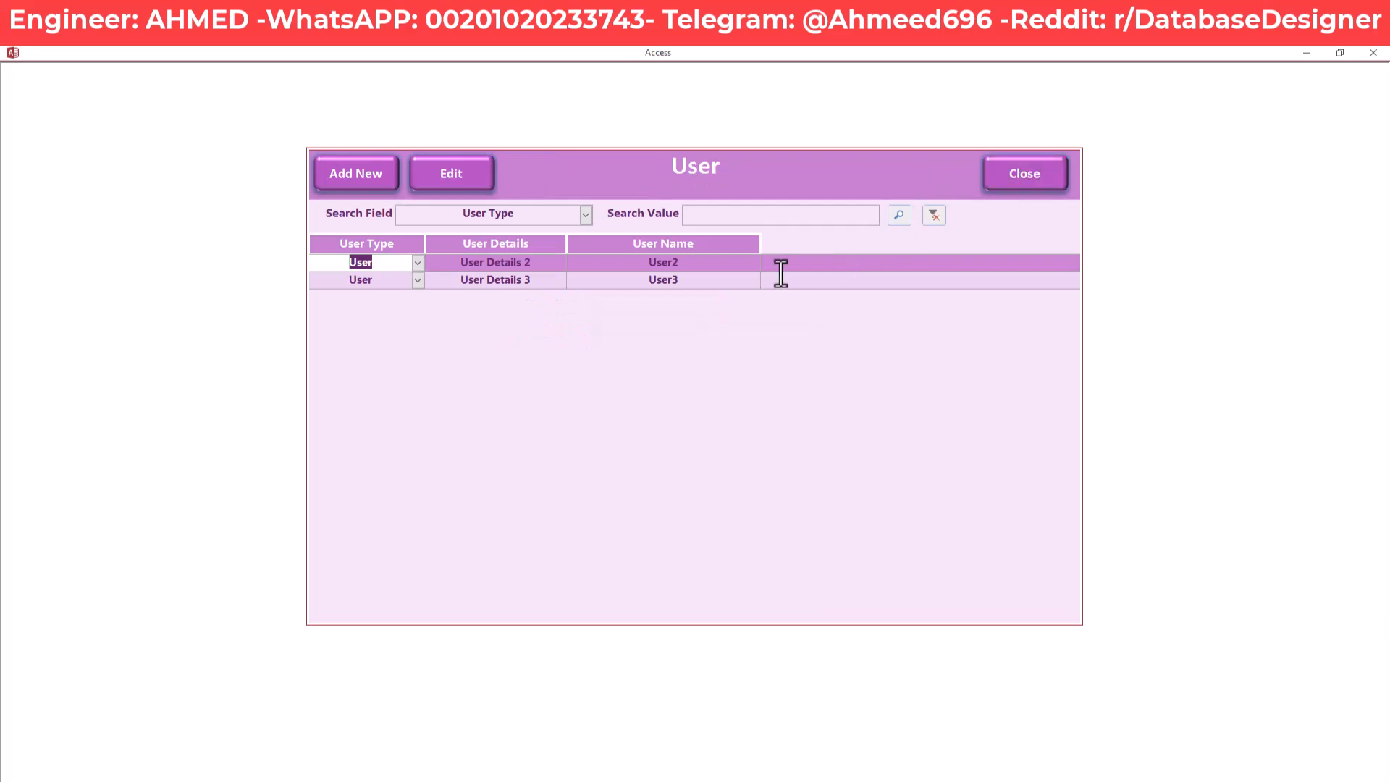
click(1027, 181)
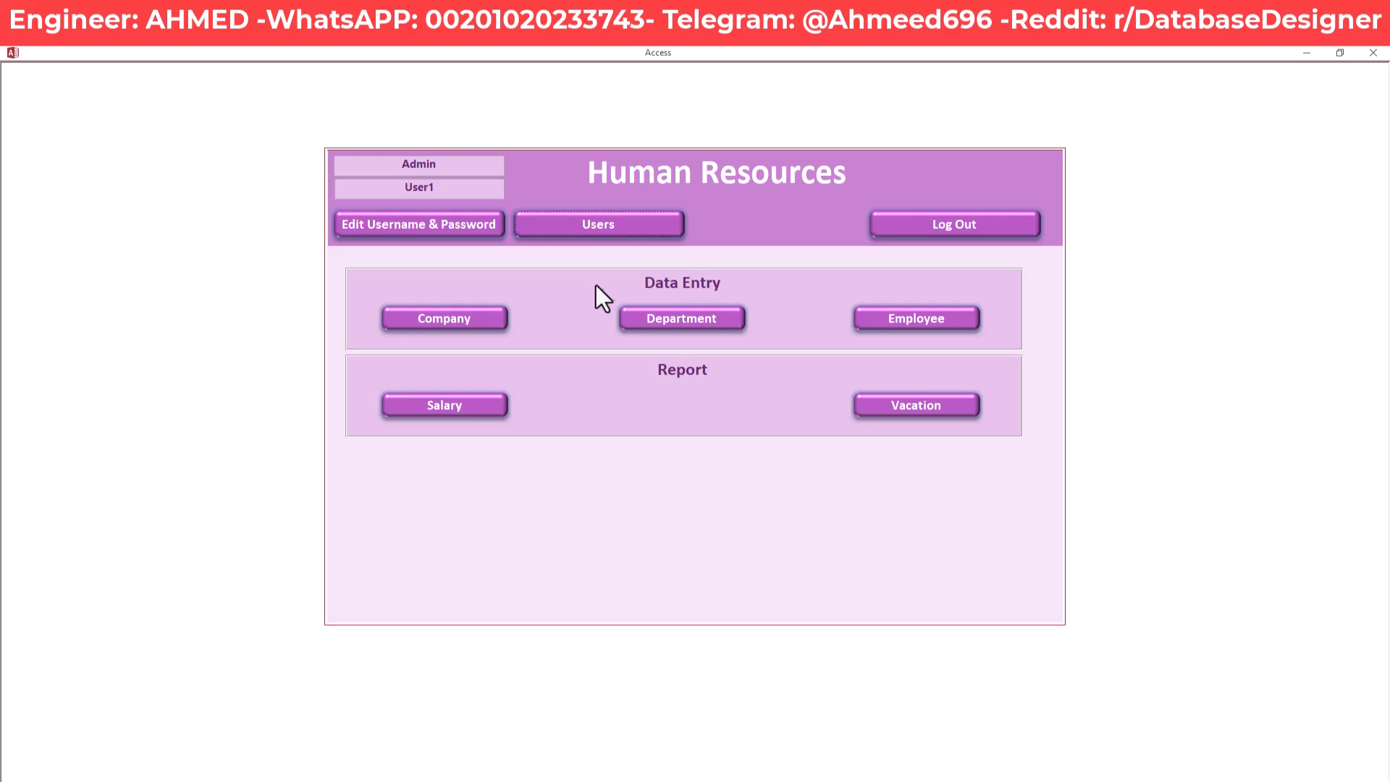
click(471, 324)
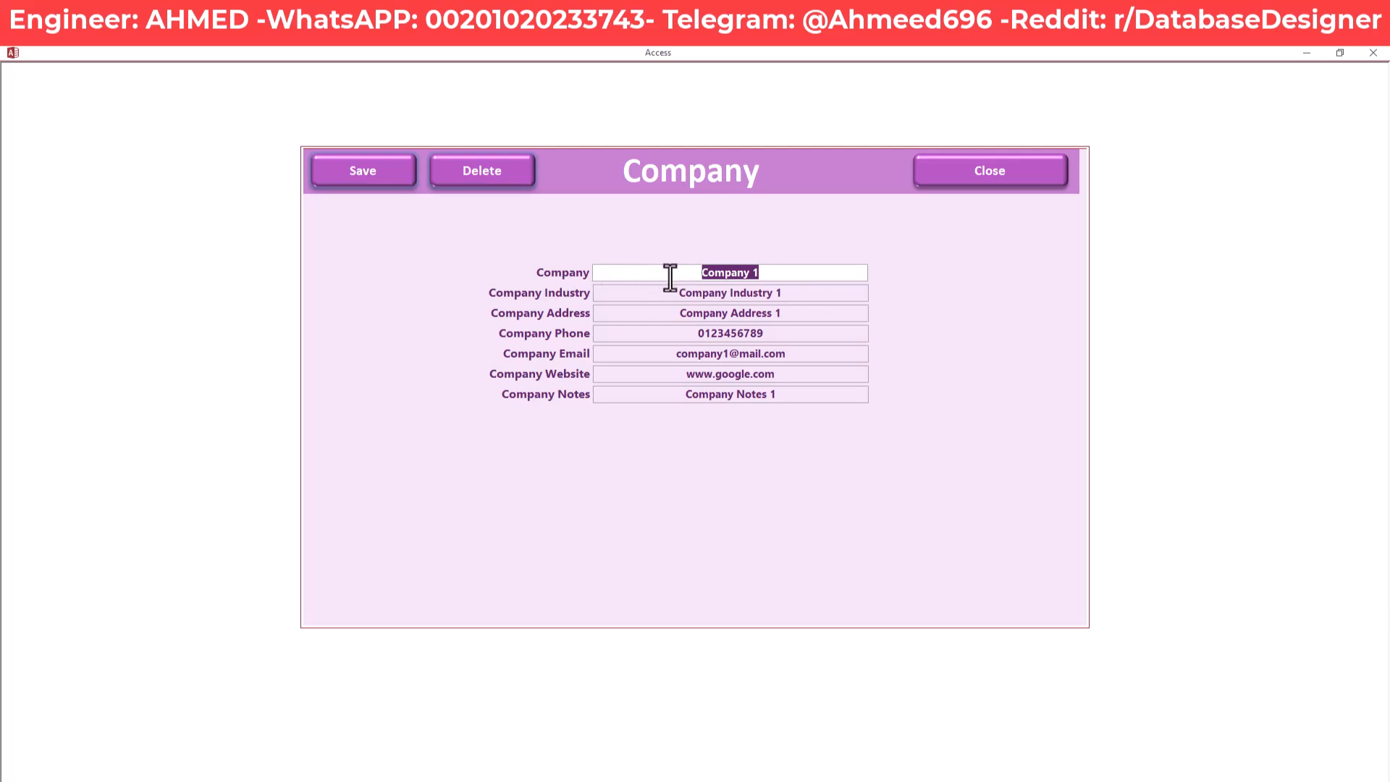
click(785, 273)
key(Tab)
key(Tab)
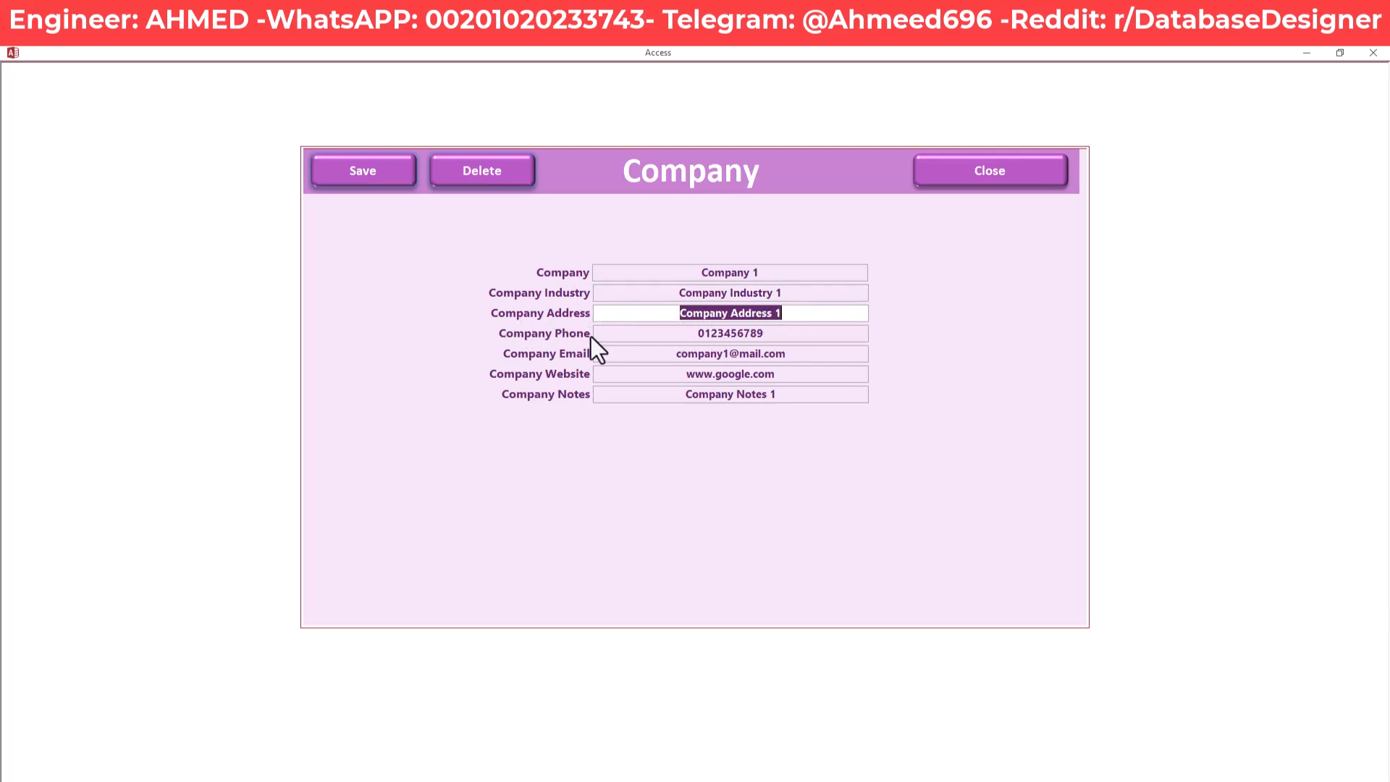
click(663, 336)
drag(663, 337, 773, 335)
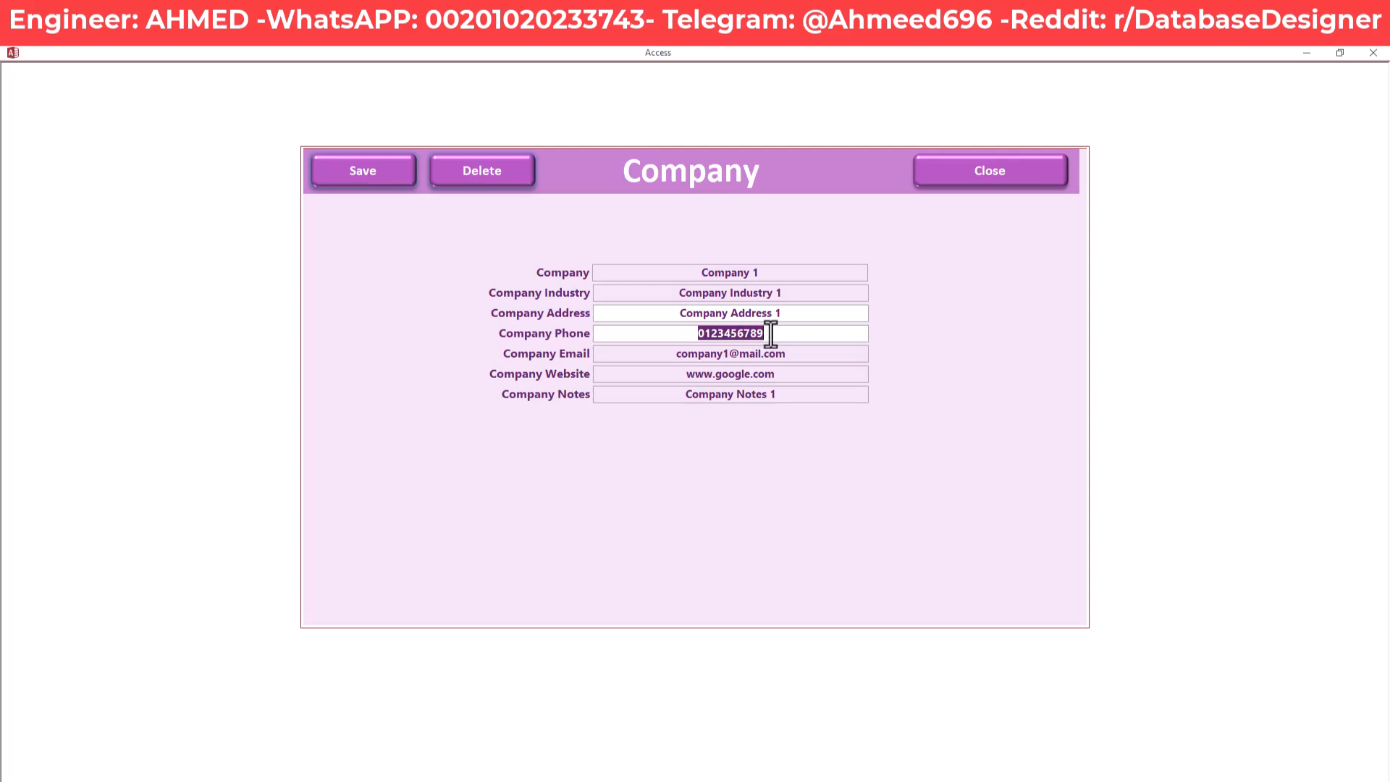
drag(641, 356, 794, 359)
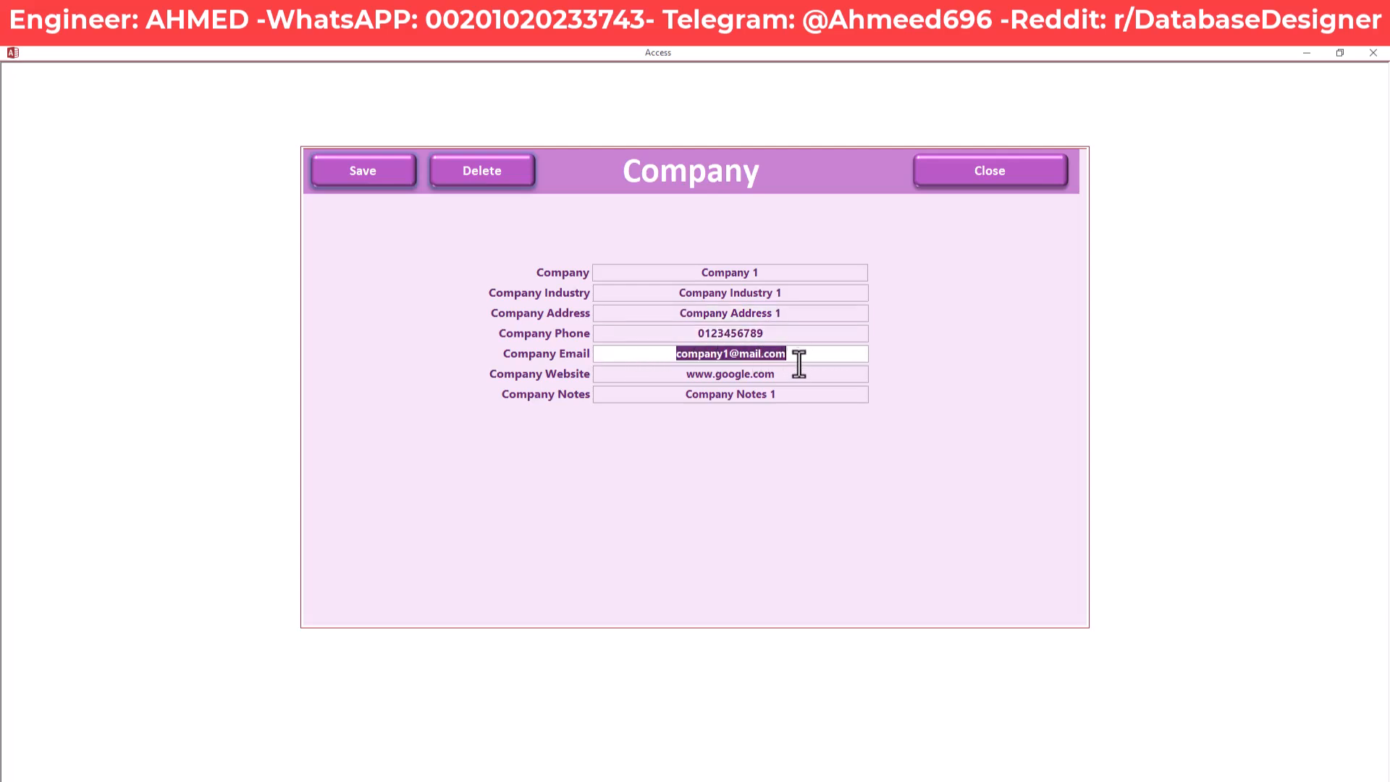
drag(624, 379, 778, 382)
drag(658, 394, 776, 394)
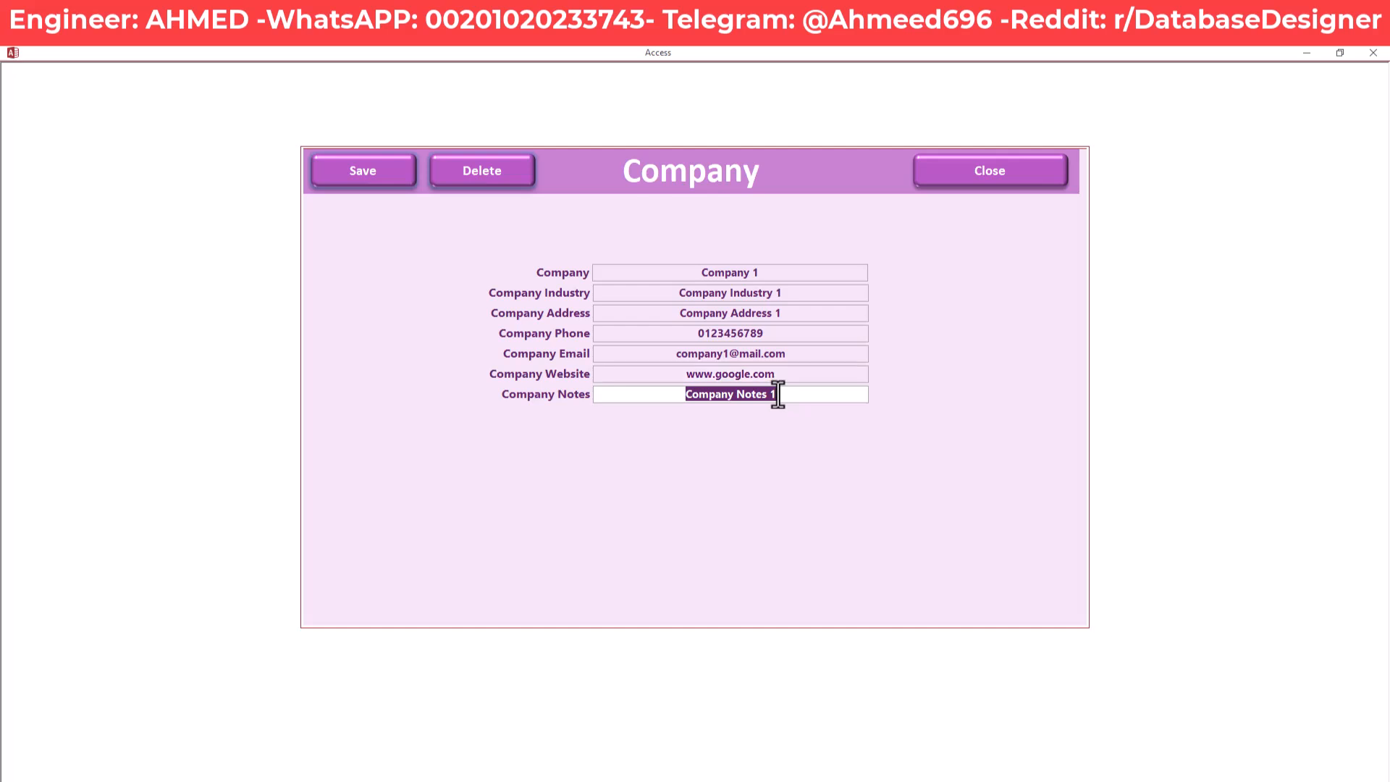
click(732, 389)
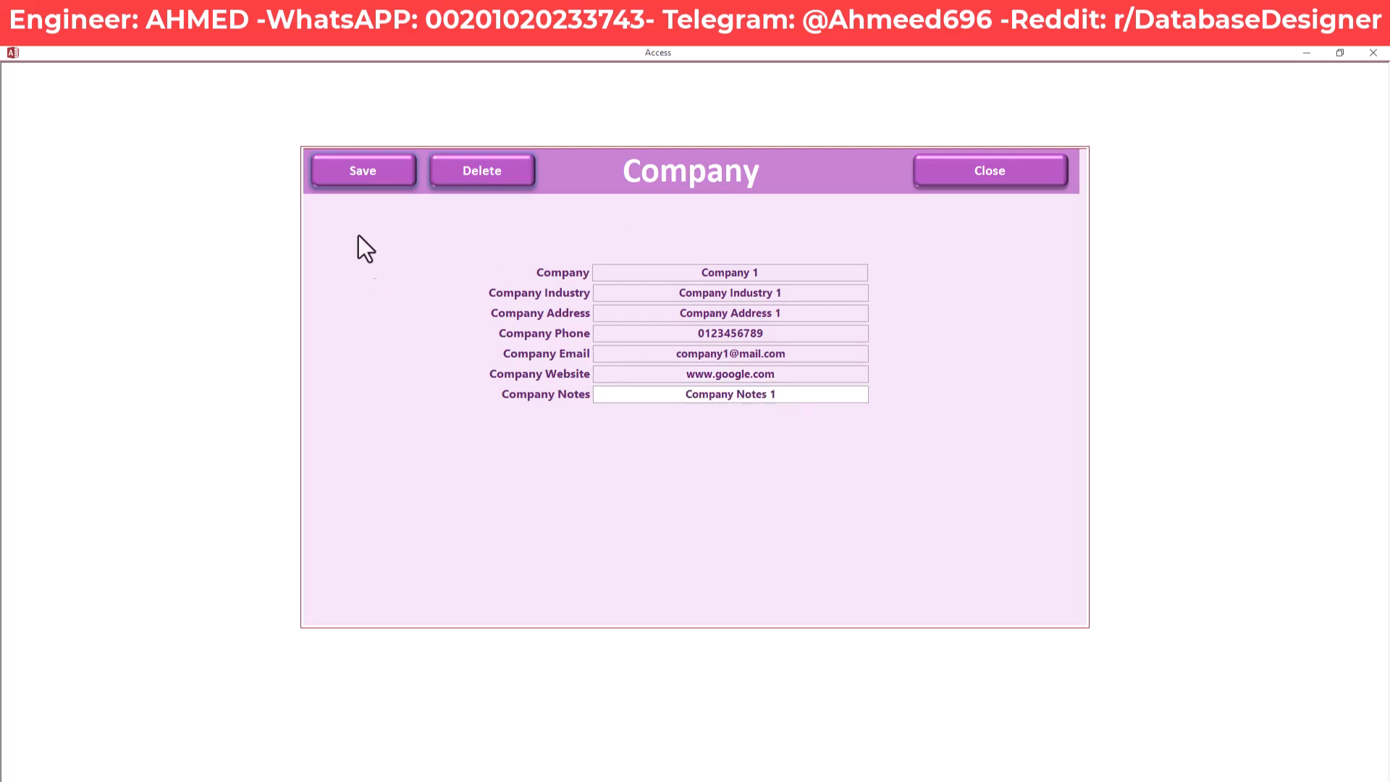
click(953, 167)
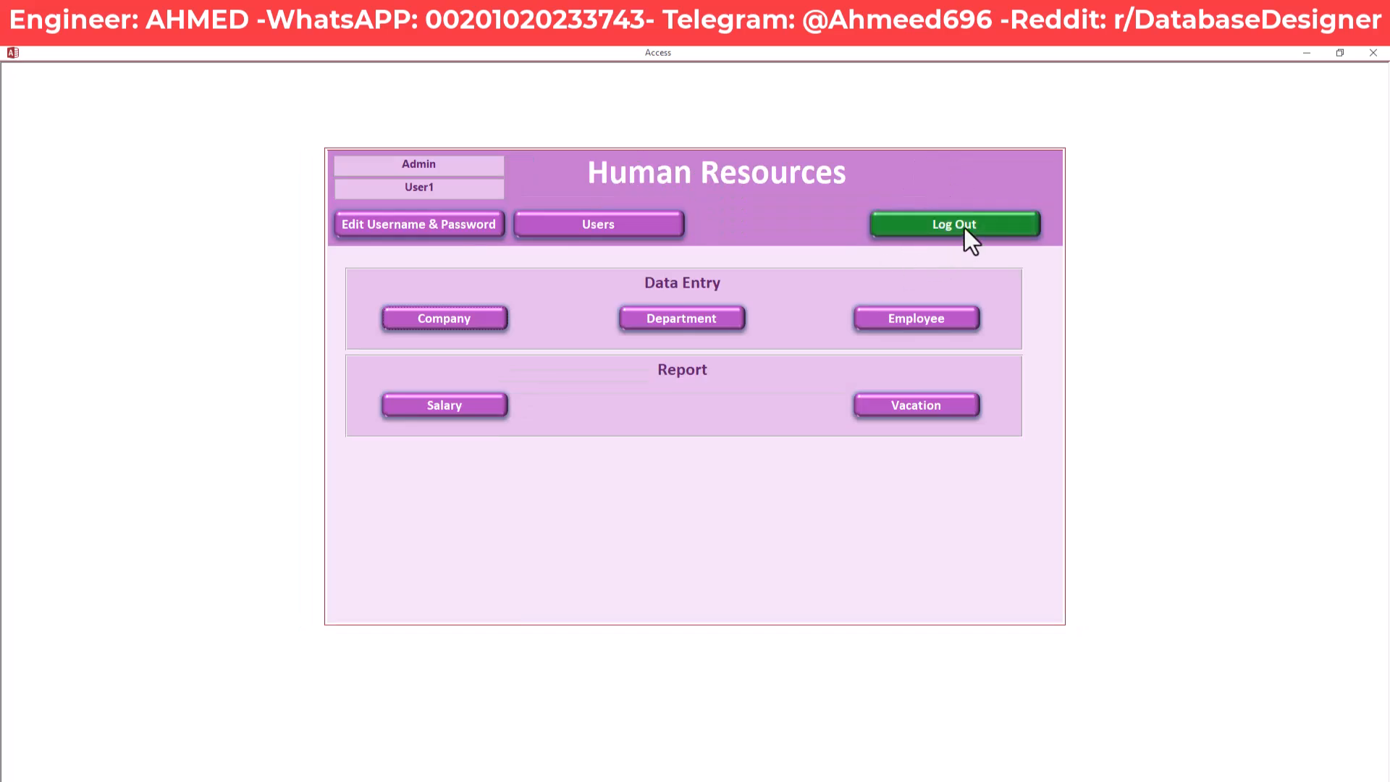
Log out, sign back in as User1, and open the Department list
click(964, 227)
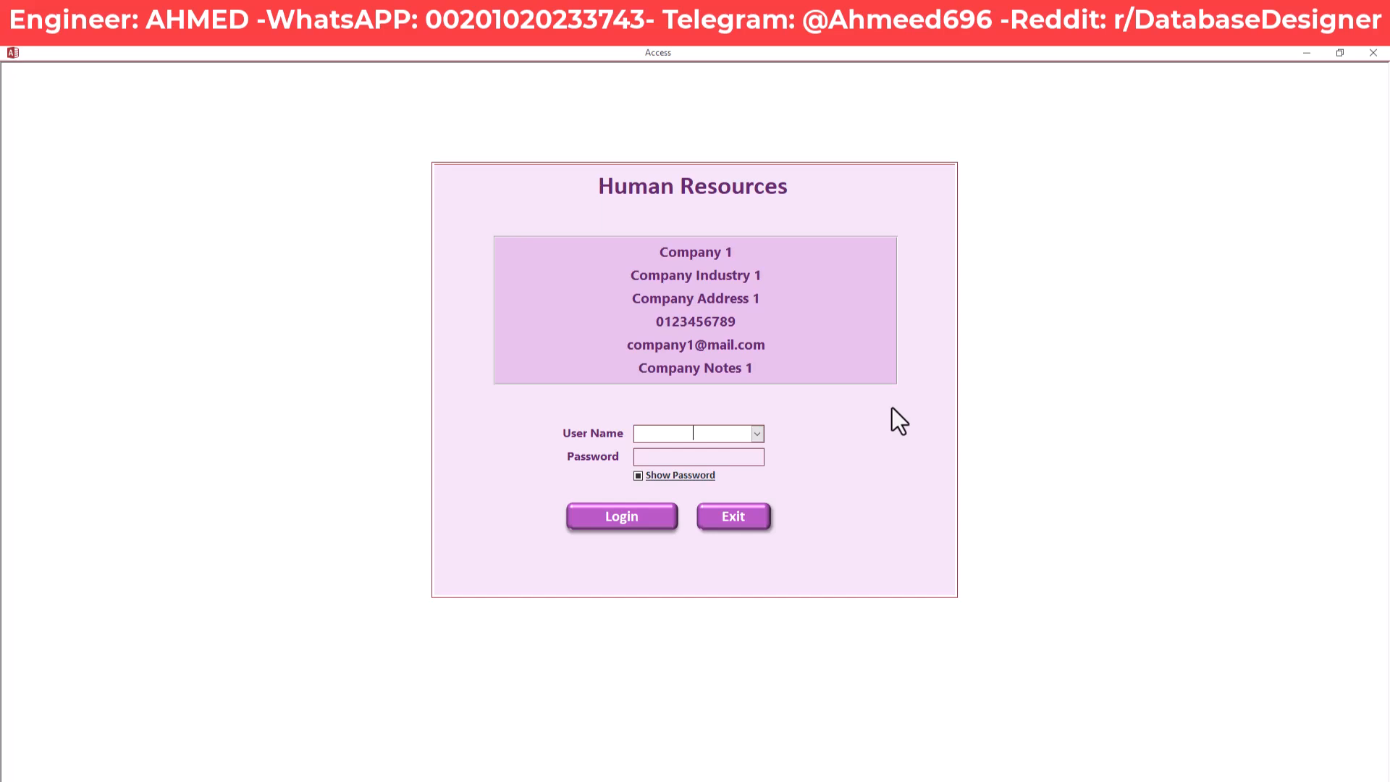
click(757, 433)
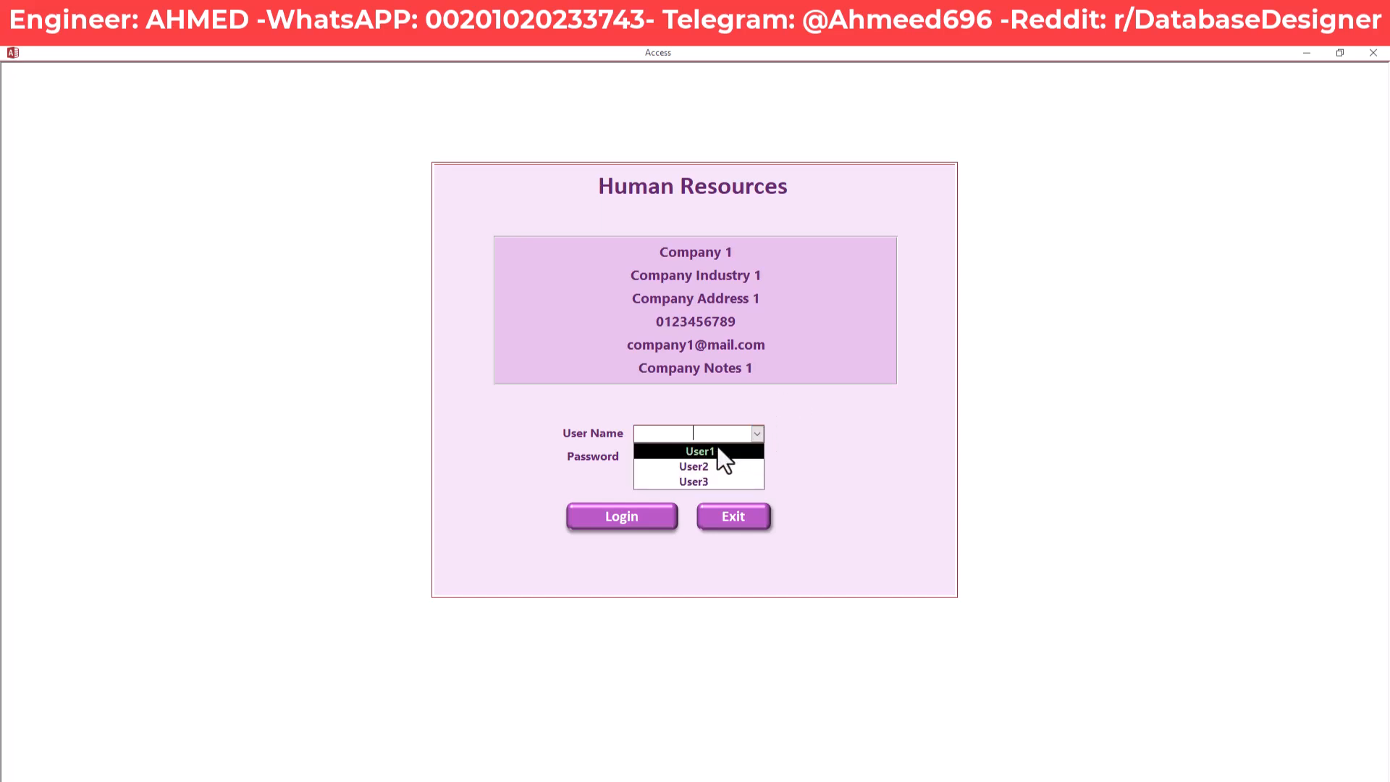
click(714, 452)
click(714, 454)
text(******)
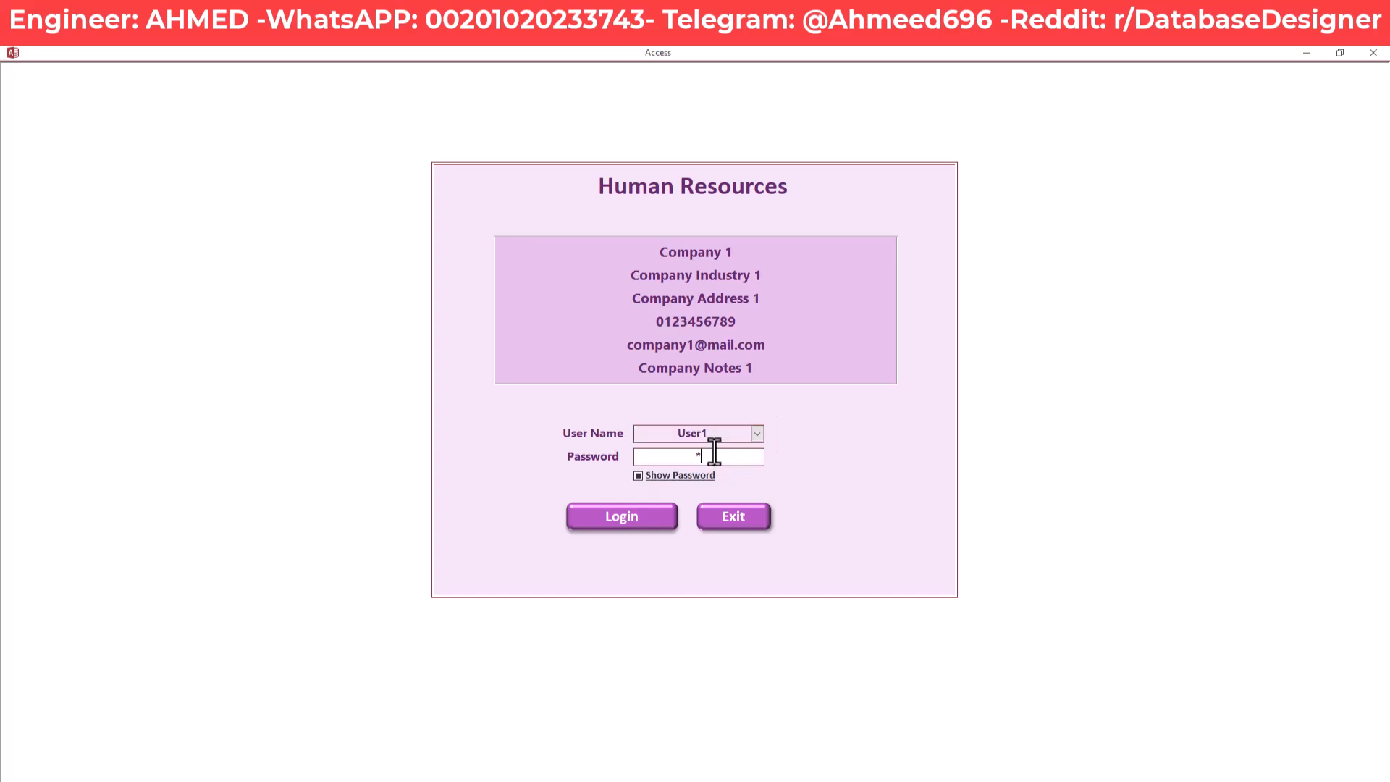
key(Return)
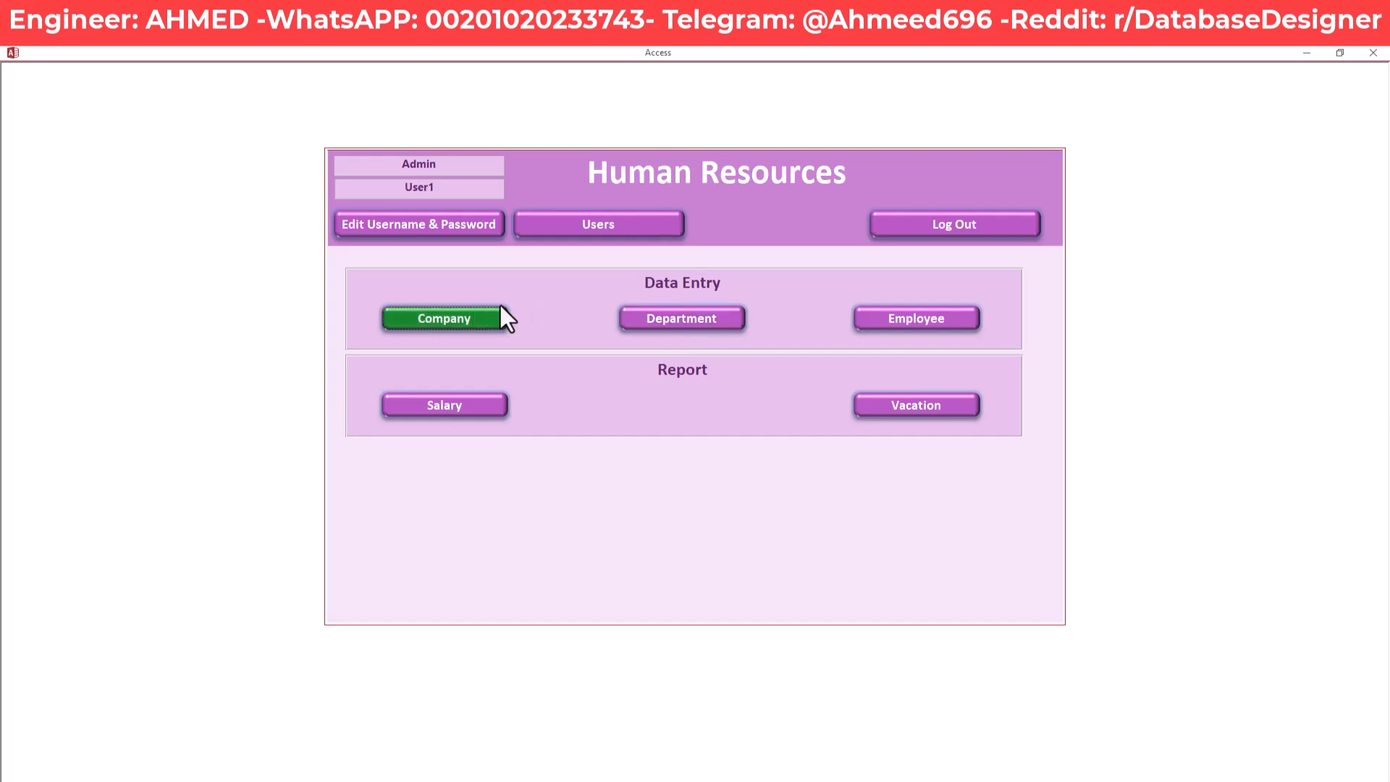
click(693, 324)
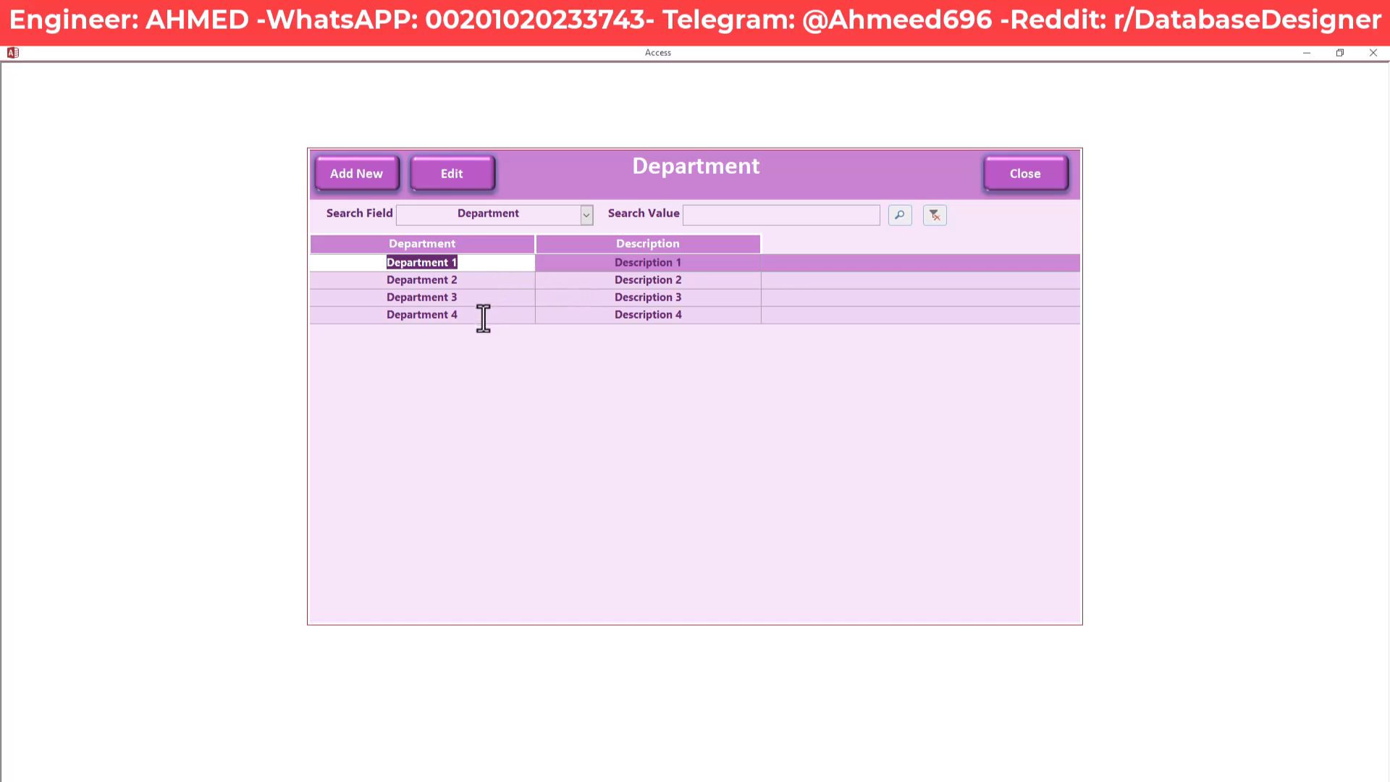
click(495, 283)
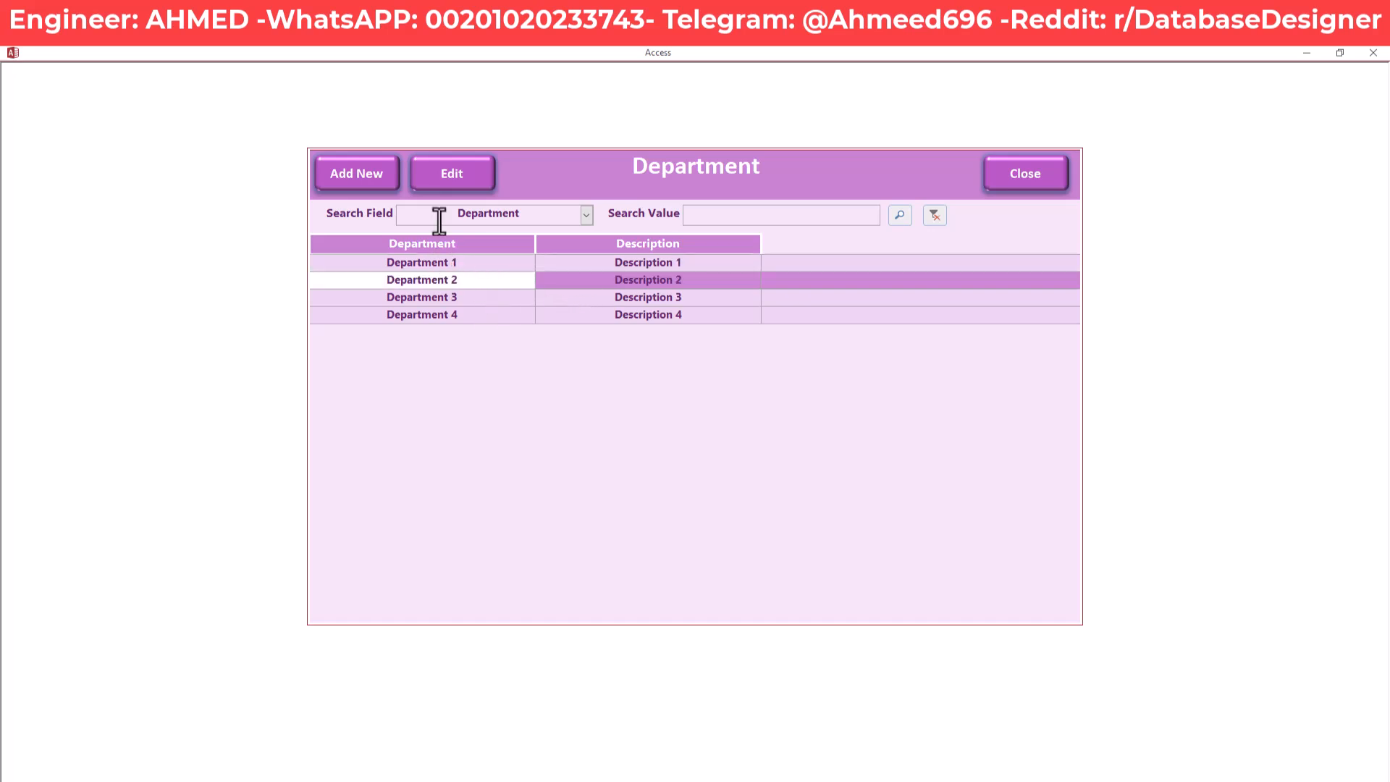
click(456, 186)
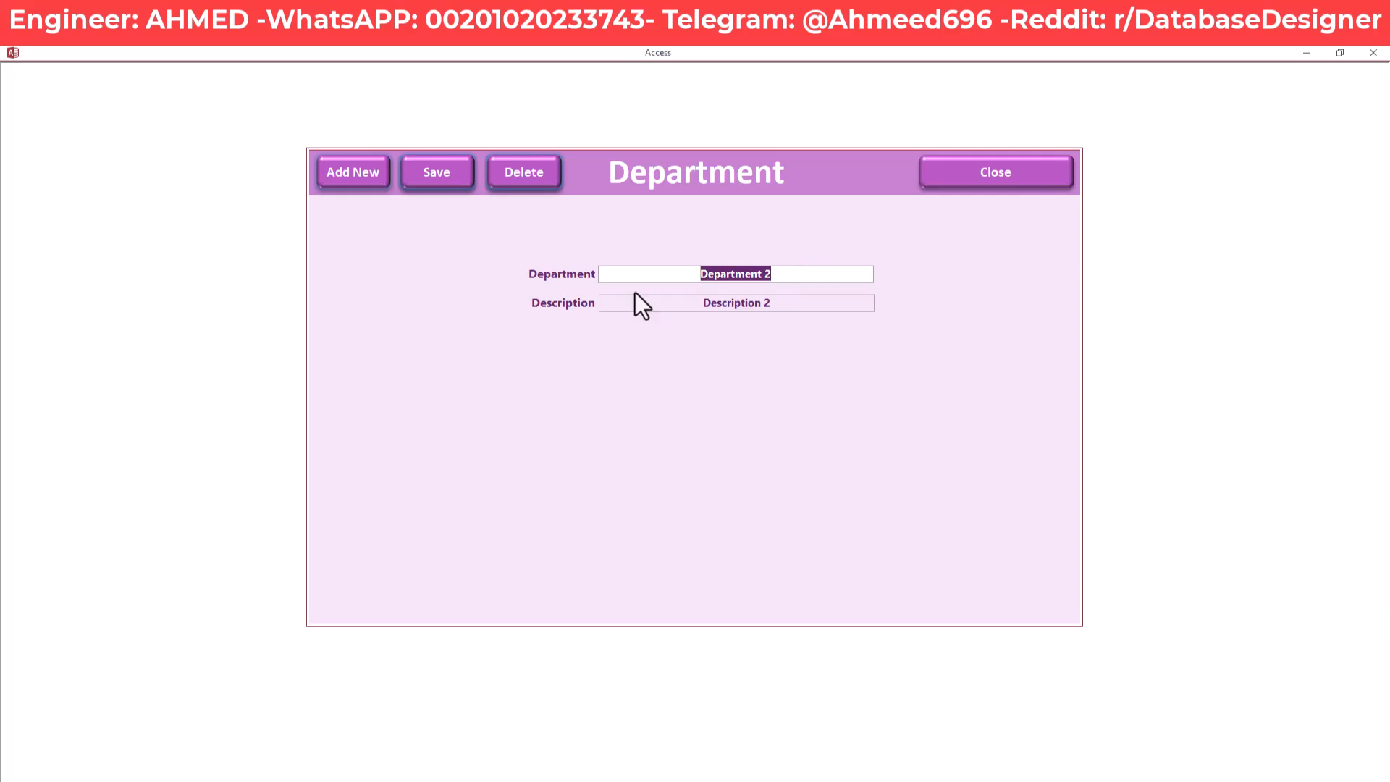
drag(679, 275, 792, 279)
drag(692, 304, 786, 308)
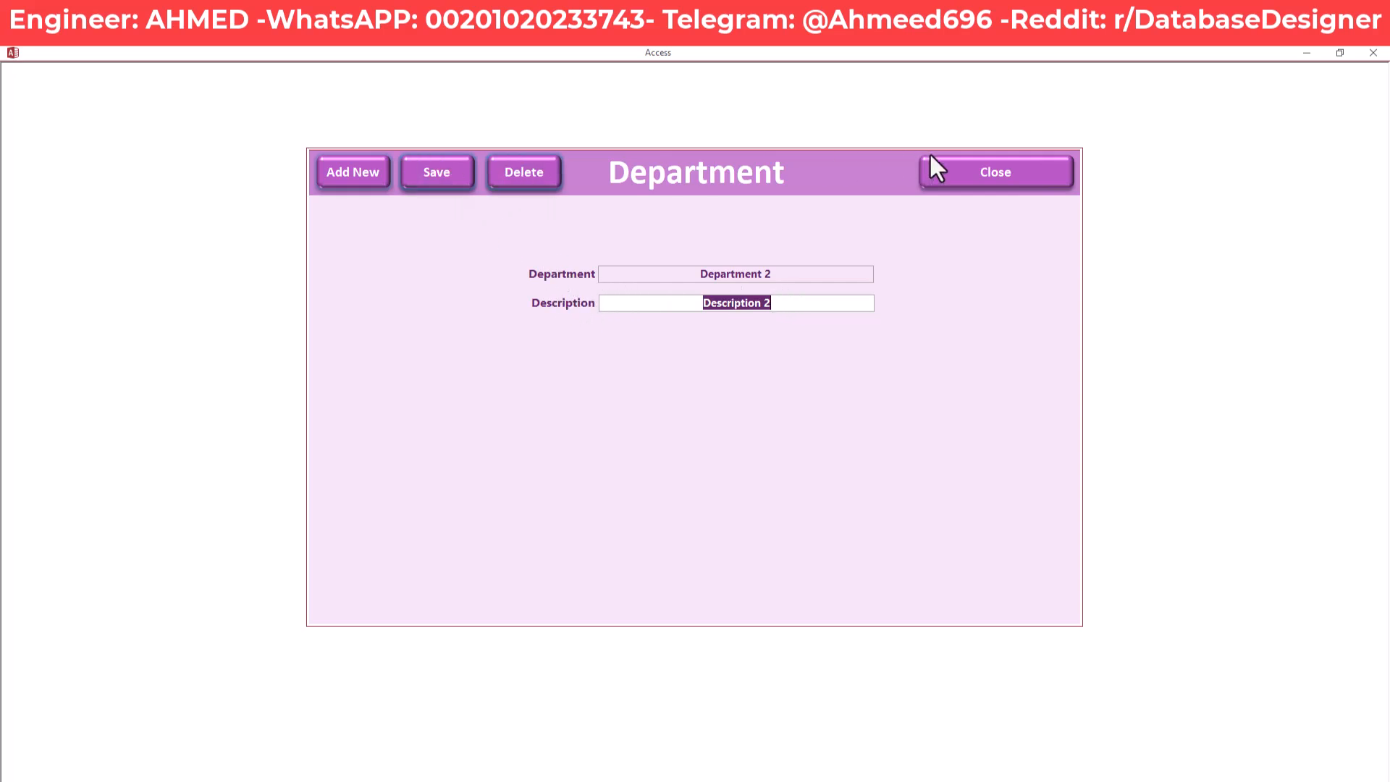
click(964, 172)
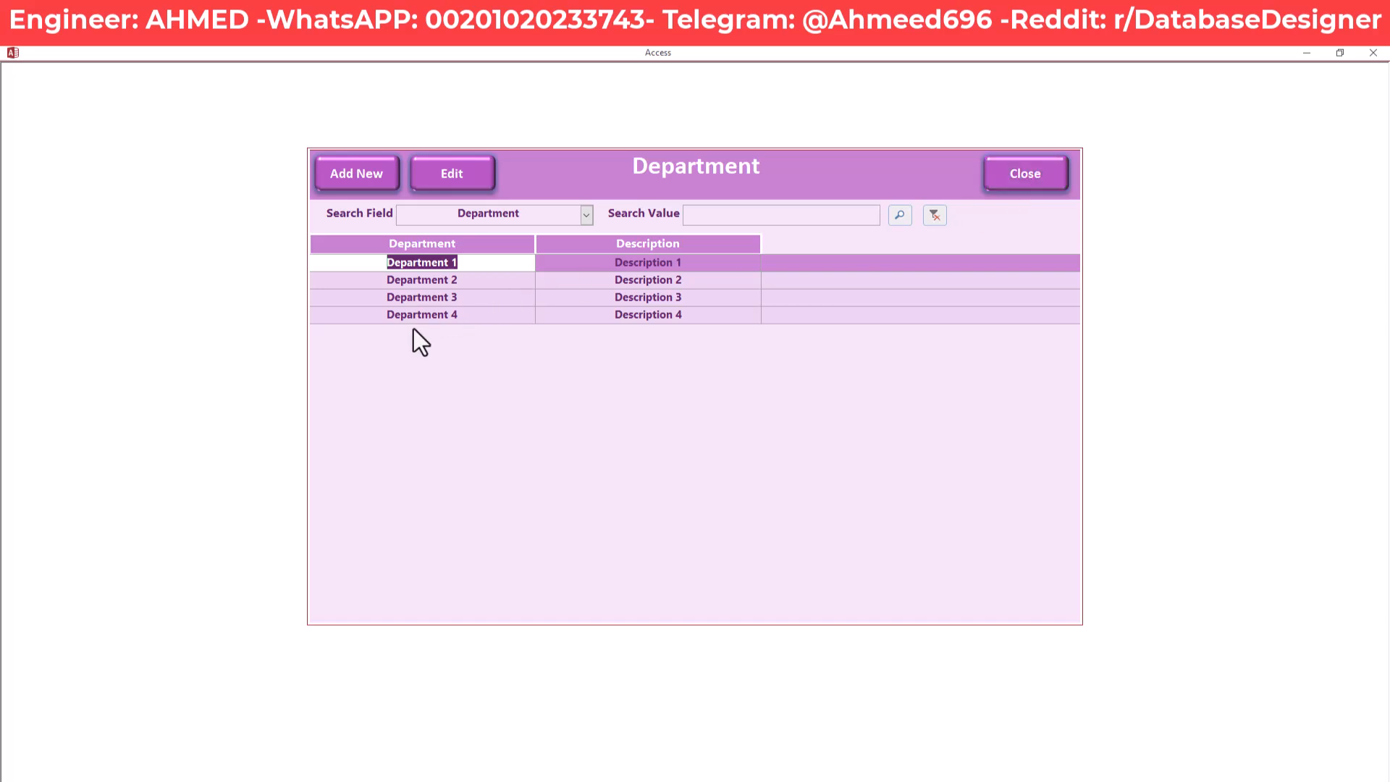
Add 'Department 5' with description 'Description 5', save it, and close the entry form
click(478, 313)
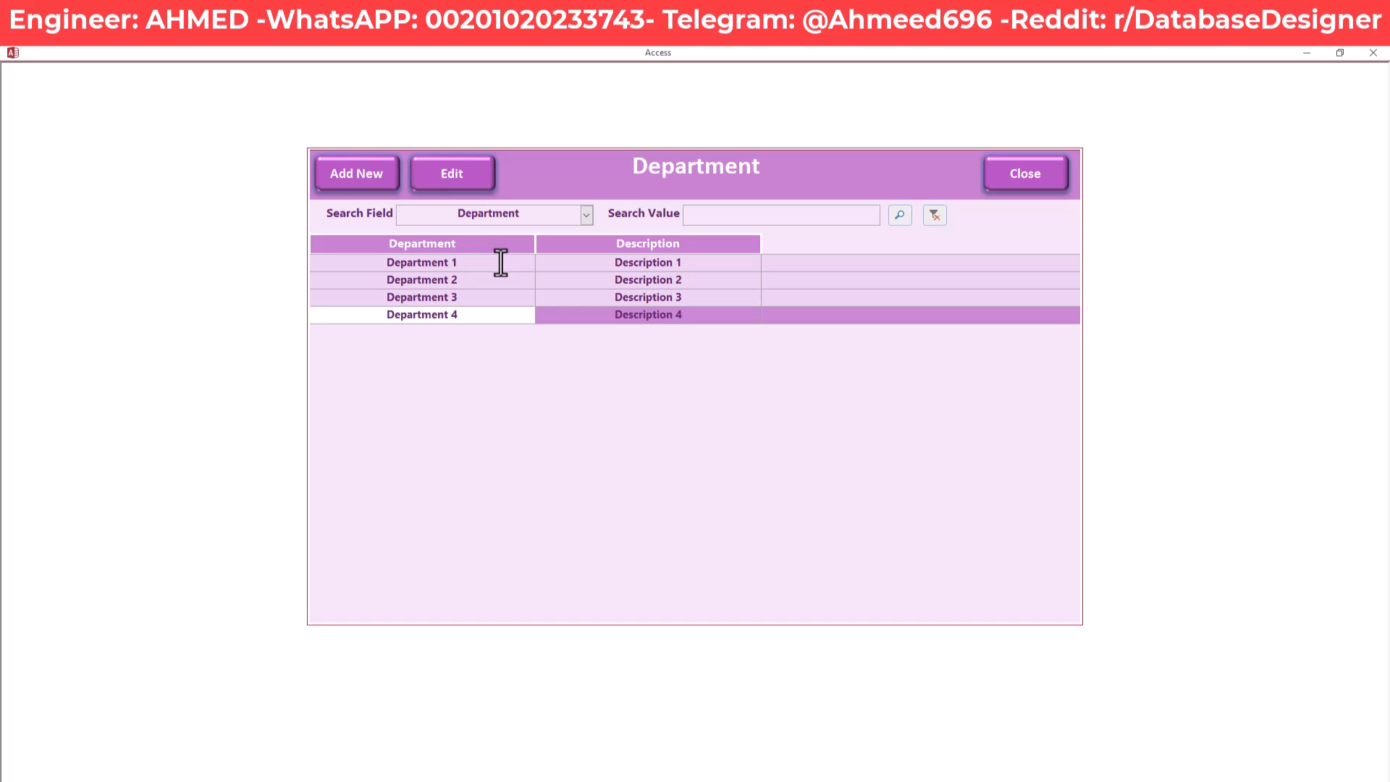
click(362, 172)
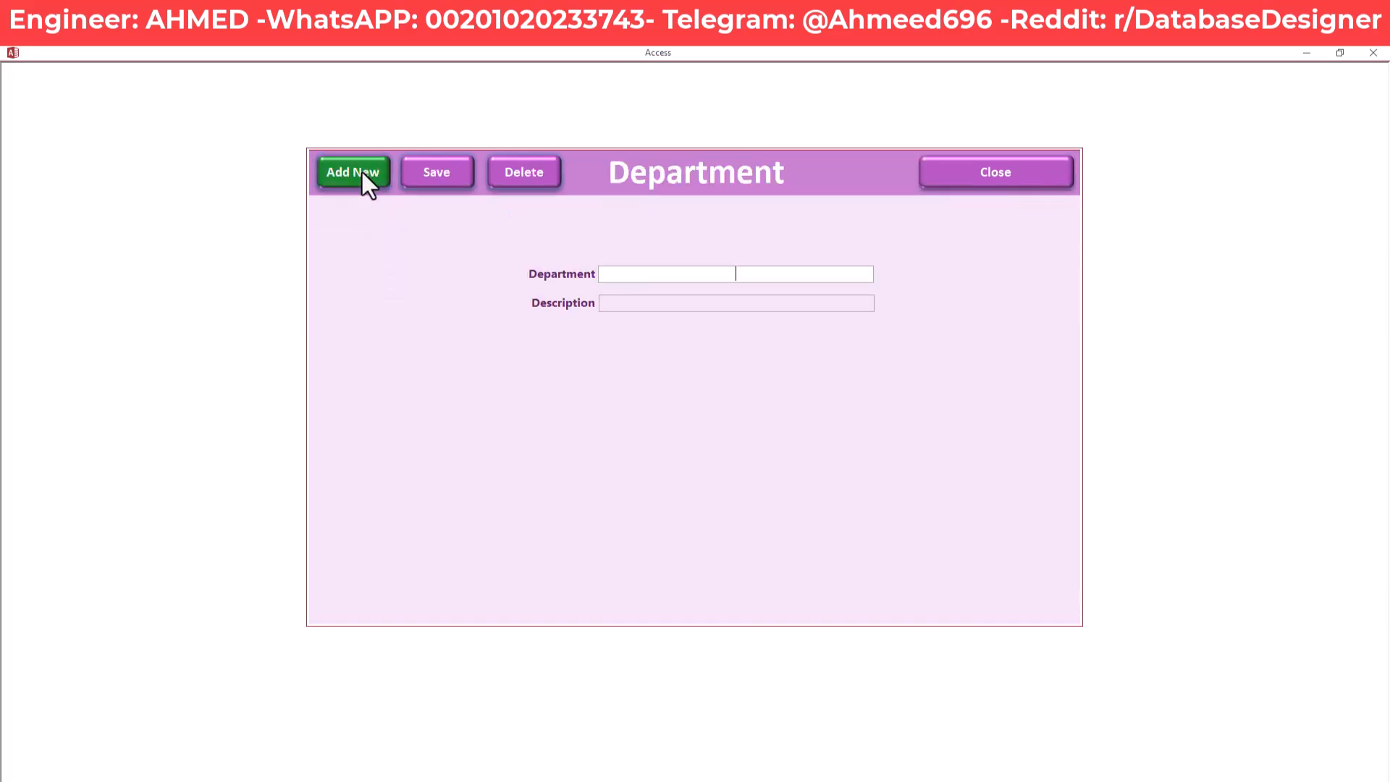
click(731, 275)
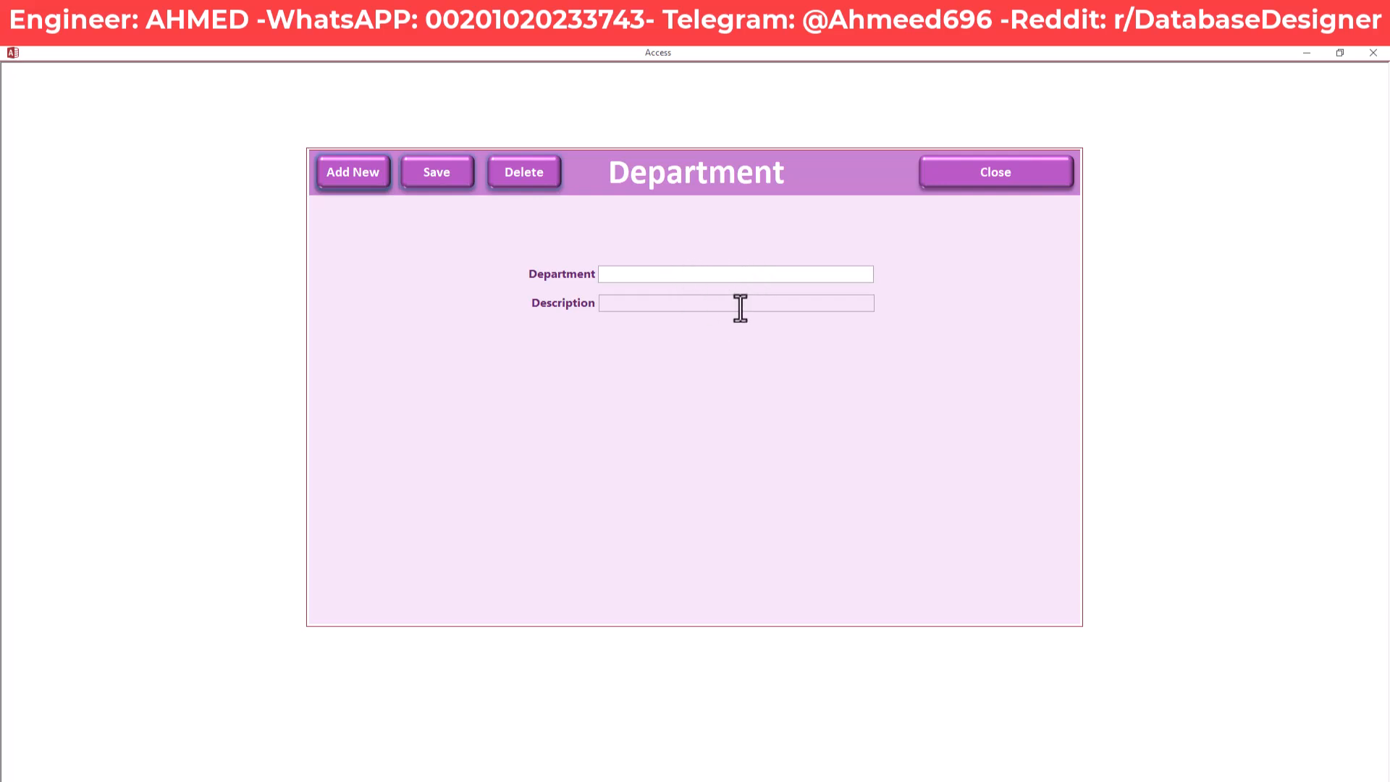
text(D)
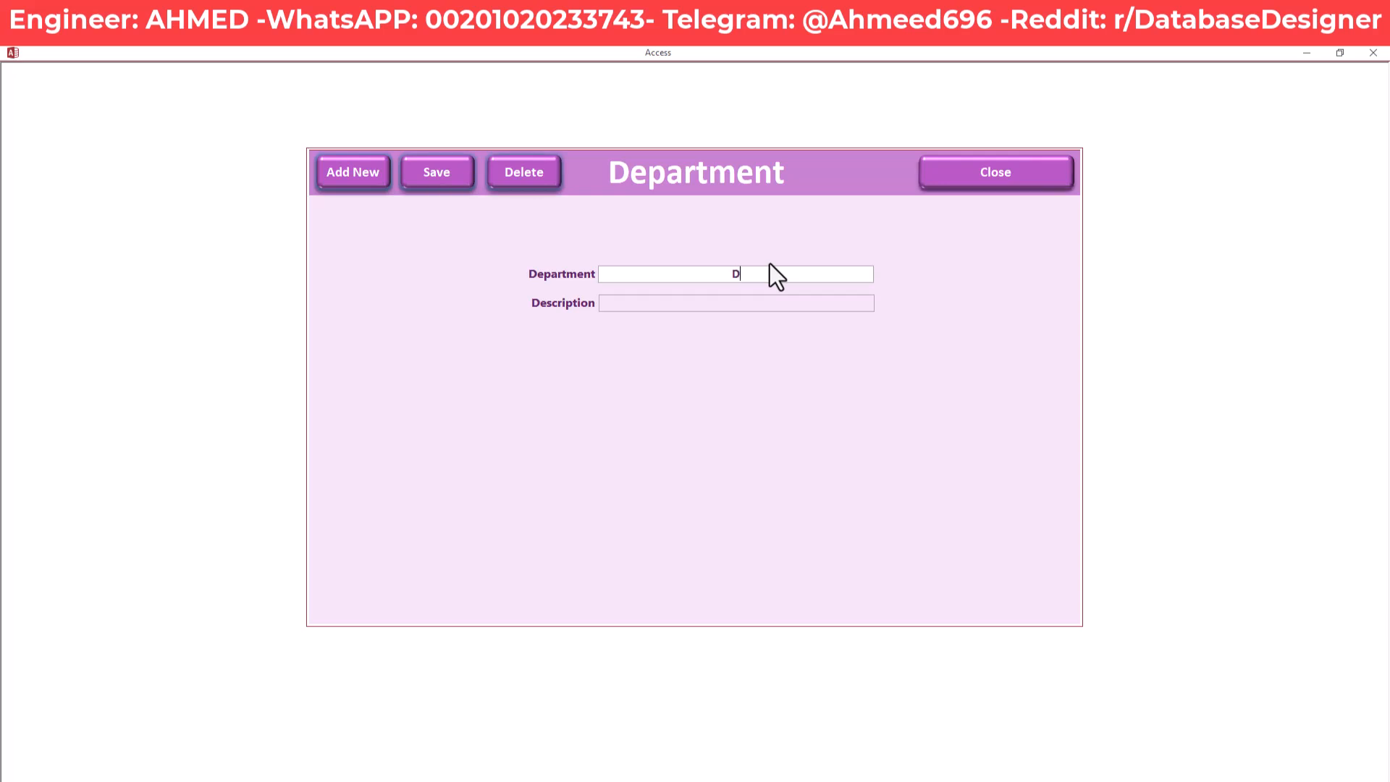
text(epartment 5)
key(Tab)
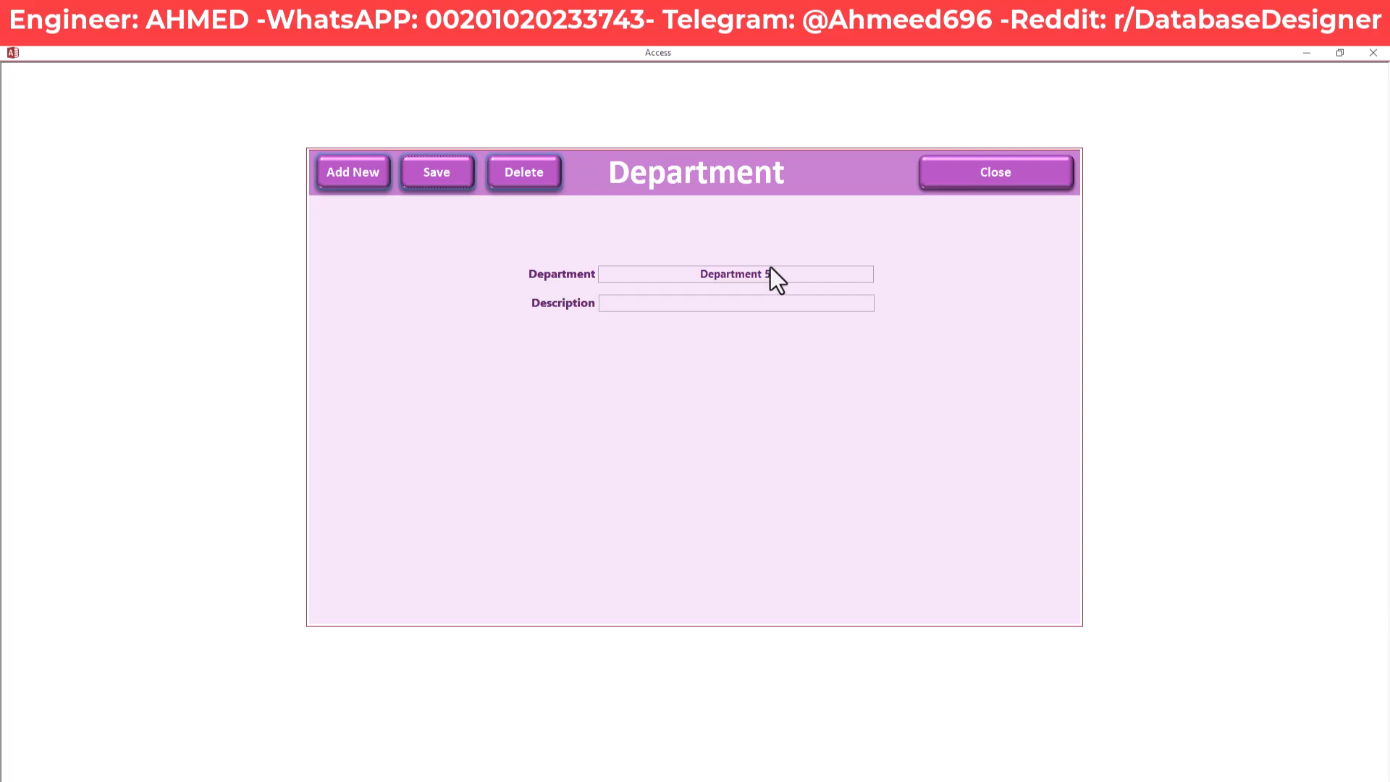
click(779, 304)
text(Description)
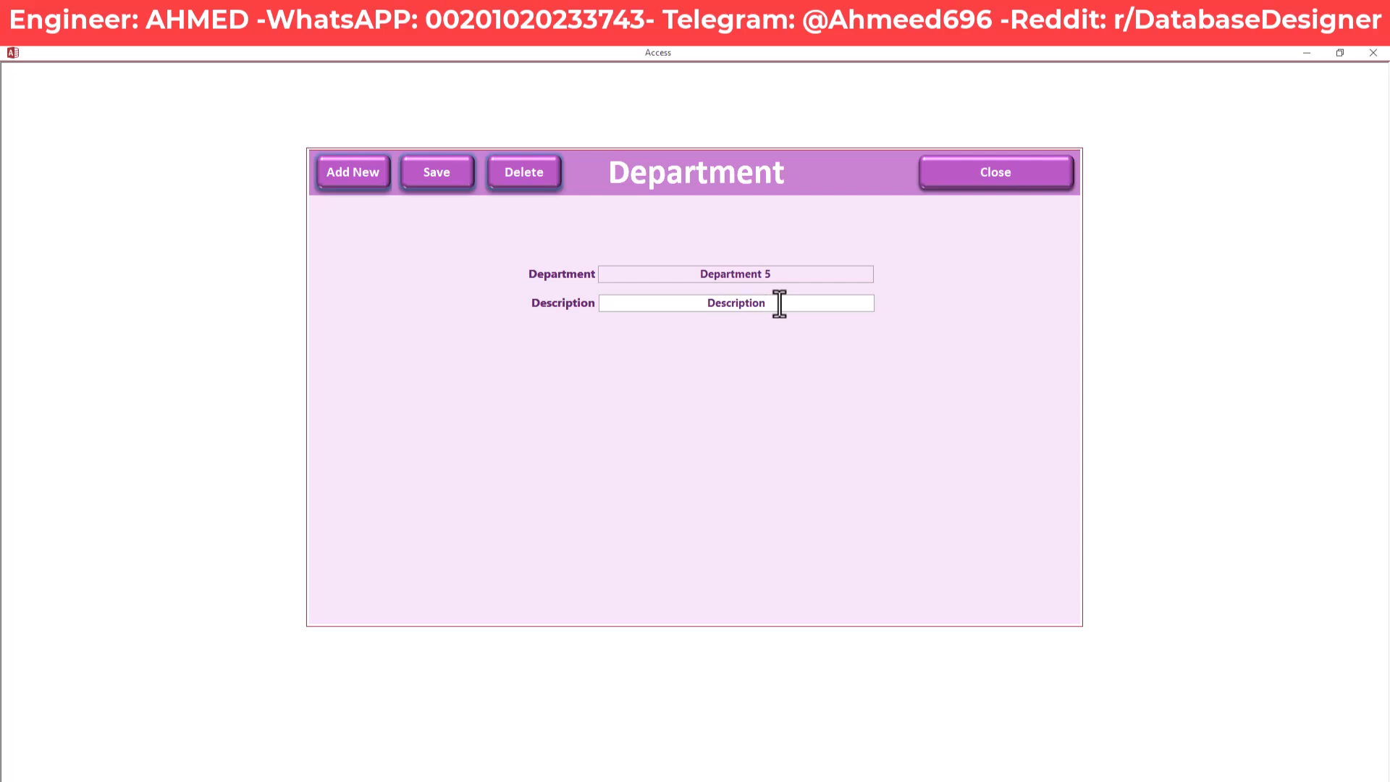
text( 45)
key(BackSpace)
key(BackSpace)
text(5)
click(463, 182)
click(1013, 182)
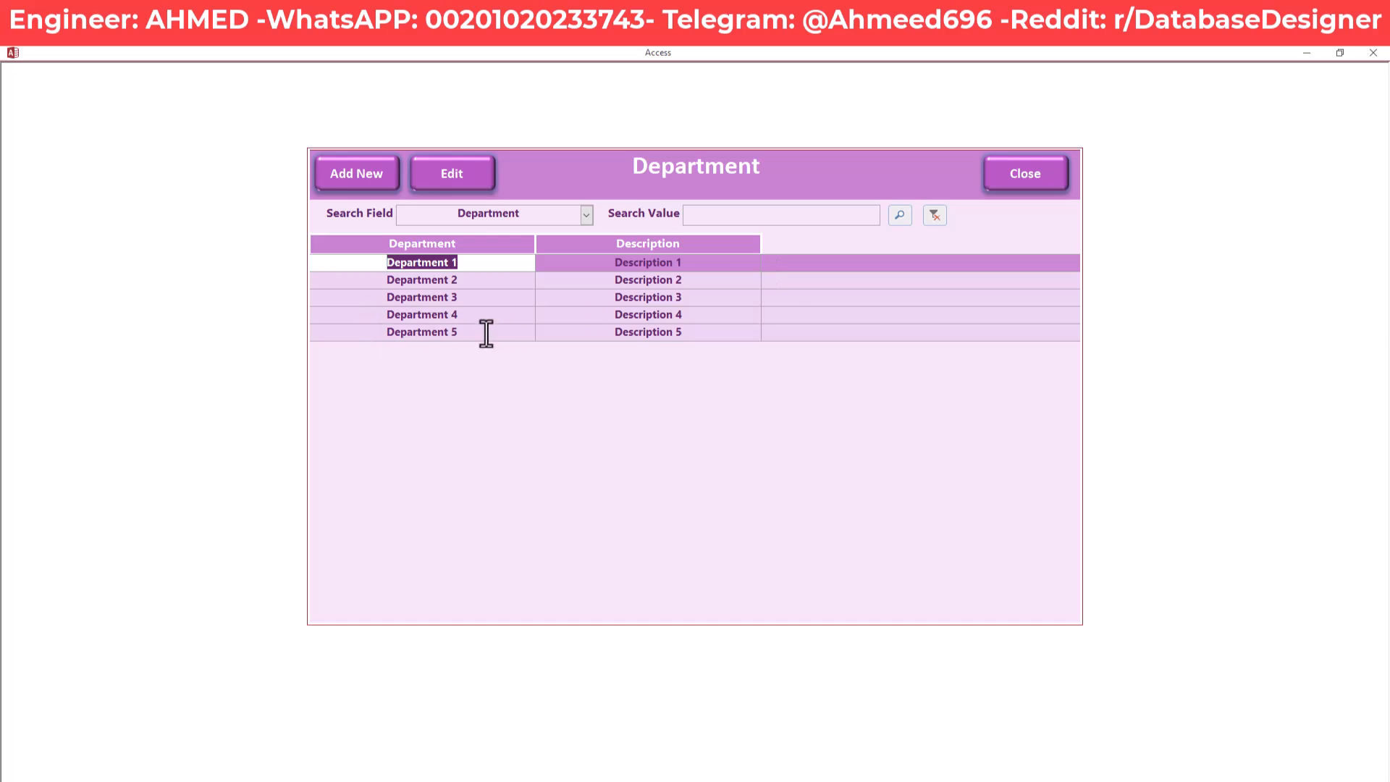
Check the new Department 5 row, then close the Department list
click(712, 333)
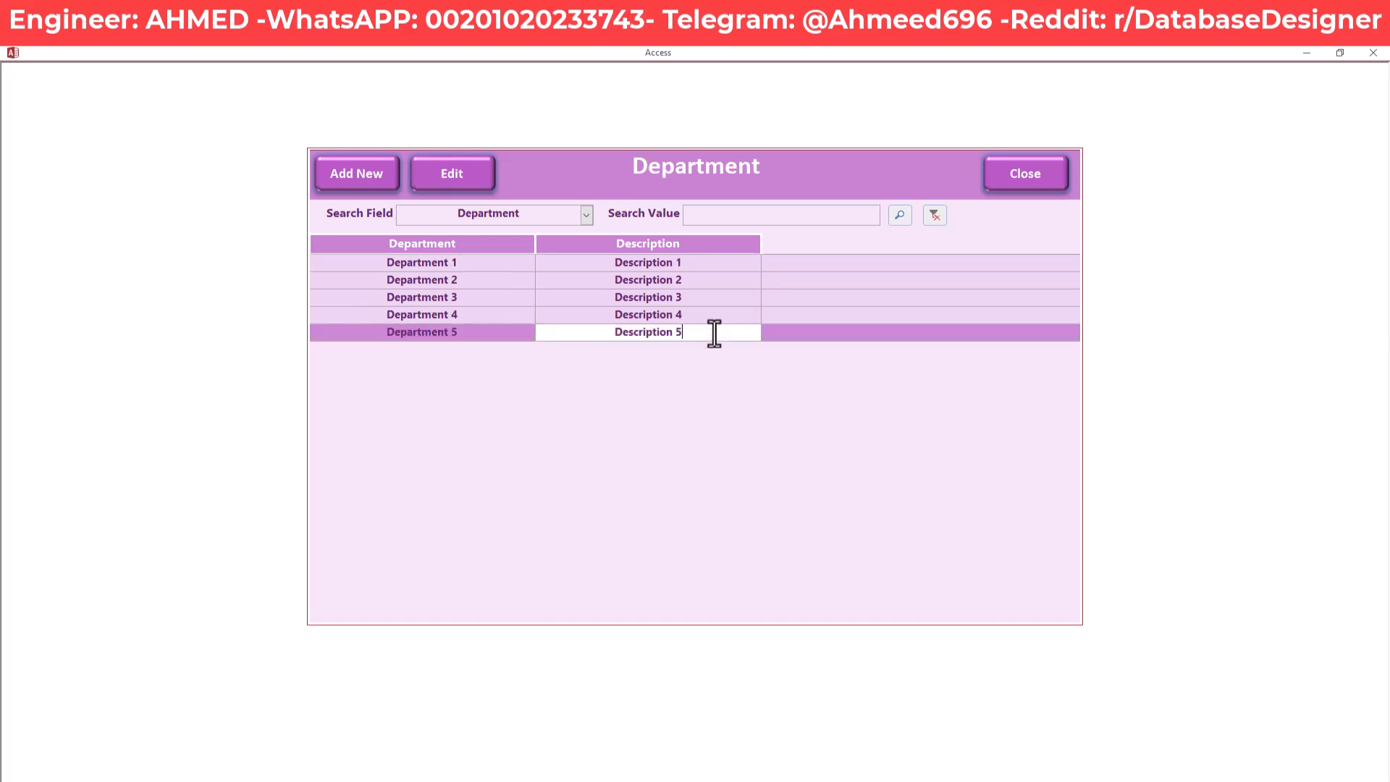
drag(475, 334, 419, 338)
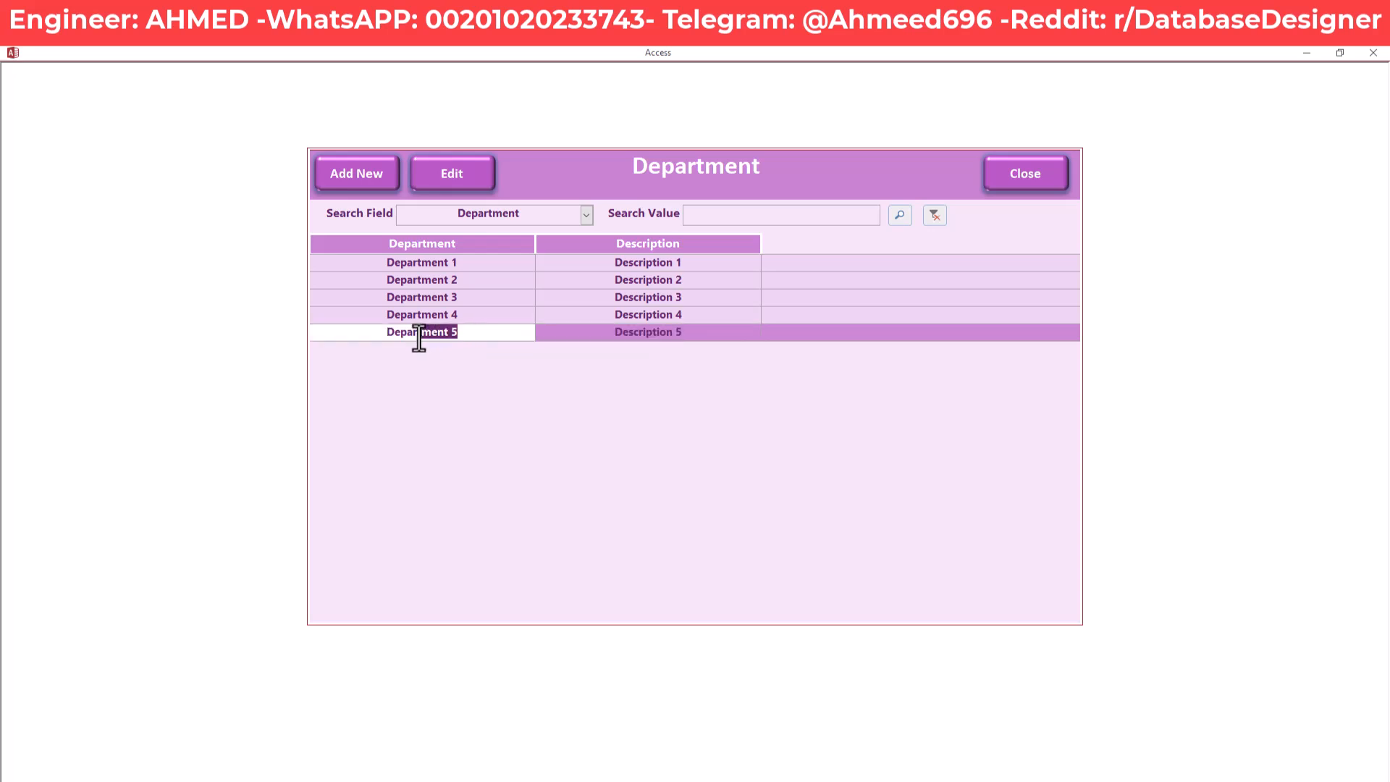
click(604, 334)
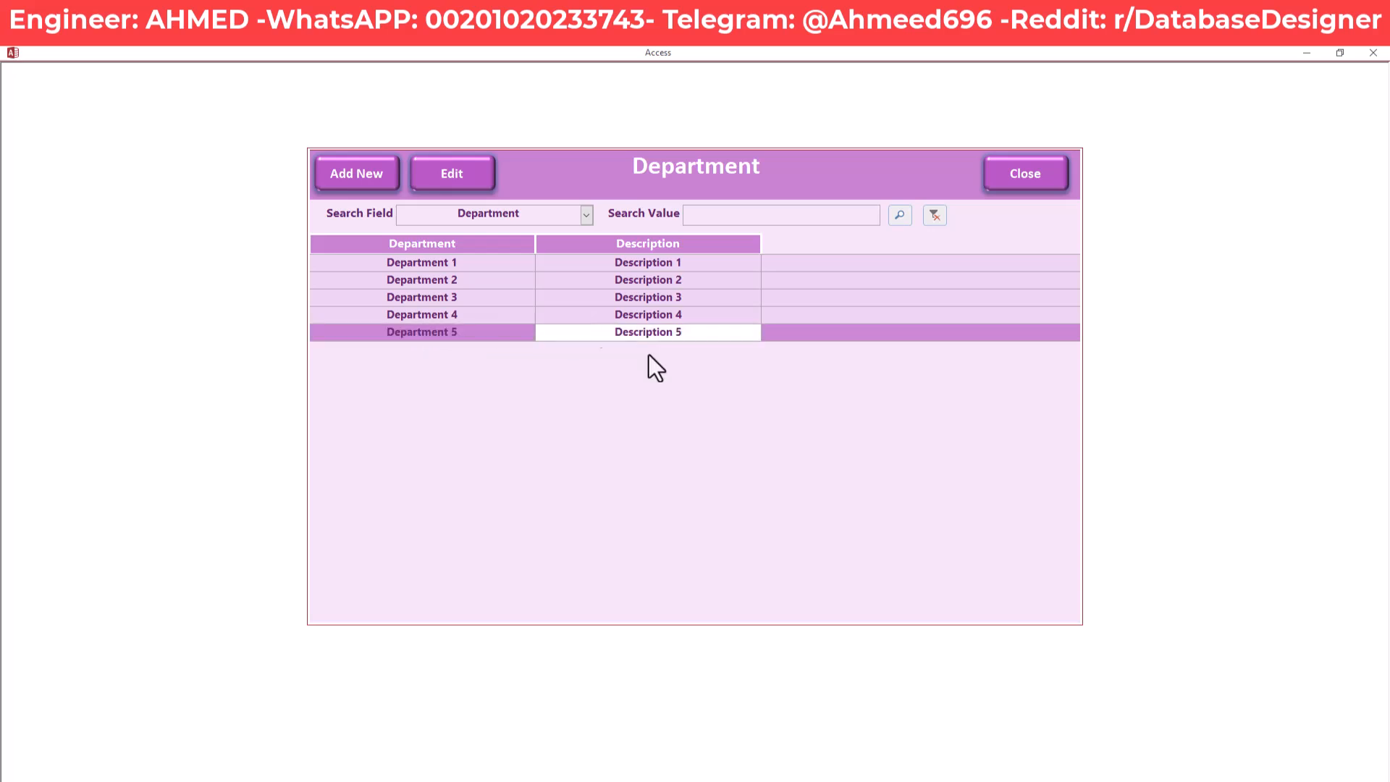
click(1283, 767)
click(1027, 191)
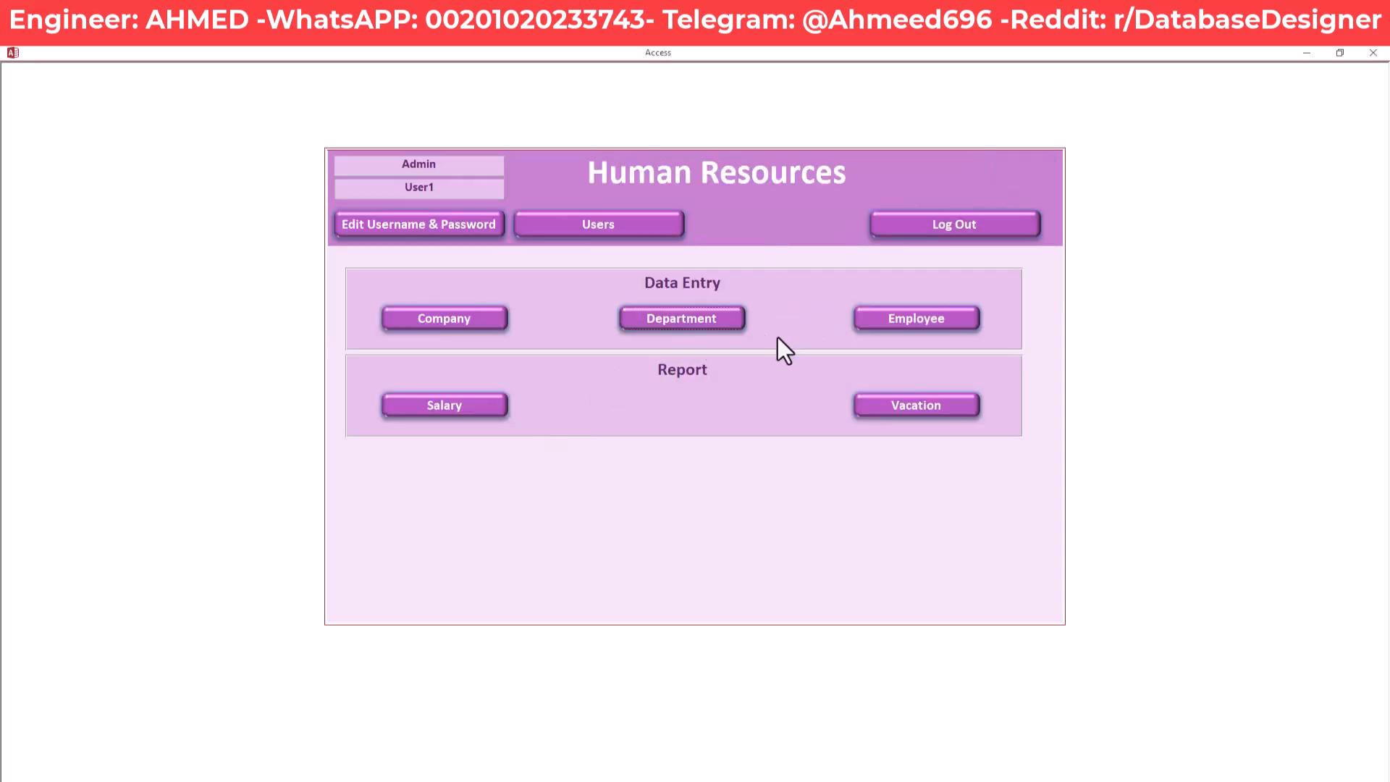
Open the employee list, review Employee 1's fields, and open Employee 2's full record
click(940, 320)
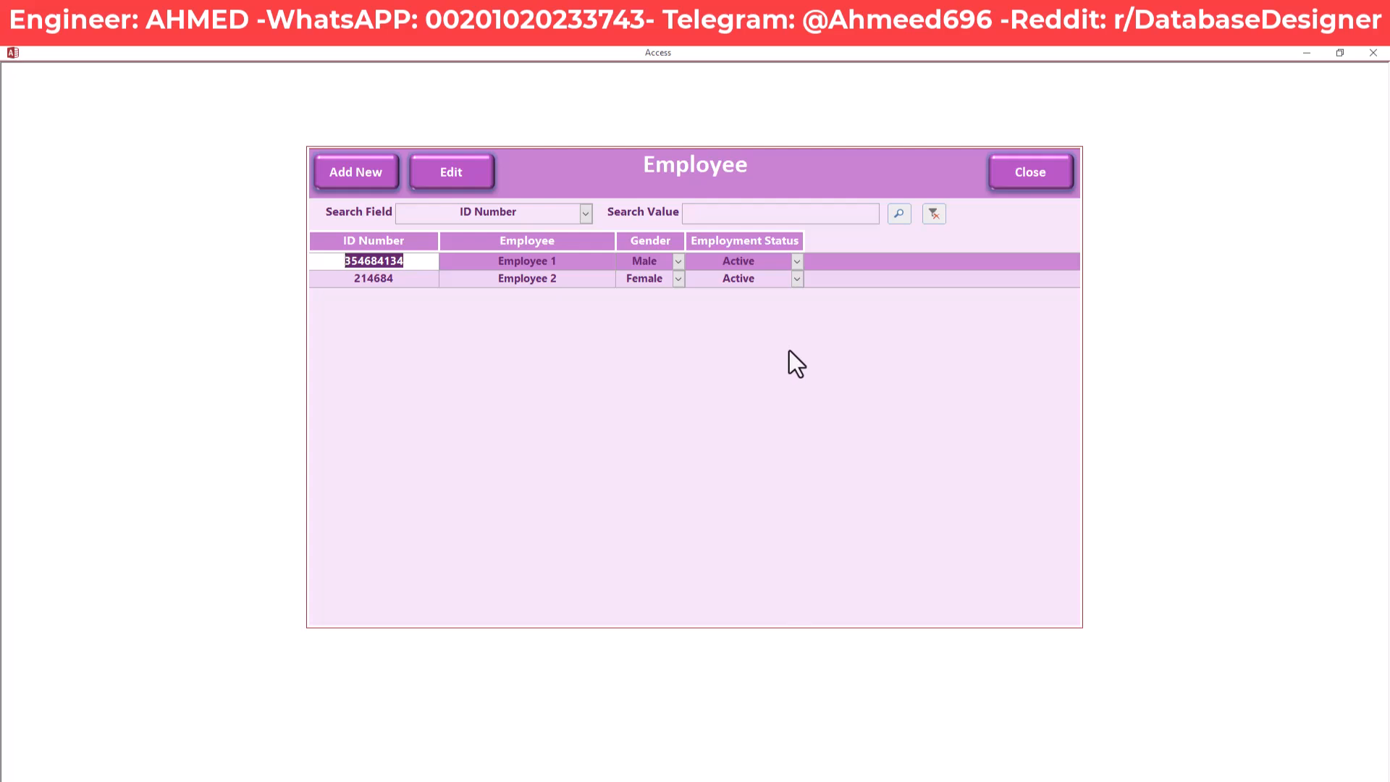
click(528, 262)
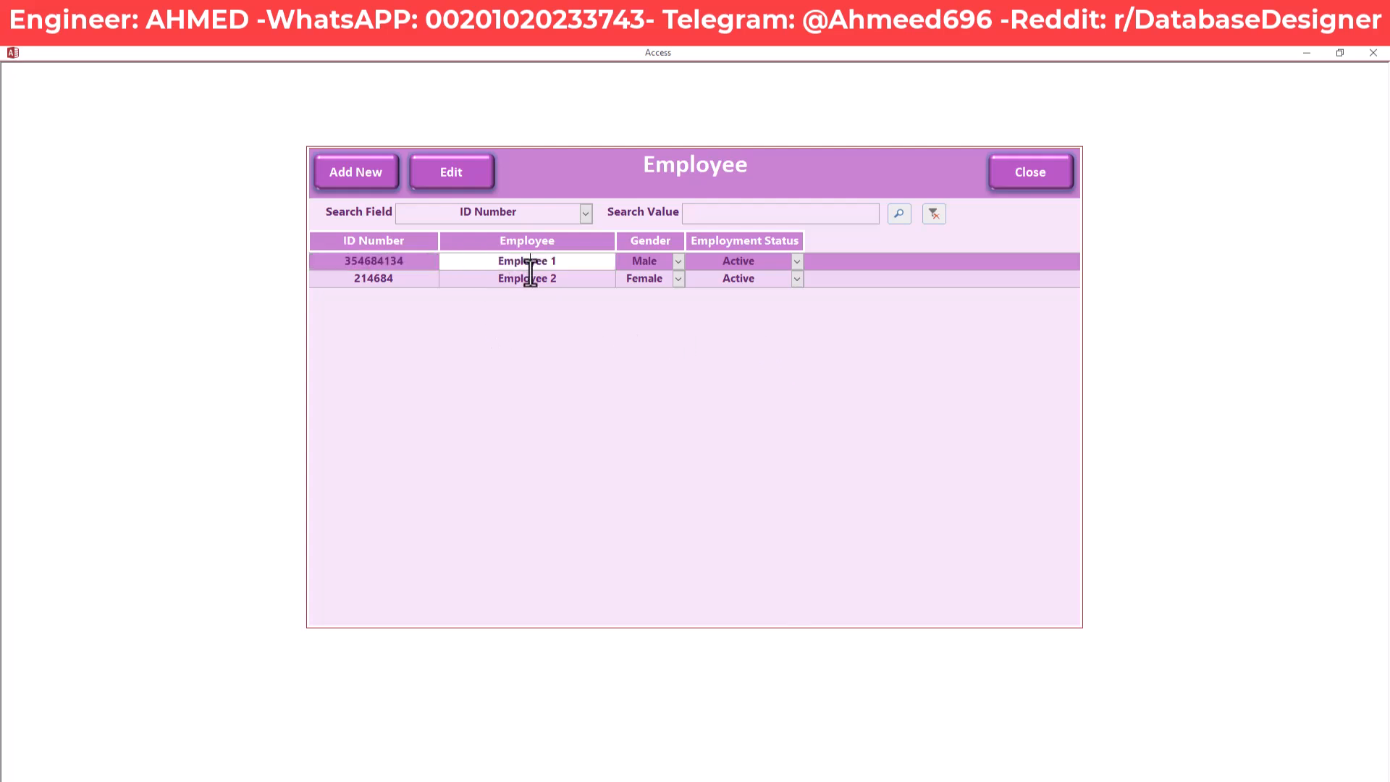
click(534, 279)
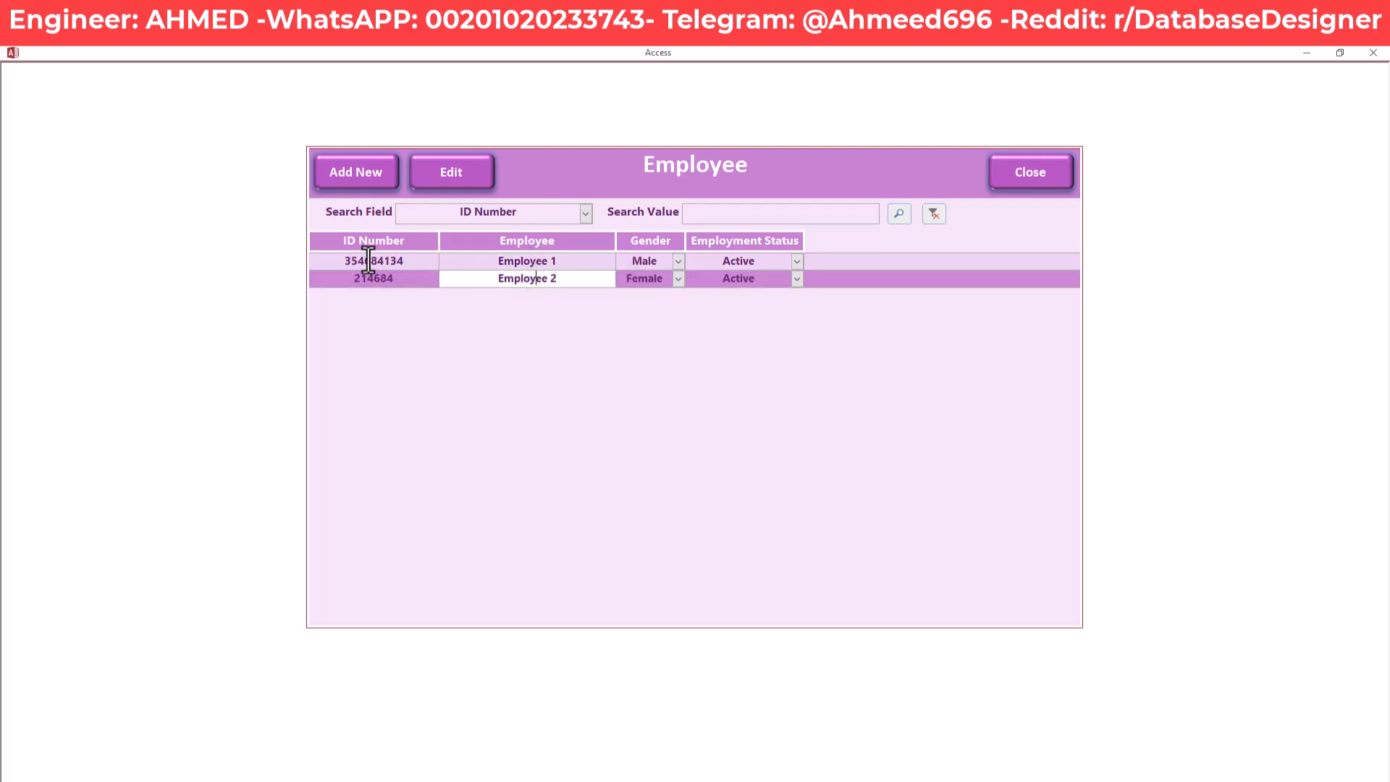
click(418, 262)
drag(568, 260, 487, 261)
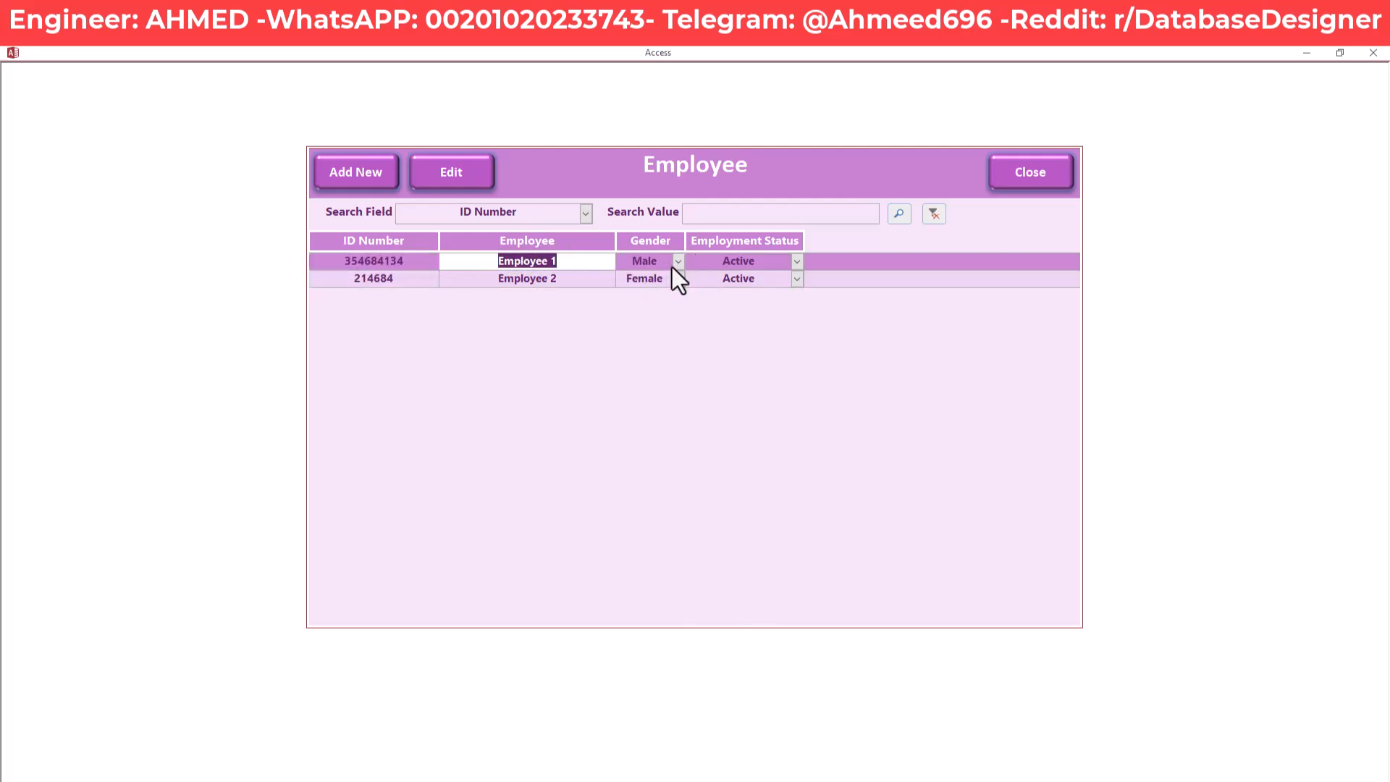
click(767, 262)
click(796, 262)
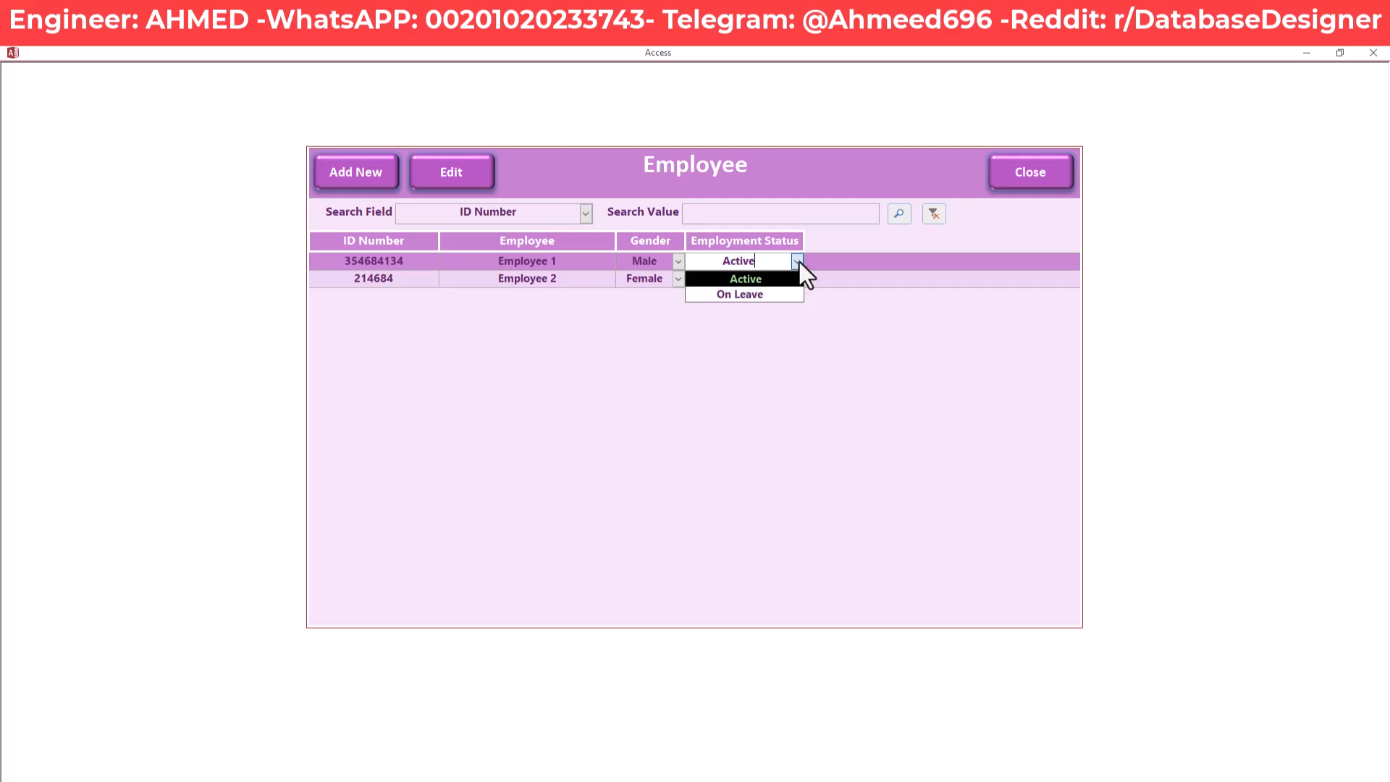
click(797, 262)
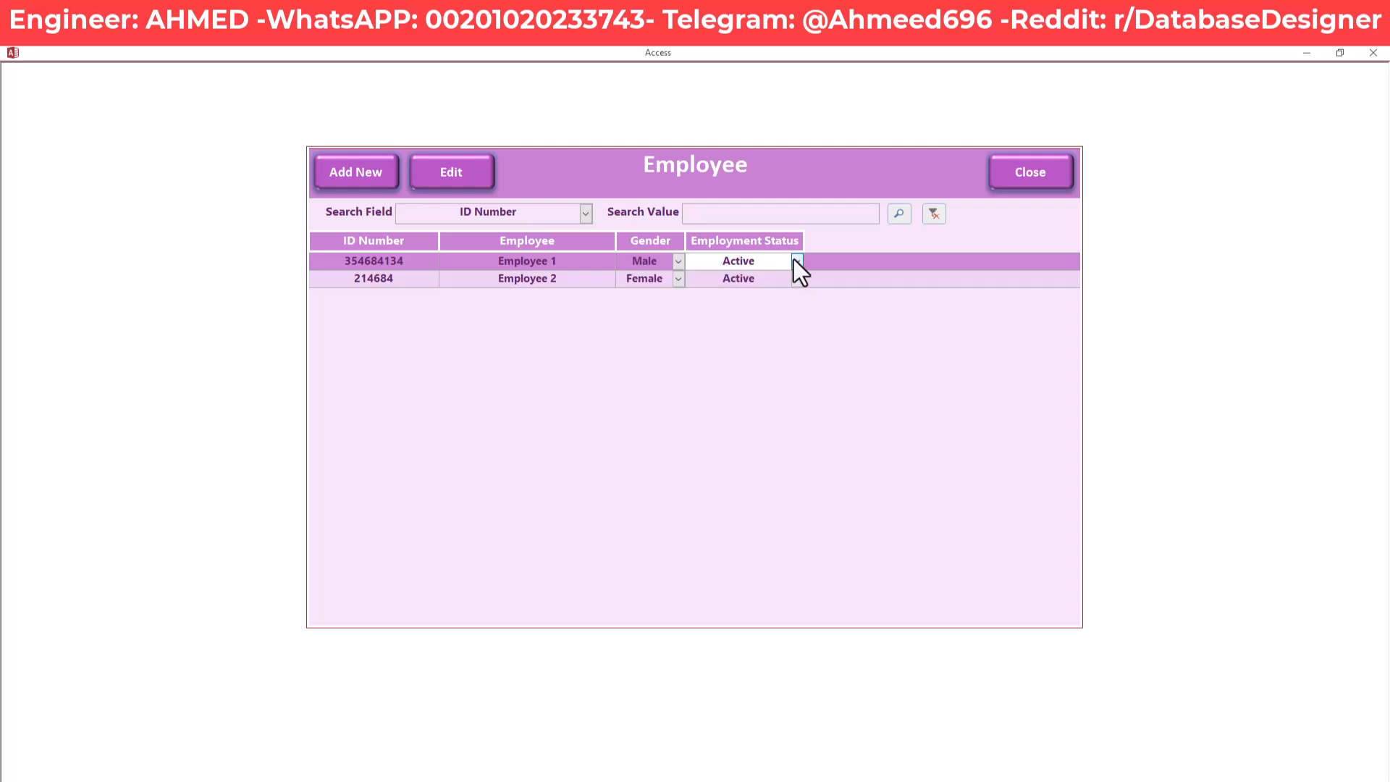
click(657, 262)
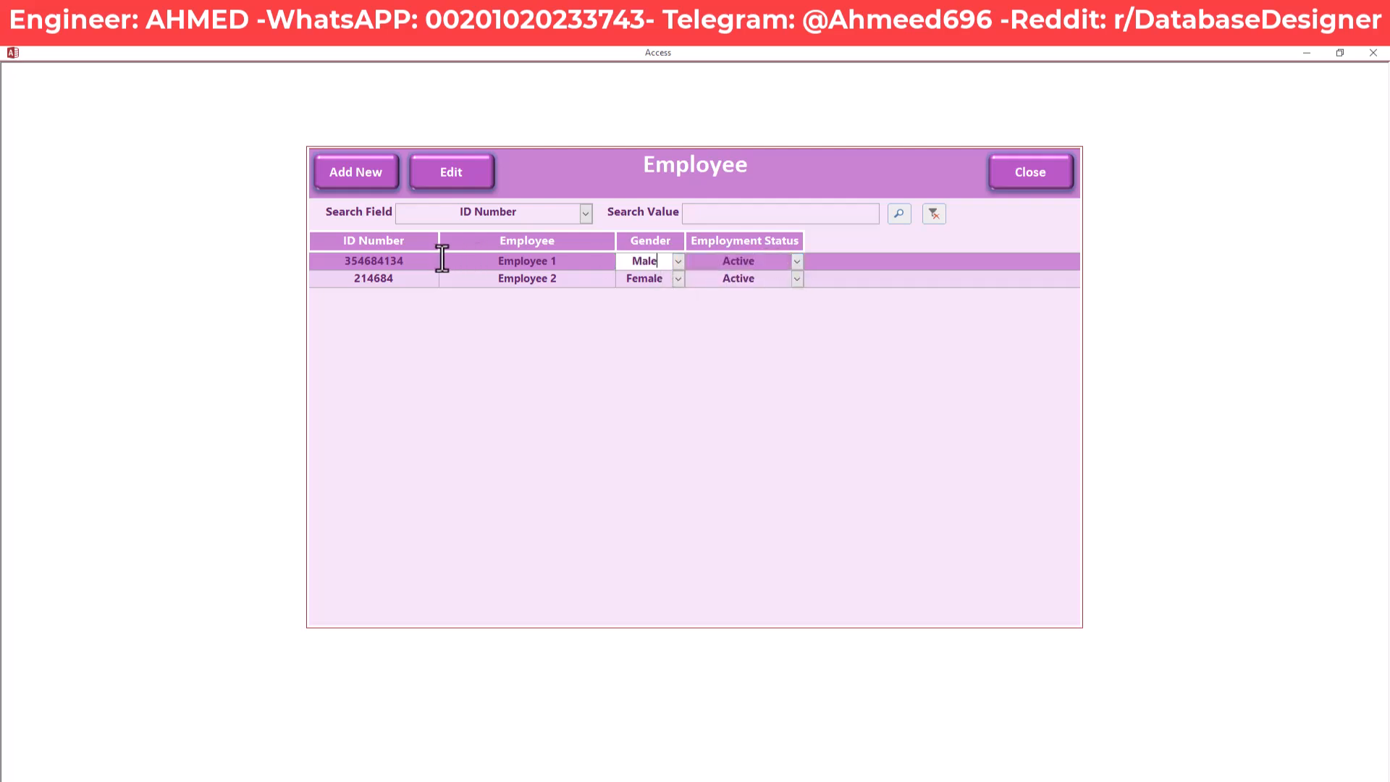
click(505, 283)
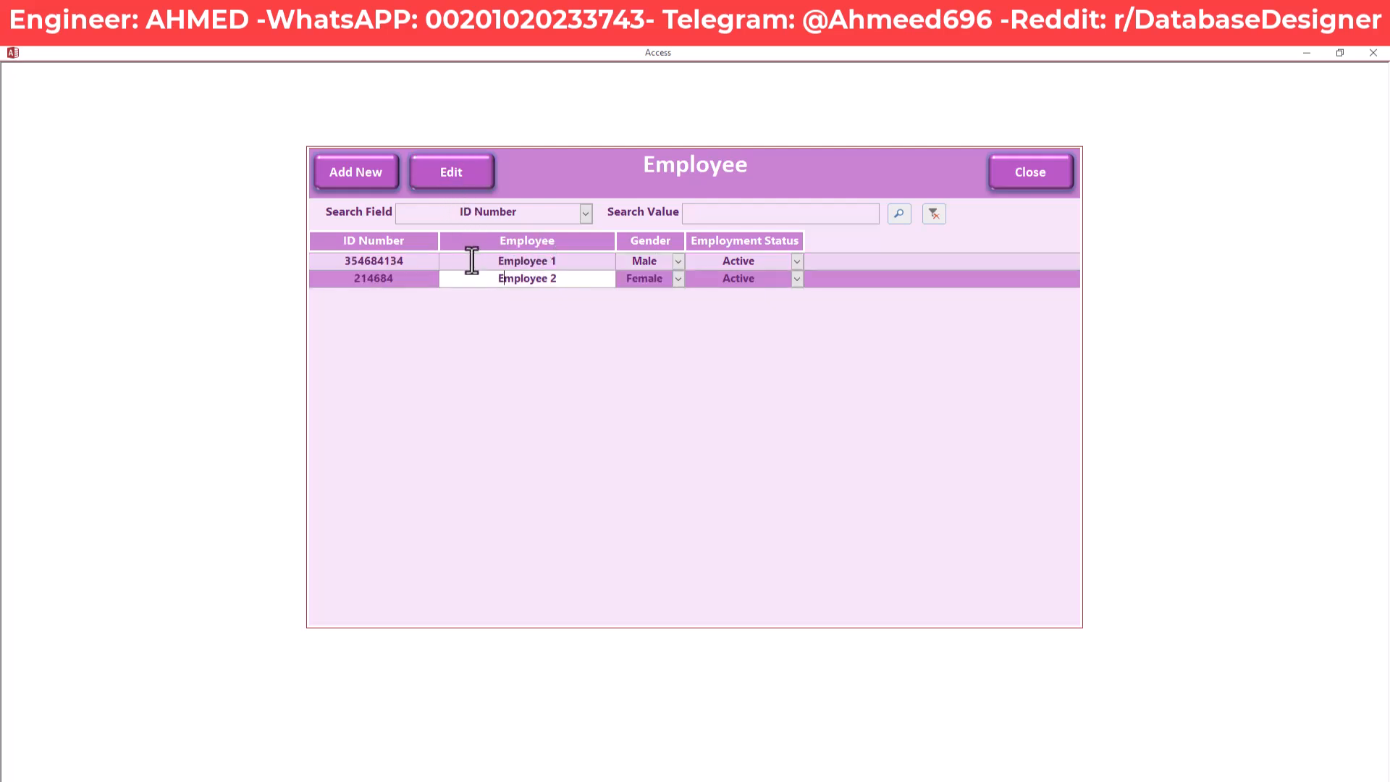
click(463, 171)
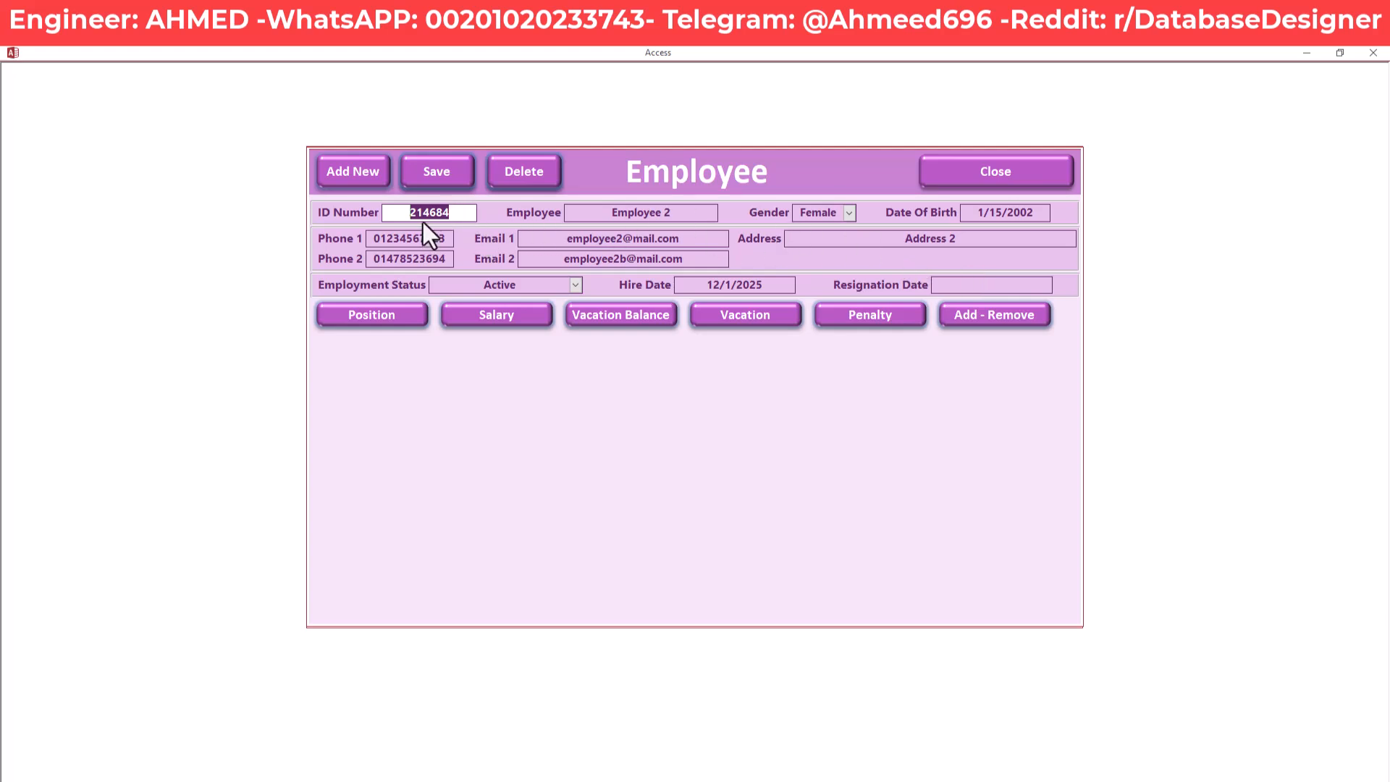
Review Employee 2's ID, name, birth date, Active status and hire date, then close the form
click(454, 213)
drag(571, 212, 688, 211)
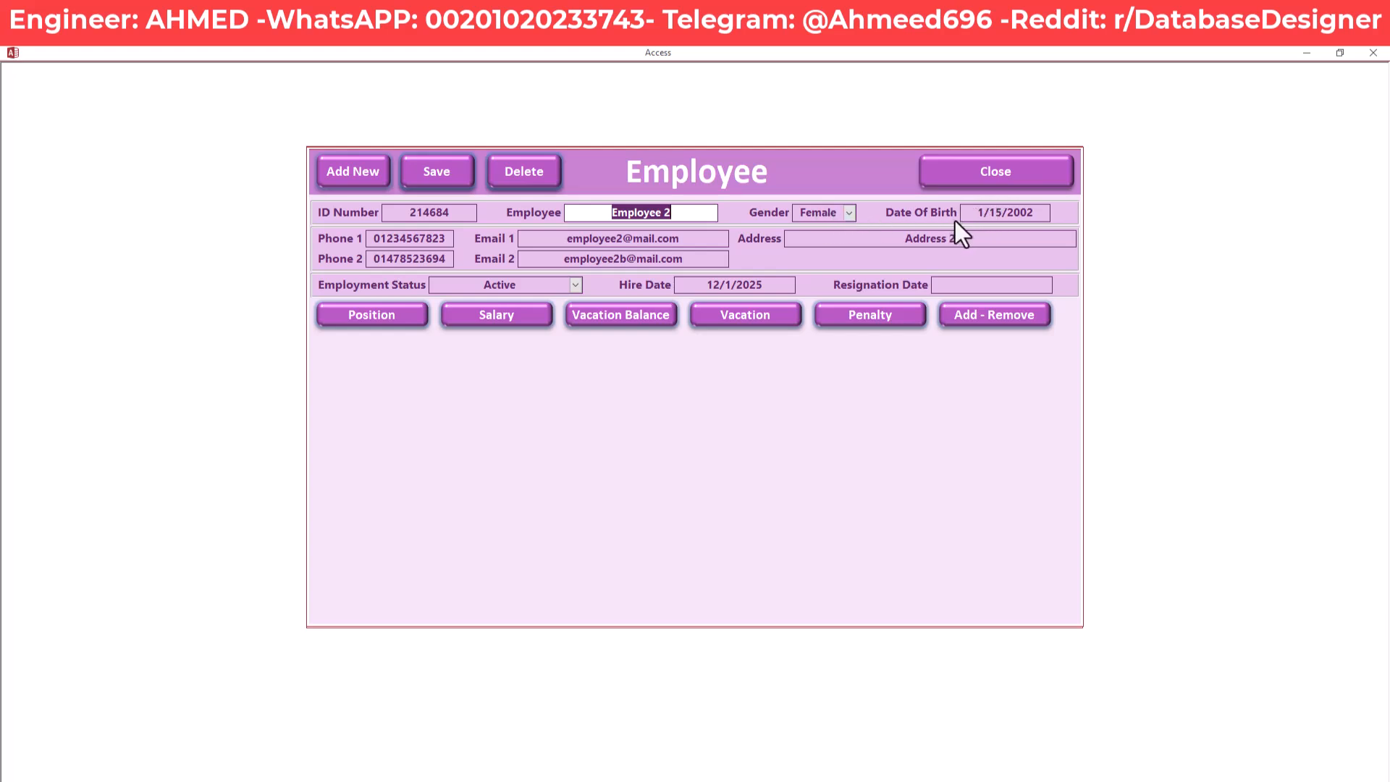
drag(1038, 215, 964, 217)
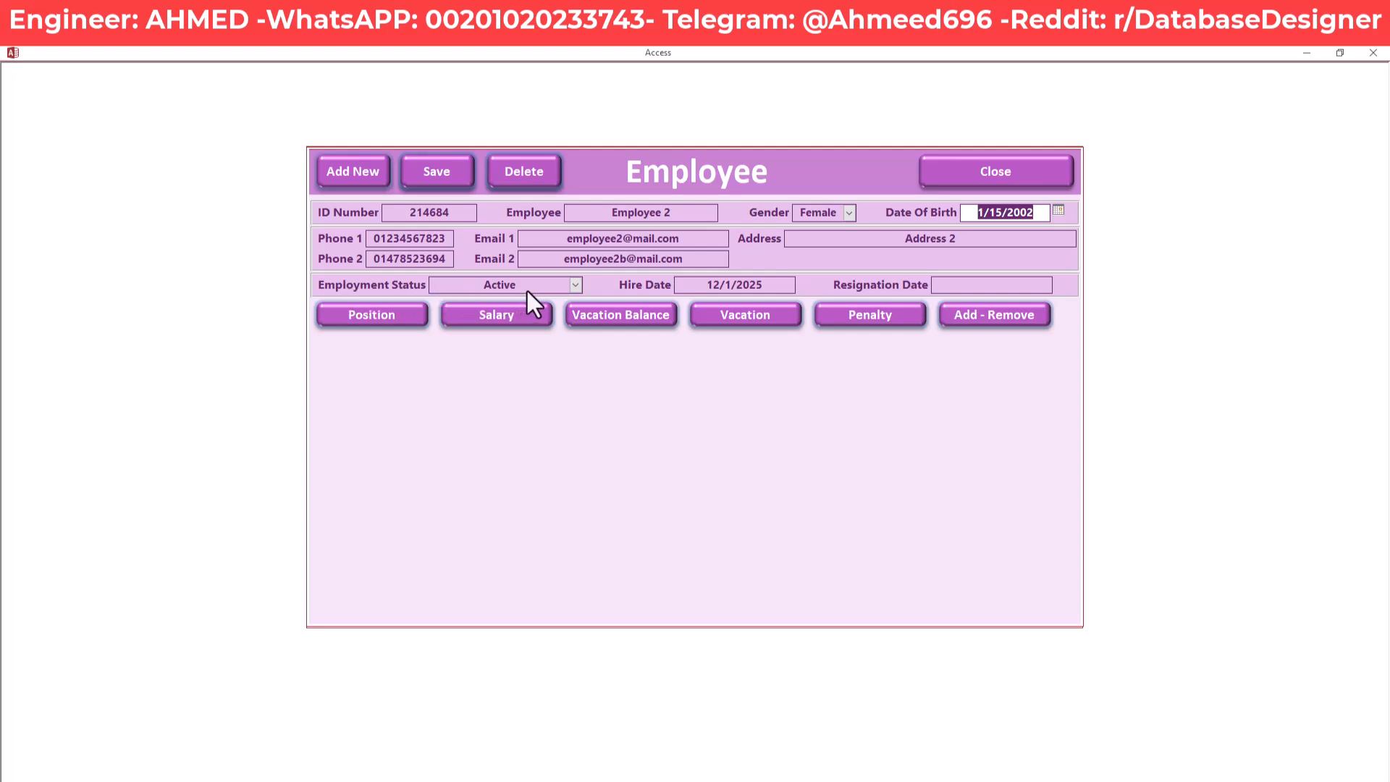
click(576, 285)
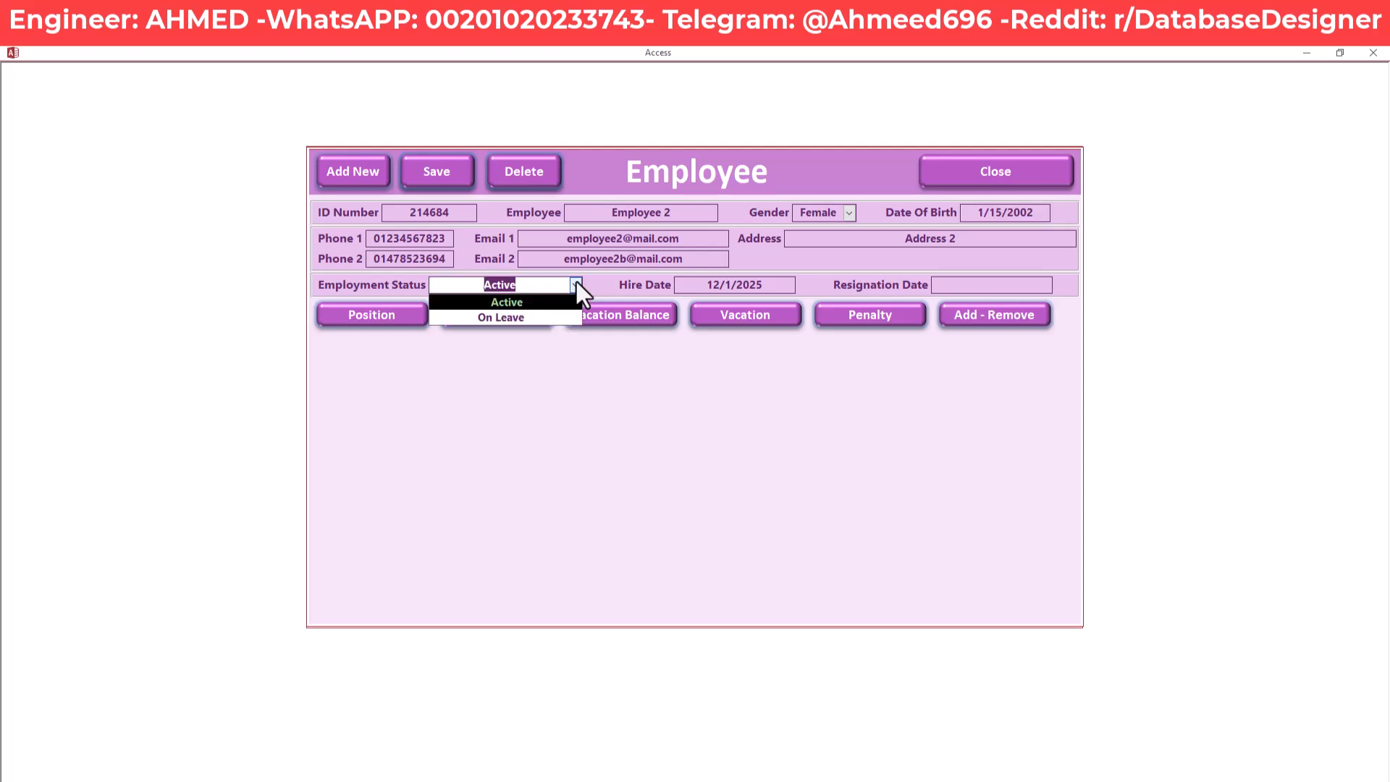
click(576, 284)
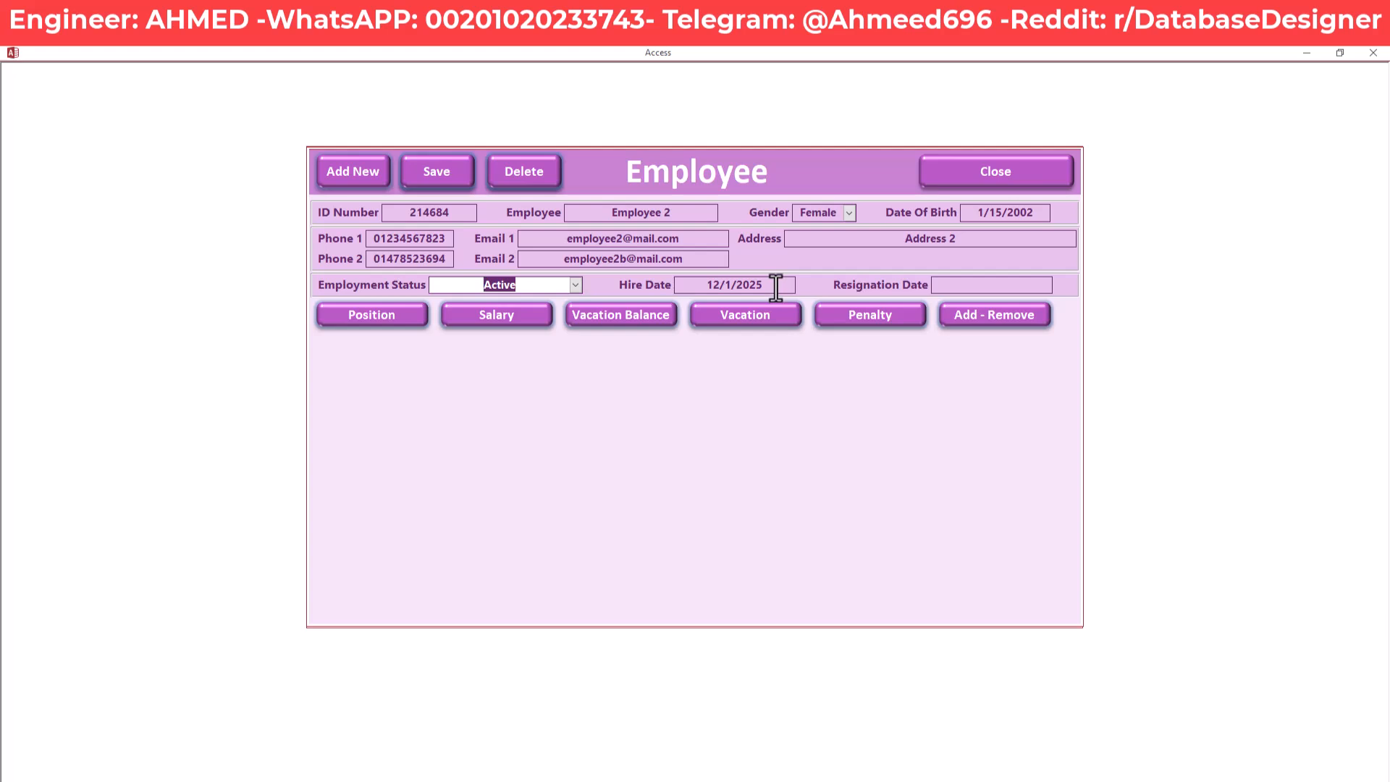
drag(775, 286, 699, 287)
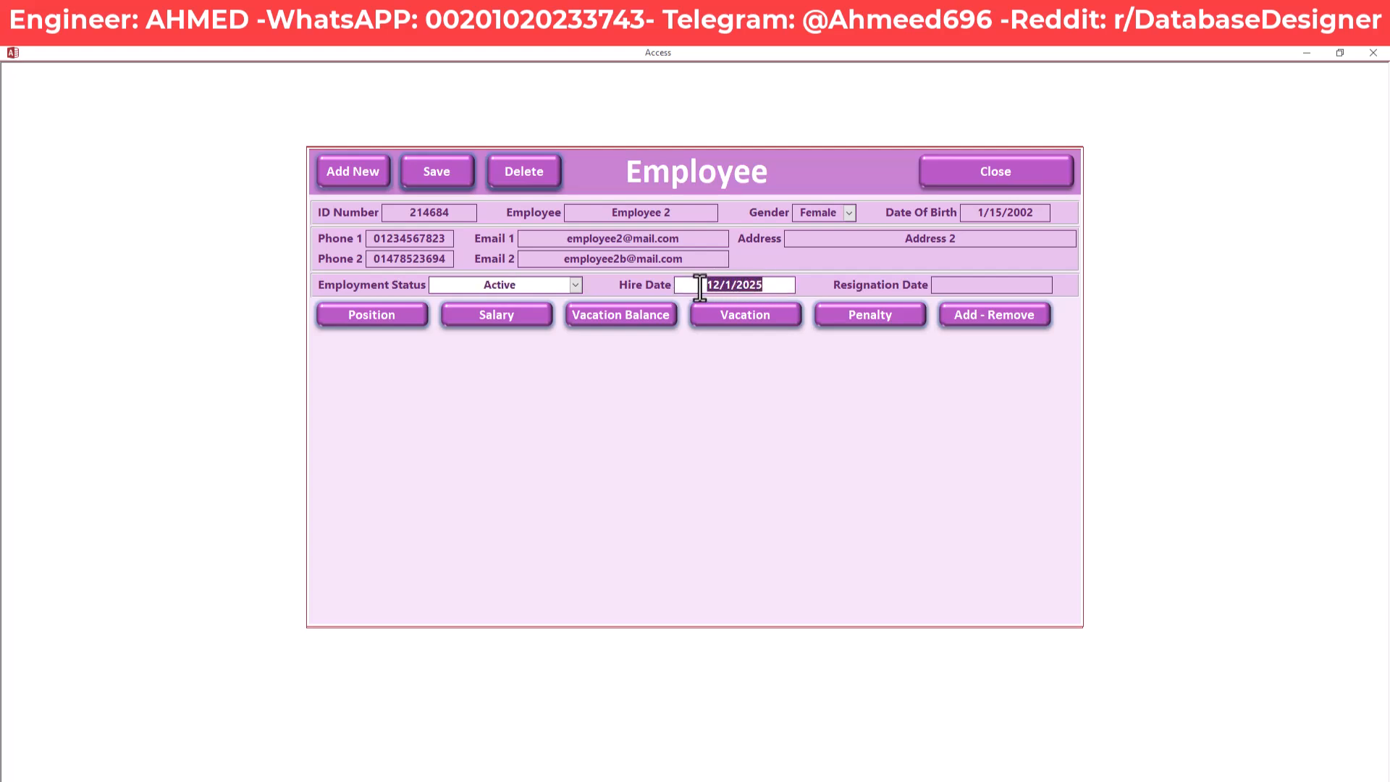
click(939, 287)
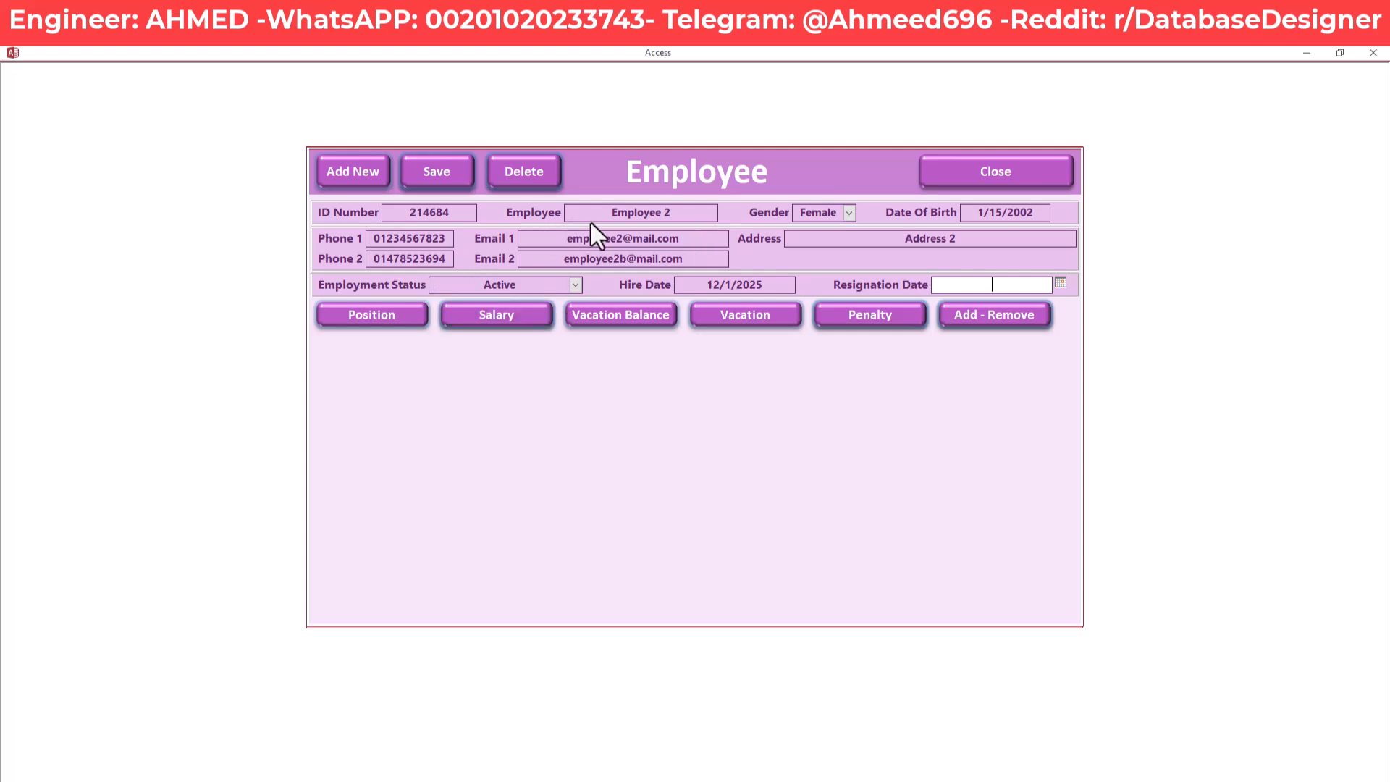
click(971, 181)
click(527, 284)
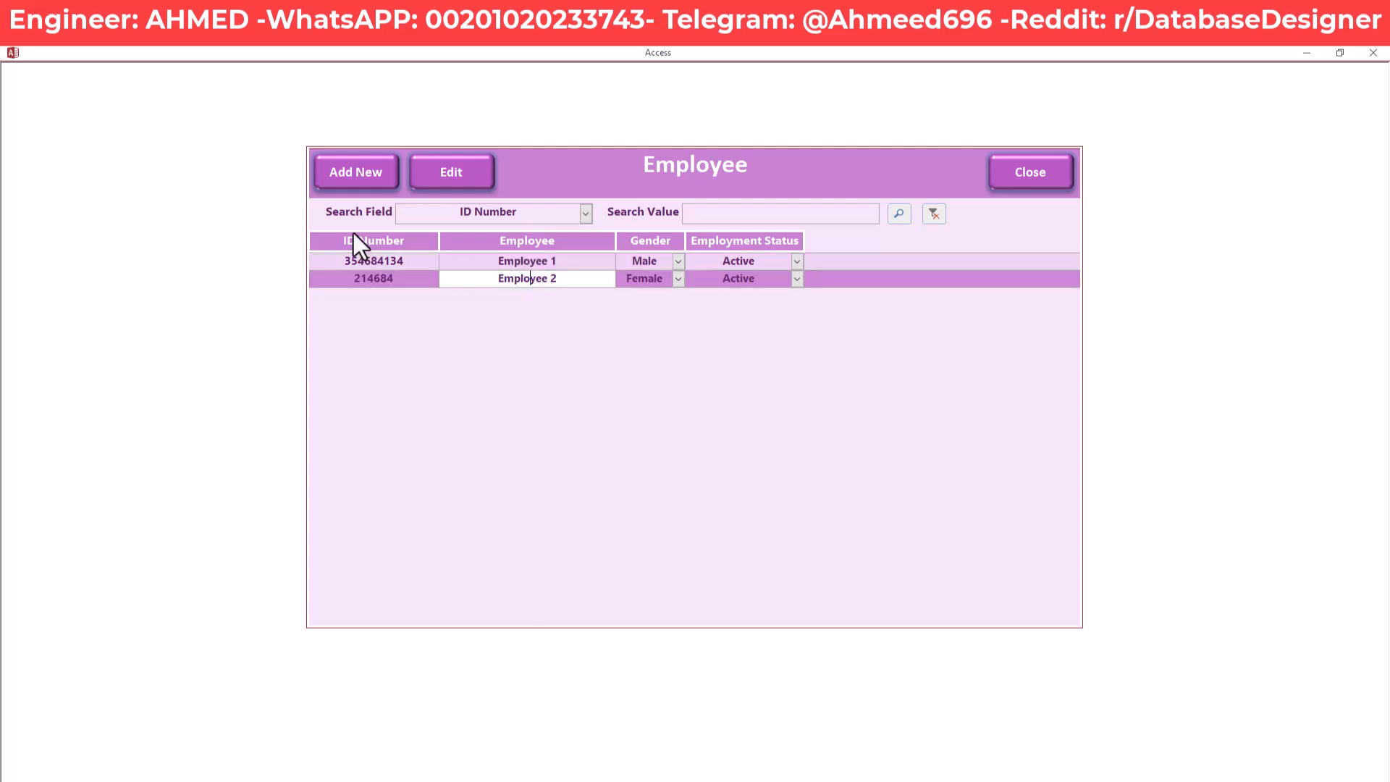
click(463, 172)
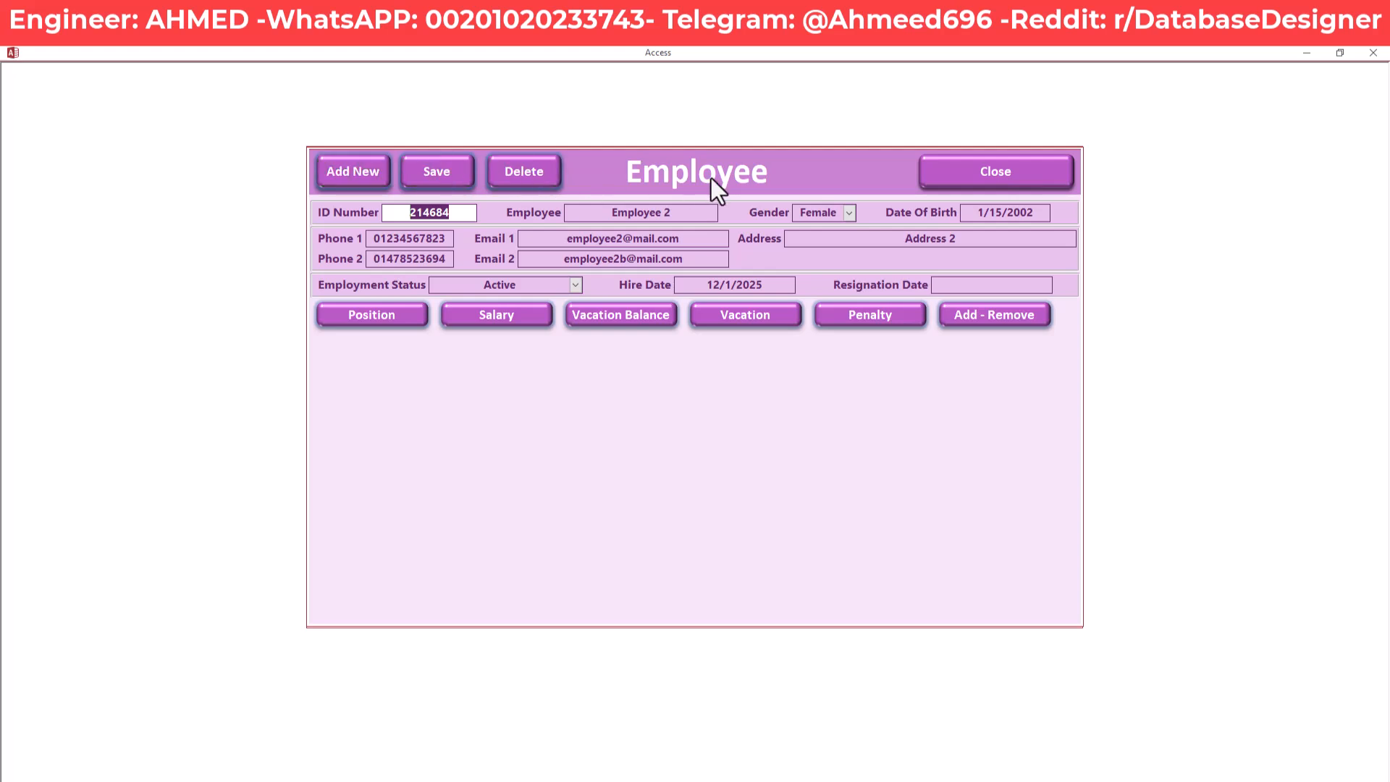
click(1031, 176)
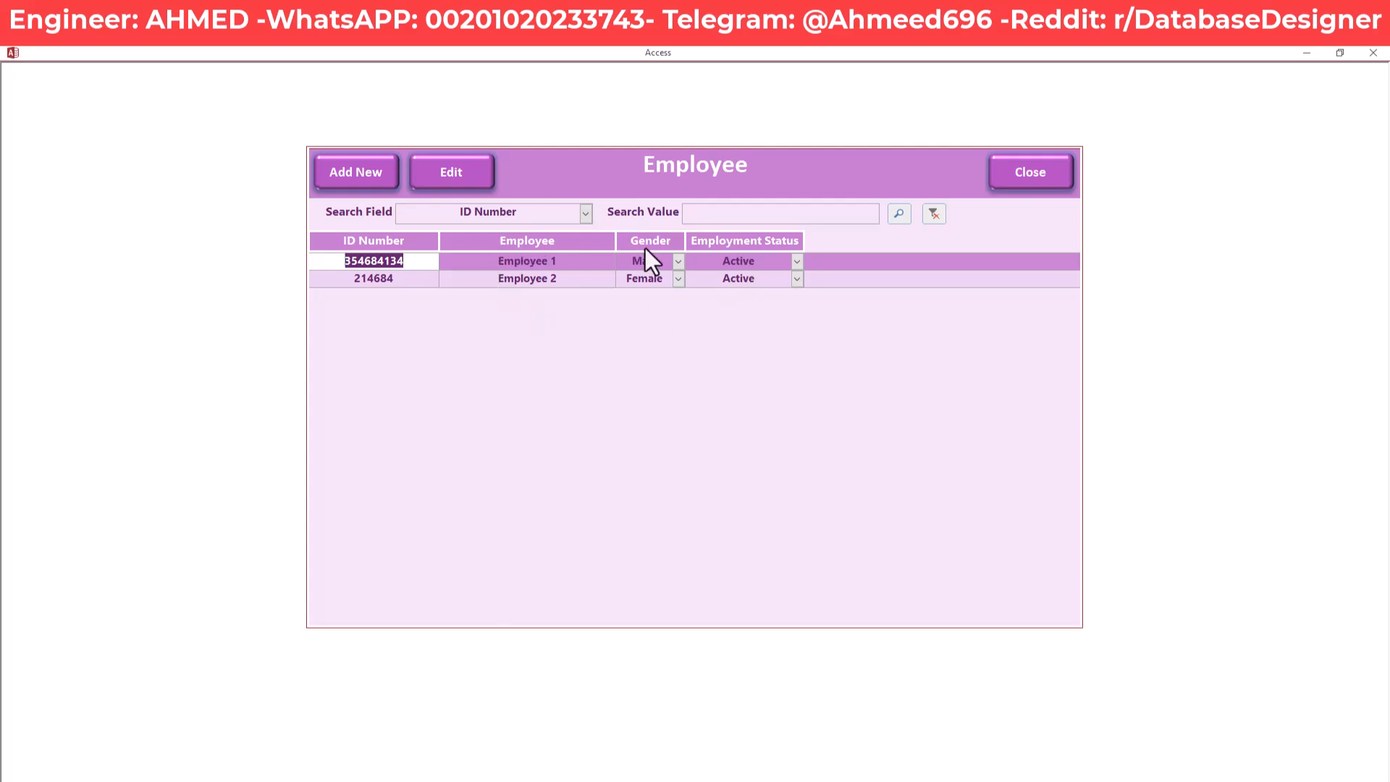
click(355, 174)
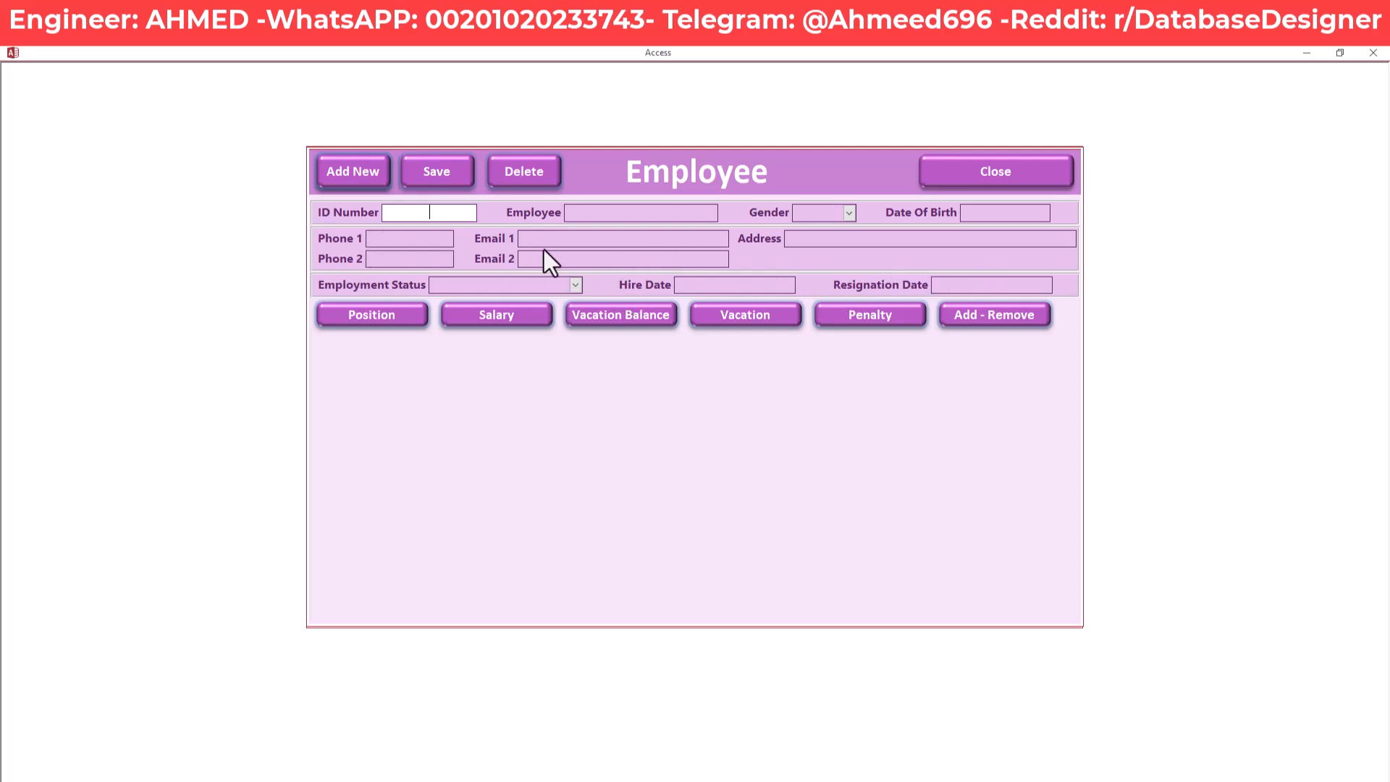
click(393, 239)
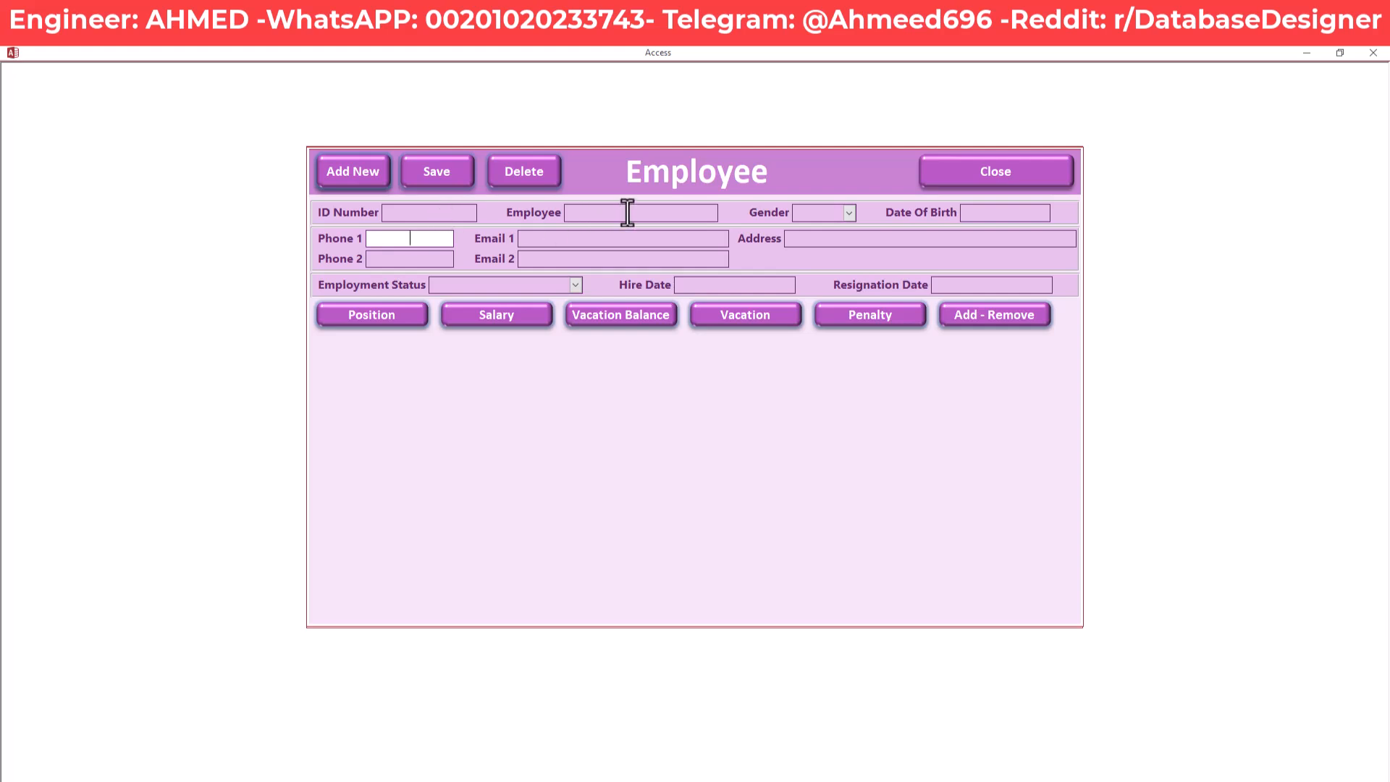
click(992, 174)
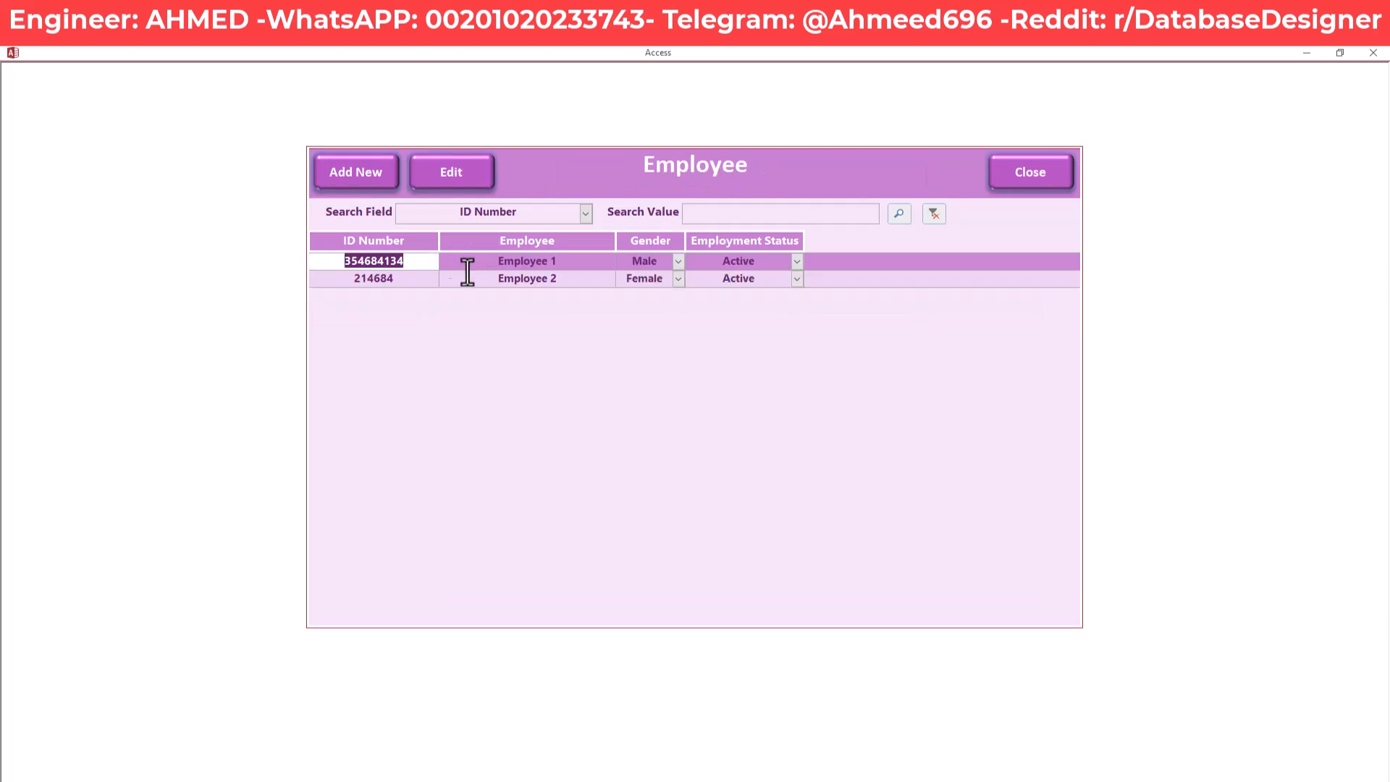
click(520, 280)
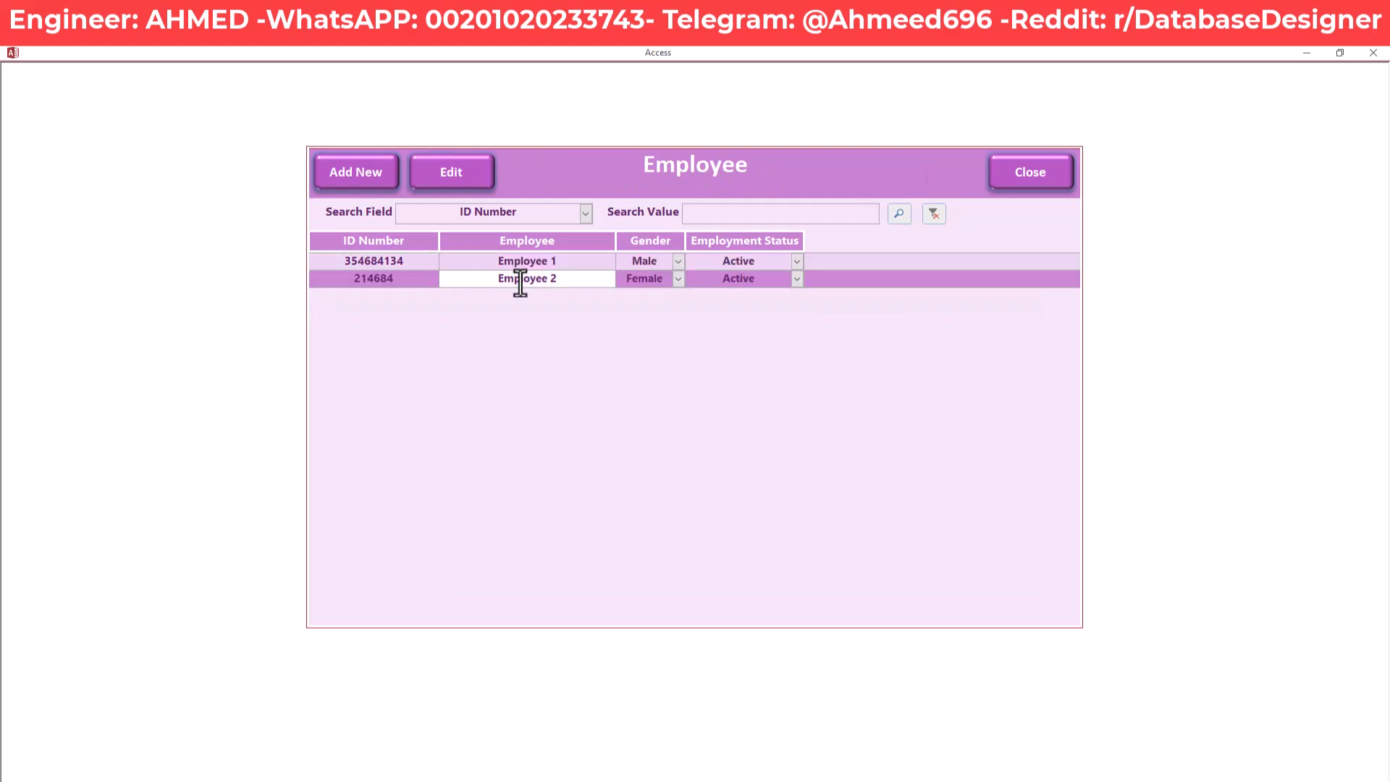
click(576, 263)
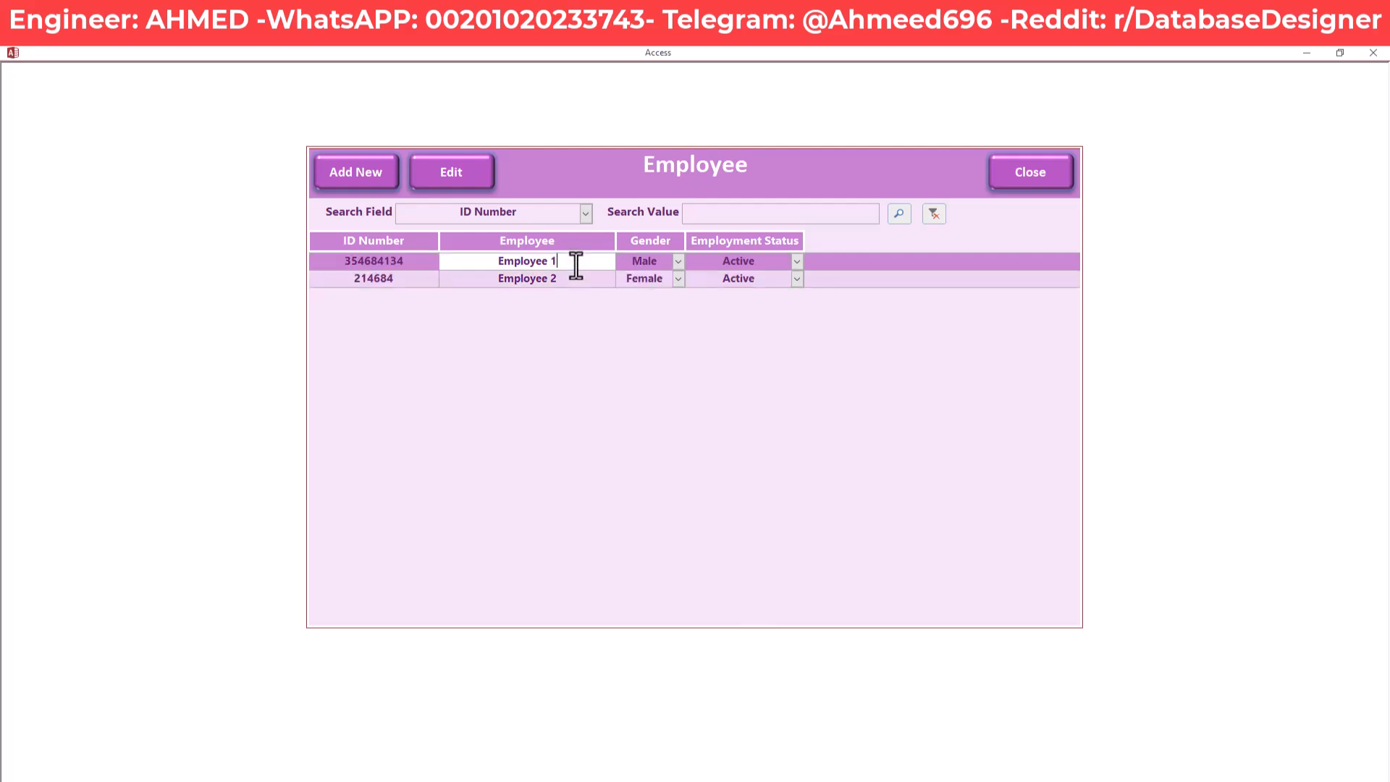
Open Employee 1's position history and select the 9/1/2025 position date
click(450, 172)
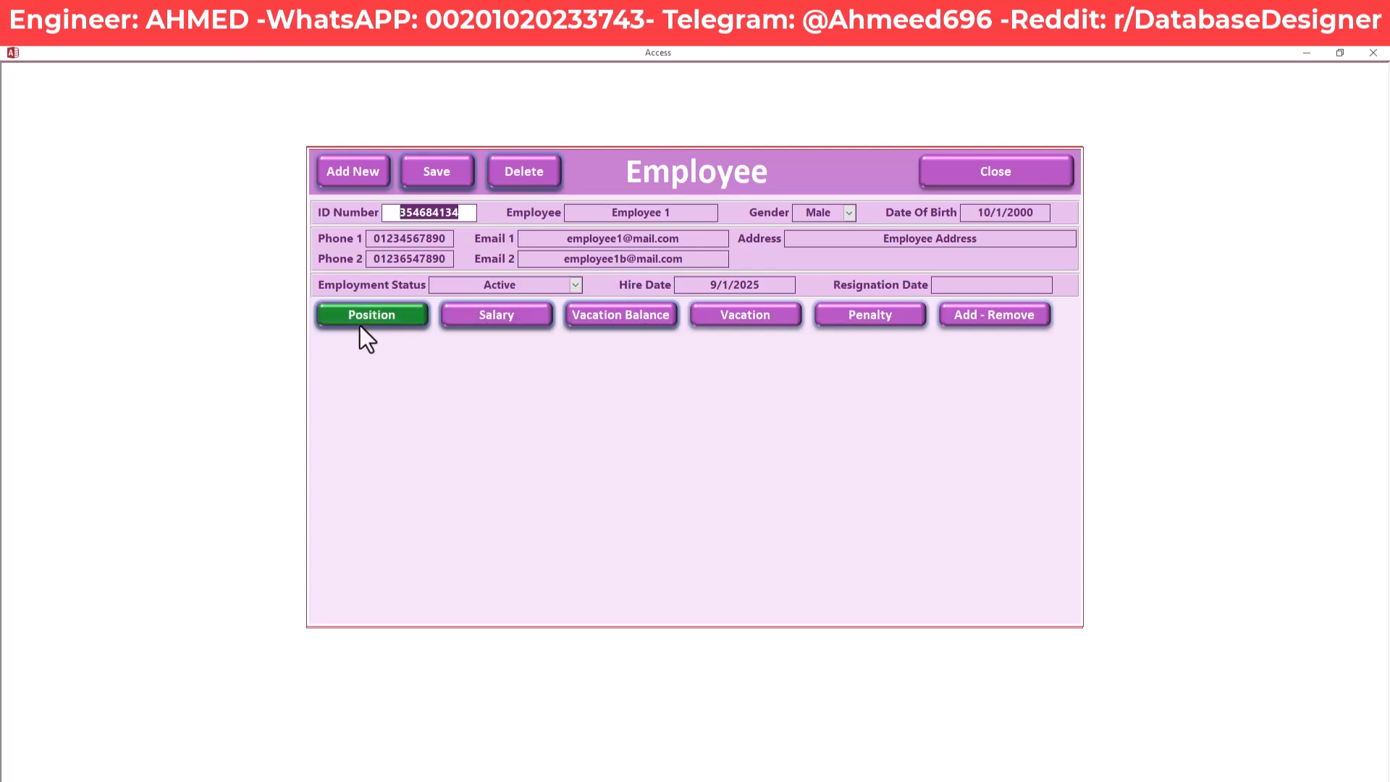
click(399, 318)
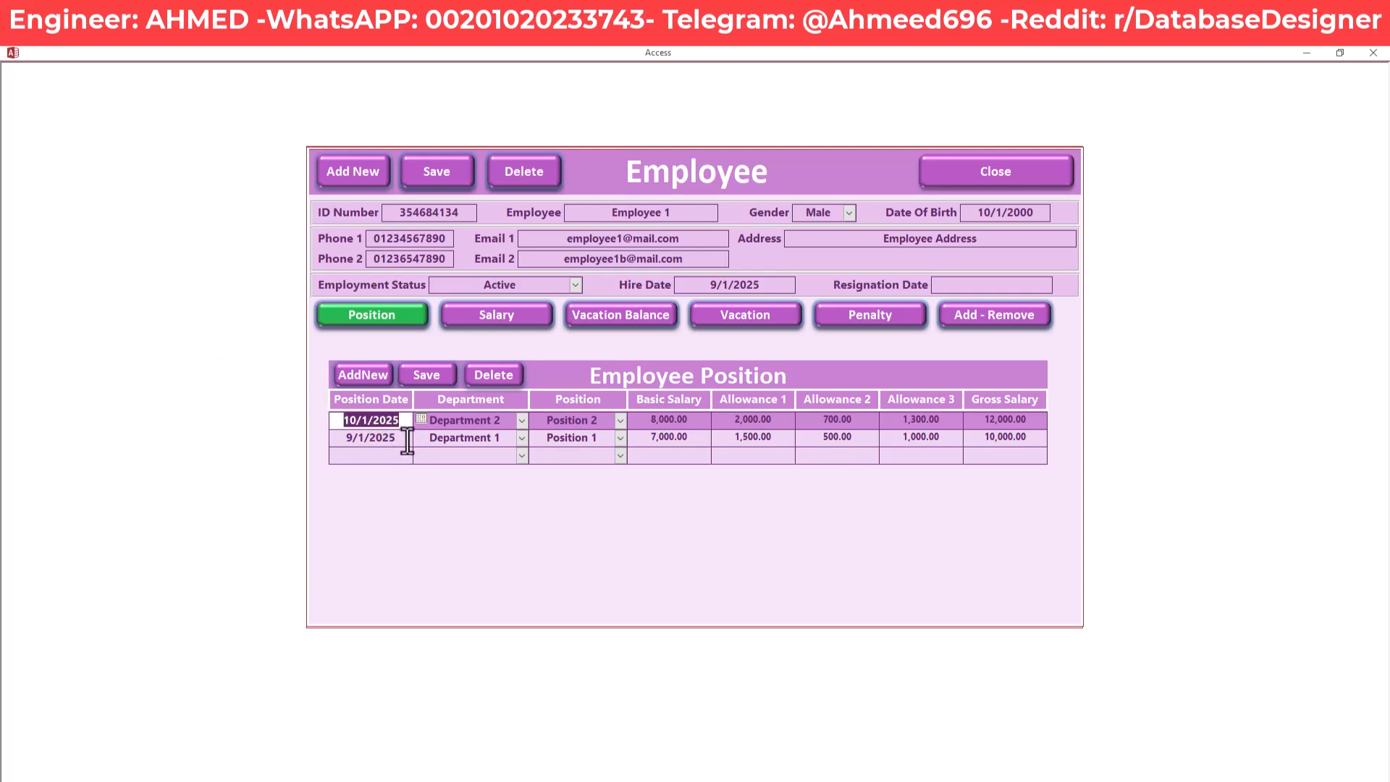
drag(398, 438, 341, 439)
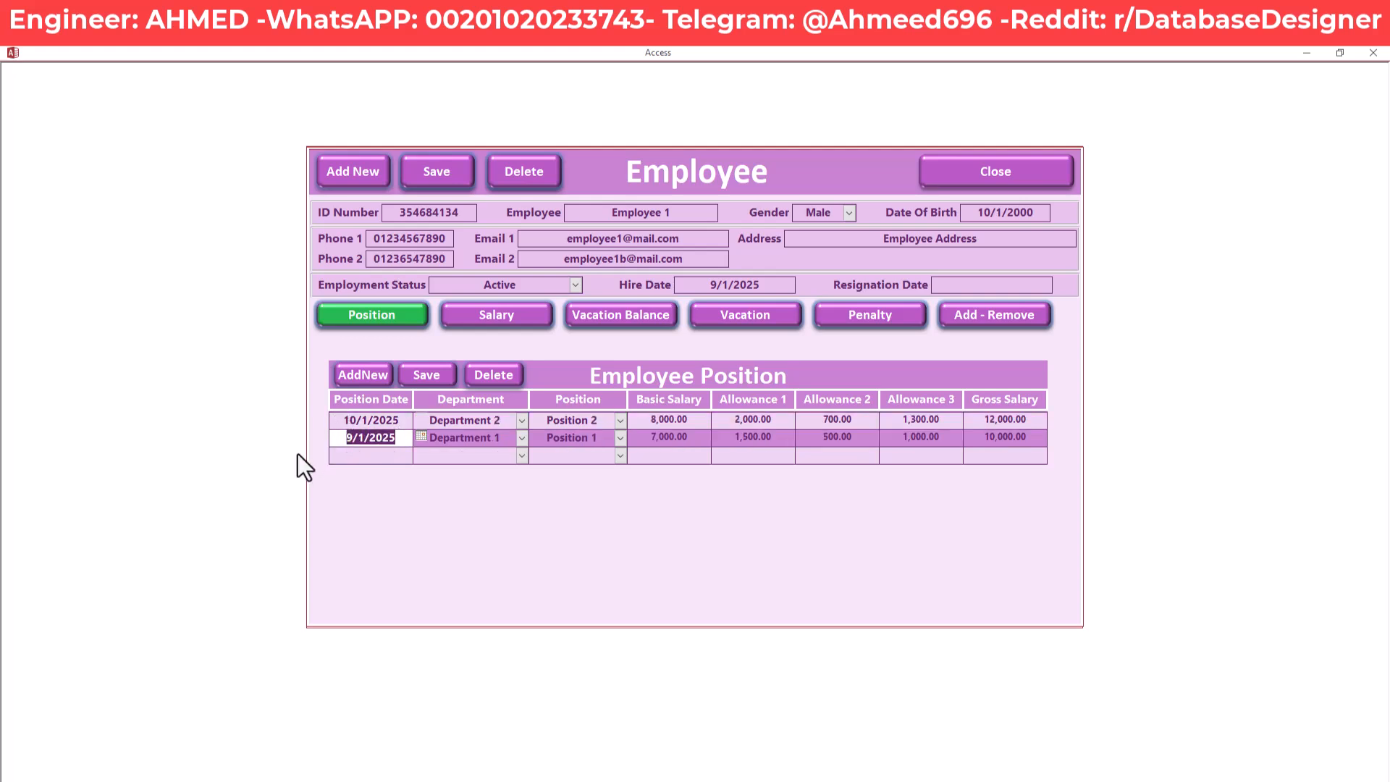
drag(397, 438, 344, 440)
click(361, 439)
drag(364, 440, 344, 440)
click(389, 440)
drag(398, 440, 340, 454)
drag(355, 425, 338, 423)
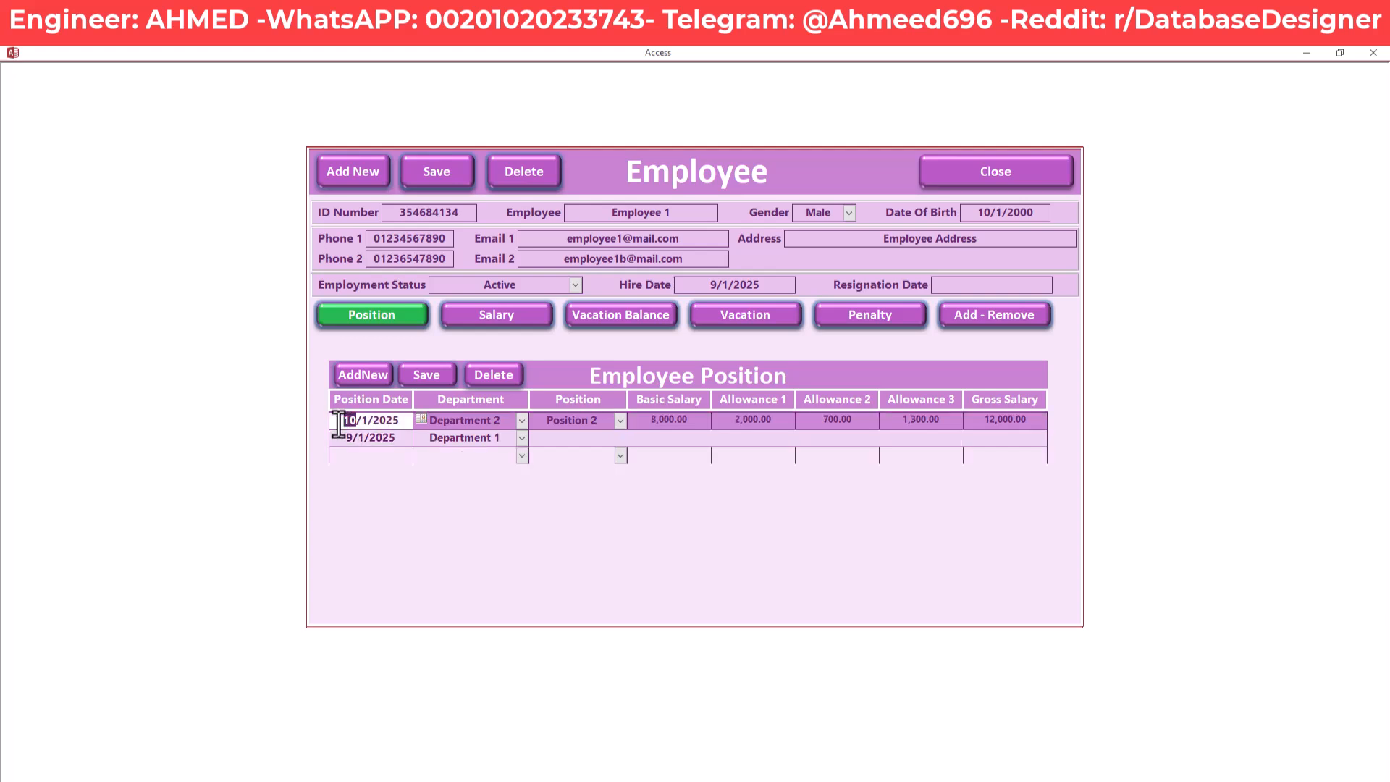
Review the second row's Department 1 and Position 1 values
click(455, 439)
drag(341, 440, 397, 438)
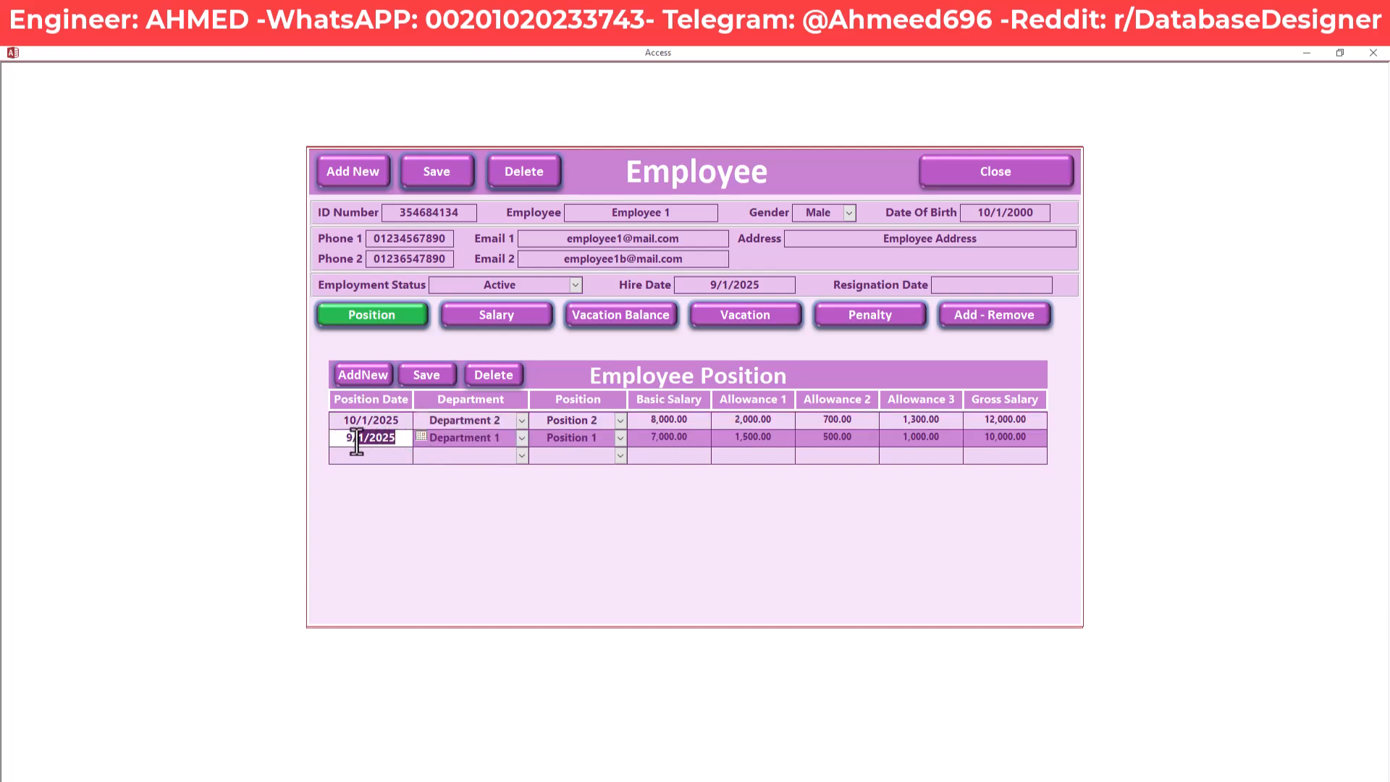
click(475, 441)
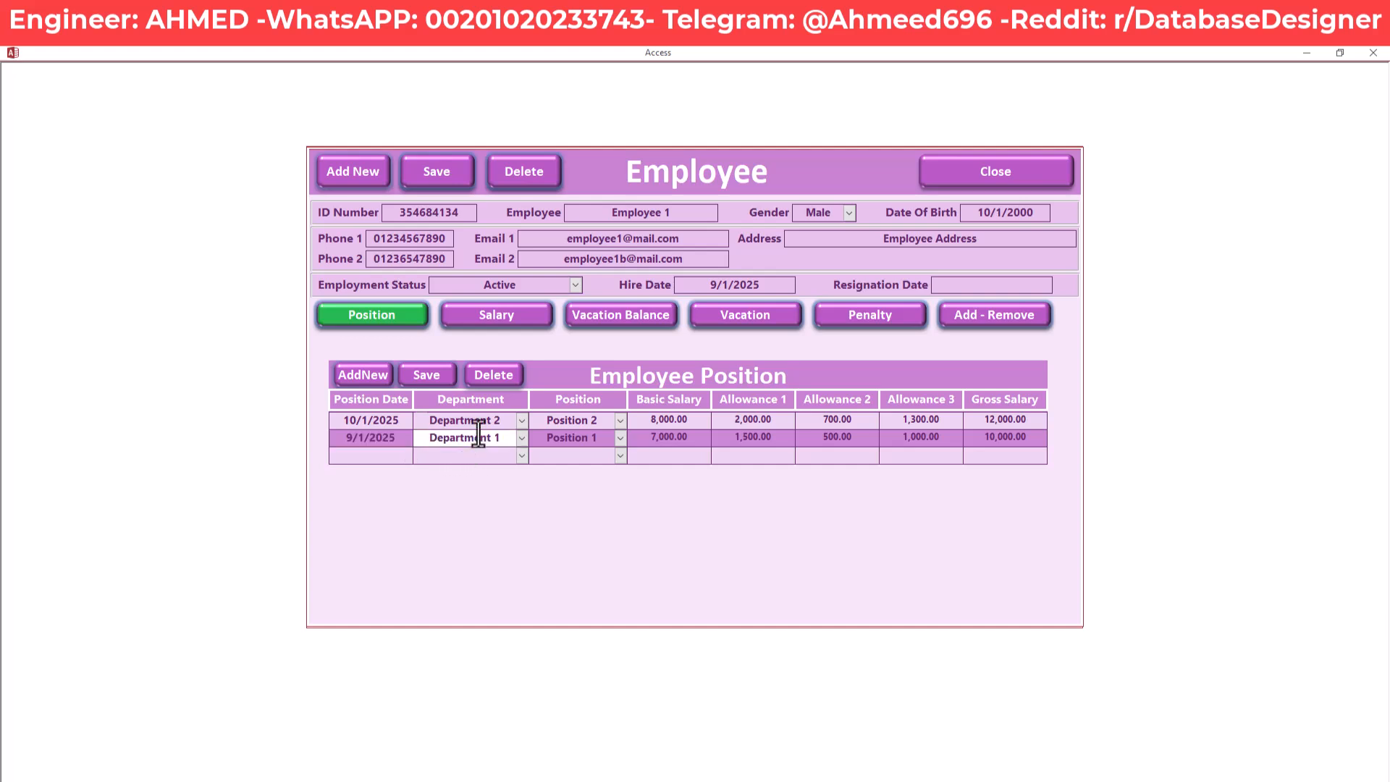
click(522, 439)
click(563, 440)
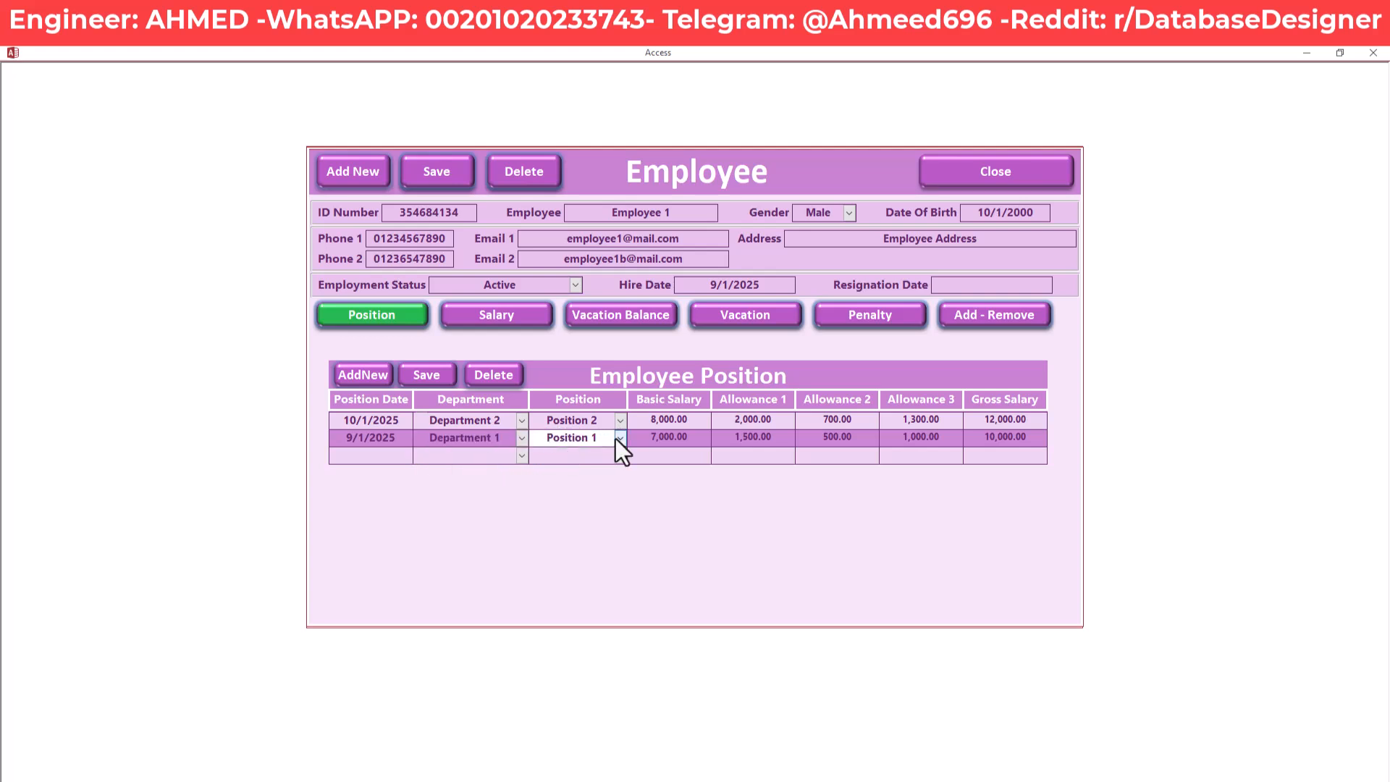
drag(605, 438, 532, 439)
click(532, 438)
Check the second row's 7,000.00 basic salary, 1,500.00 allowance and 10,000.00 gross salary
drag(688, 439, 643, 442)
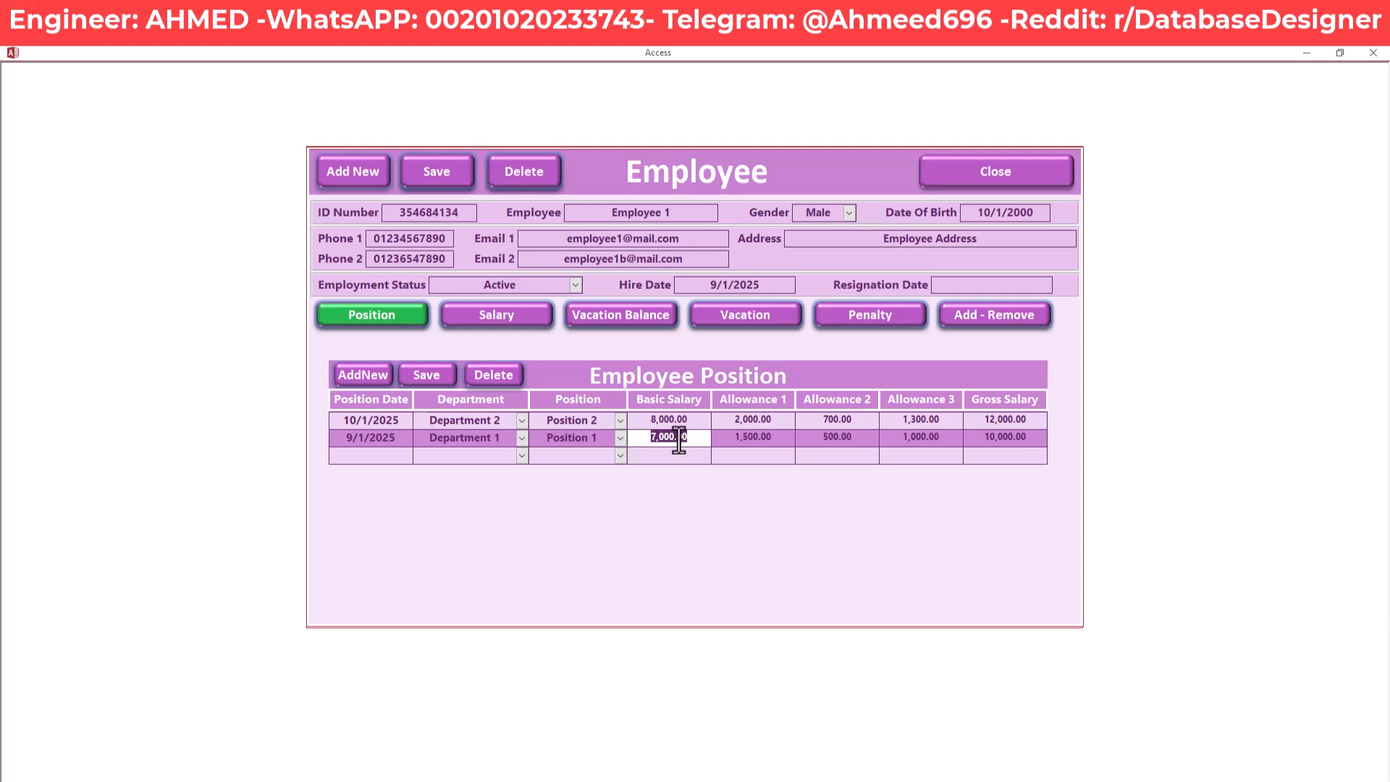
drag(731, 439, 784, 438)
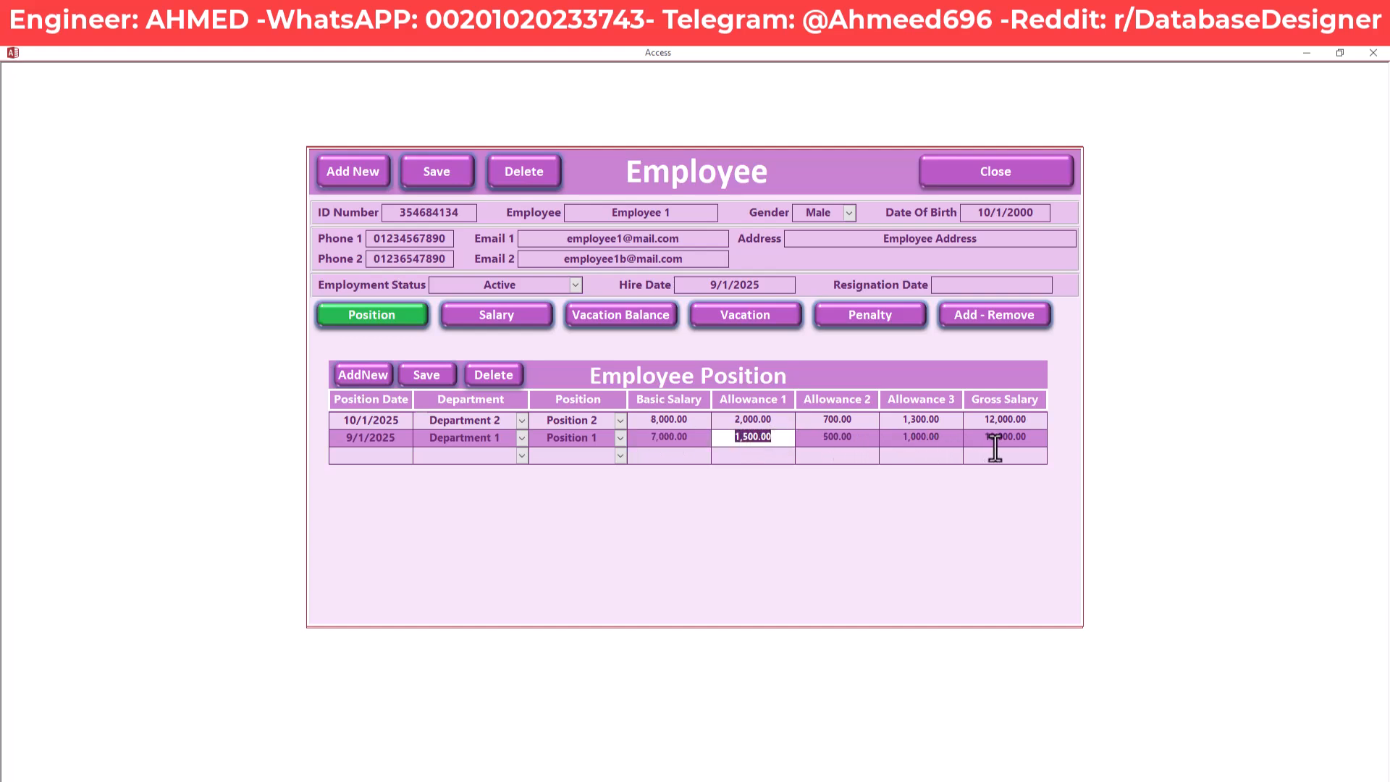
drag(977, 440, 1032, 439)
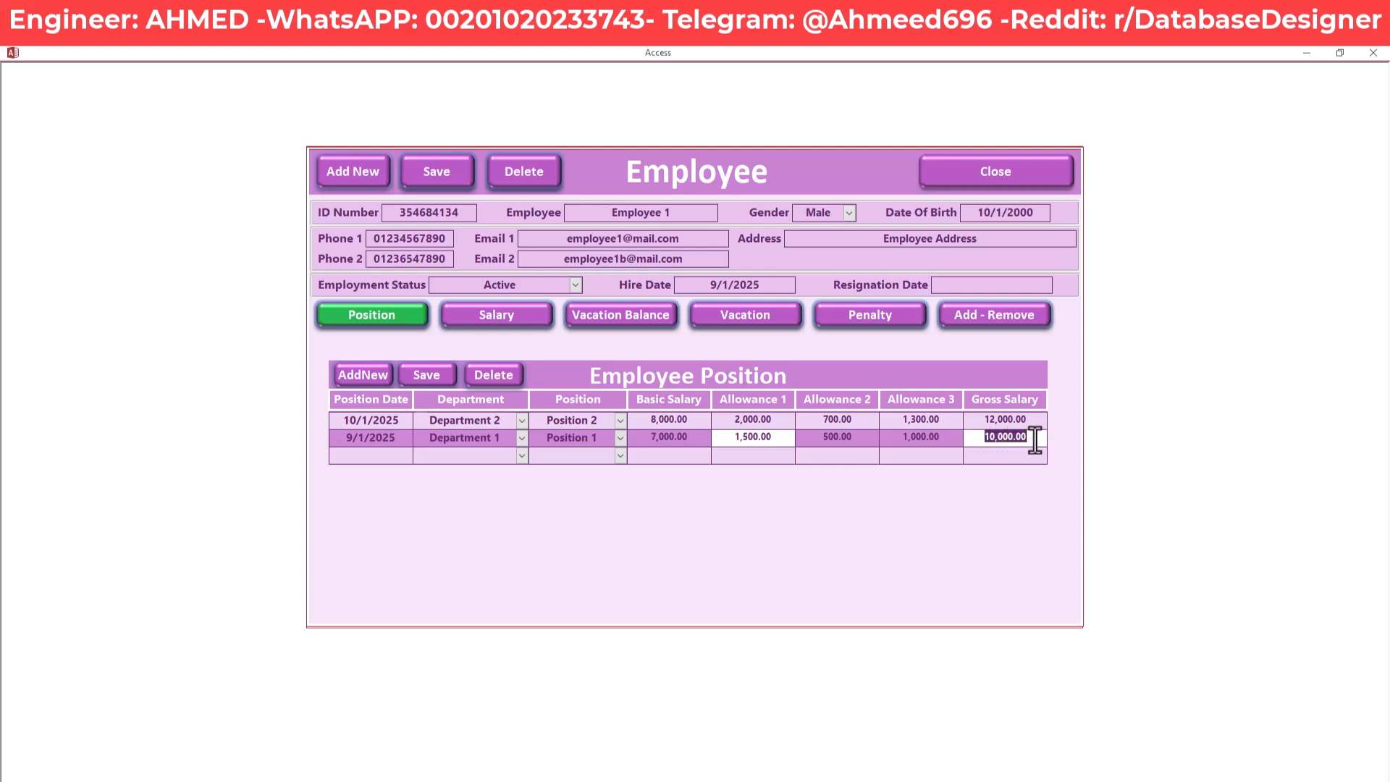
click(1031, 439)
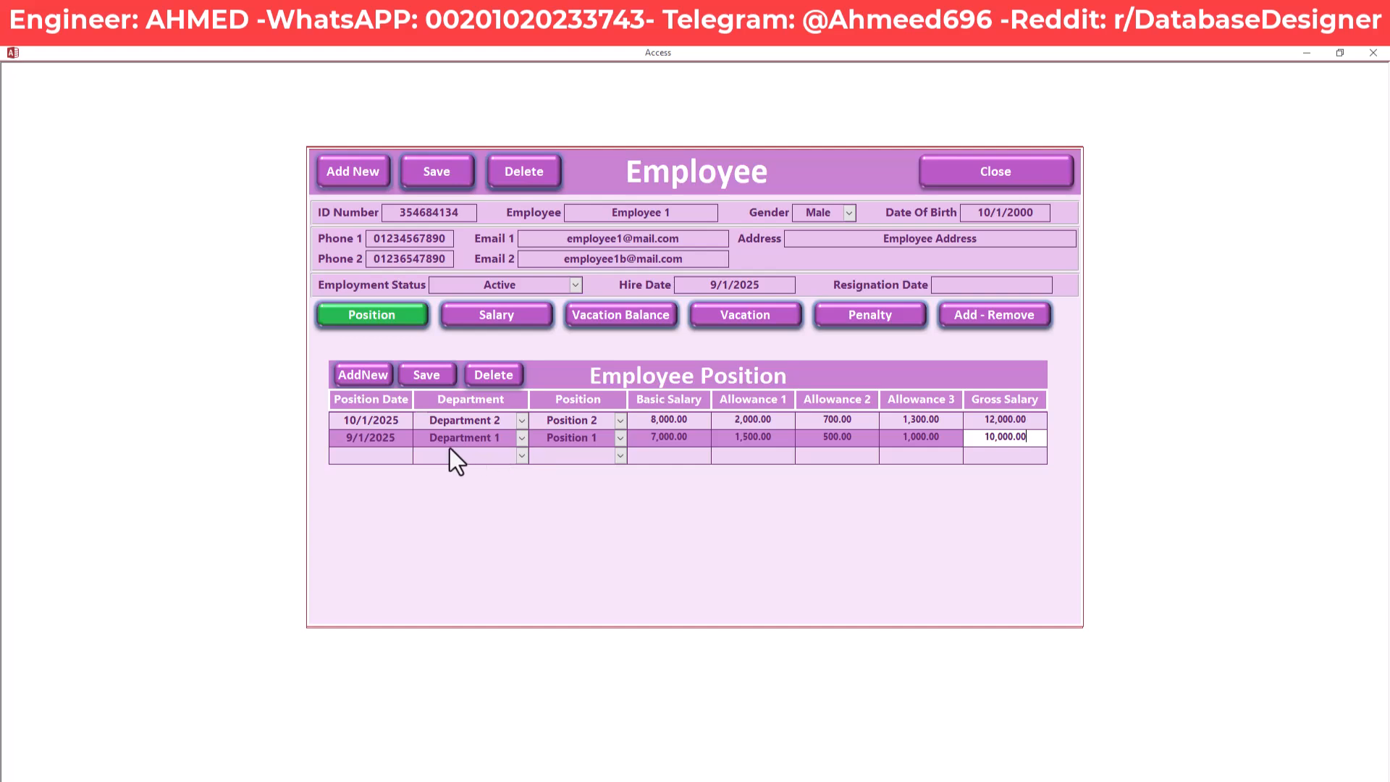
Step through the 9/1/2025 record again to confirm its 10,000.00 gross salary
click(403, 437)
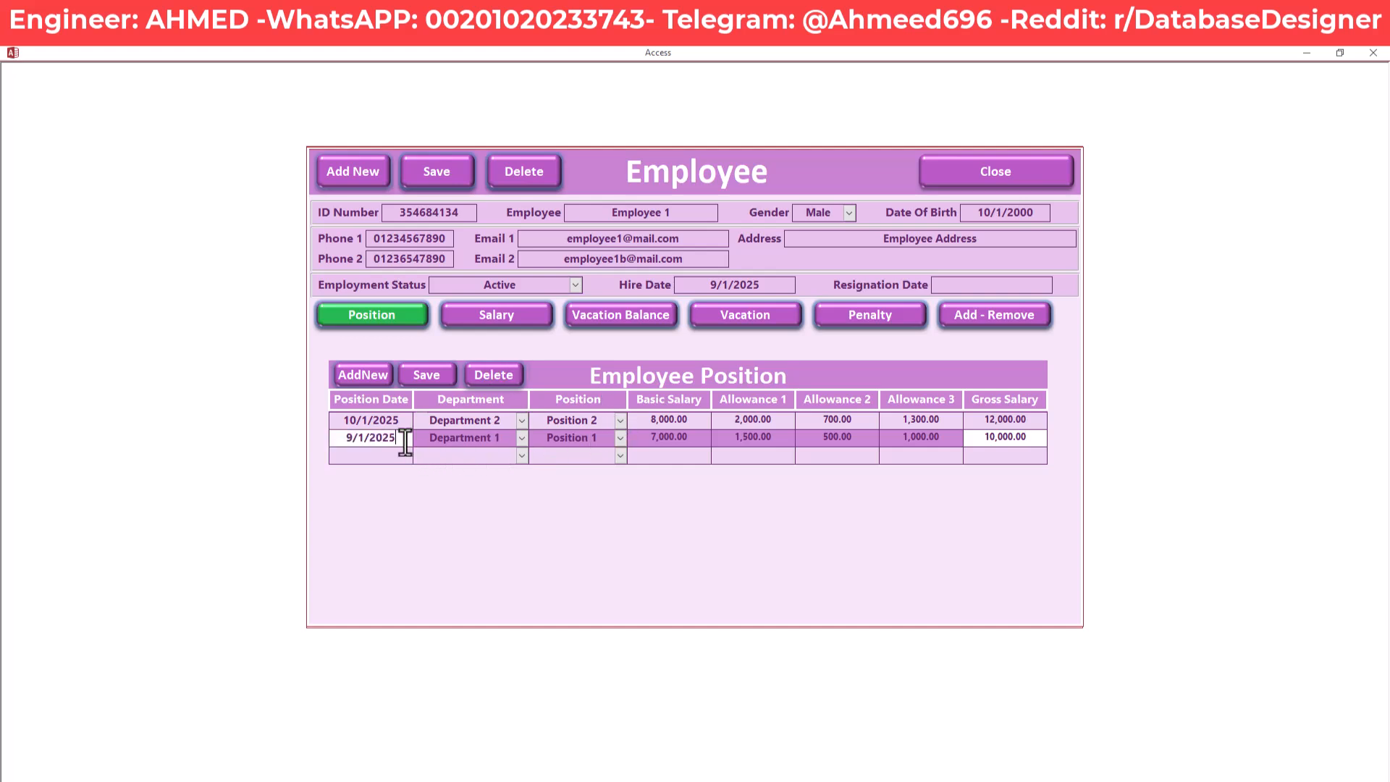
drag(335, 438, 400, 439)
click(338, 438)
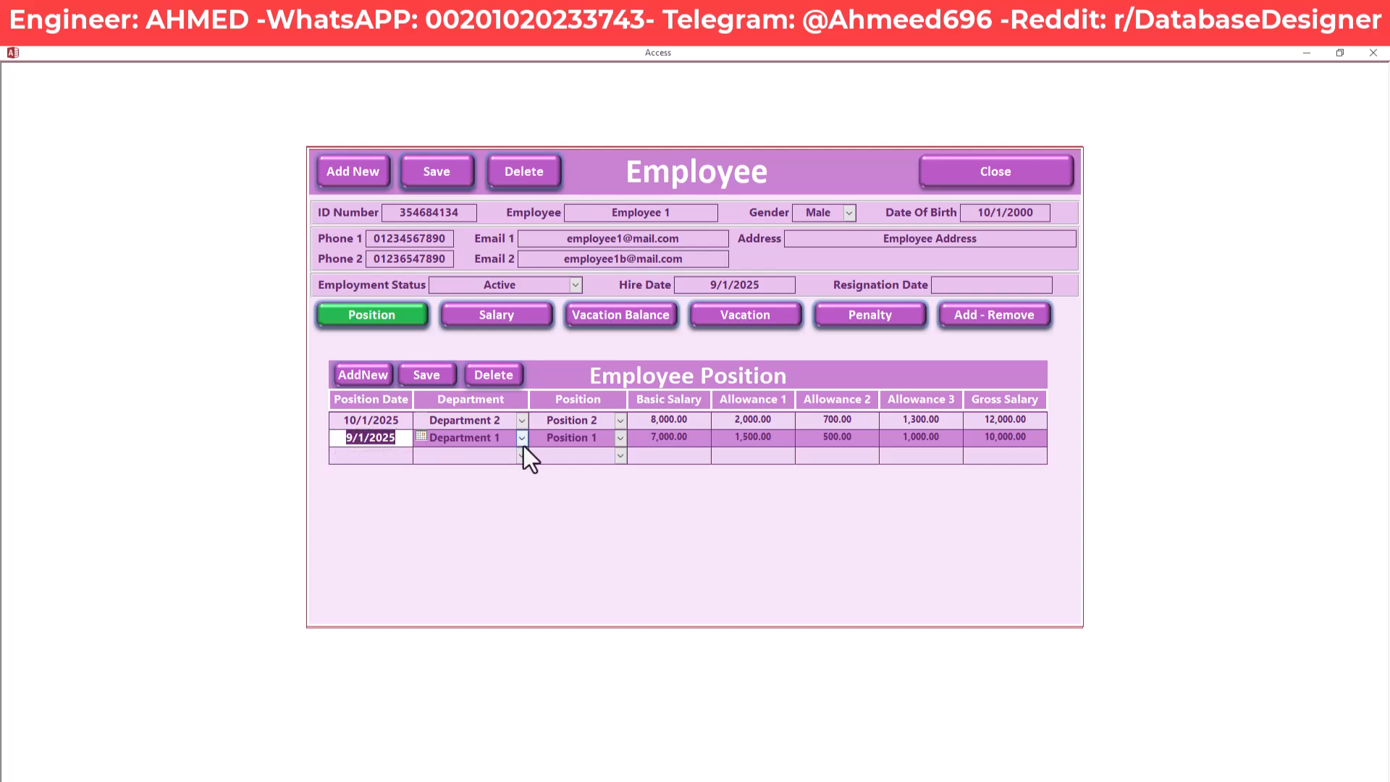
click(491, 440)
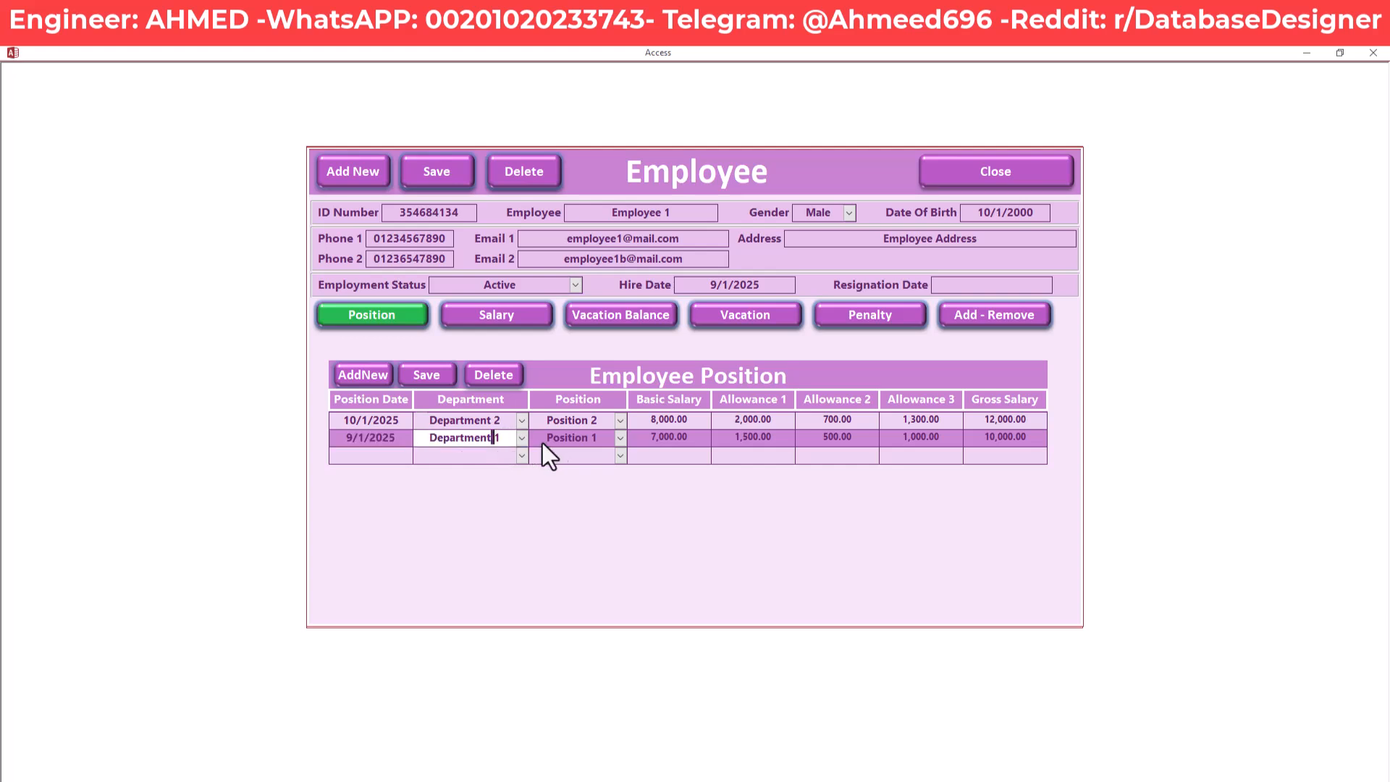
click(599, 441)
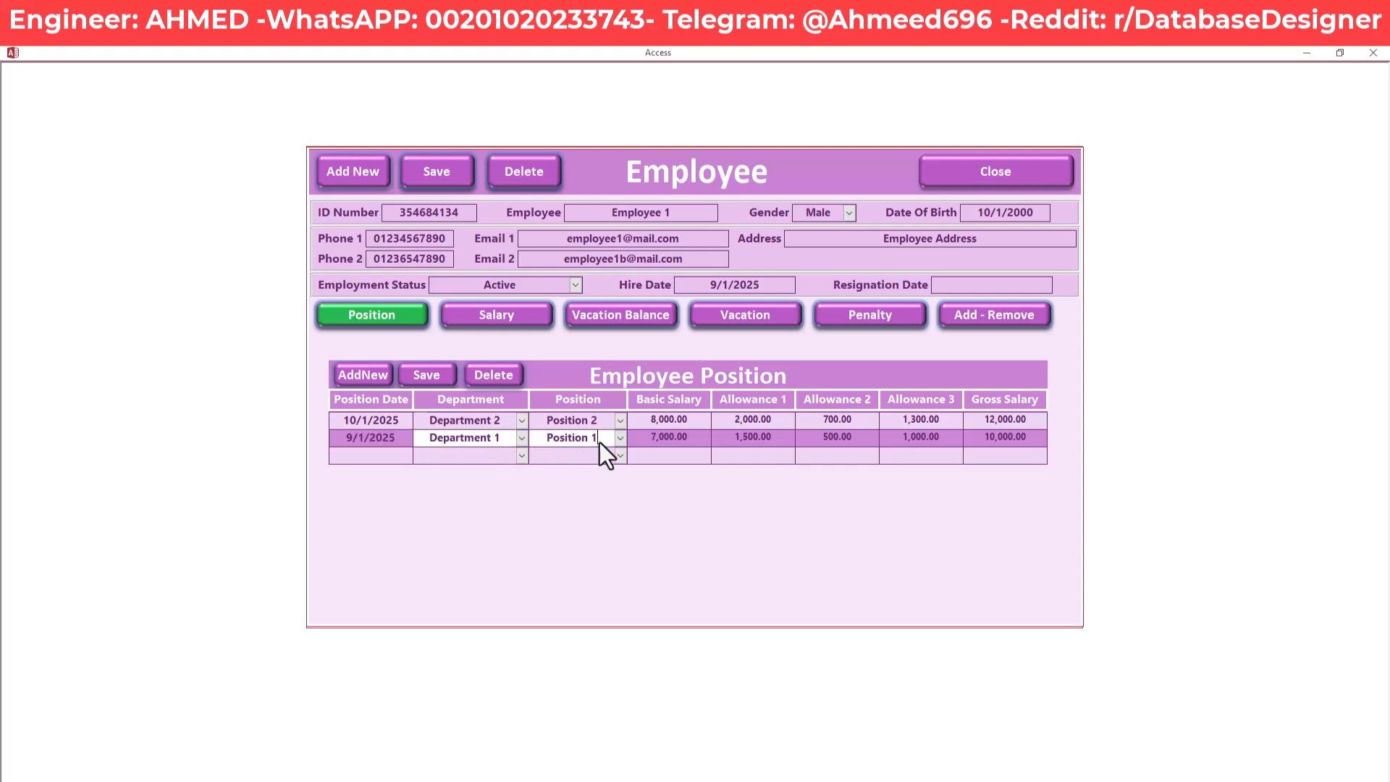
click(644, 438)
drag(644, 438, 685, 437)
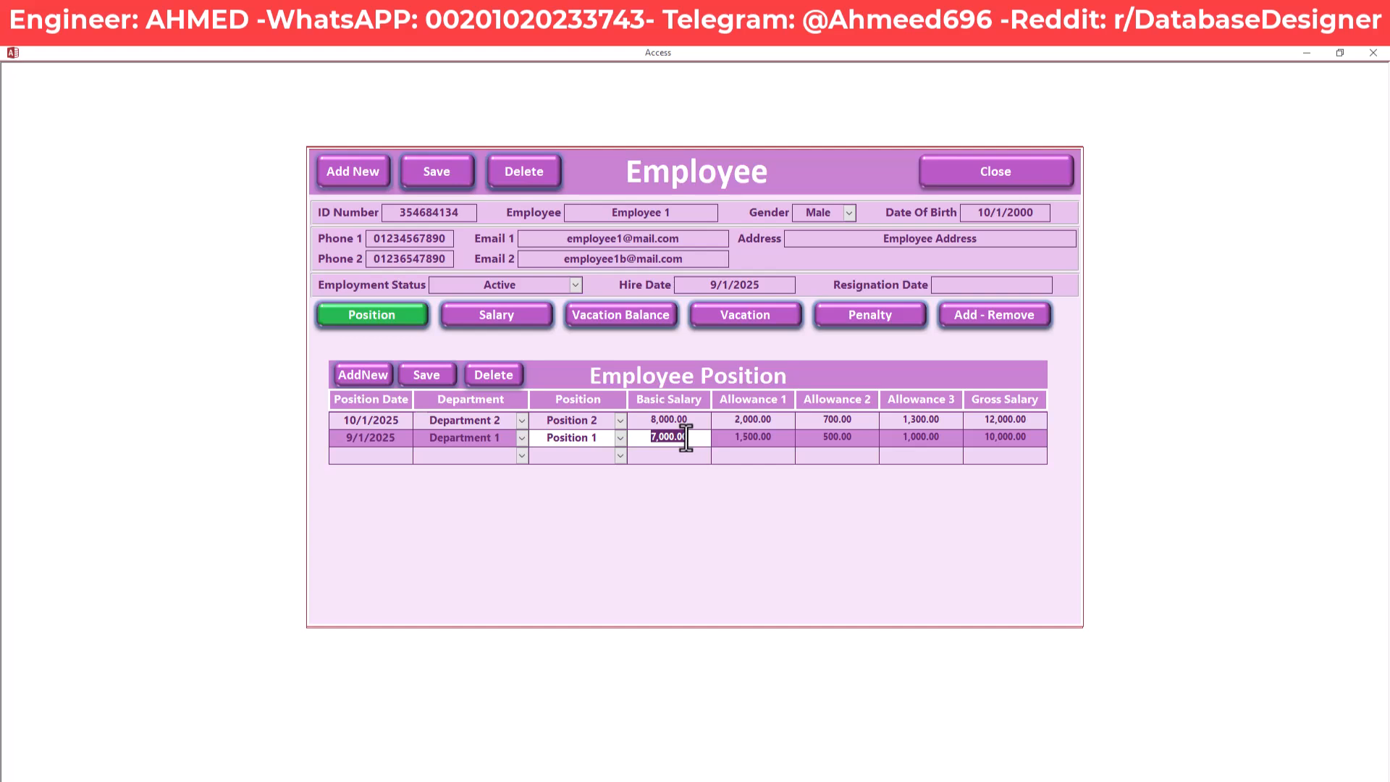
click(997, 439)
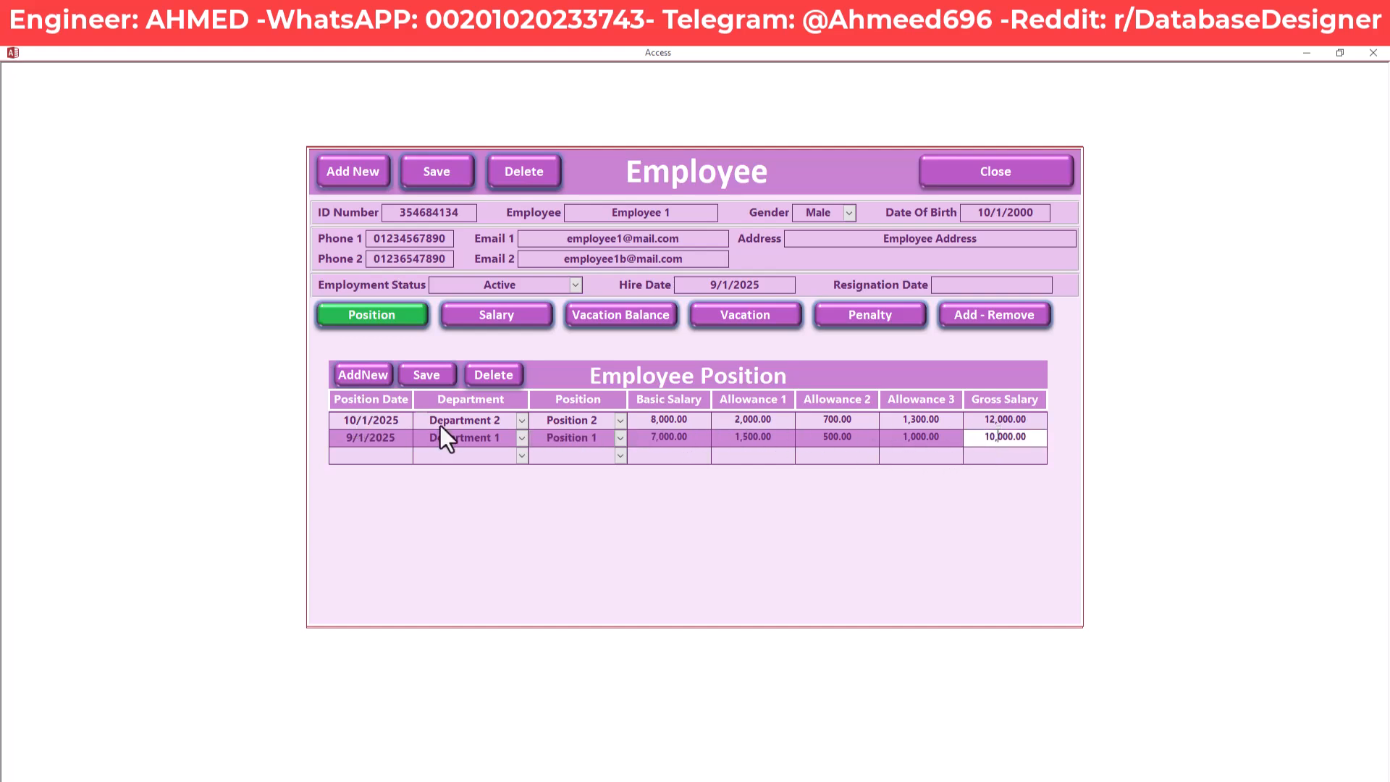
click(345, 421)
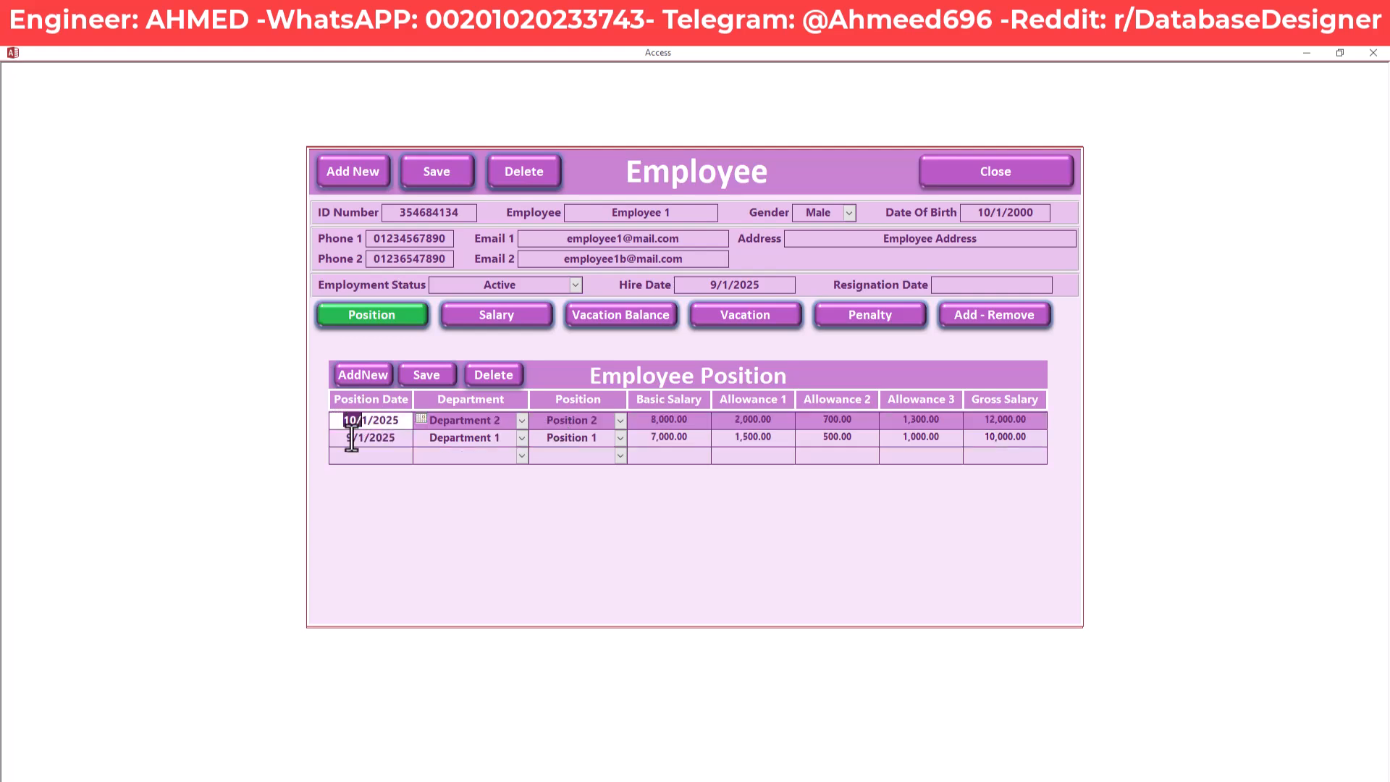
click(353, 438)
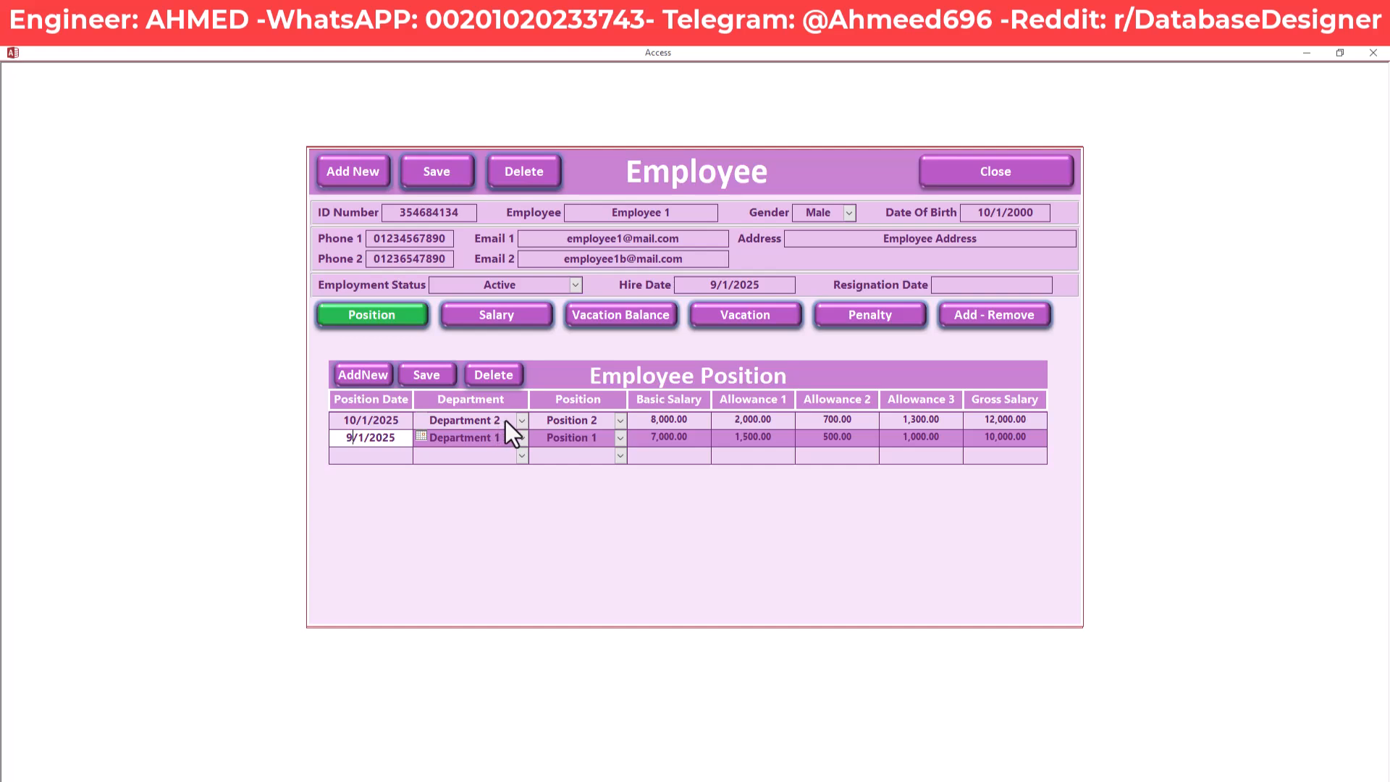
click(431, 421)
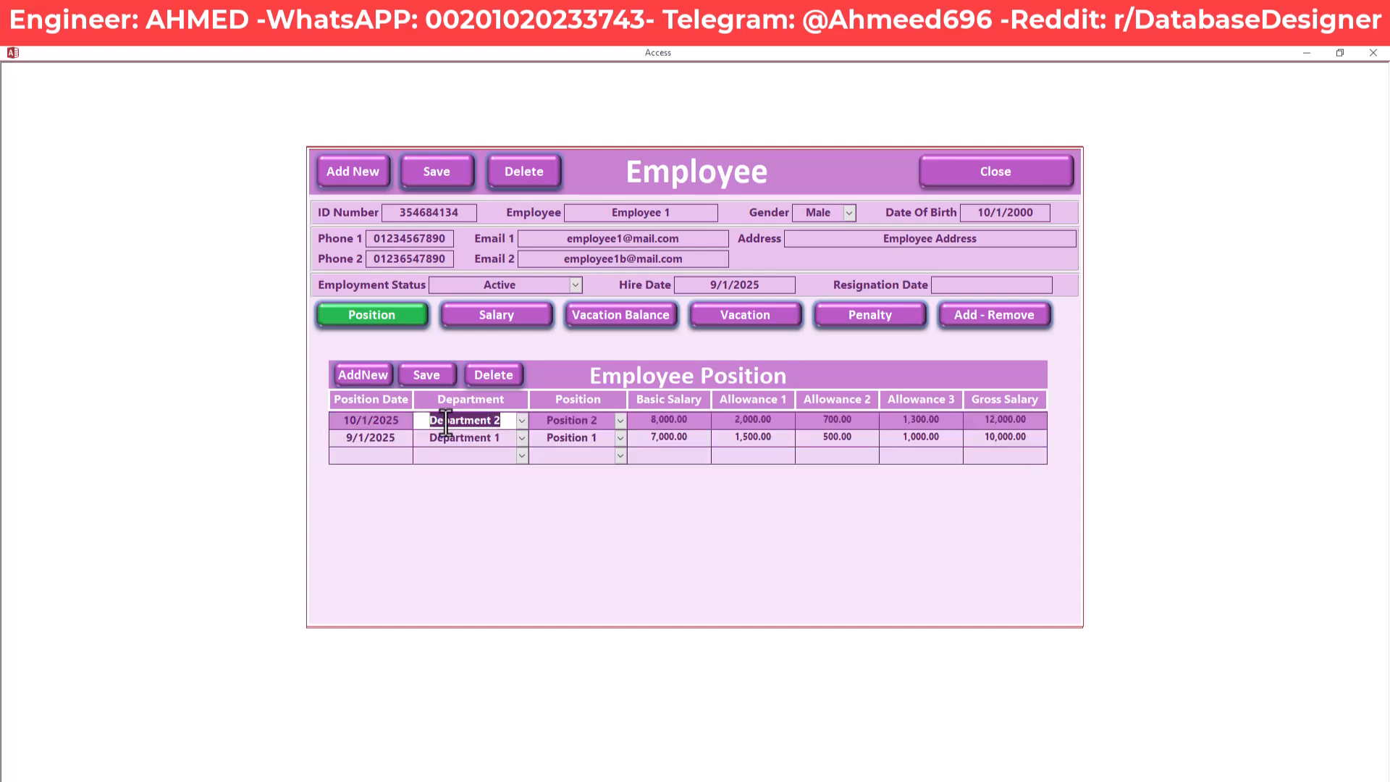
click(689, 420)
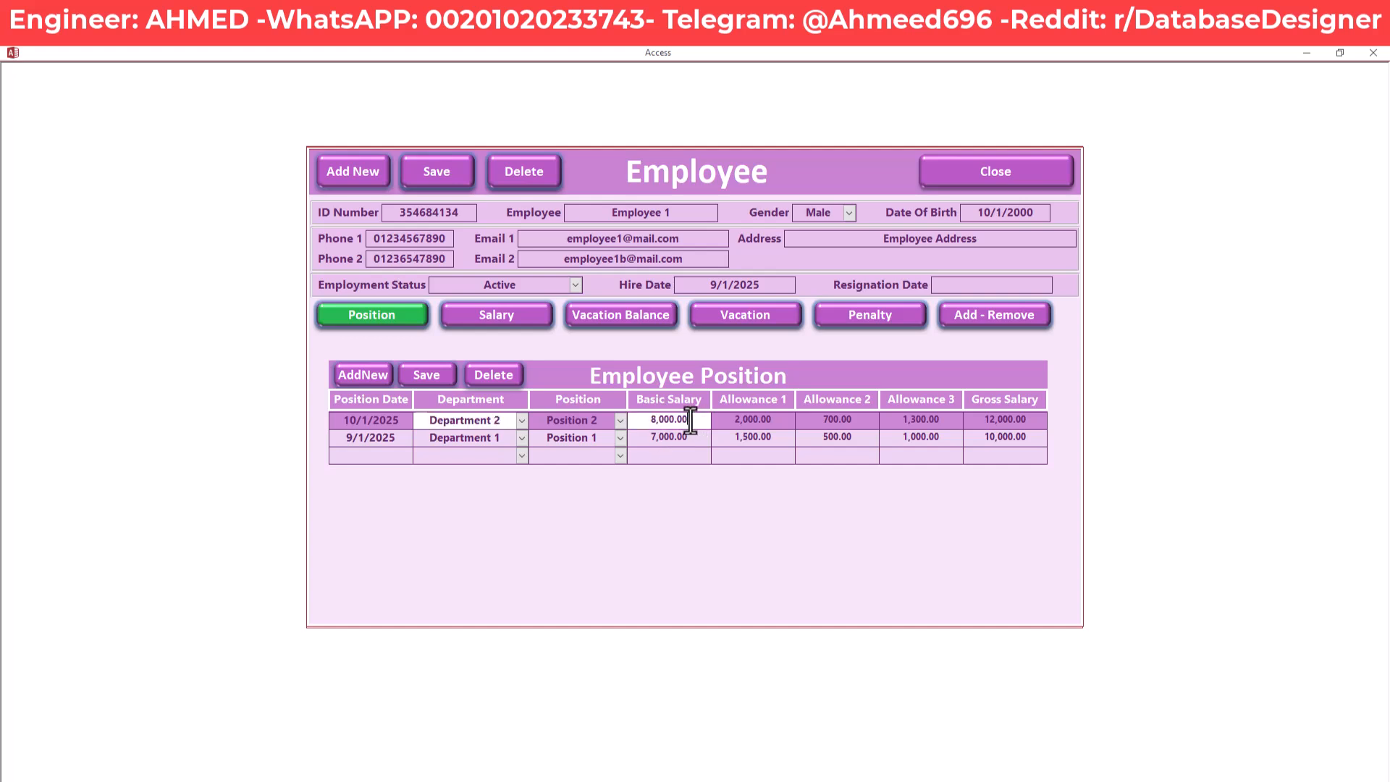
click(1027, 421)
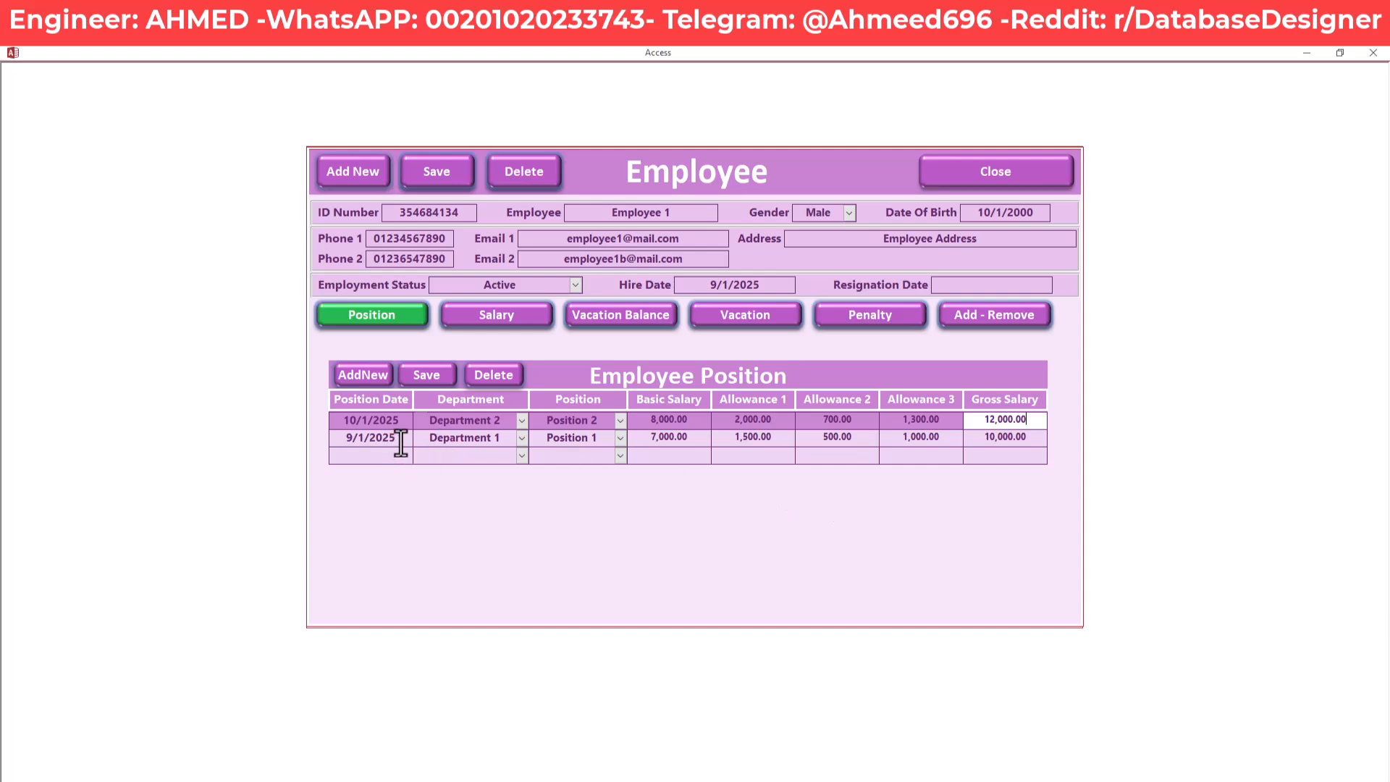
click(344, 439)
drag(344, 438, 390, 440)
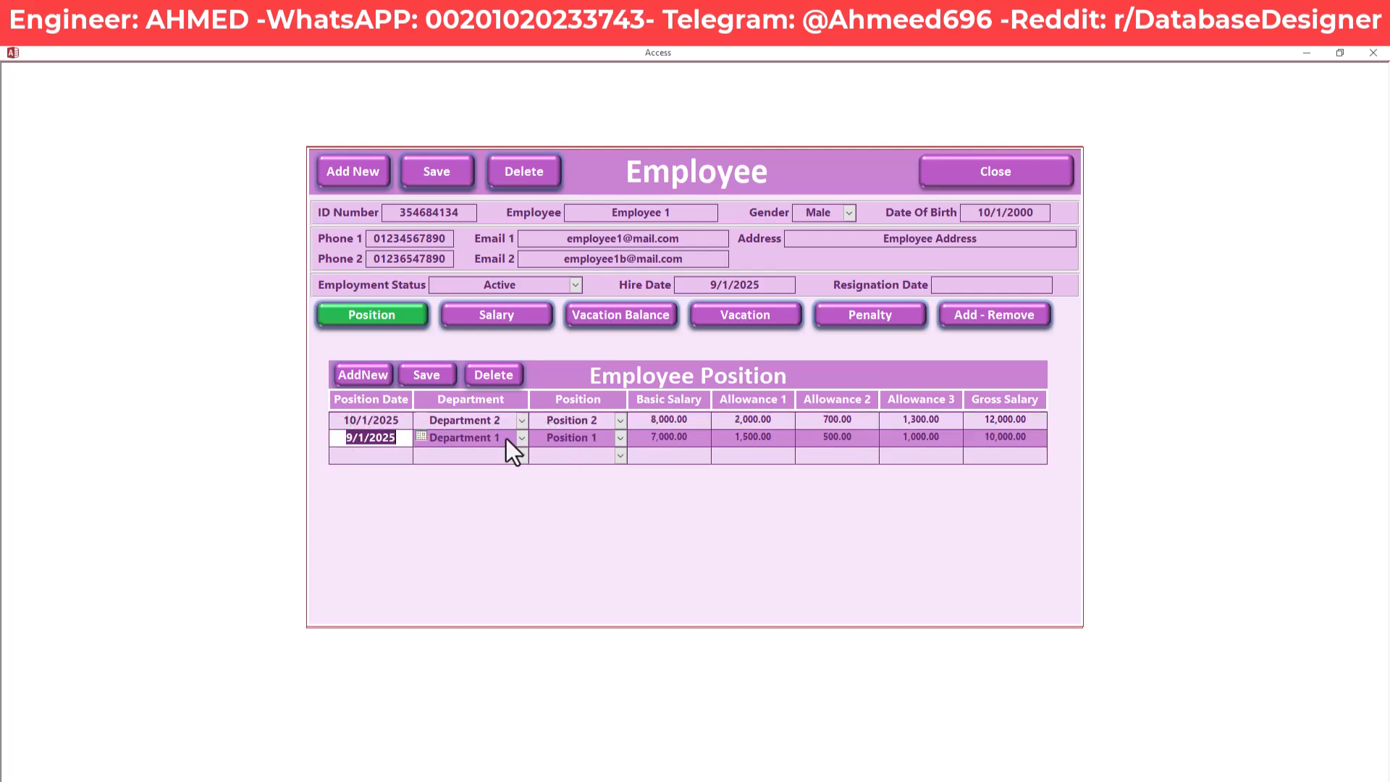
drag(1032, 437, 984, 438)
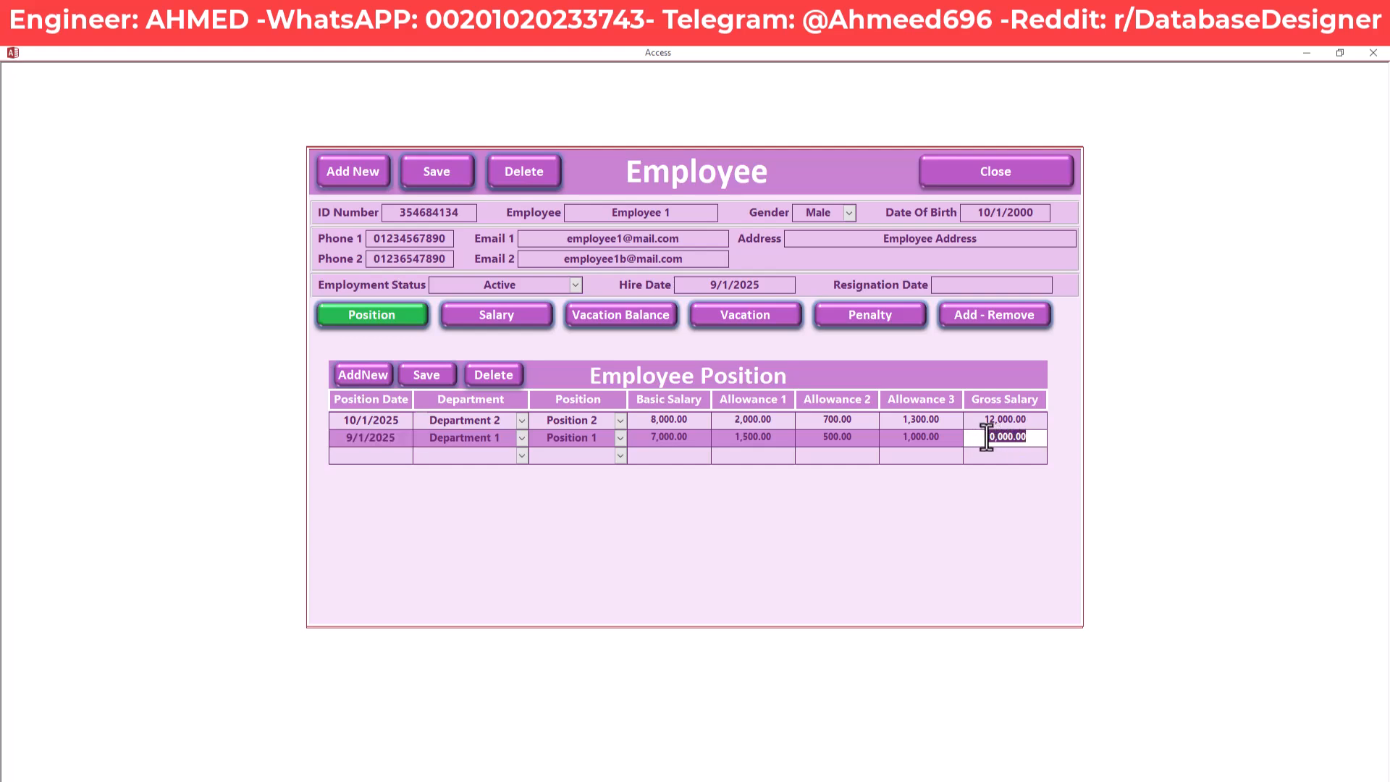
click(1036, 438)
drag(394, 440, 449, 426)
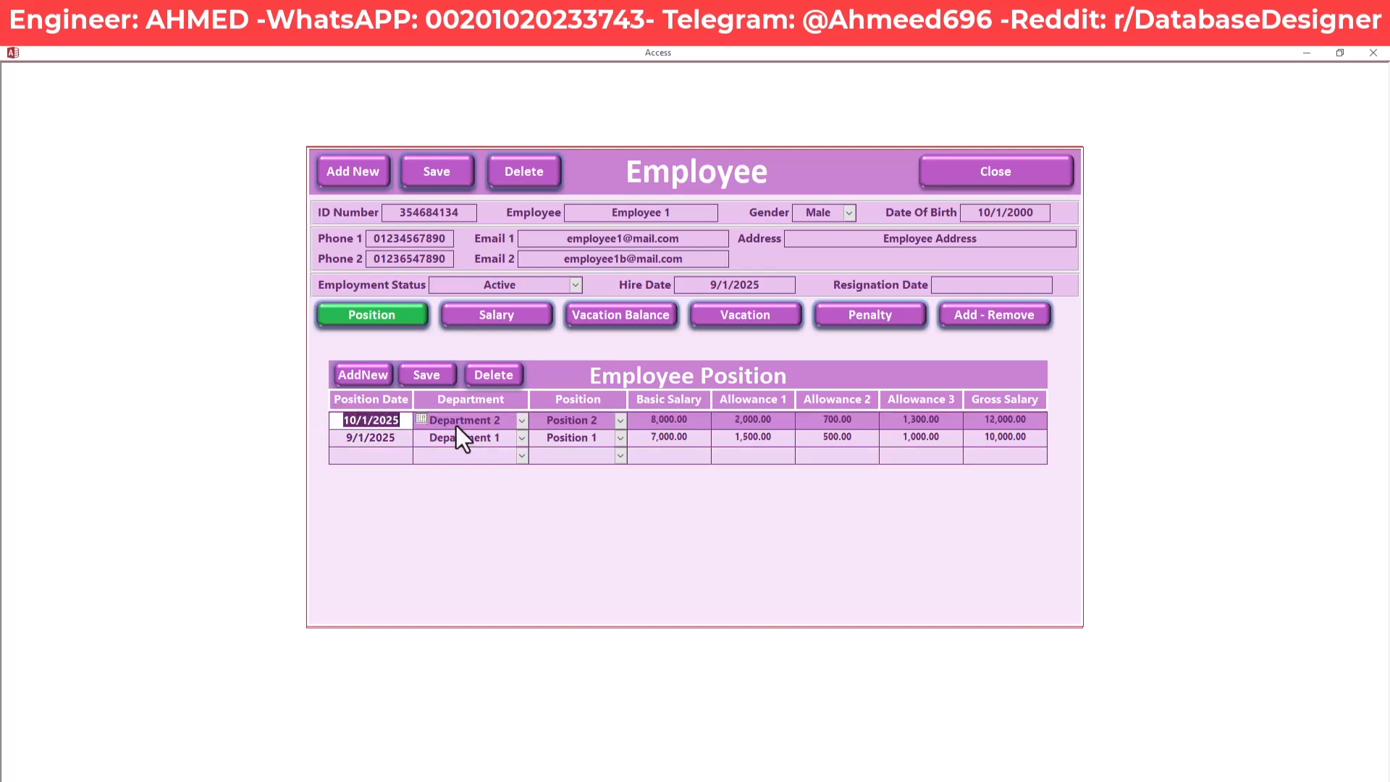
click(1029, 424)
drag(1029, 424, 975, 423)
click(1034, 423)
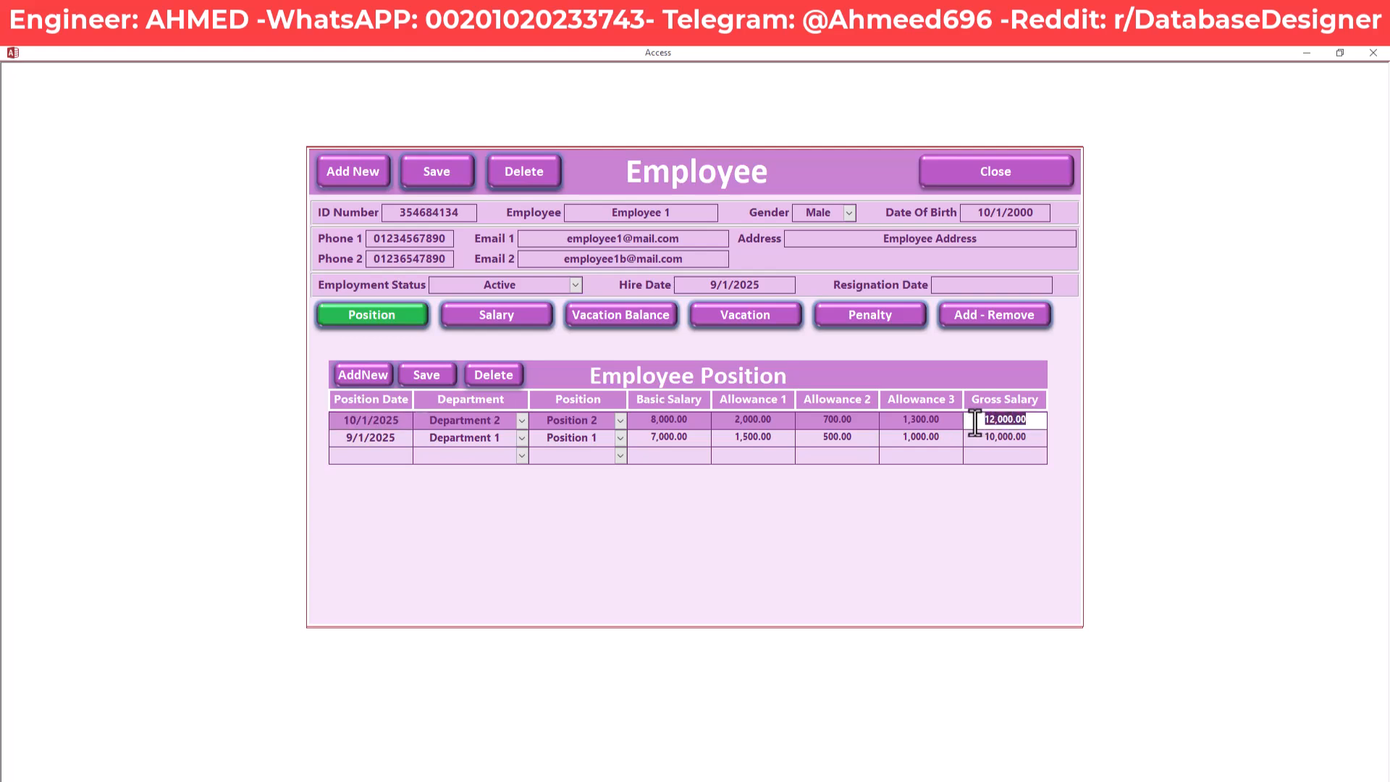
click(975, 422)
drag(1035, 423, 949, 421)
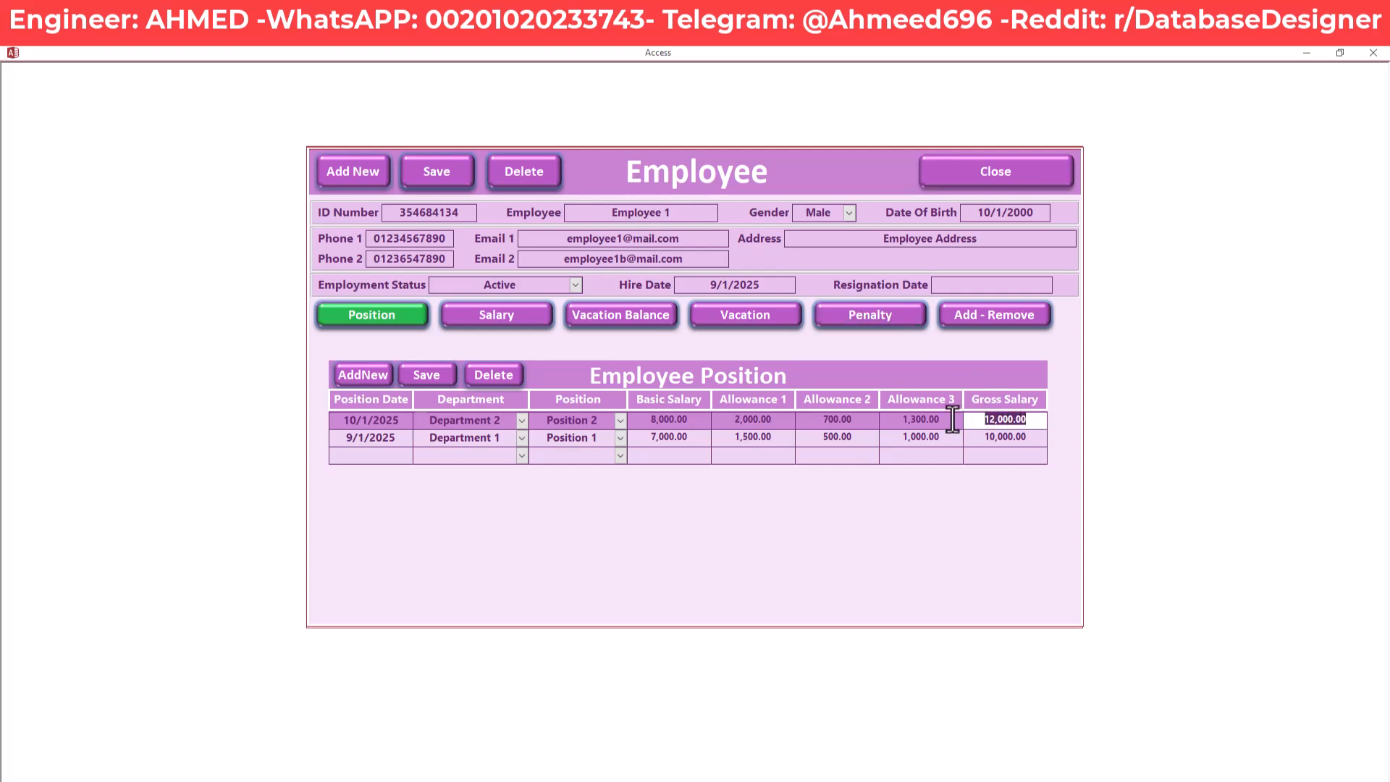
click(688, 438)
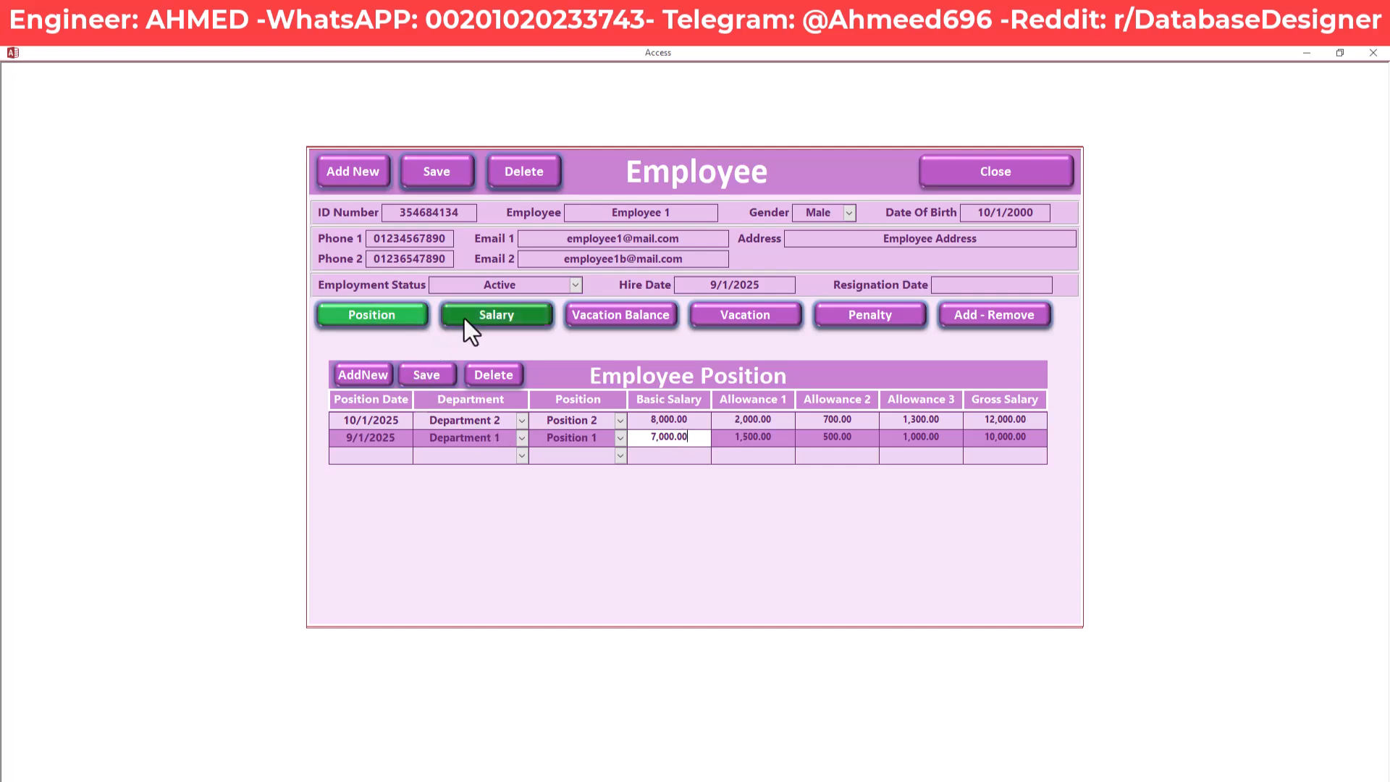
Show the salary history and highlight 9/1/2025 at 10,000.00
click(519, 314)
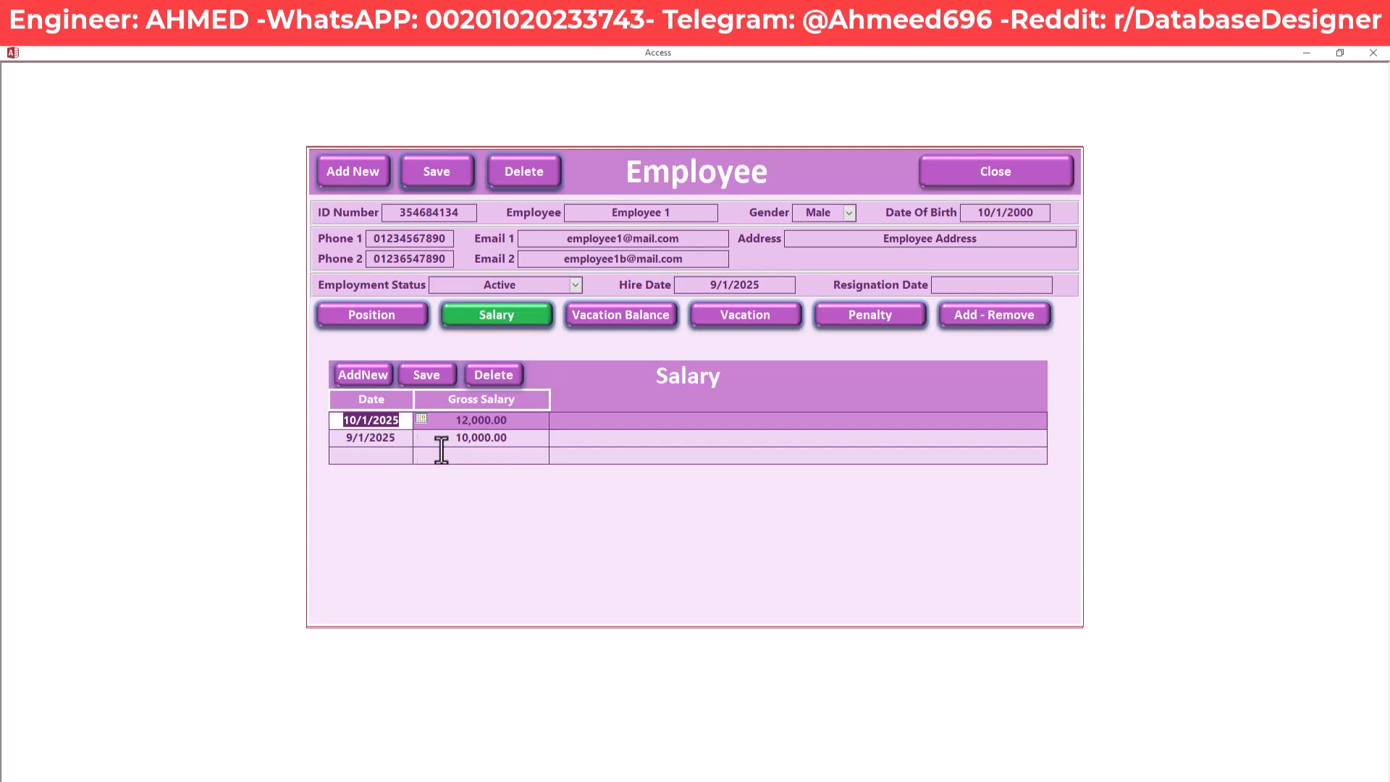
click(394, 440)
drag(394, 439, 313, 436)
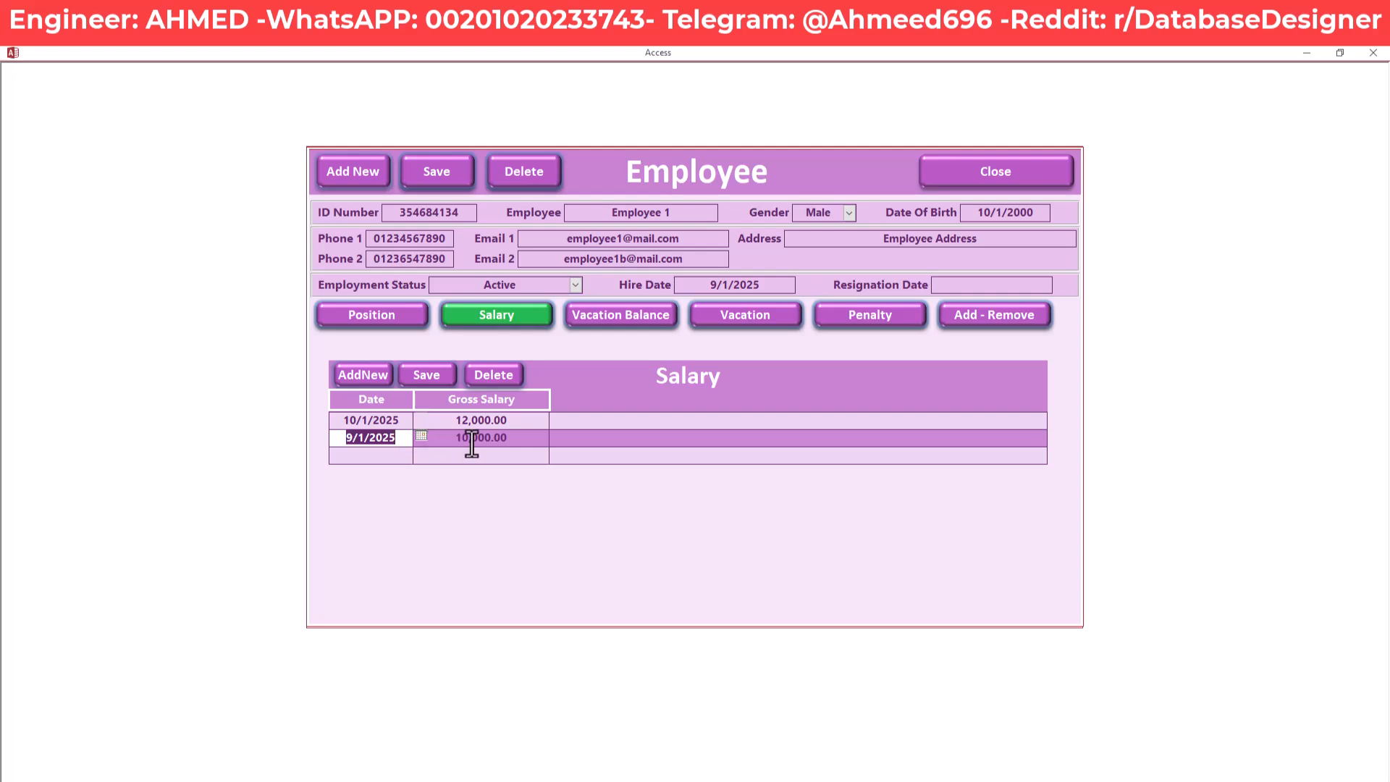
drag(524, 438, 432, 434)
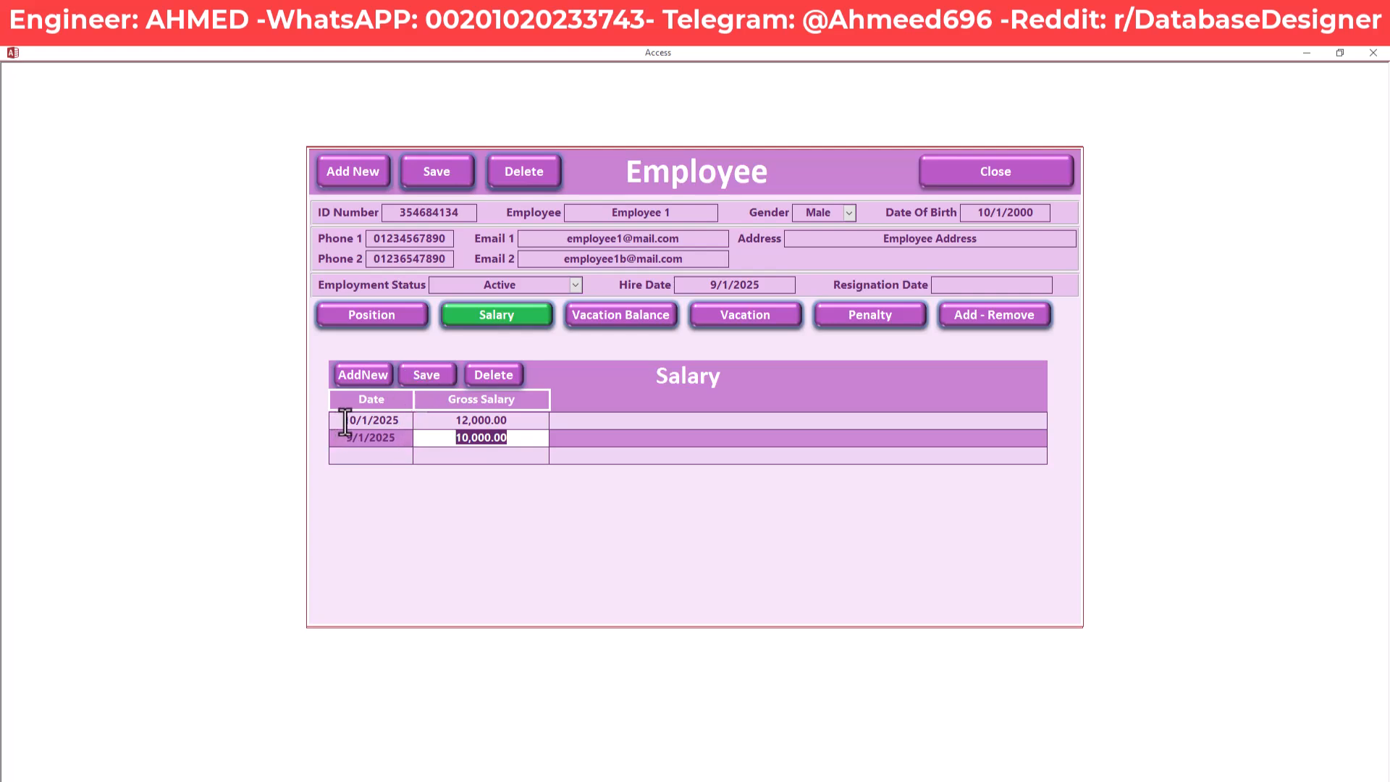
Compare with the 10/1/2025 position's 12,000.00 gross salary
click(398, 324)
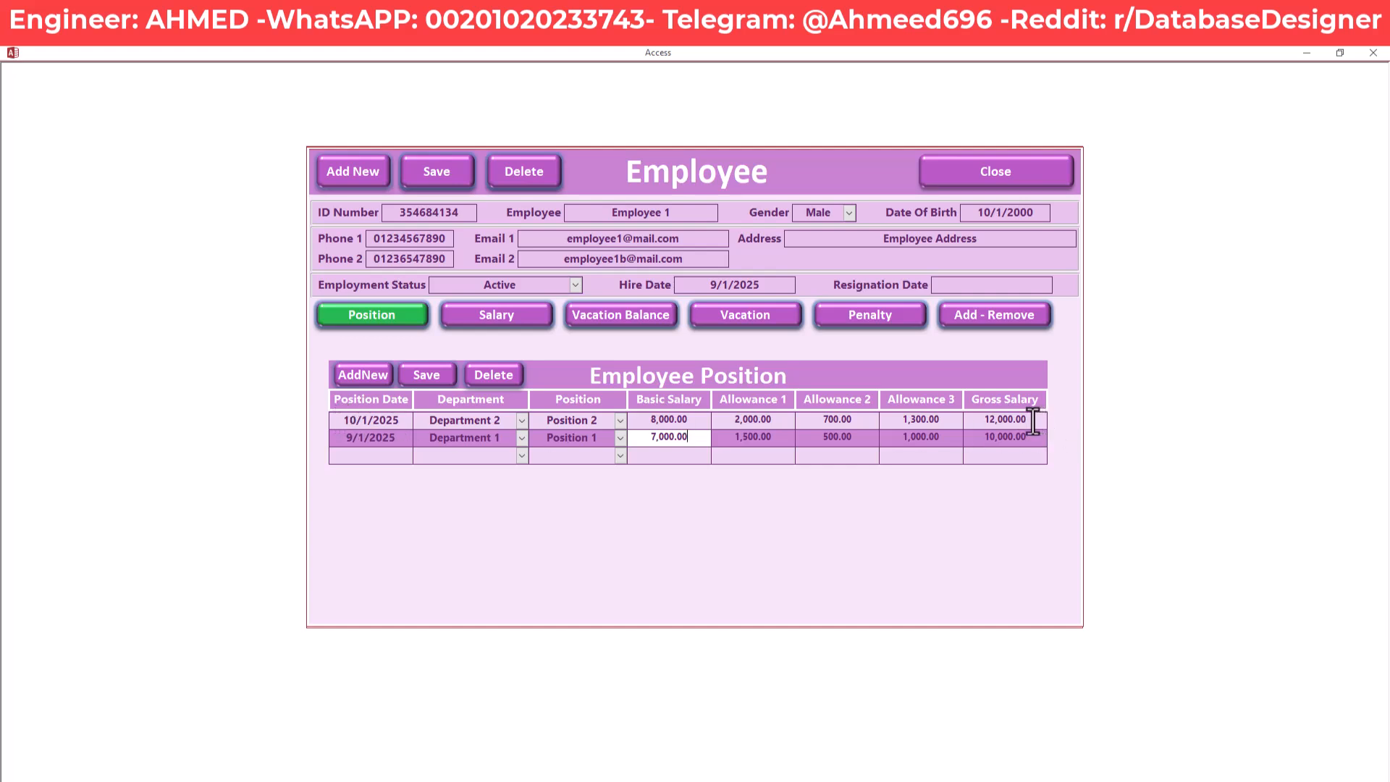
drag(1032, 420, 978, 423)
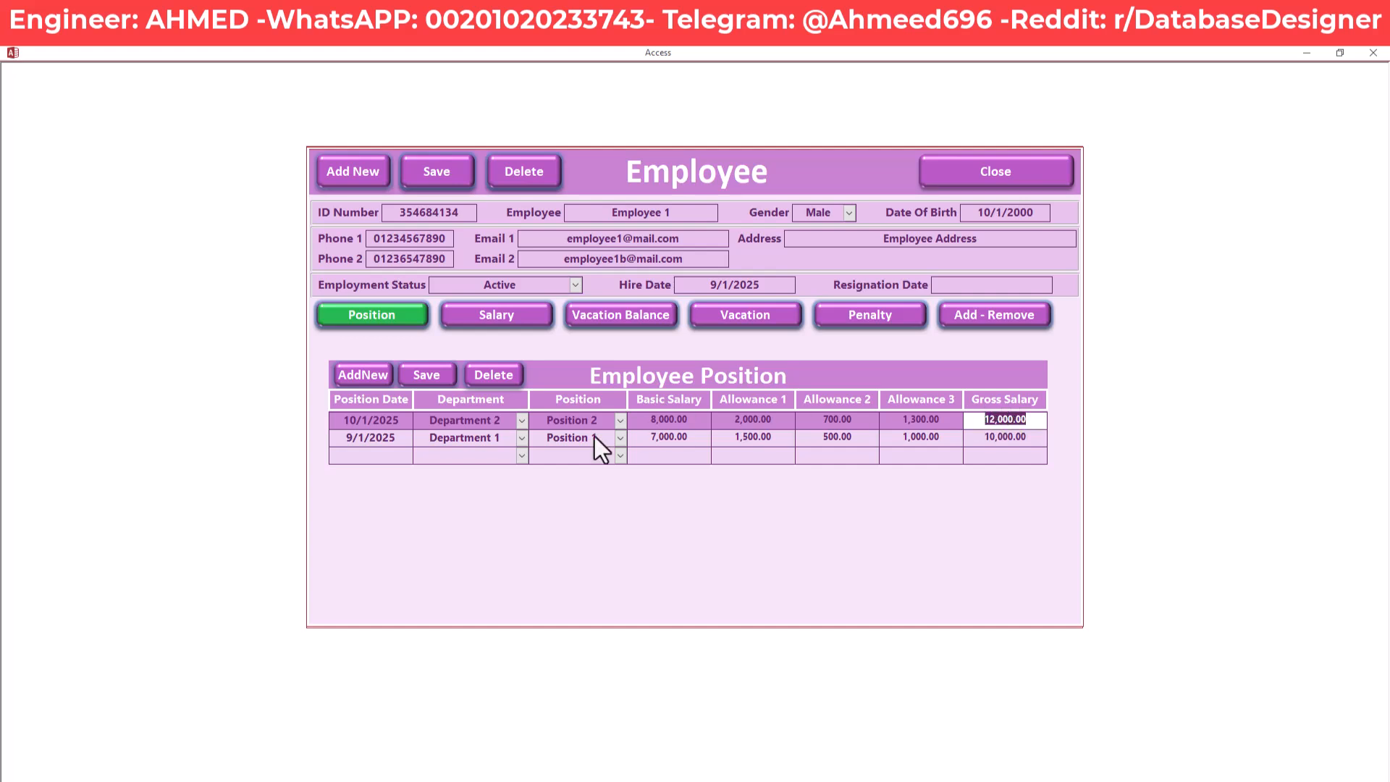
click(406, 421)
drag(405, 421, 329, 417)
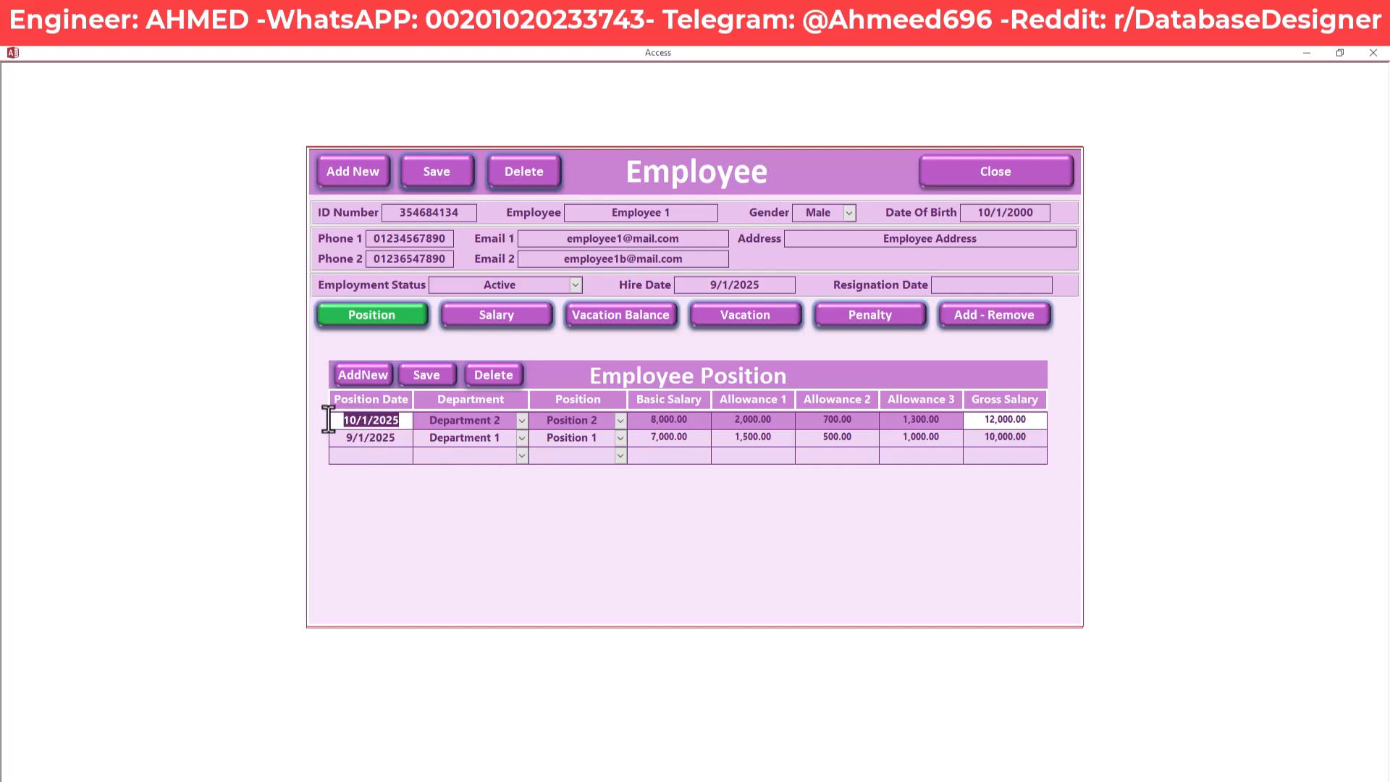
Return to the salary history and highlight 10/1/2025 at 12,000.00
click(478, 316)
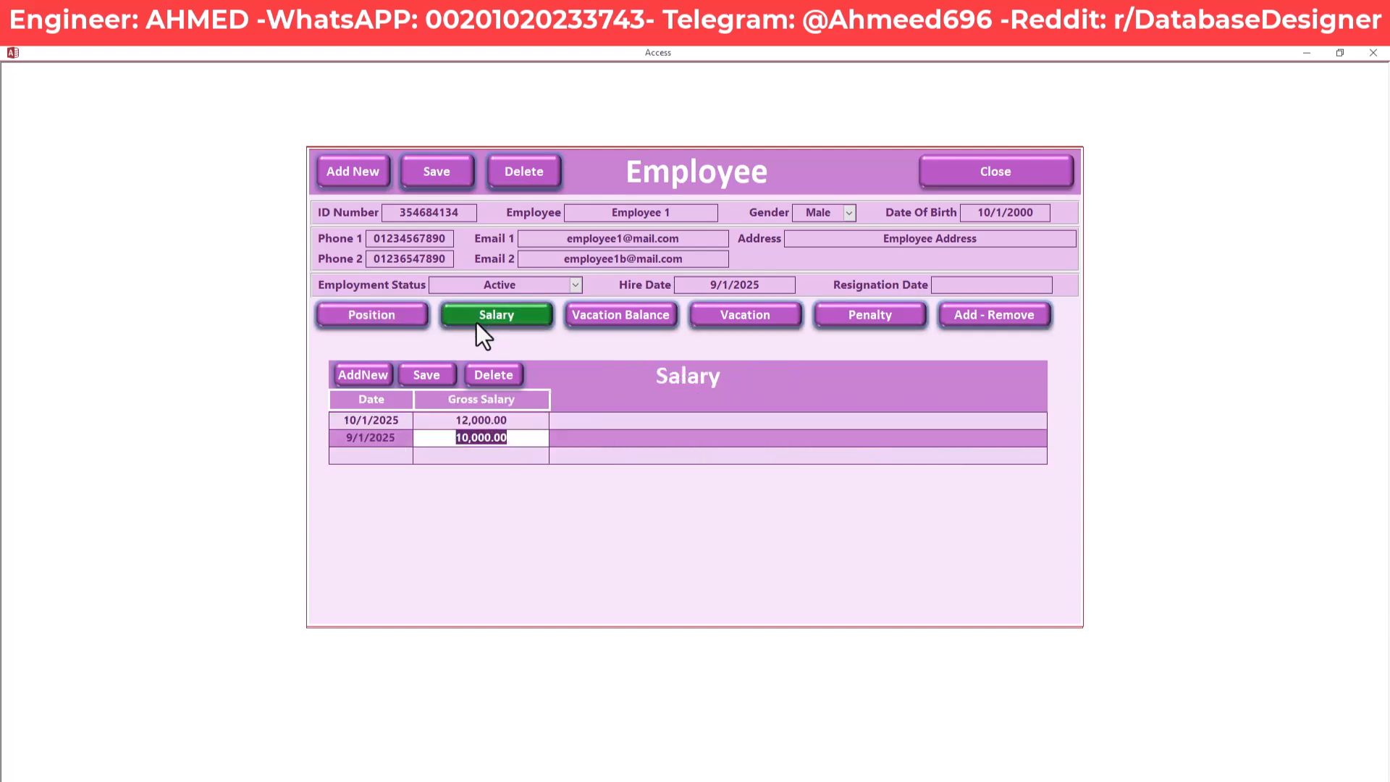
drag(520, 421, 445, 422)
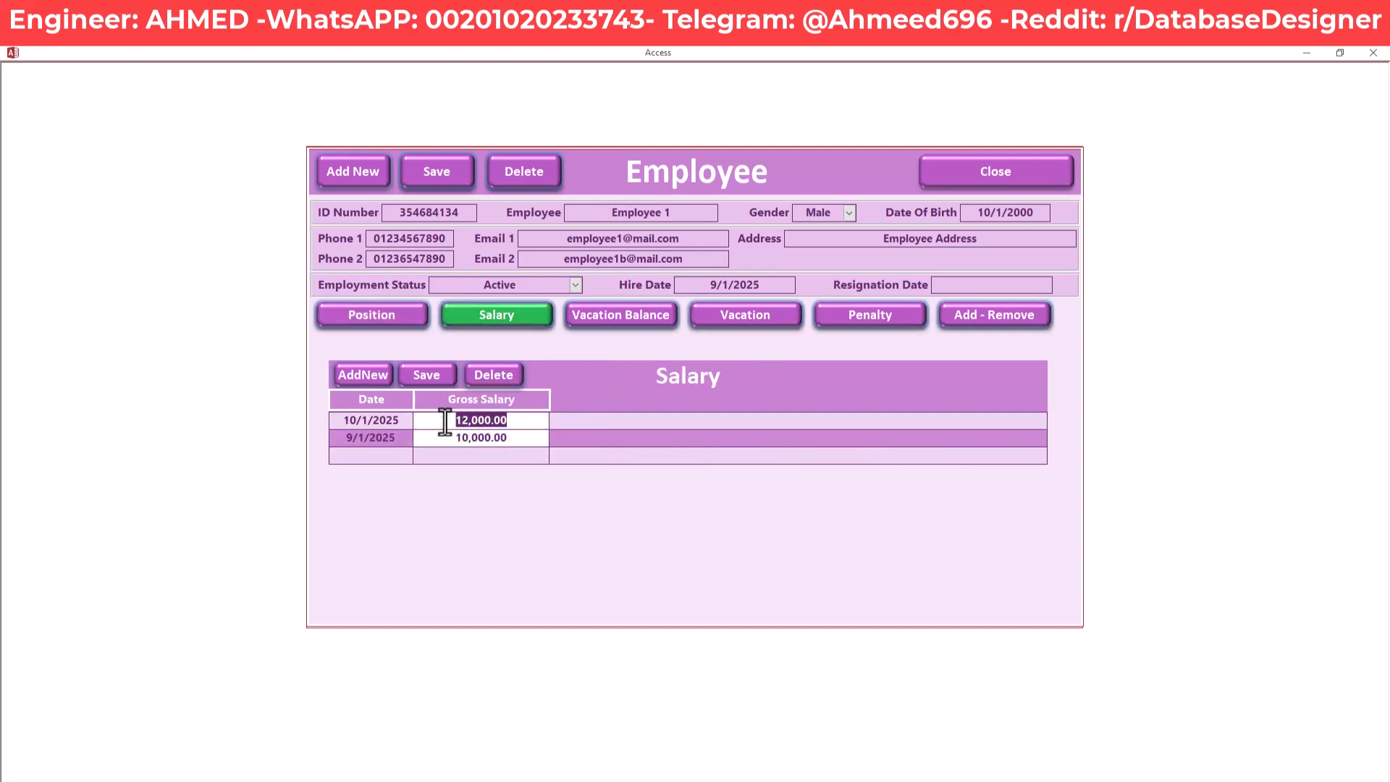
click(403, 421)
drag(403, 421, 323, 424)
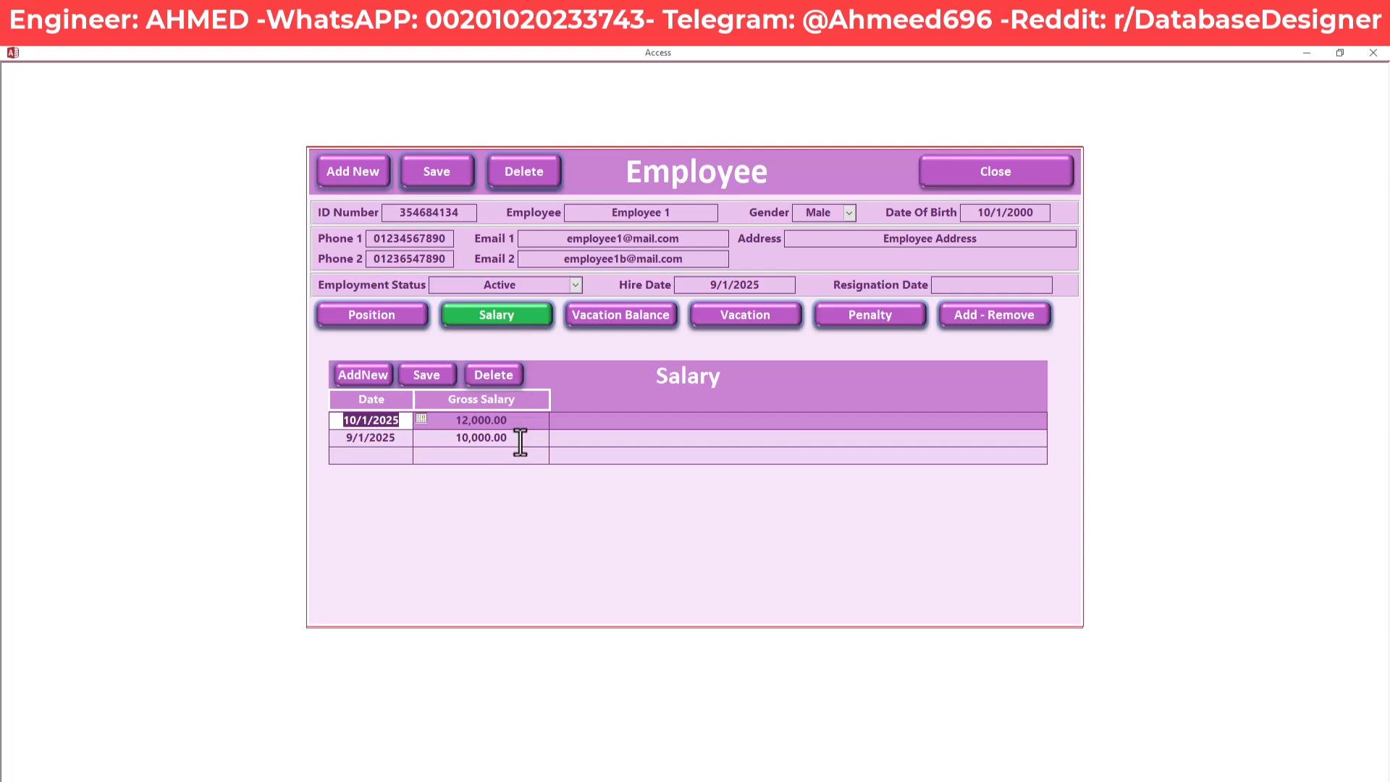
Show the Vacation Balance and move to its 25-day value dated 9/1/2025
click(658, 319)
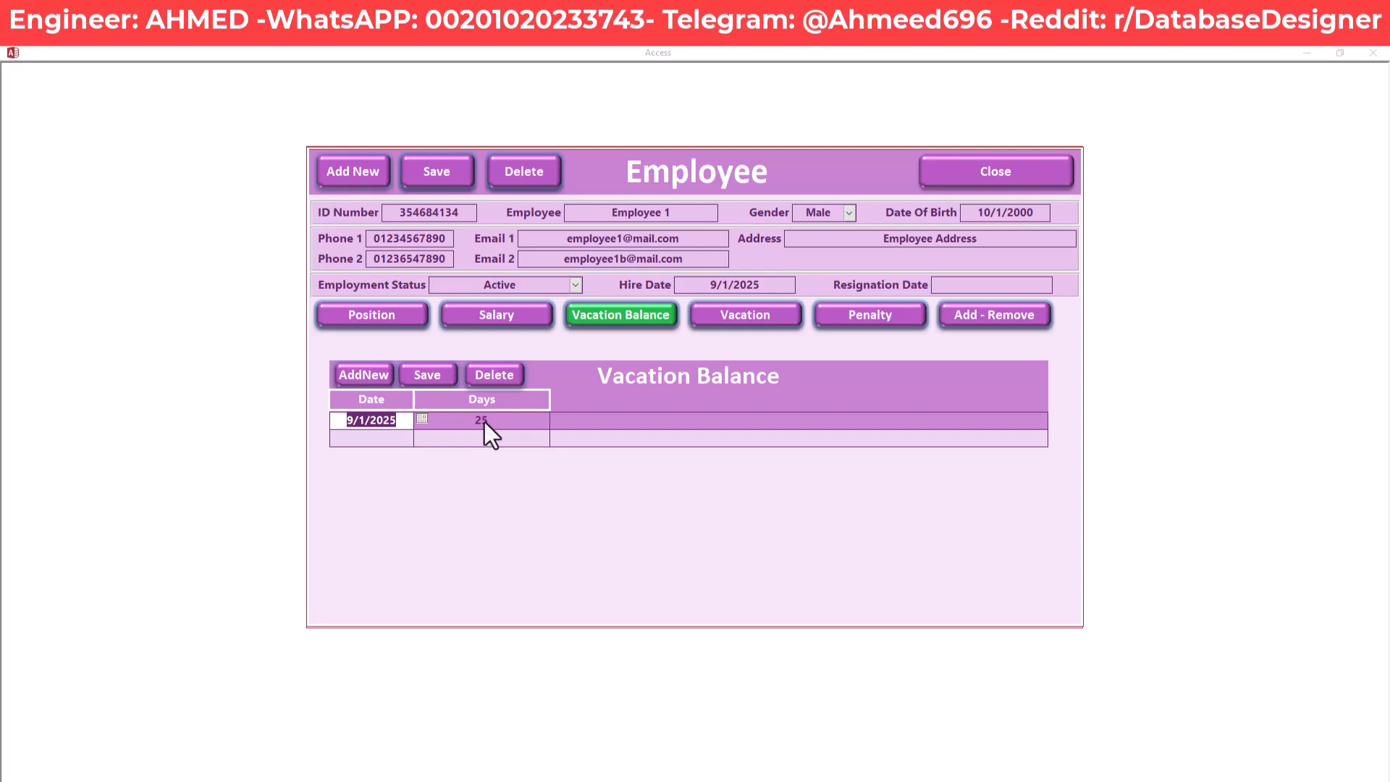
click(349, 421)
key(Tab)
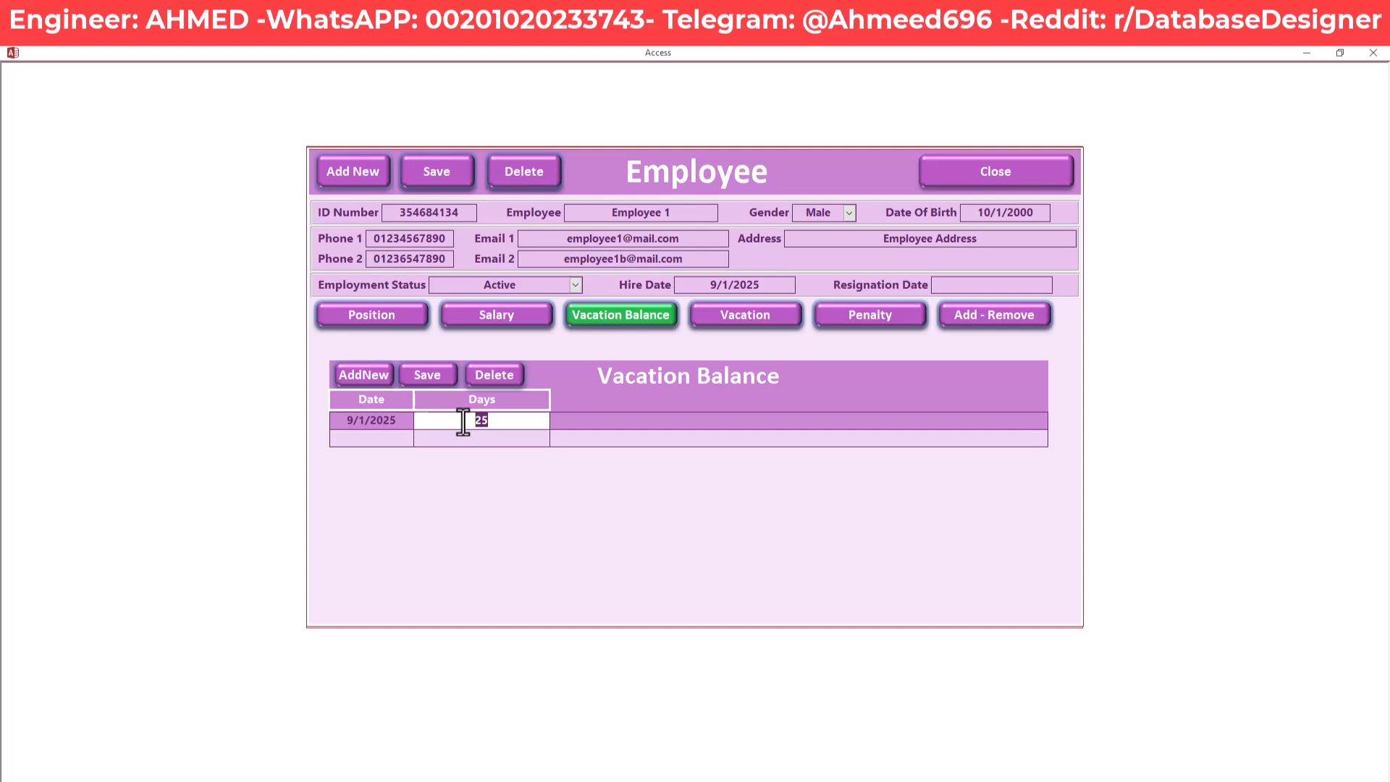
click(503, 420)
click(777, 320)
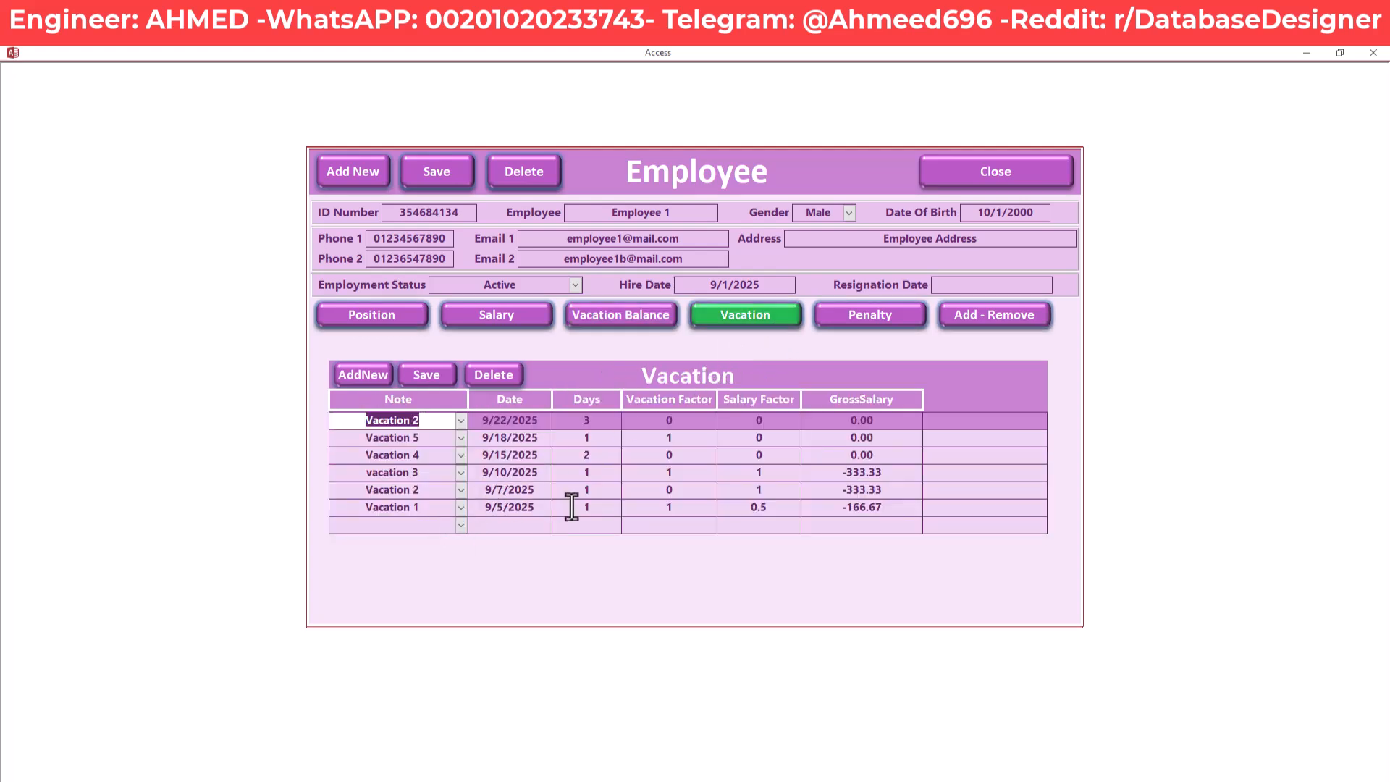
click(600, 509)
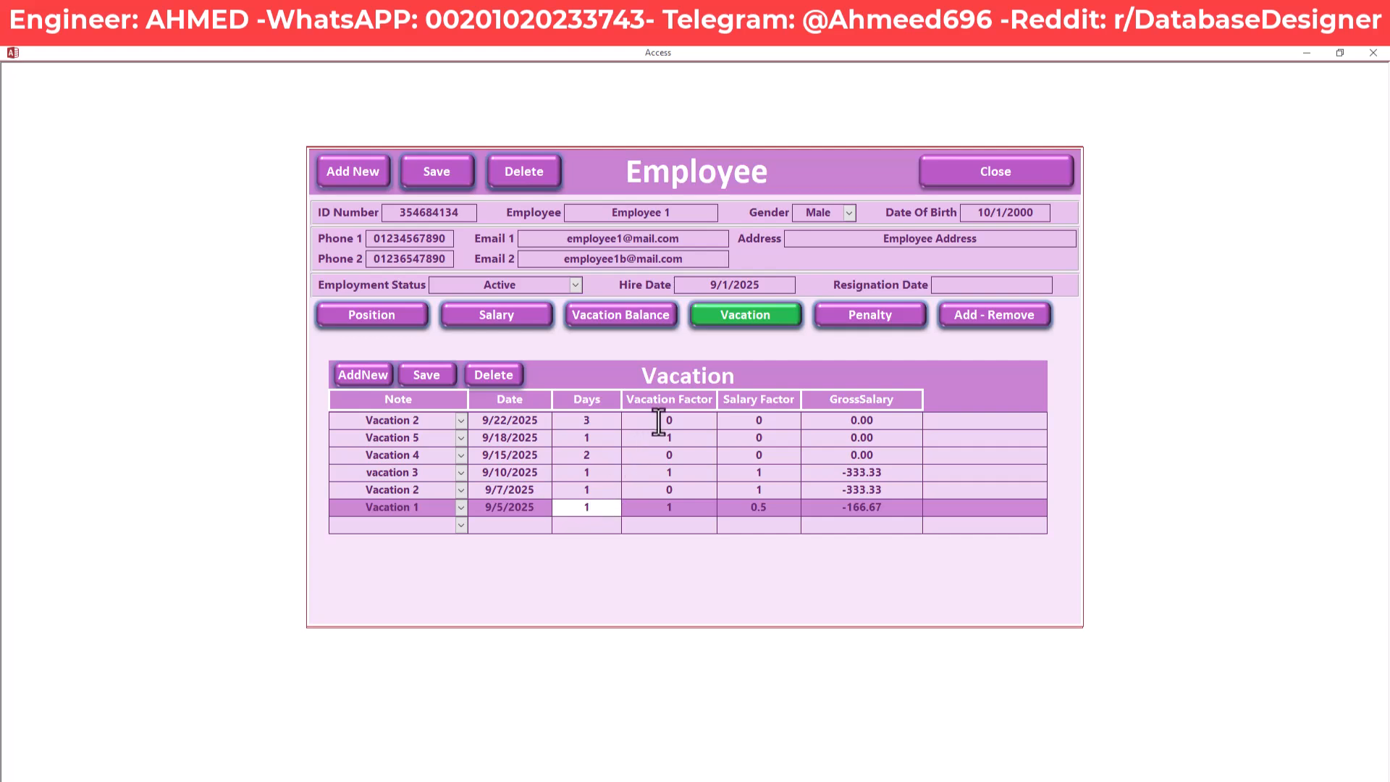
click(460, 508)
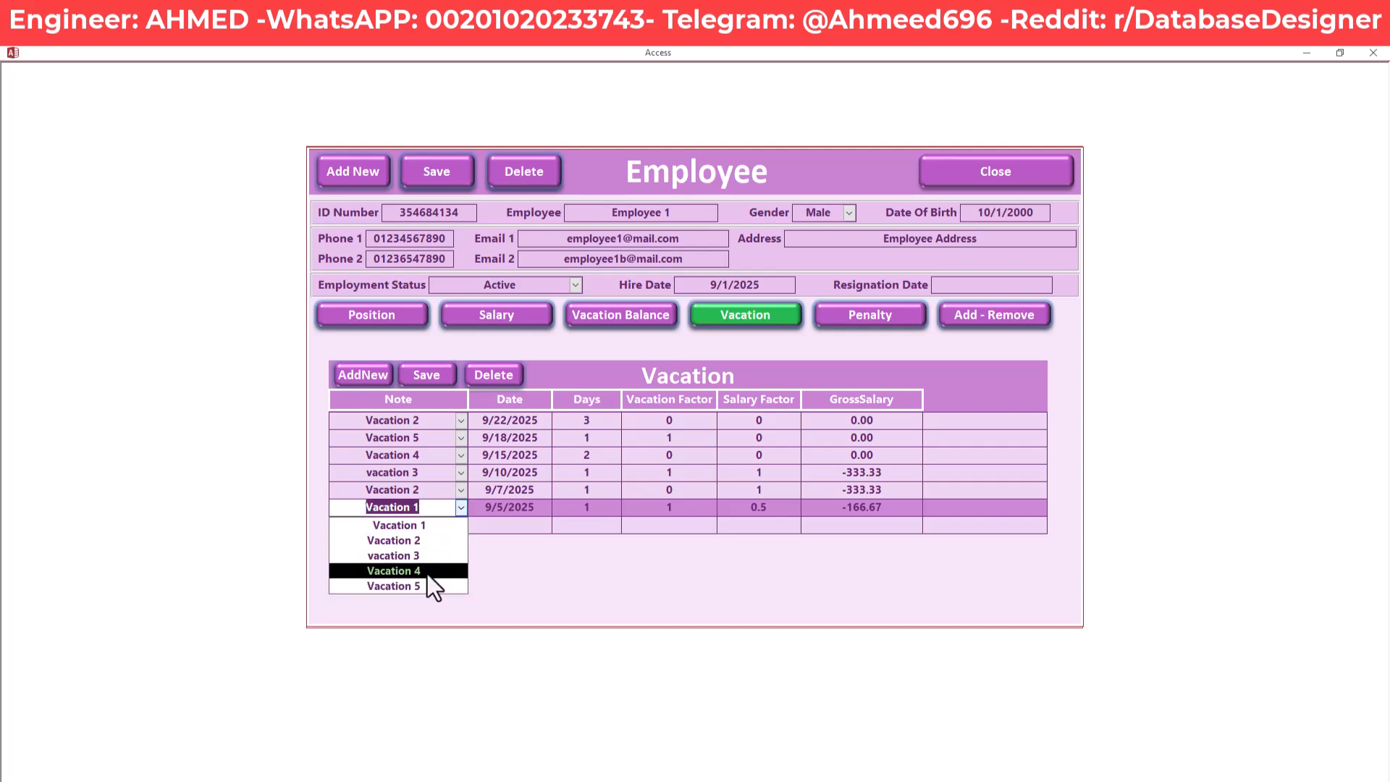
click(458, 515)
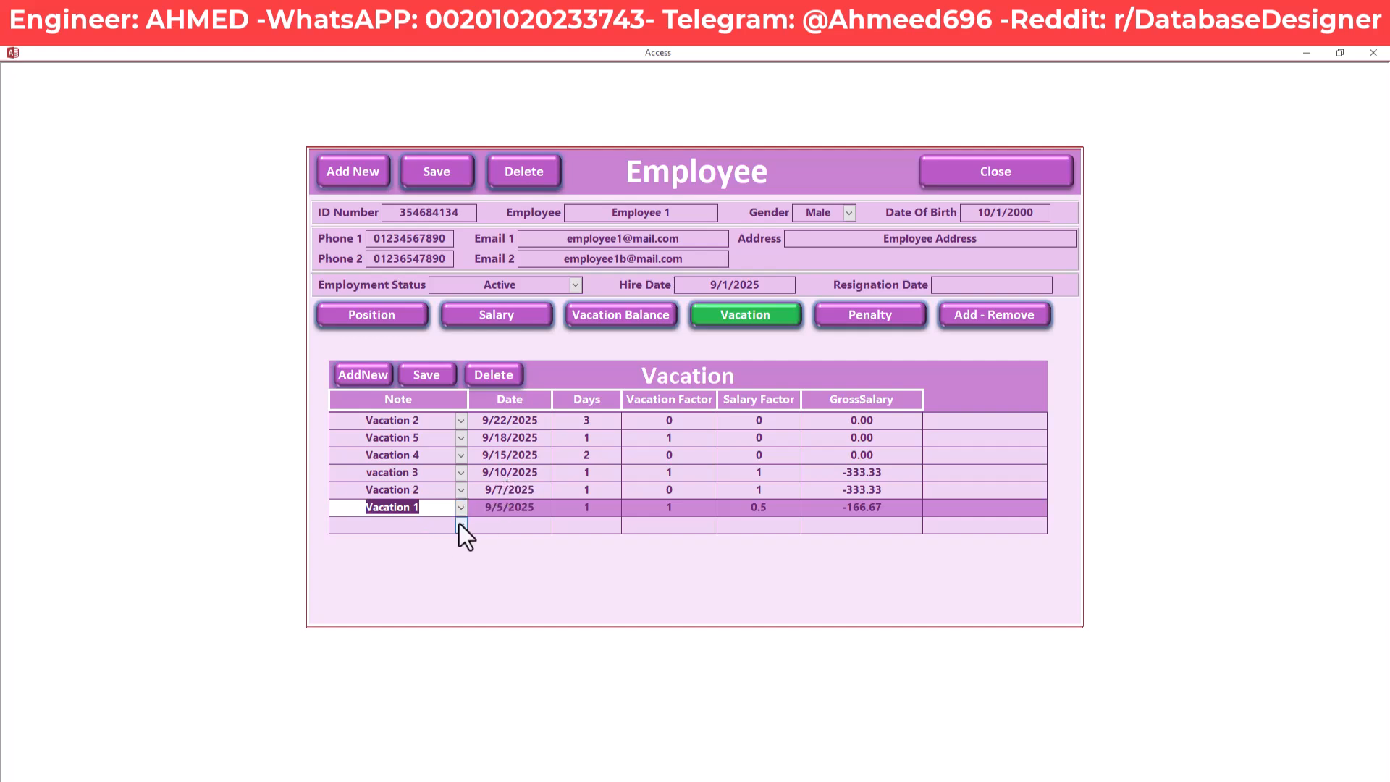
click(433, 438)
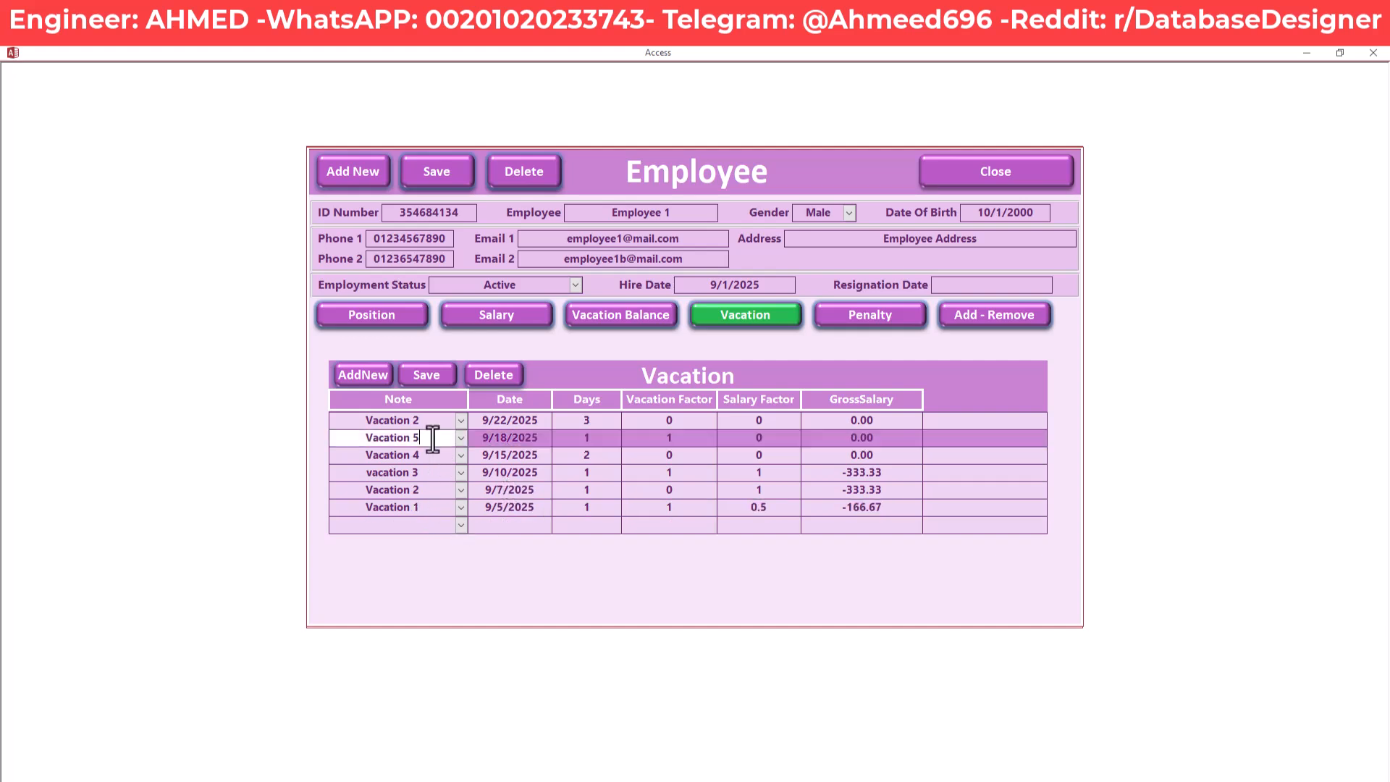
click(441, 525)
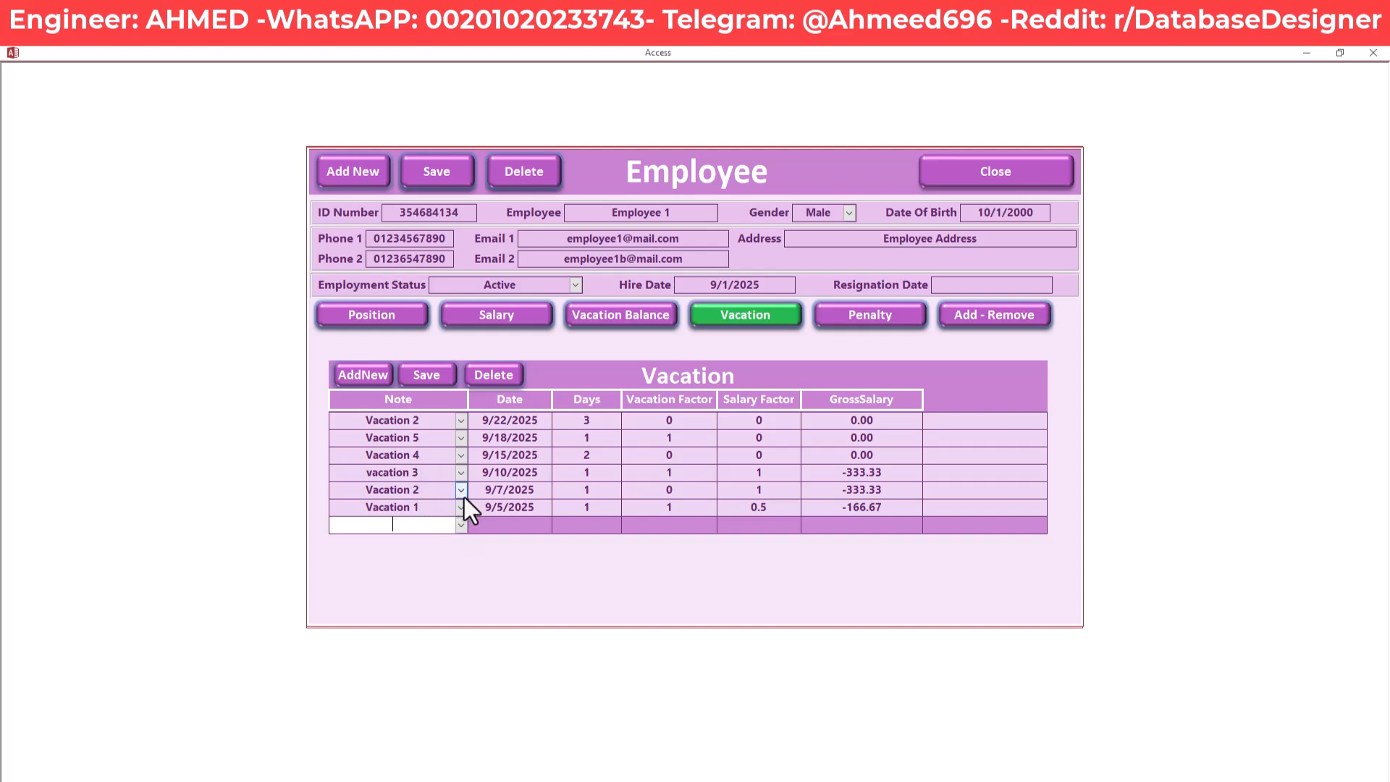
click(461, 507)
click(448, 532)
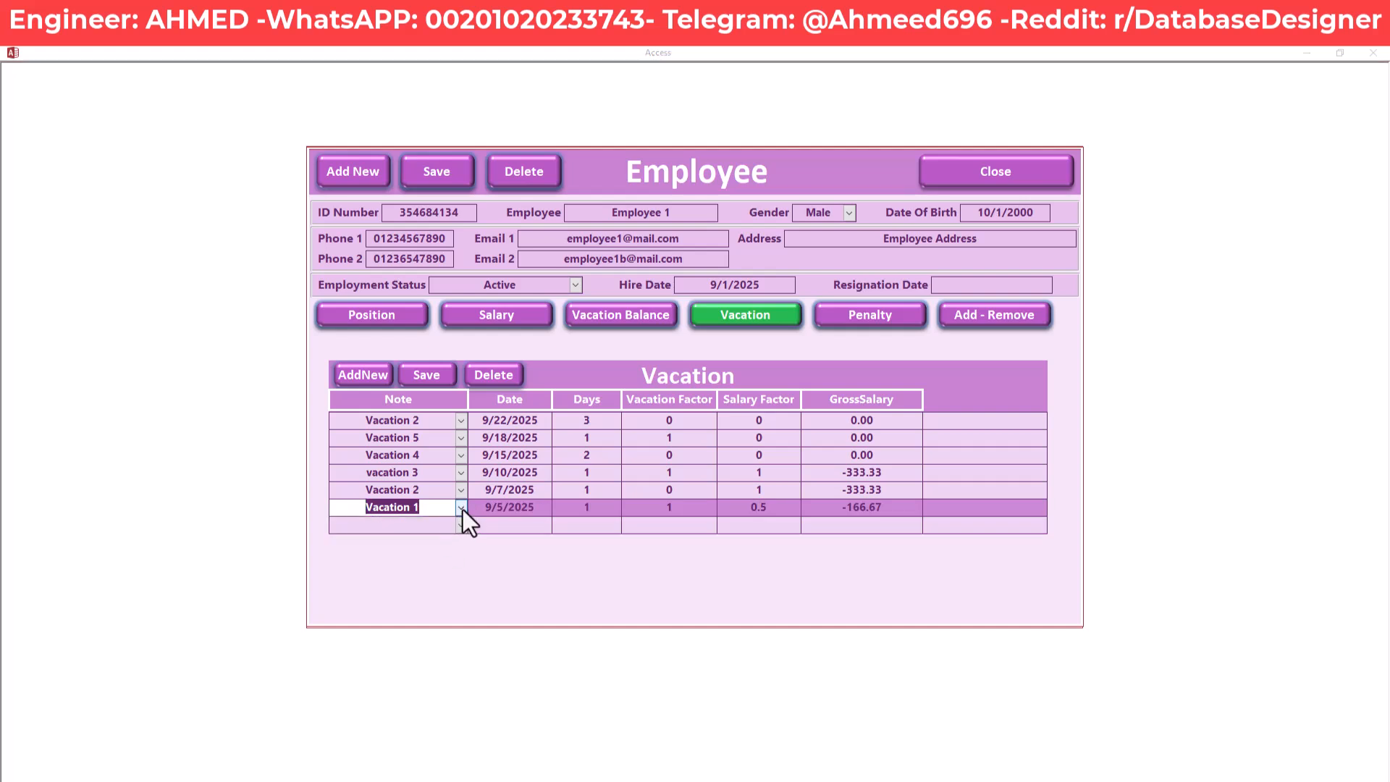
click(461, 507)
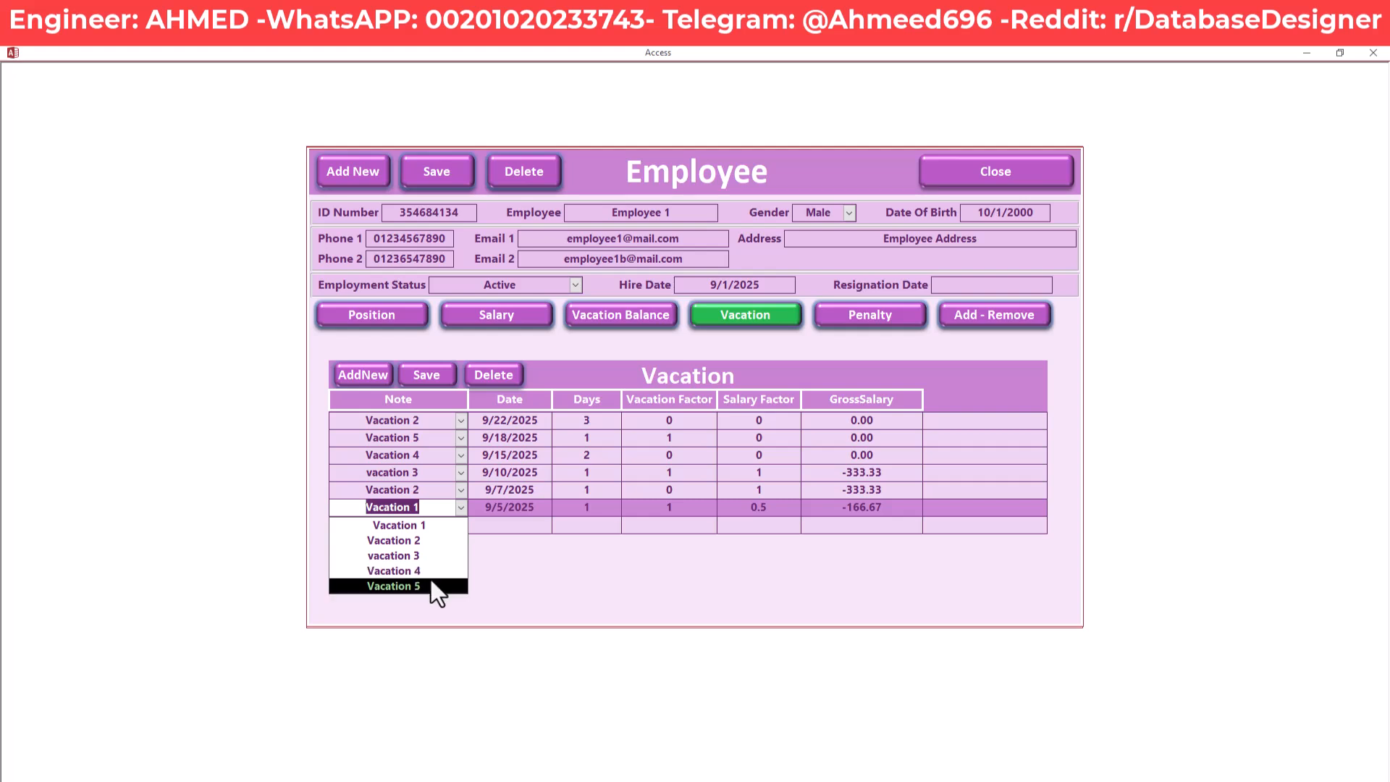
Start a new vacation row with note Vacation 6 dated 9/28/2025
click(458, 511)
click(438, 527)
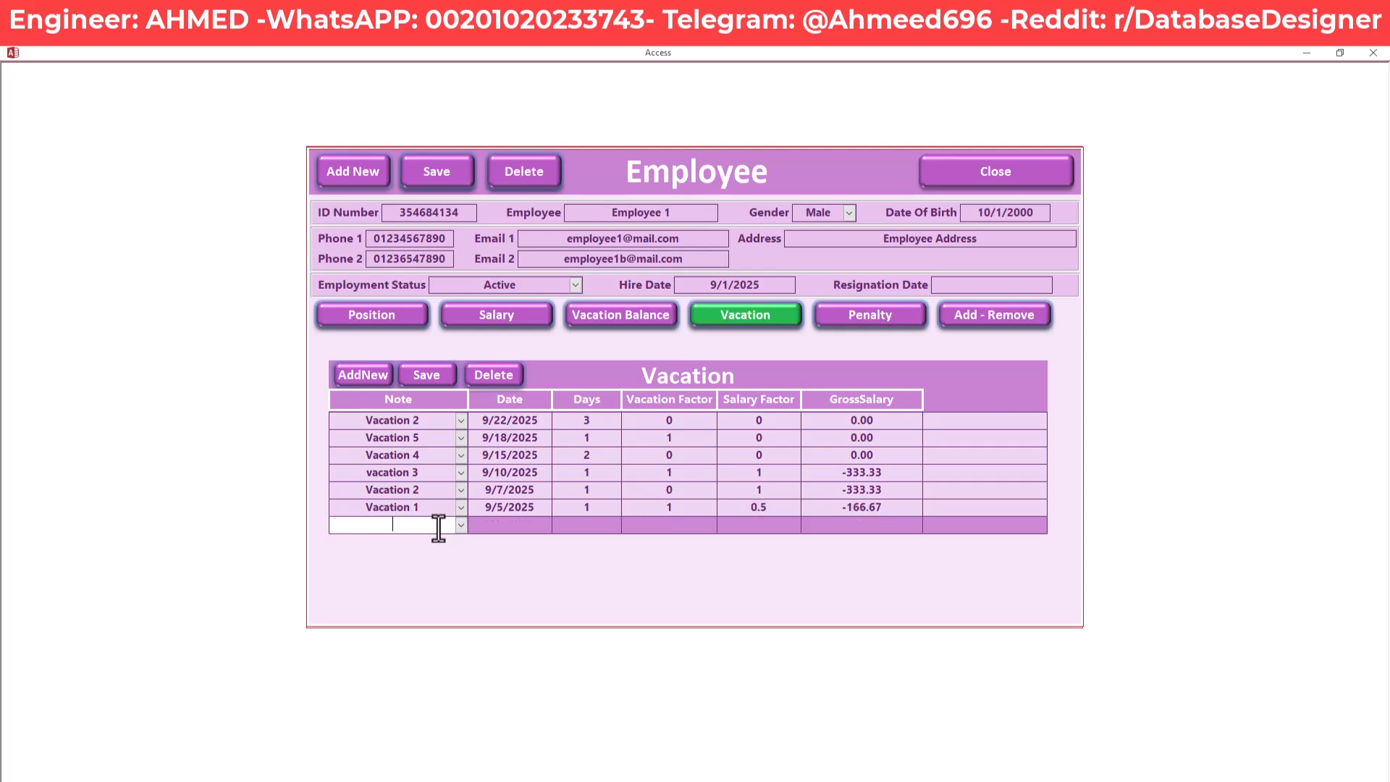
text(Va)
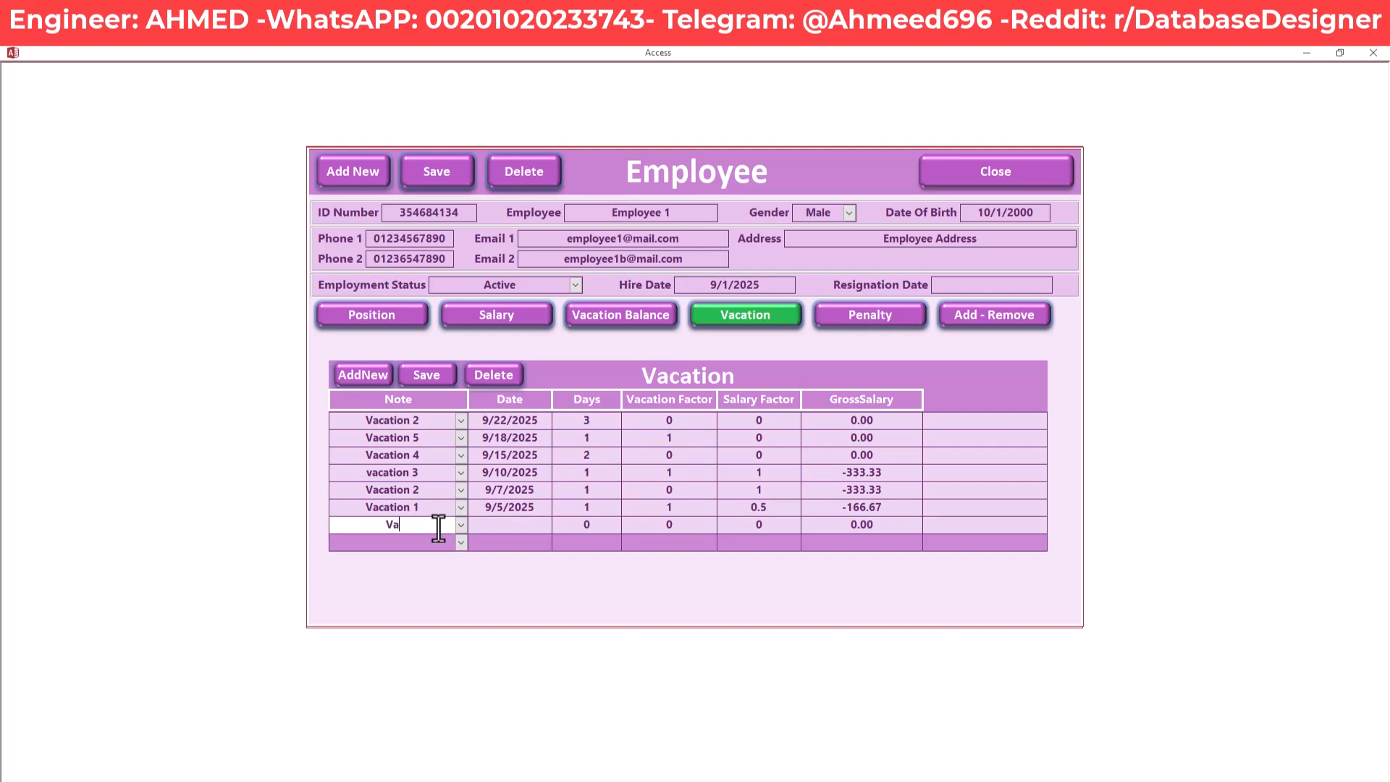
text(cation 6)
key(Tab)
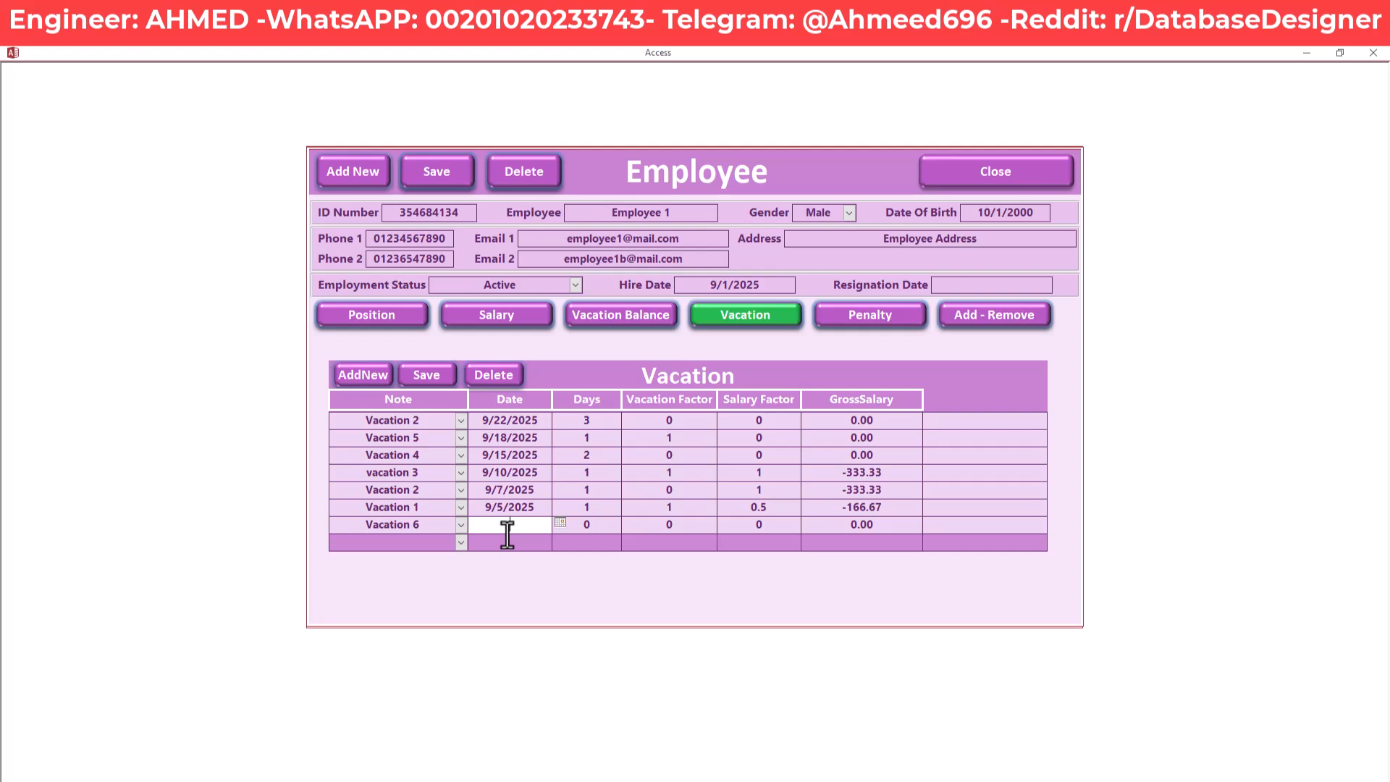
text(9/28/2025)
key(Tab)
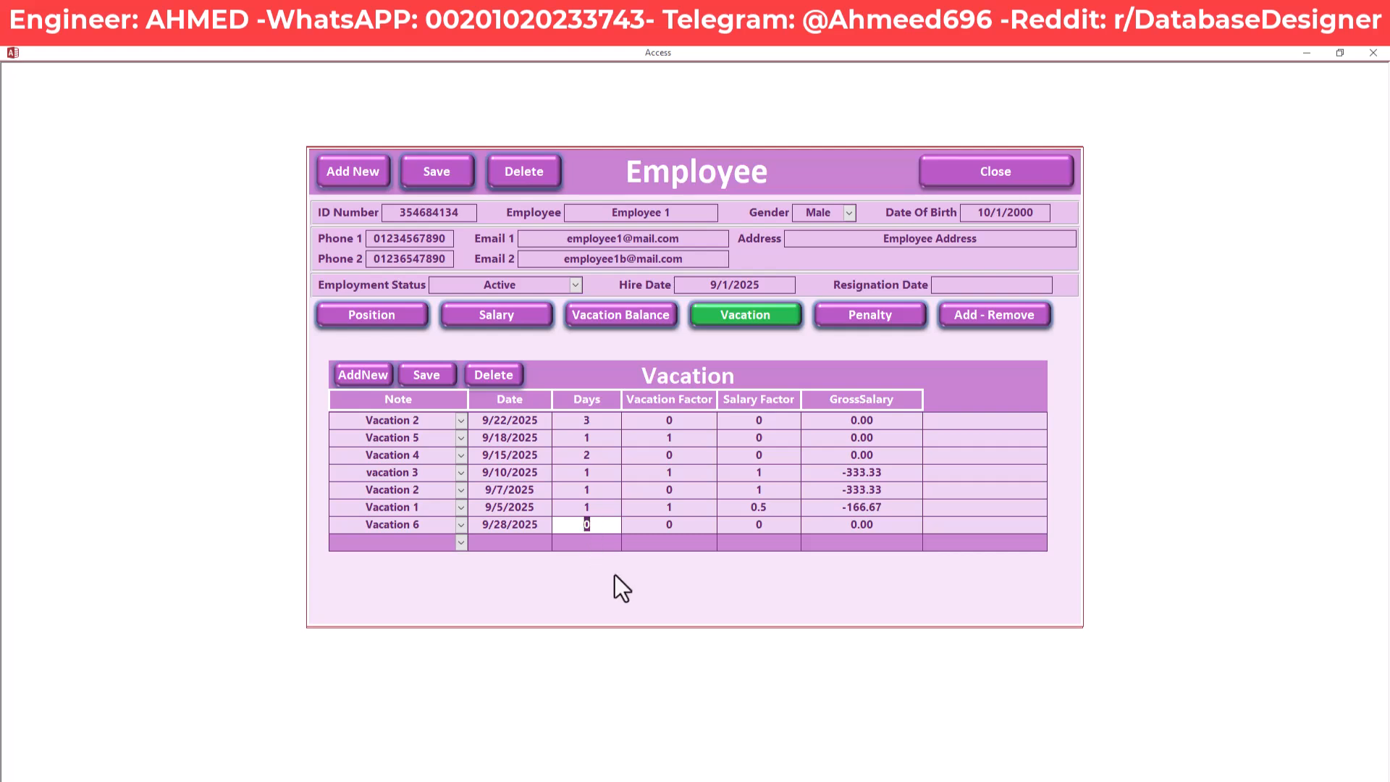
Enter 1 day and vacation factor 1 for Vacation 6
text(1)
key(Tab)
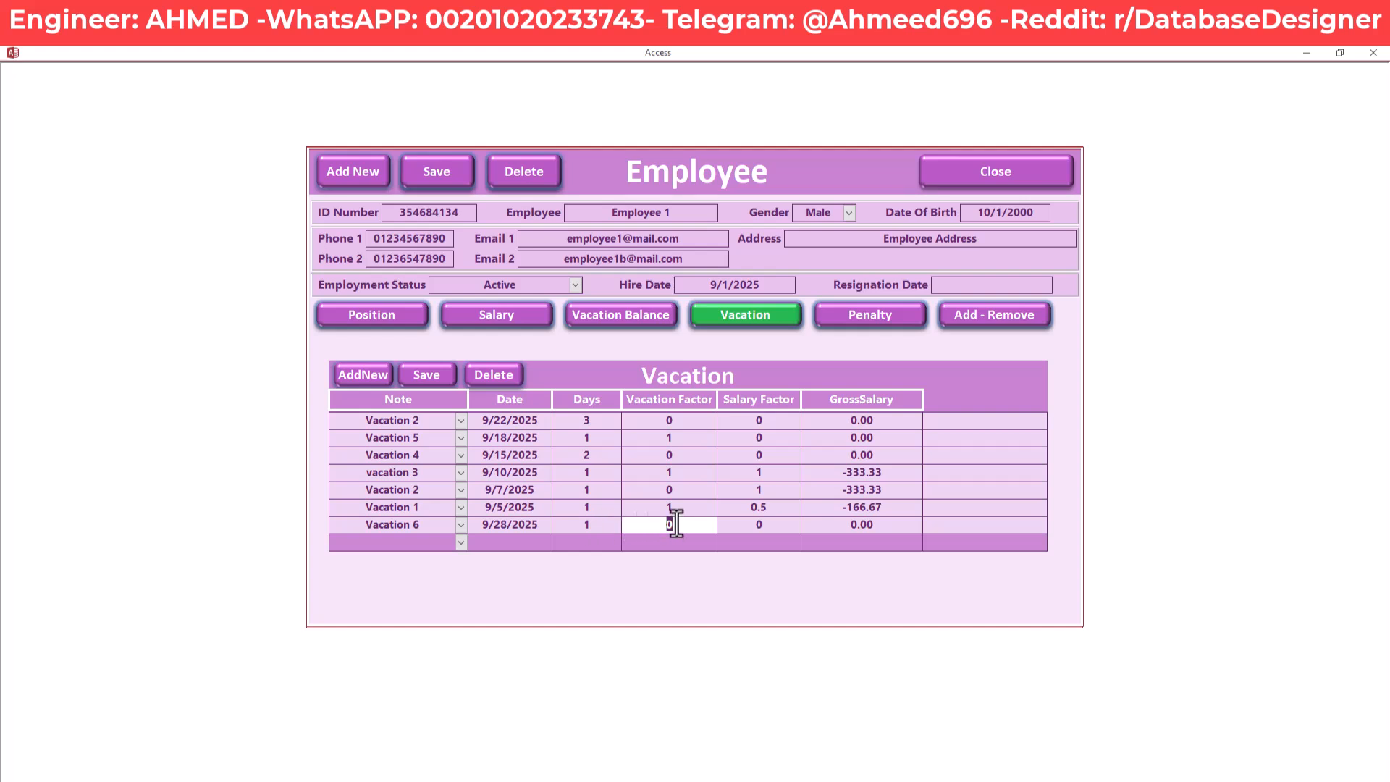
text(1)
key(Tab)
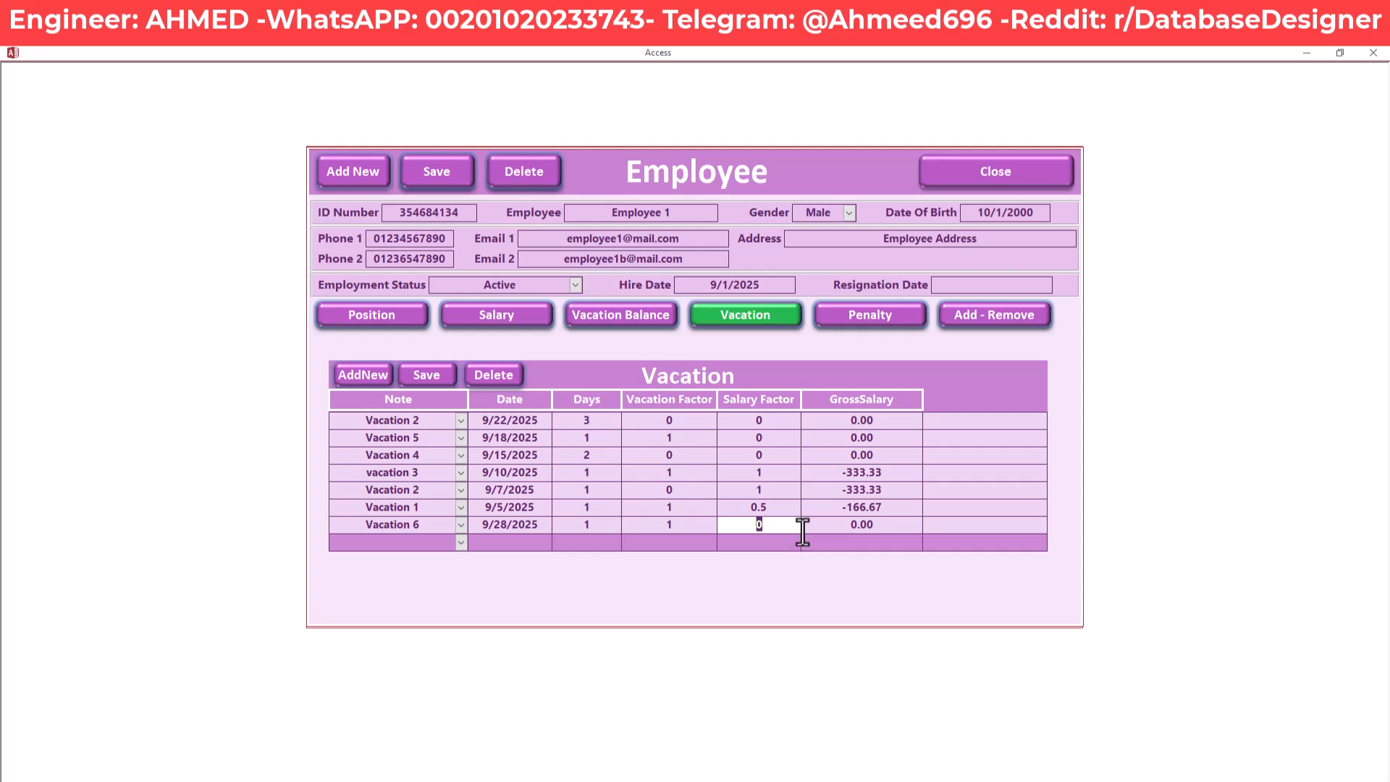
key(Tab)
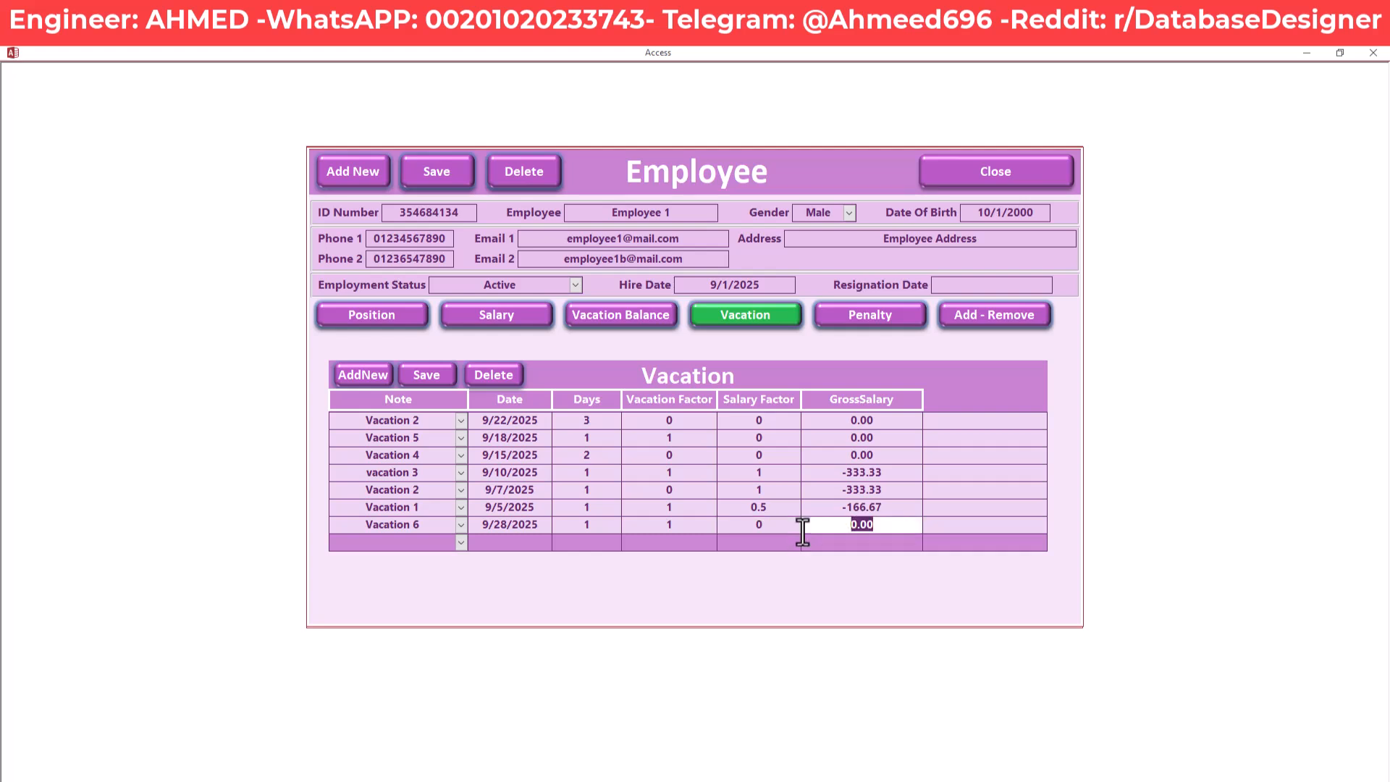
Set Vacation 6's salary factor to 1 and save the record
click(692, 525)
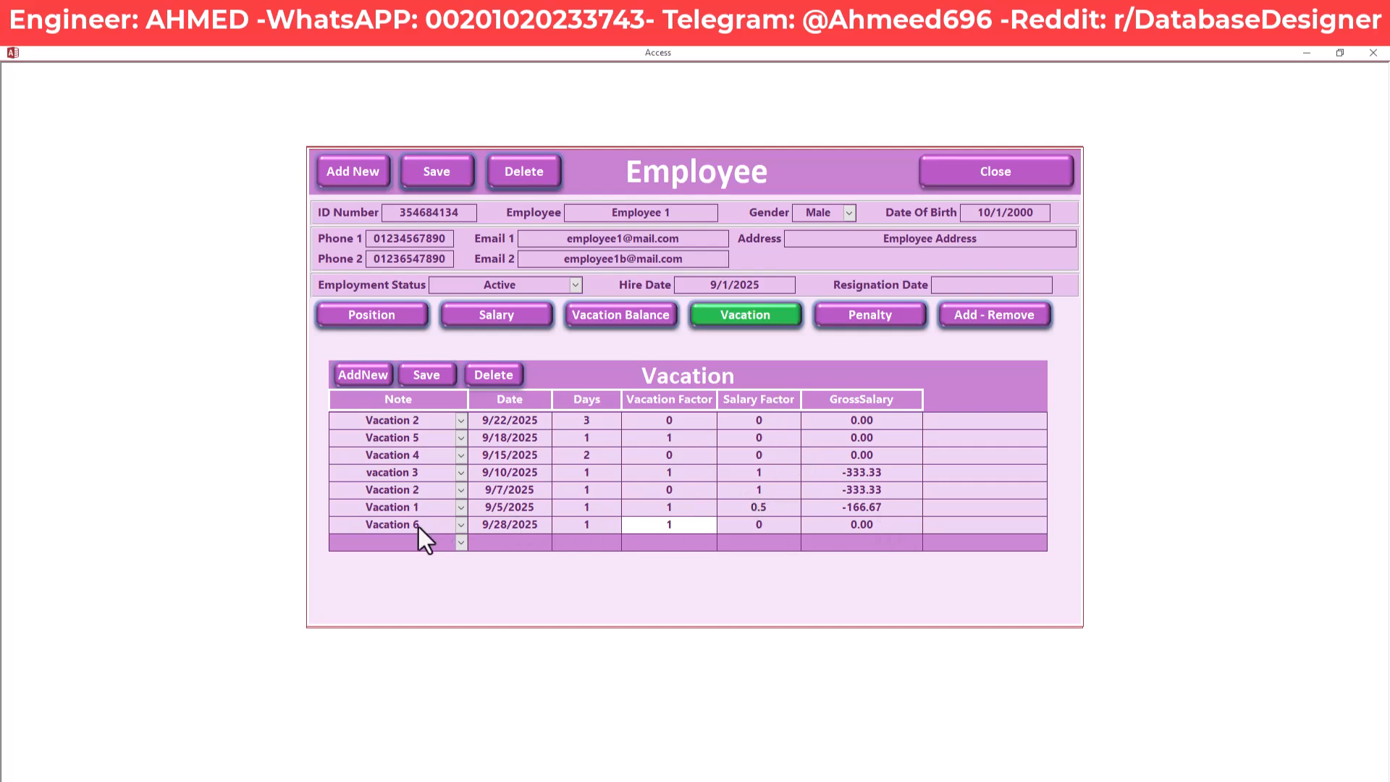
click(774, 528)
drag(774, 528, 737, 526)
text(1)
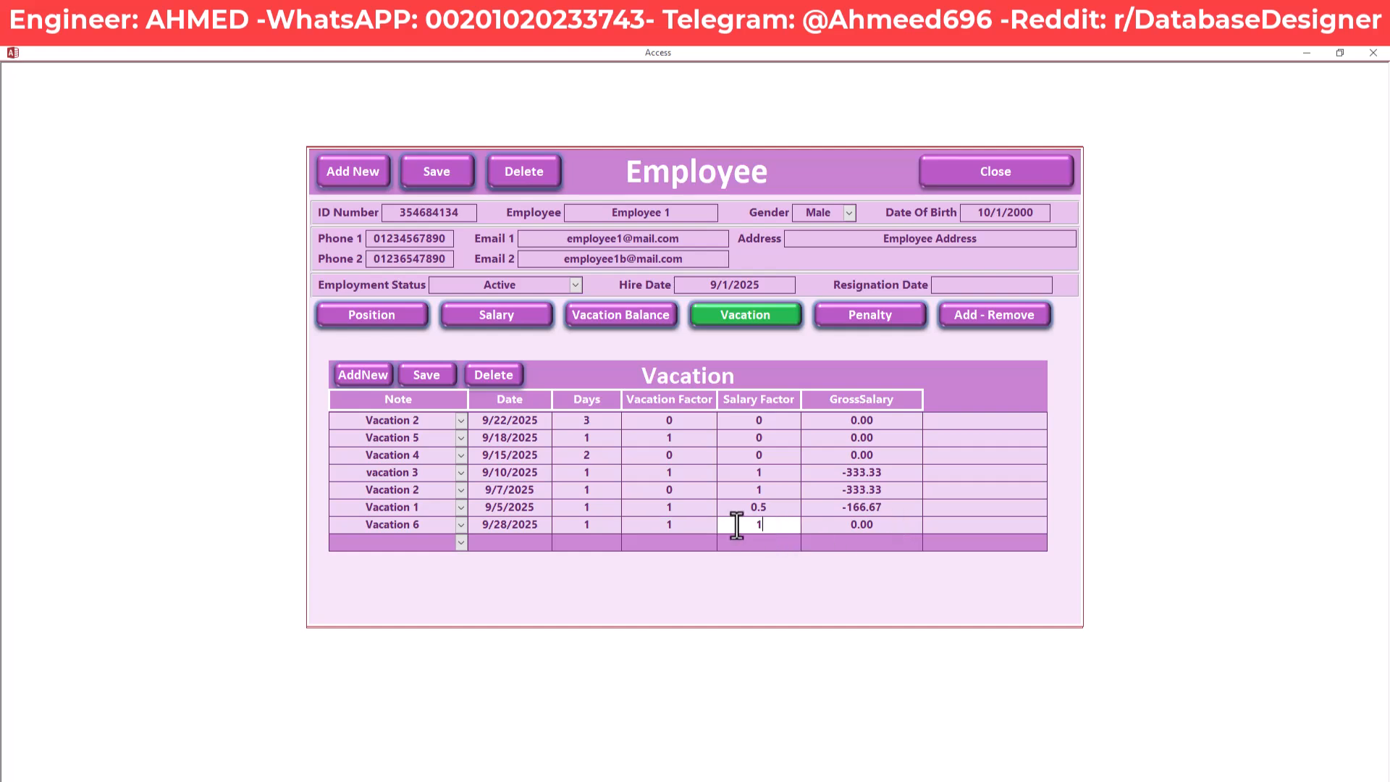
key(Tab)
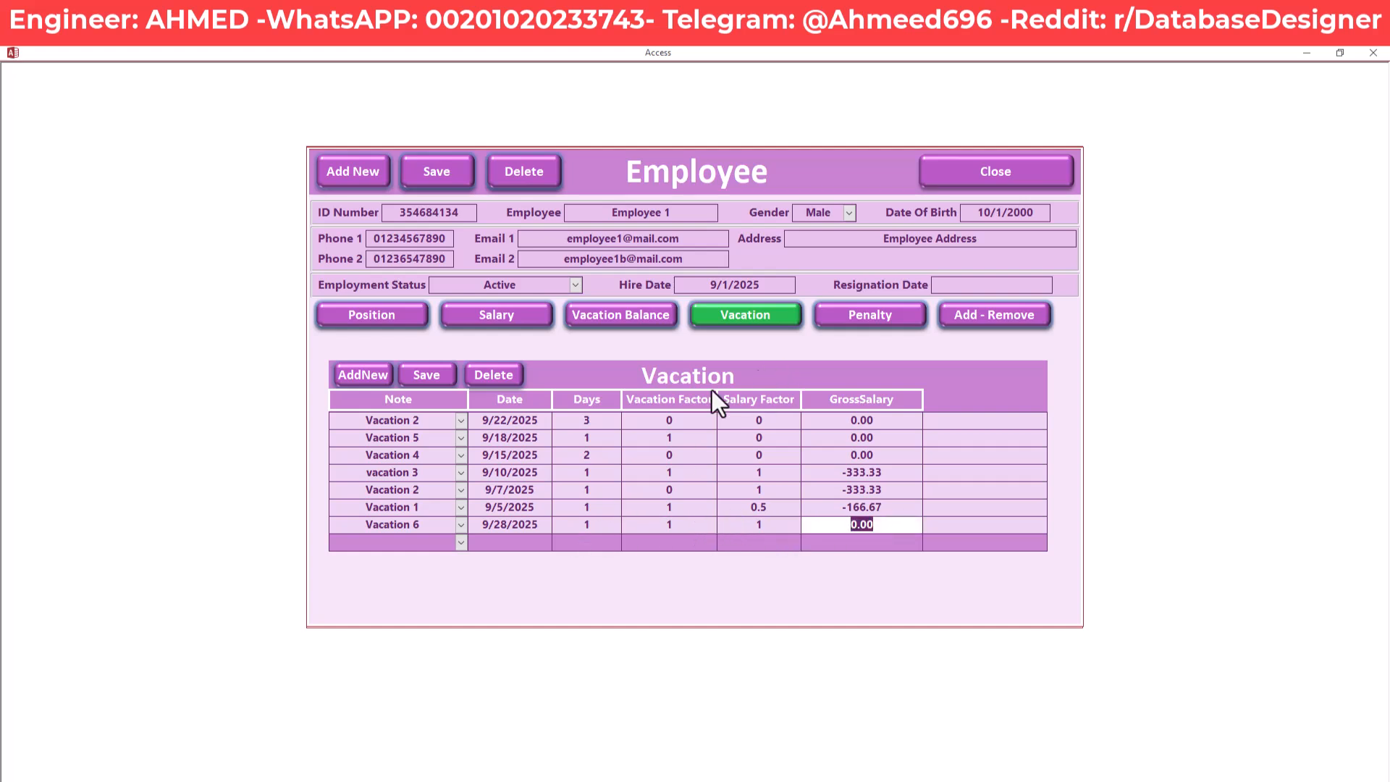
click(426, 372)
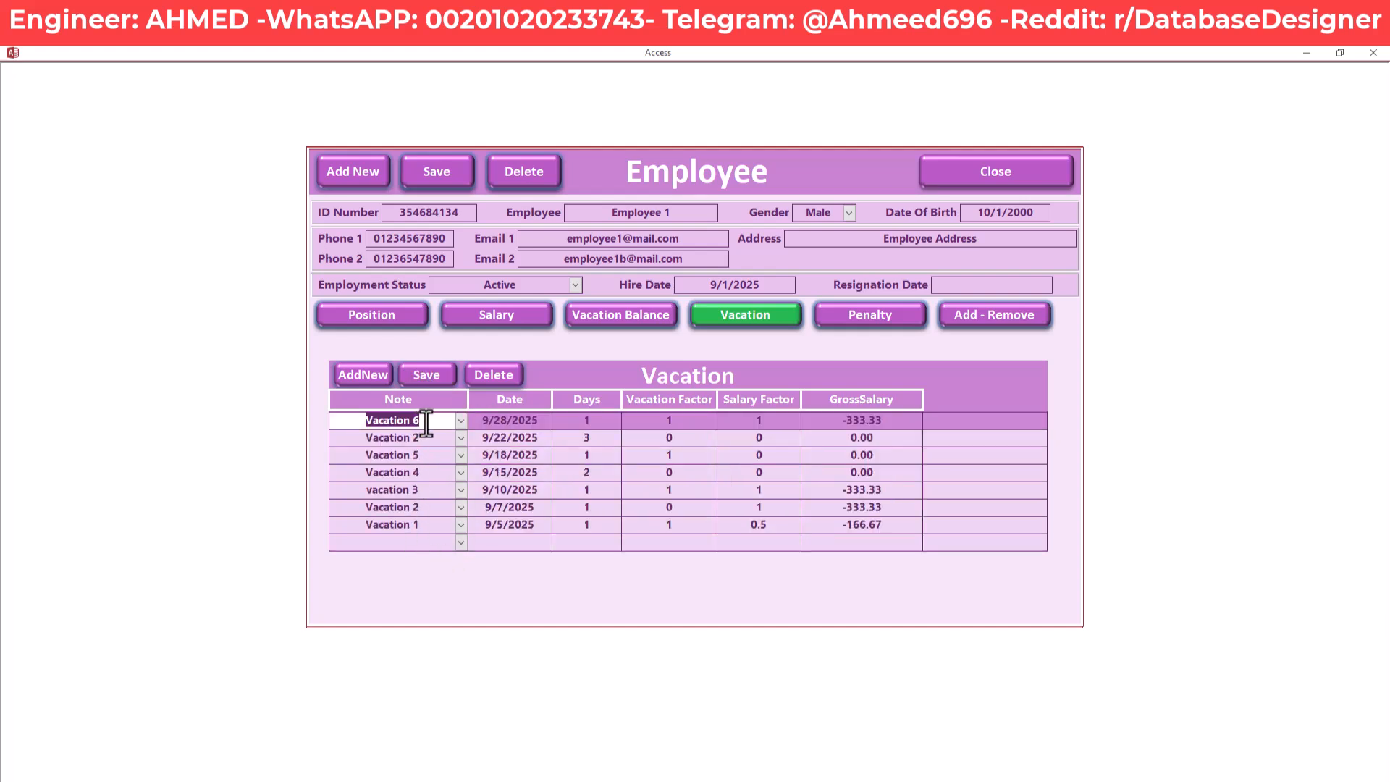
Change Vacation 6's salary factor to 0.5 and let GrossSalary recalculate
click(861, 421)
click(774, 423)
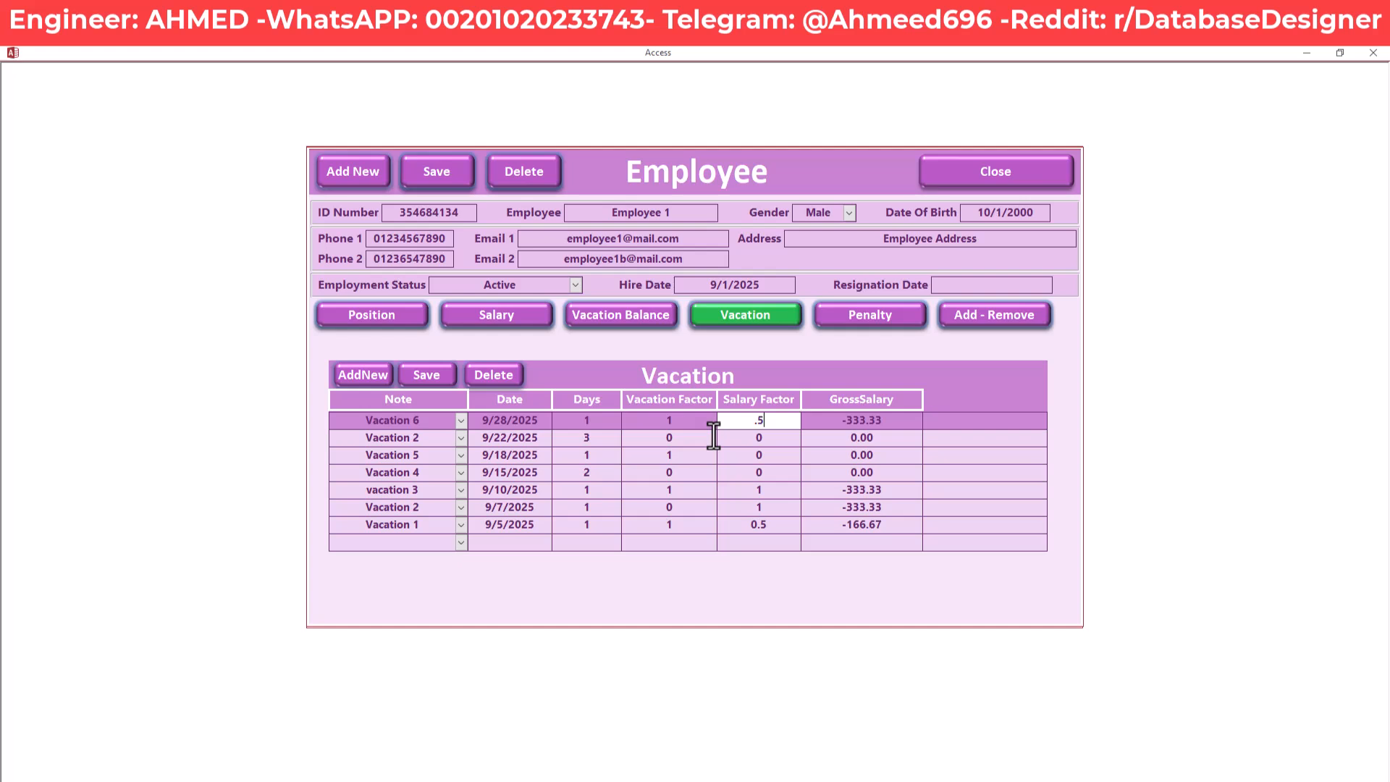
key(Tab)
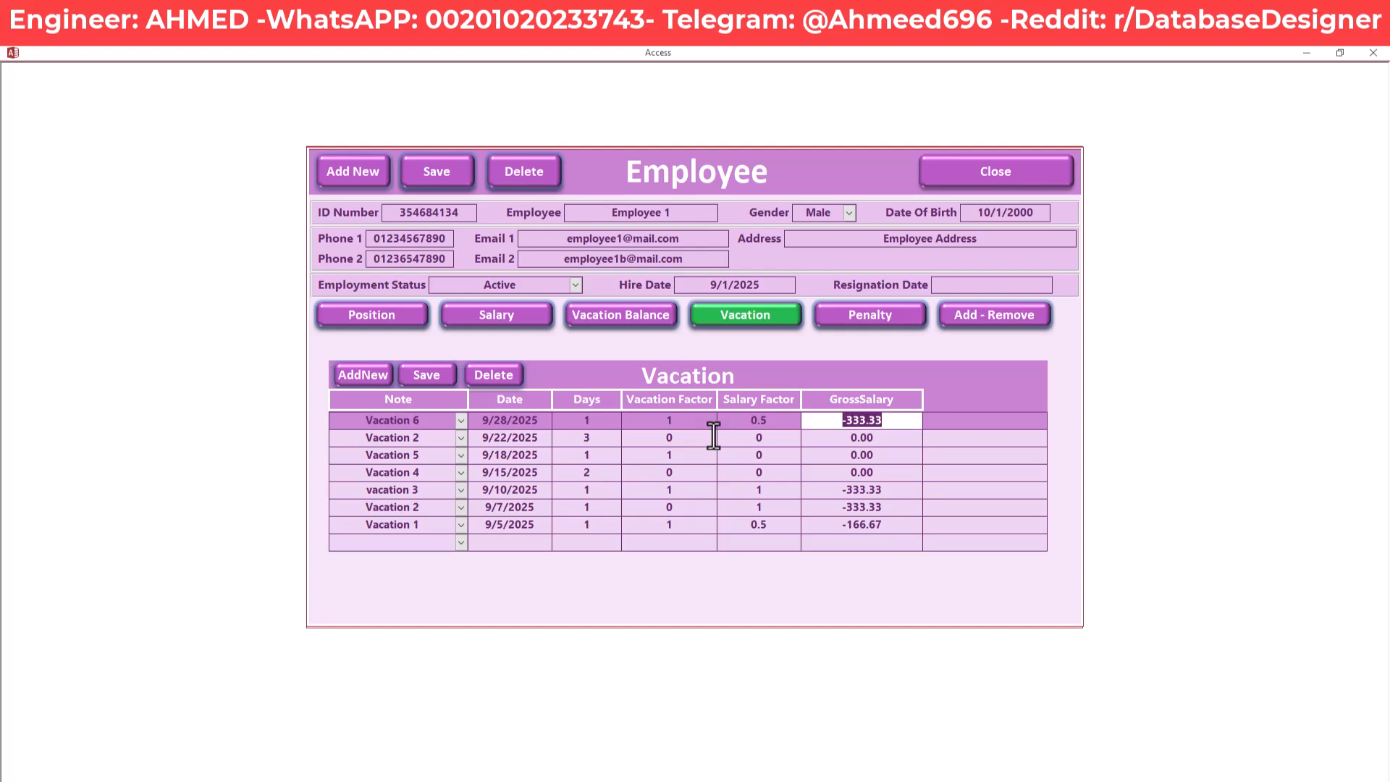
key(Tab)
Re-enter Vacation 6's vacation factor and replace the 0.5 salary factor with 0
click(767, 433)
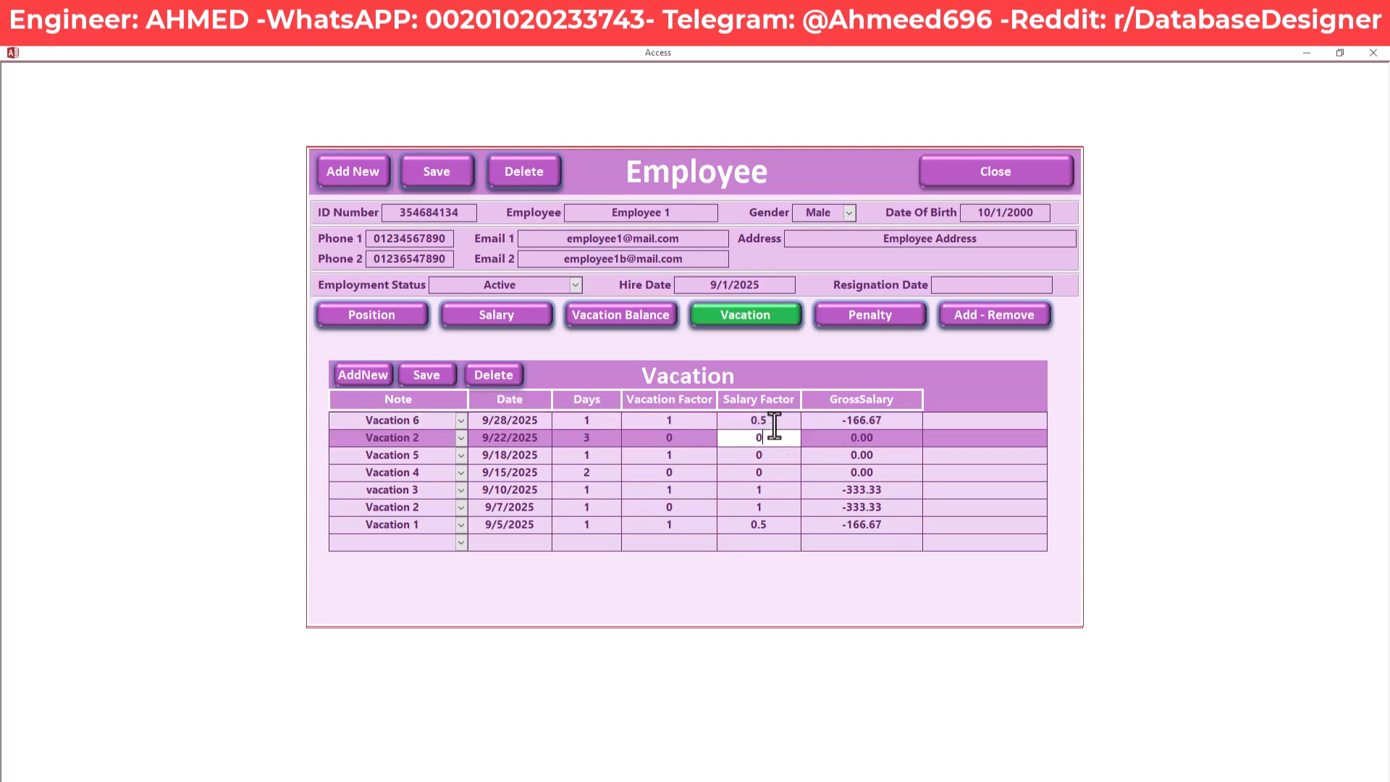
click(734, 423)
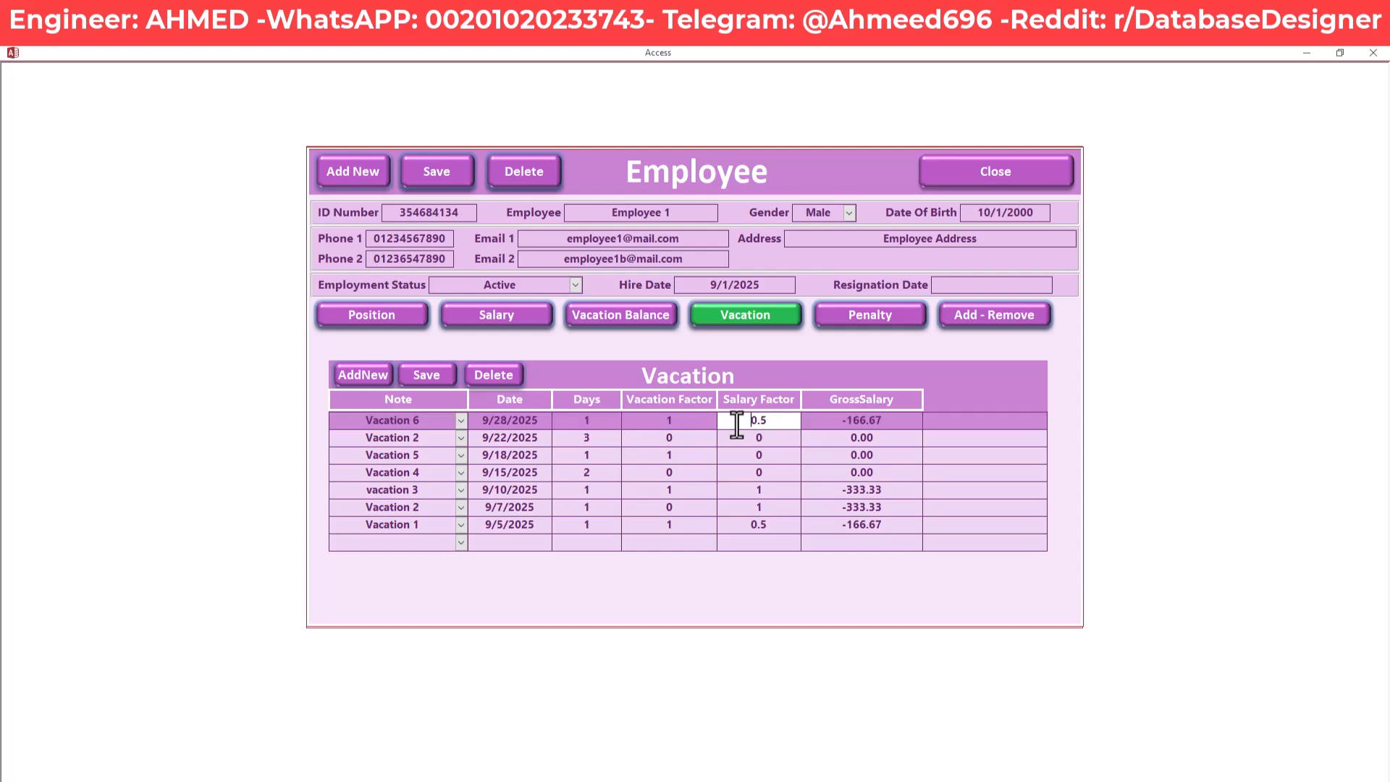
drag(765, 423, 742, 423)
click(679, 427)
text(1)
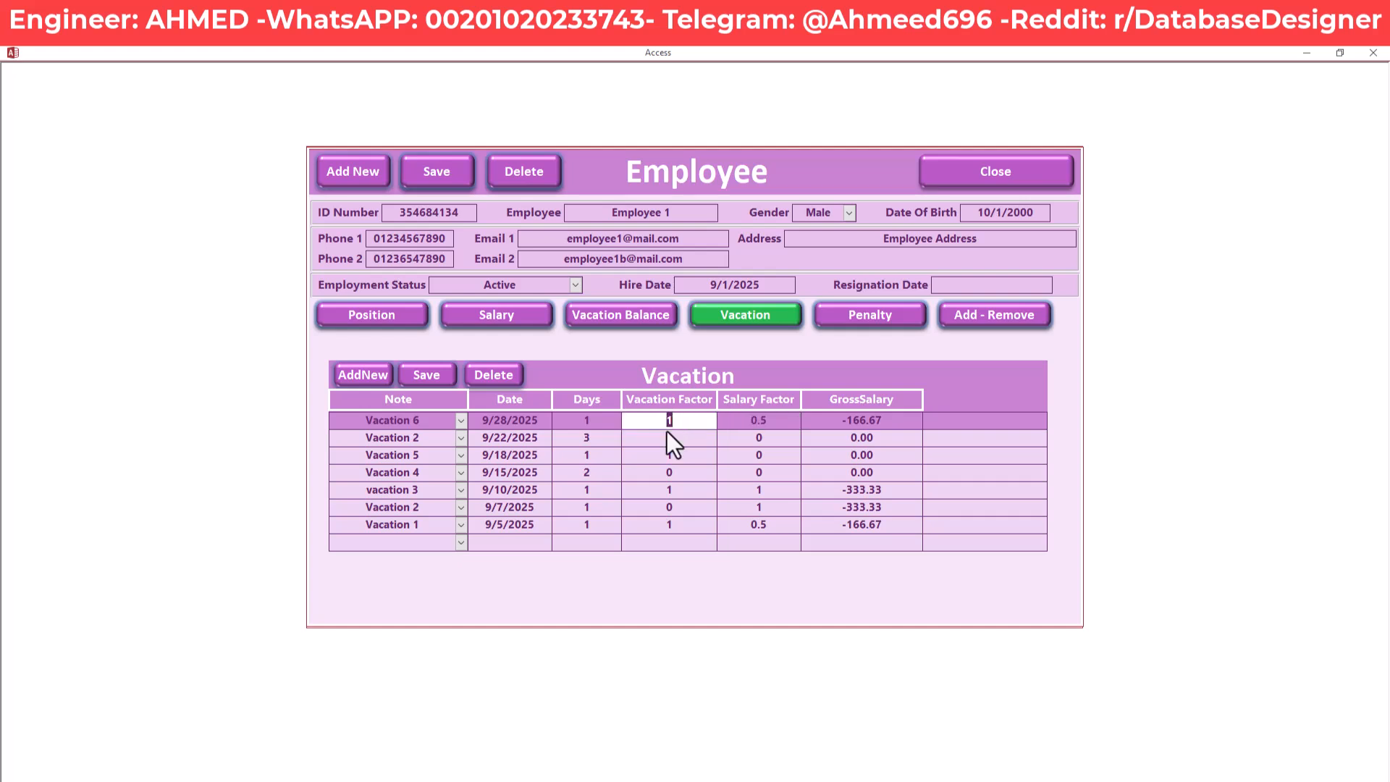
key(Tab)
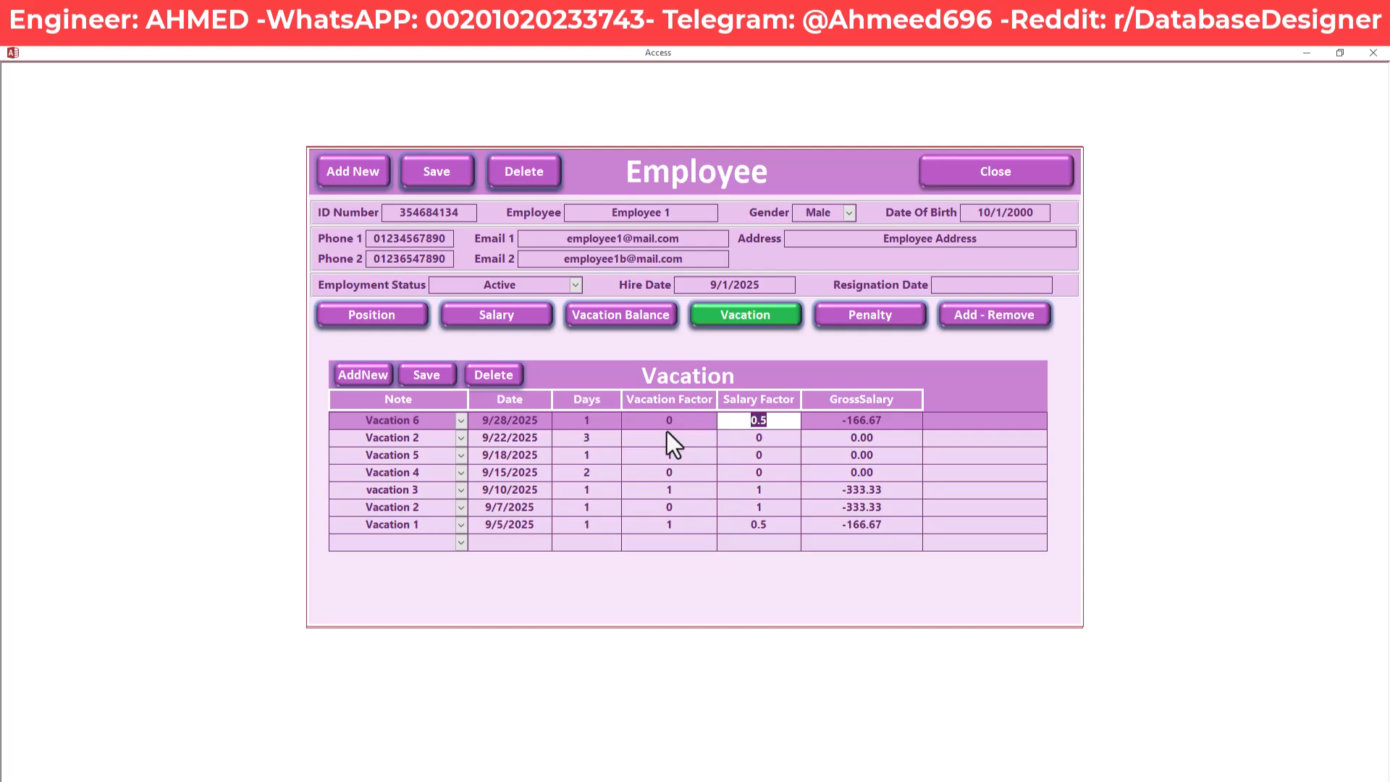
key(BackSpace)
text(0)
key(Tab)
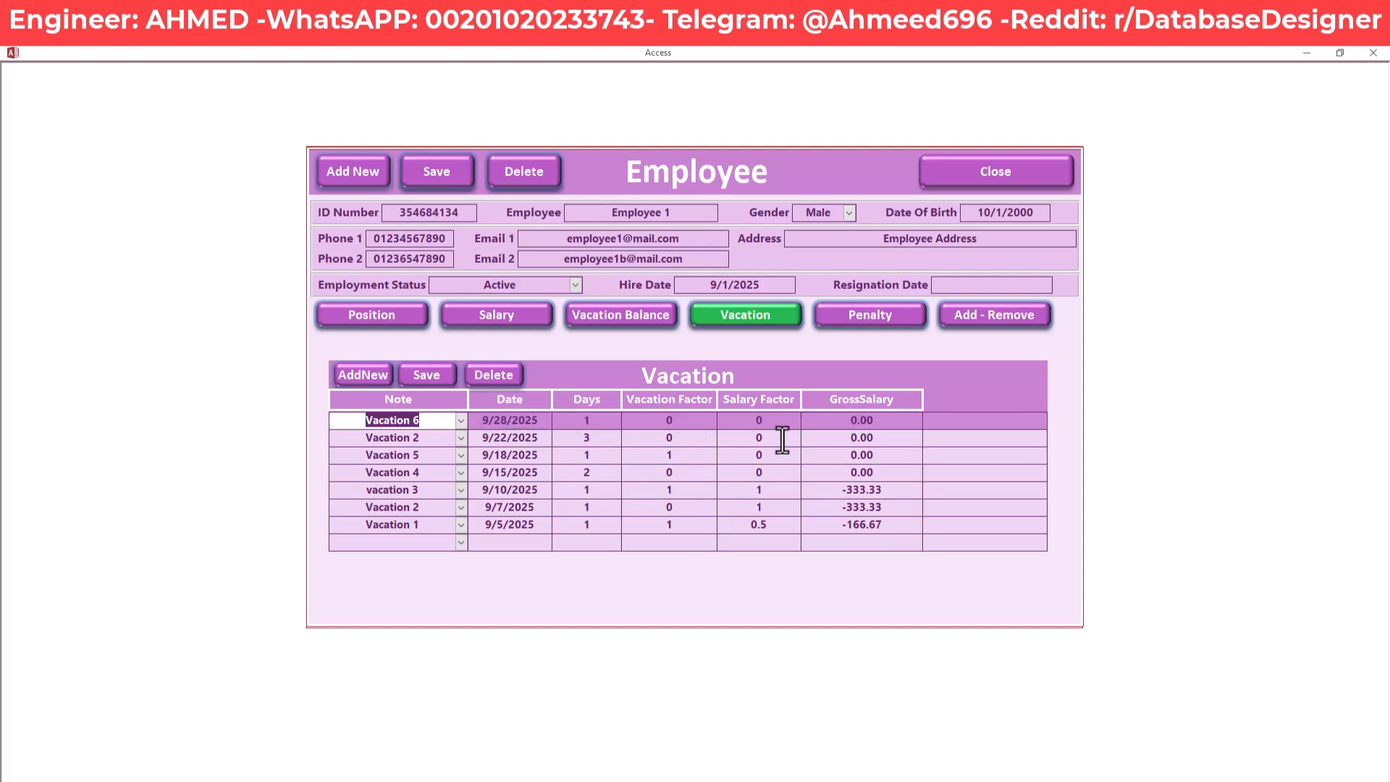
click(780, 438)
click(662, 437)
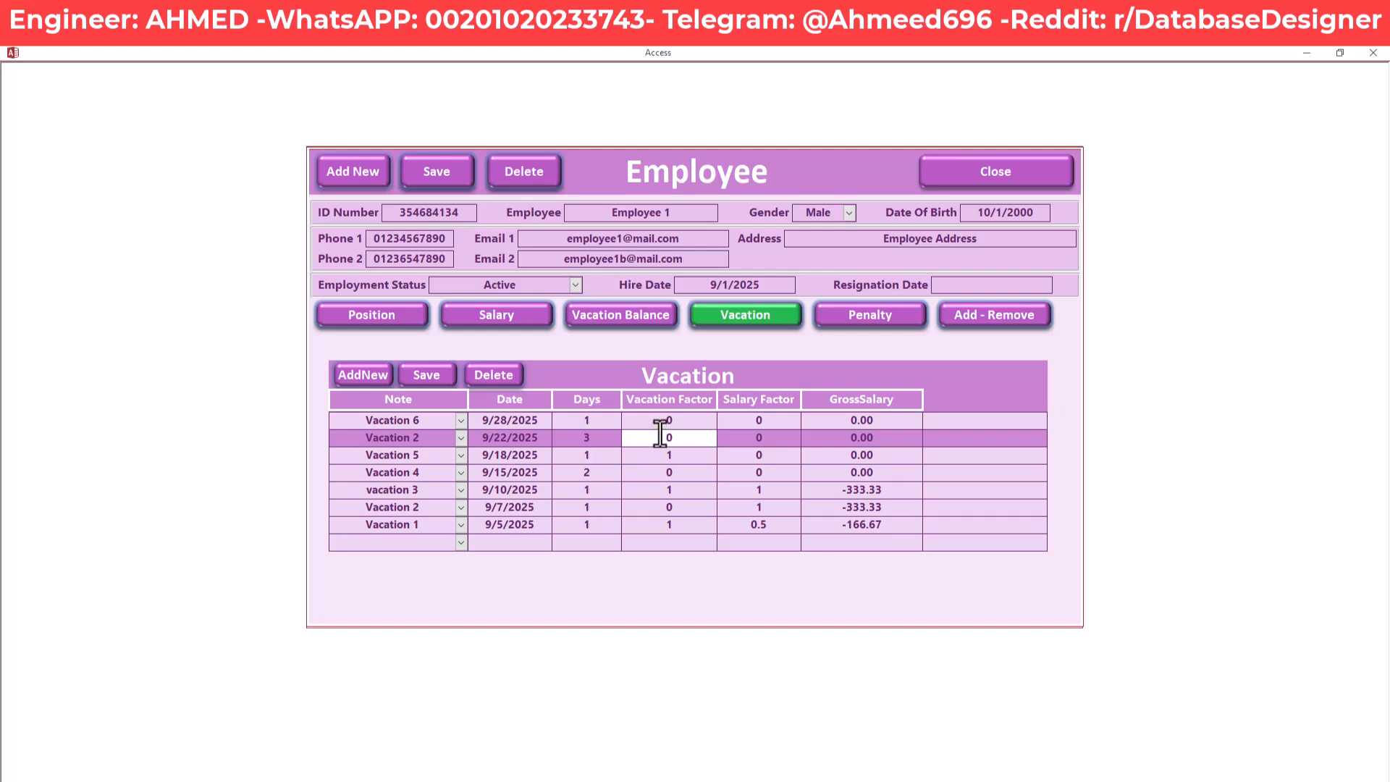
click(884, 421)
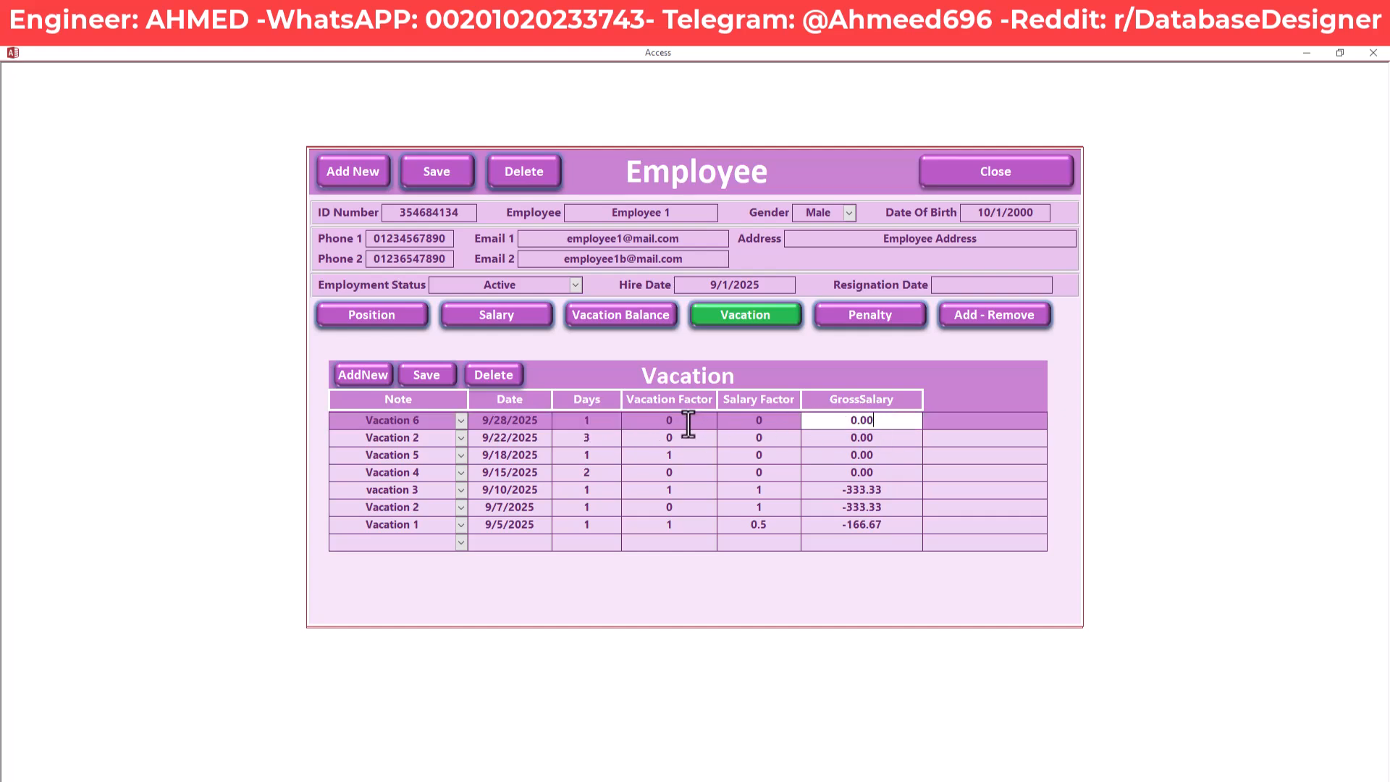
click(664, 423)
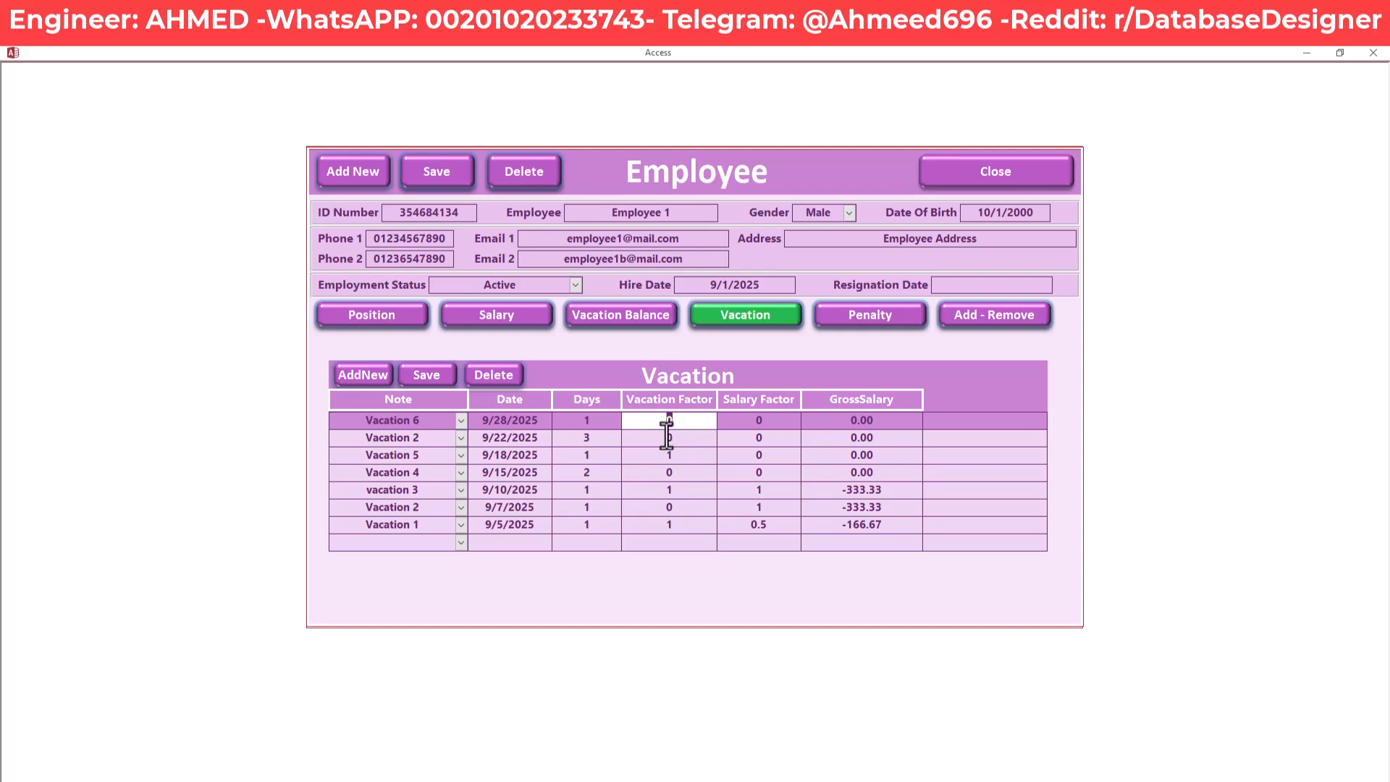
text(1)
key(Tab)
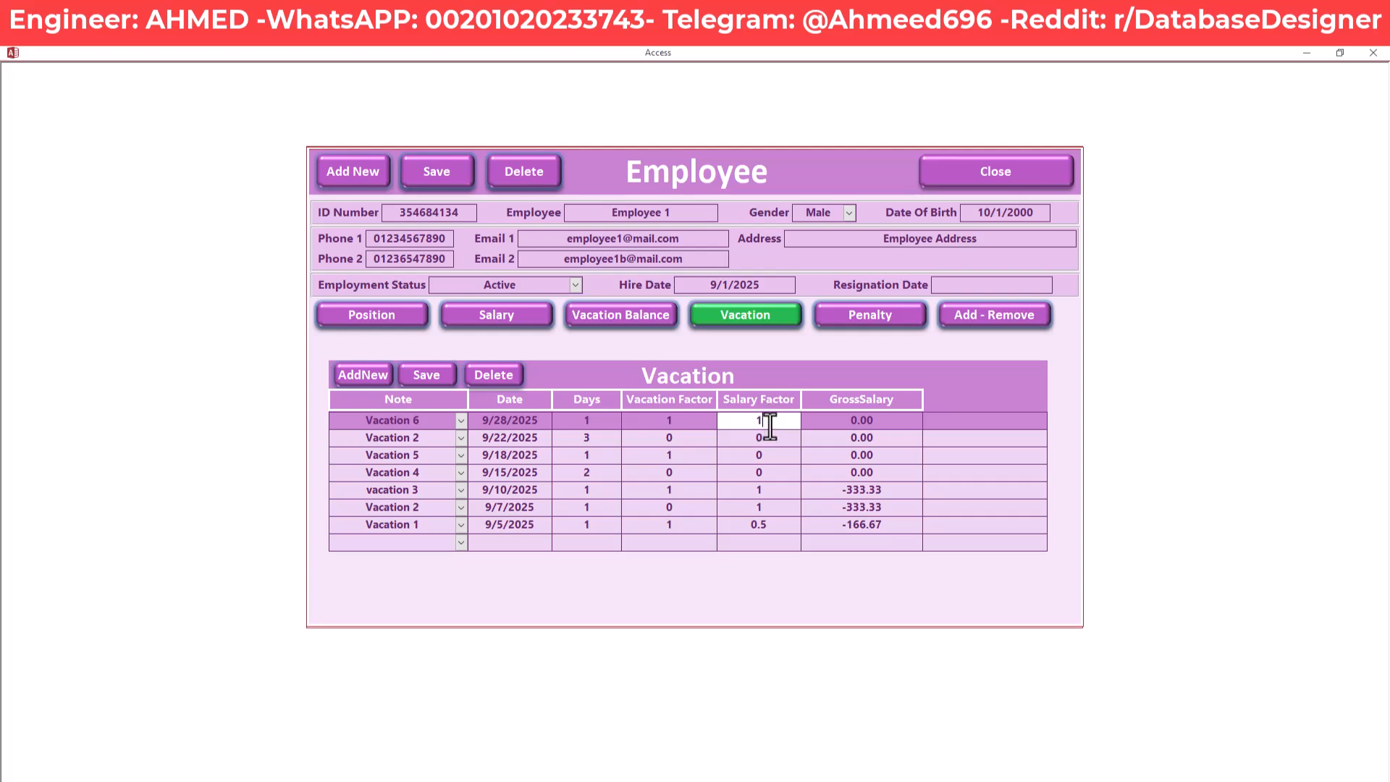
key(Tab)
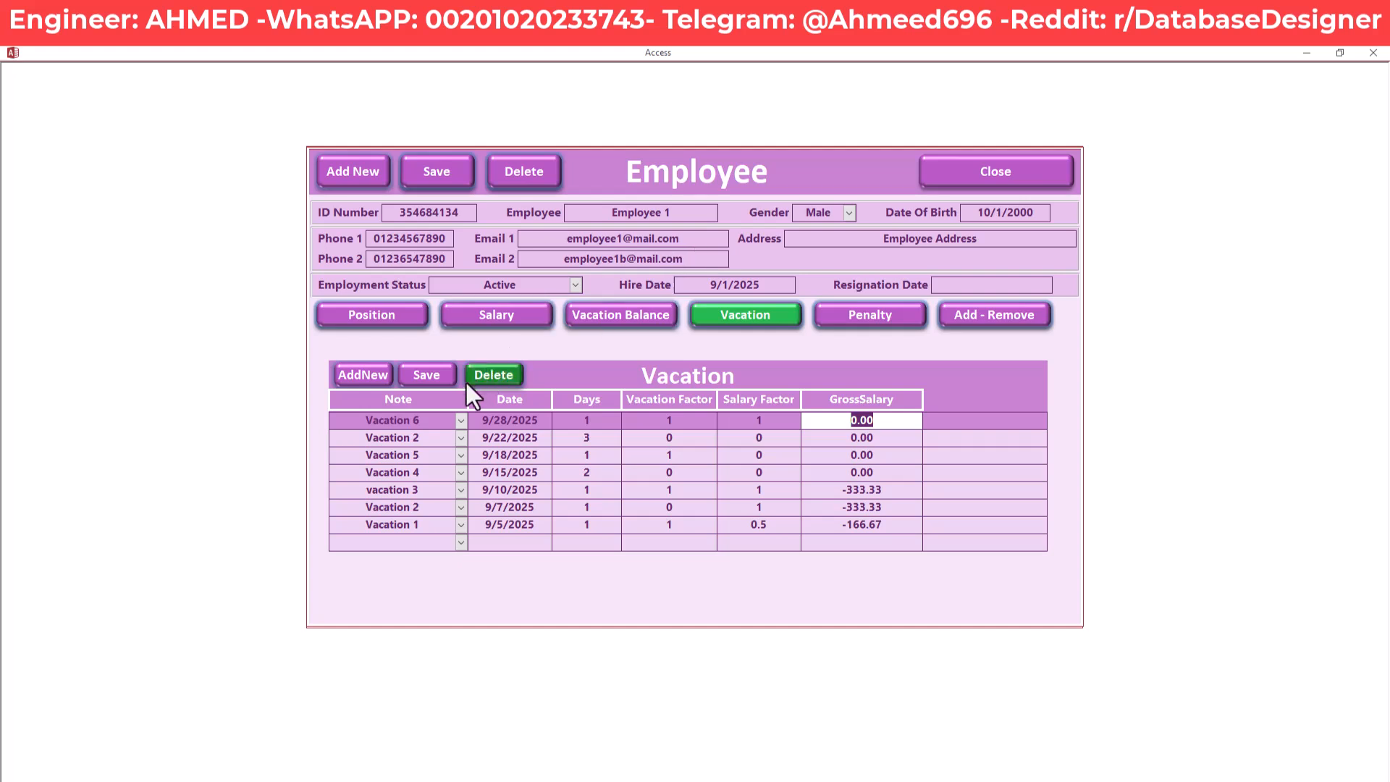
click(427, 375)
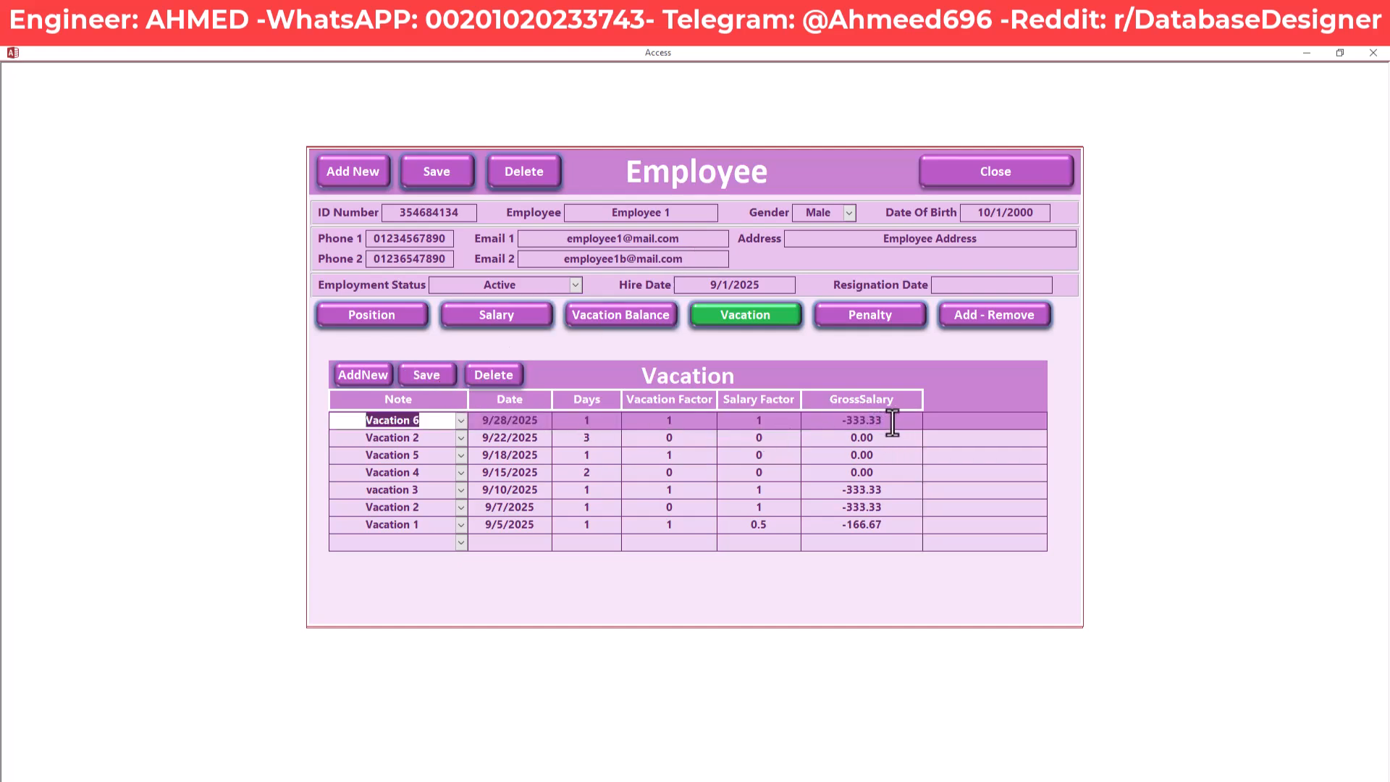
mouse_move(892, 423)
mouse_down()
mouse_move(811, 425)
mouse_move(914, 425)
mouse_up()
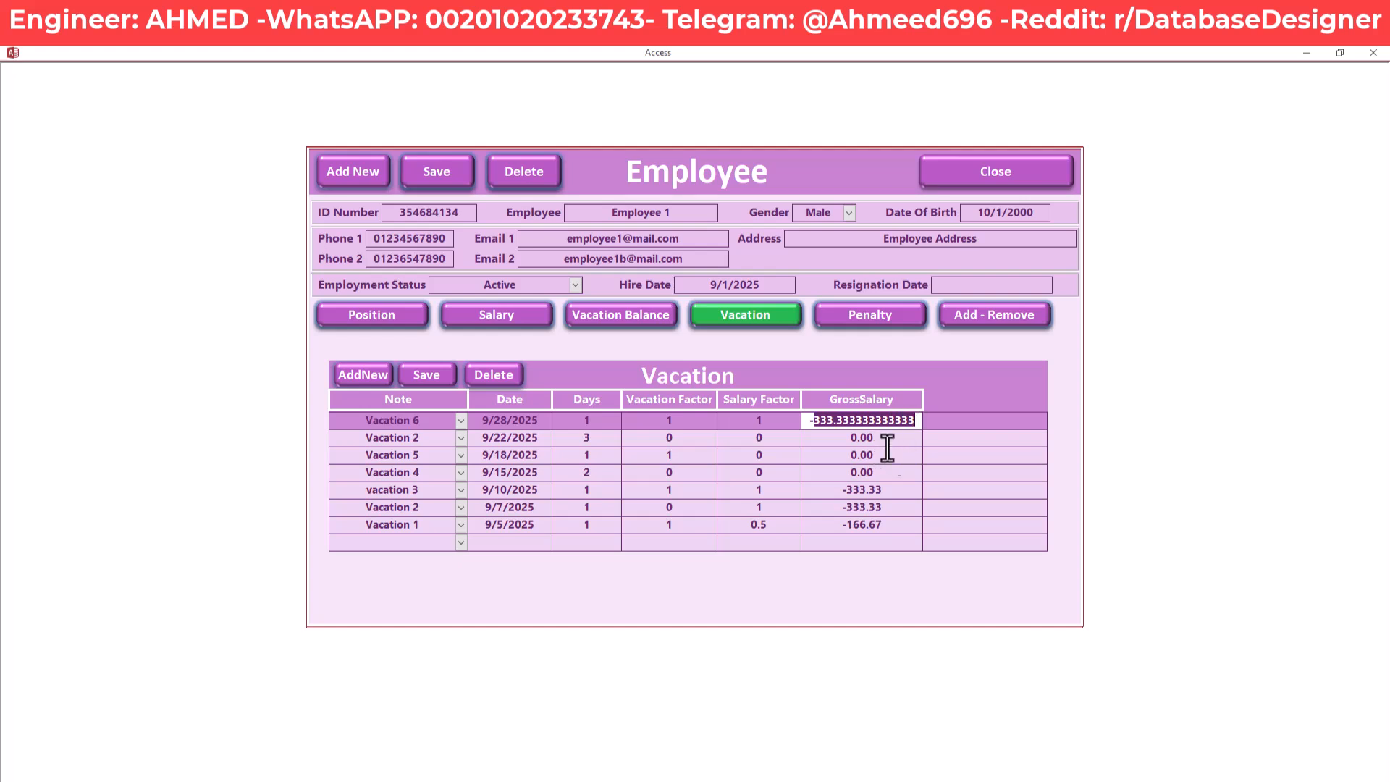
click(886, 442)
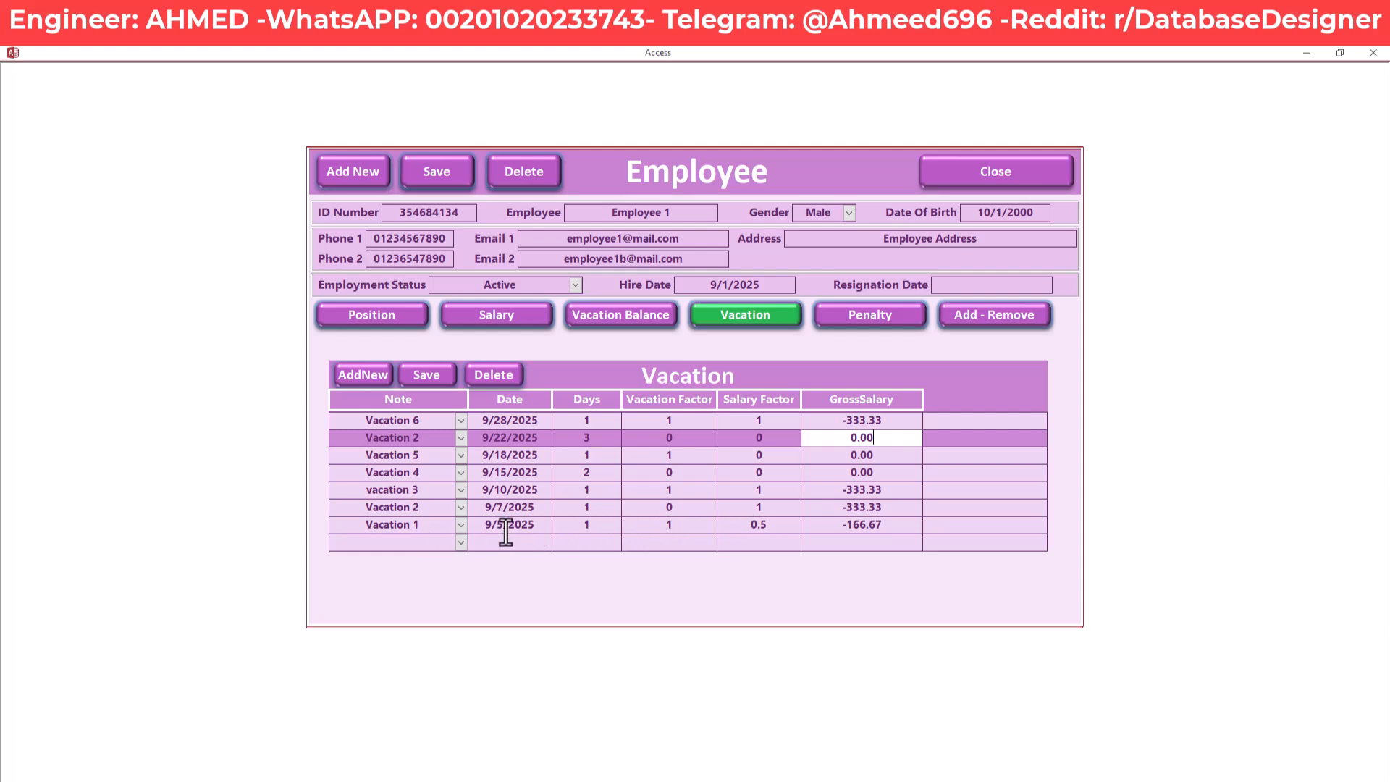
drag(536, 524, 458, 527)
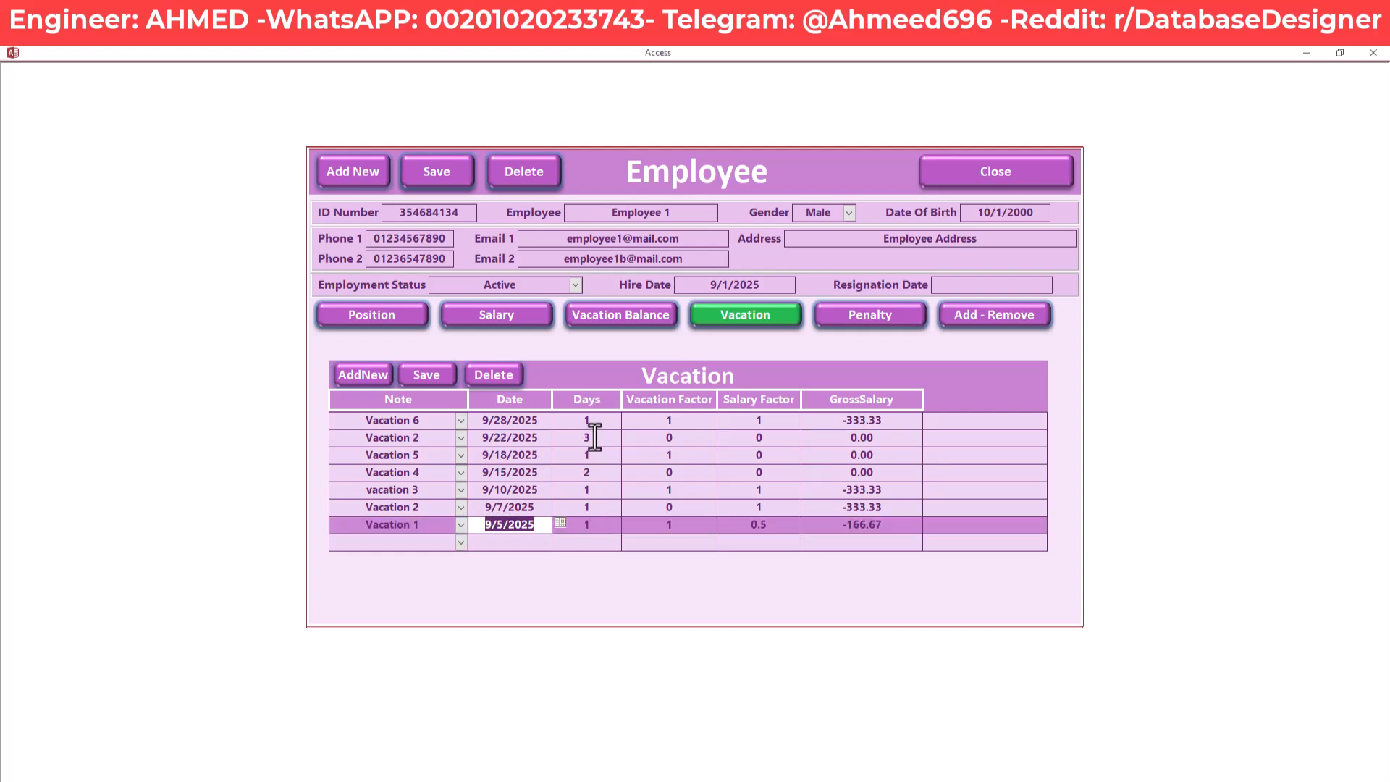
key(Tab)
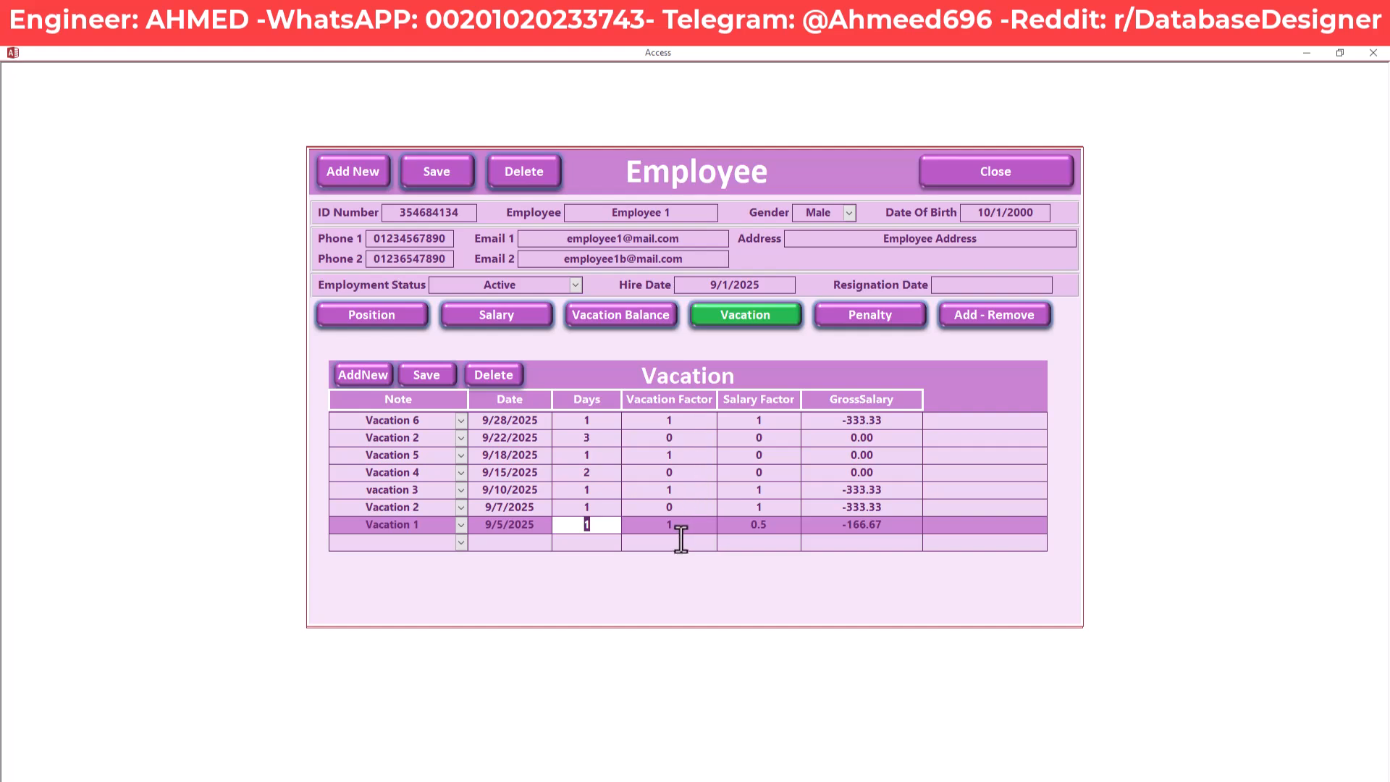
key(Tab)
key(shift+Tab)
key(Tab)
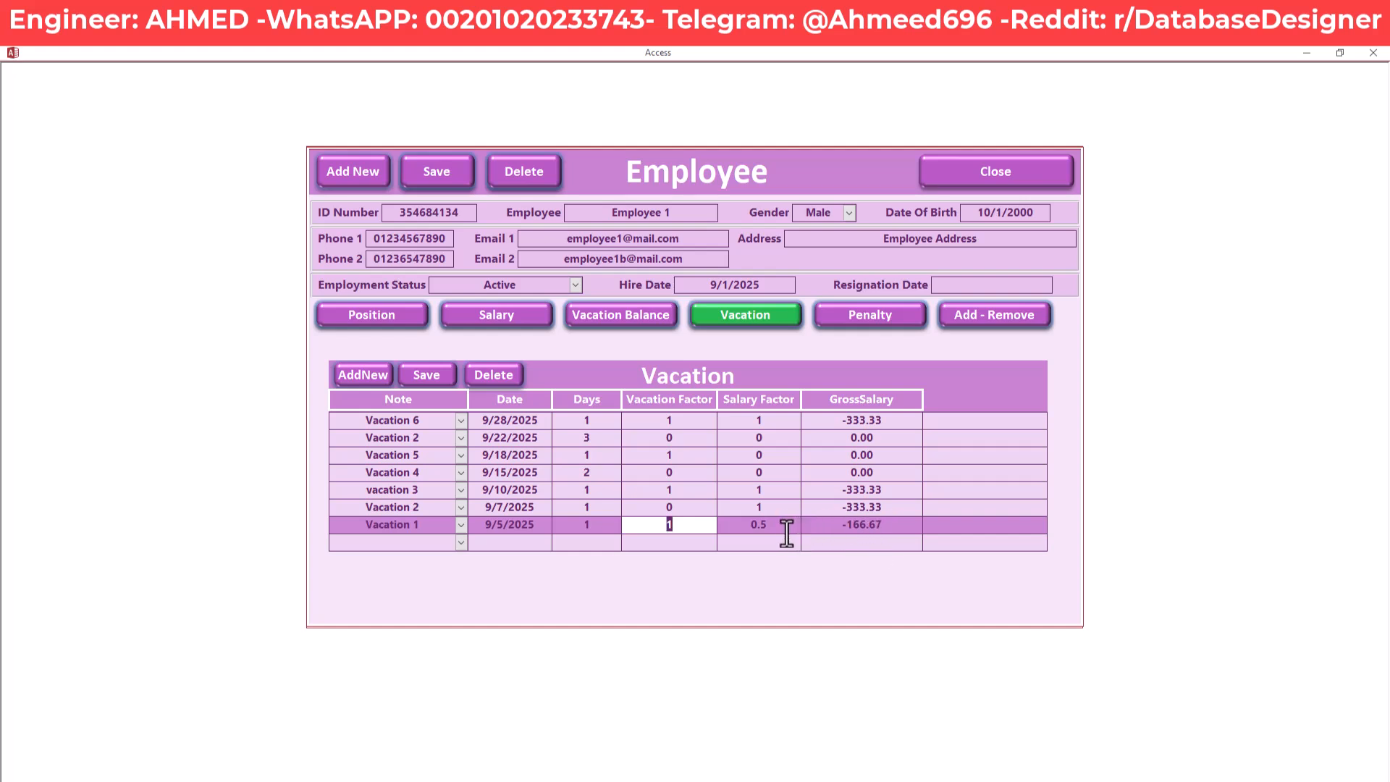
click(761, 454)
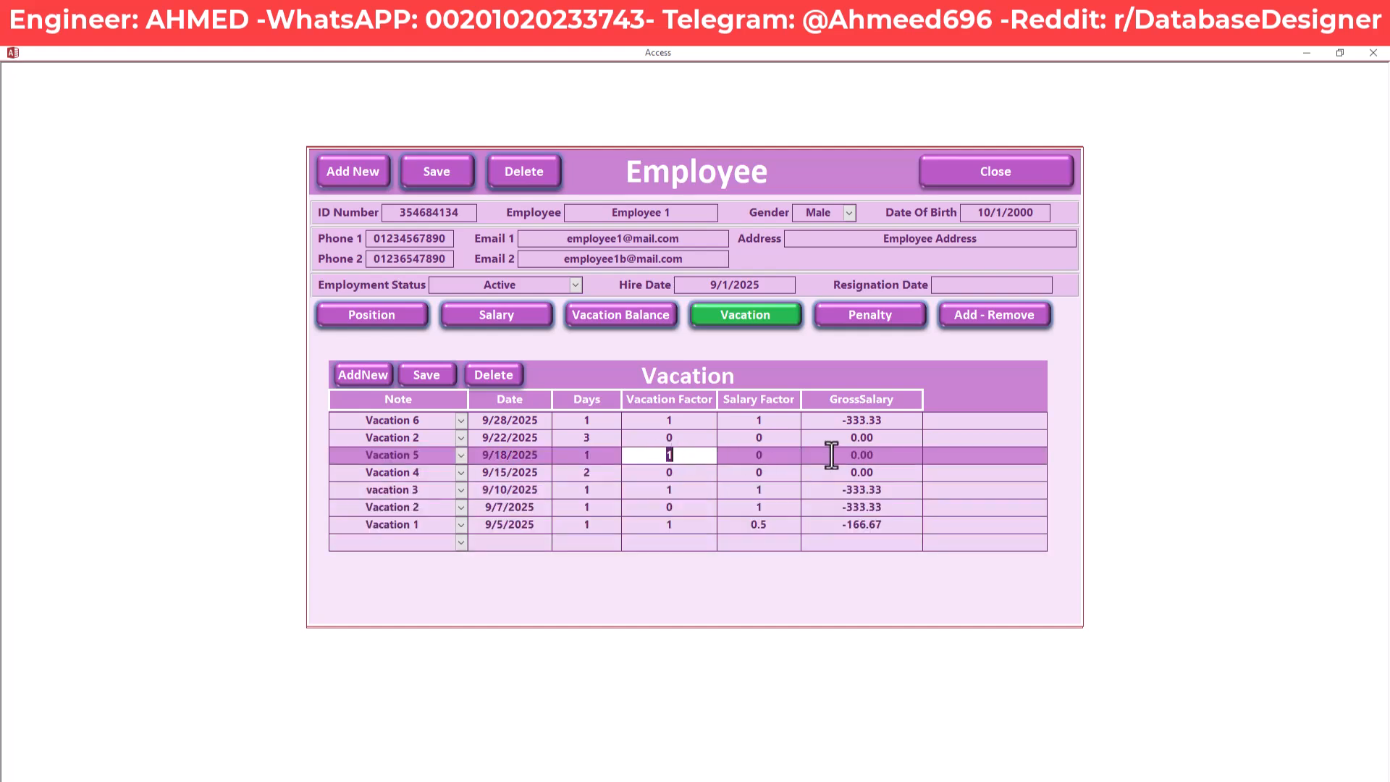
click(880, 455)
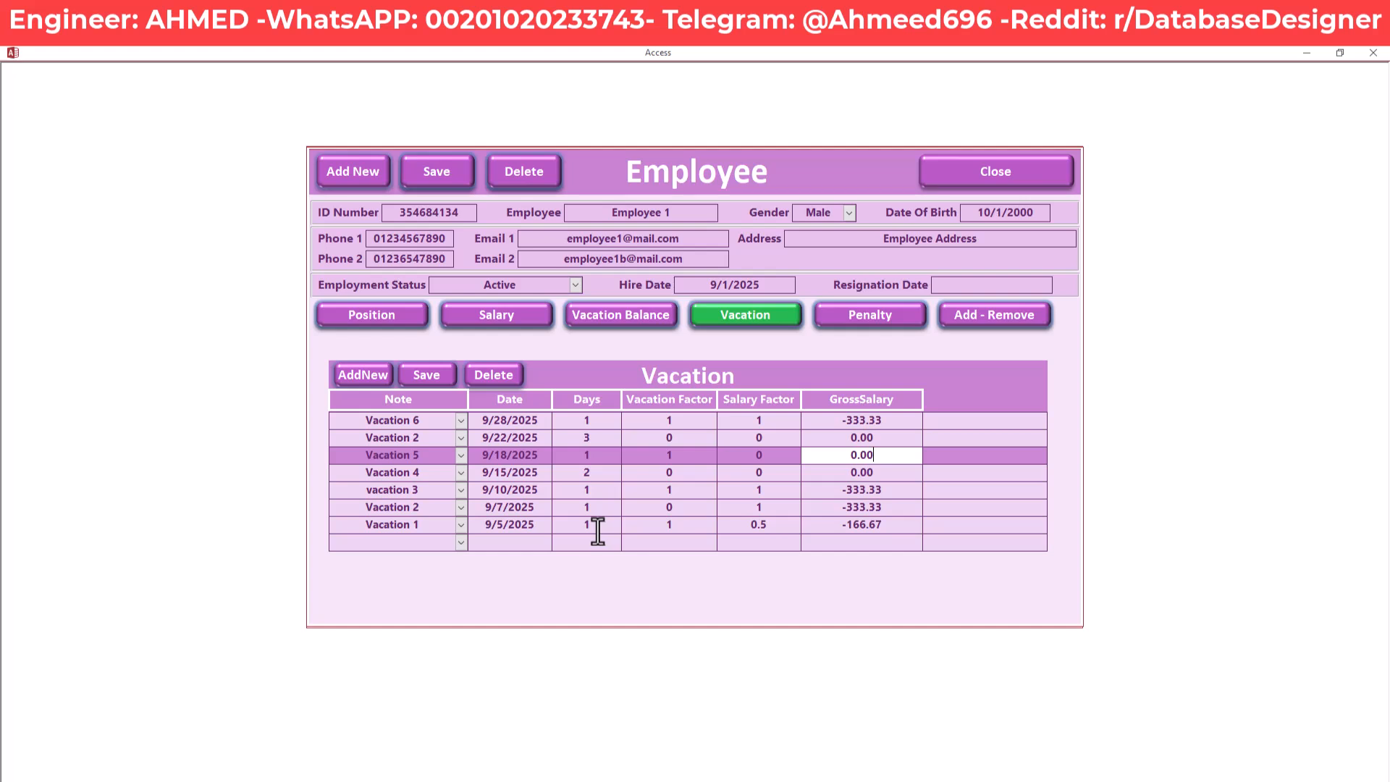
click(573, 526)
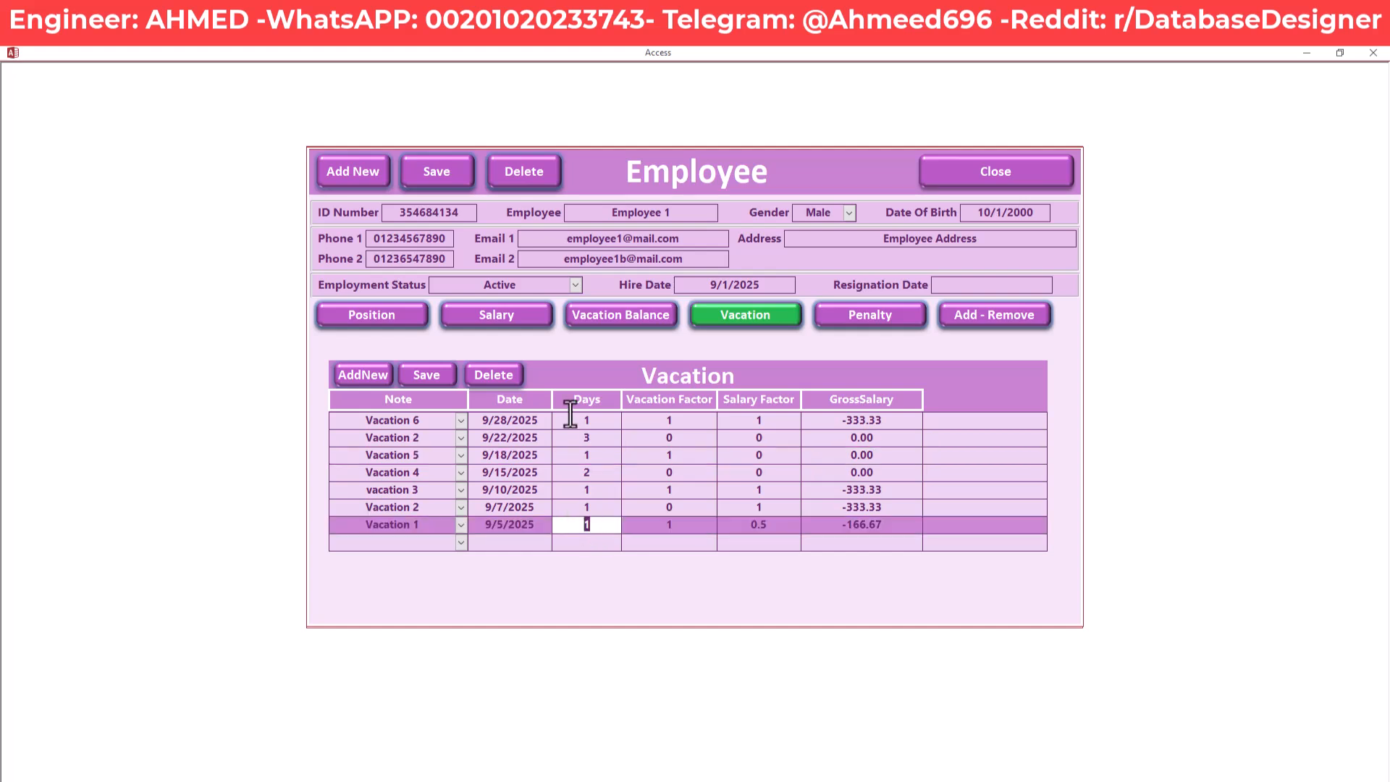
click(624, 319)
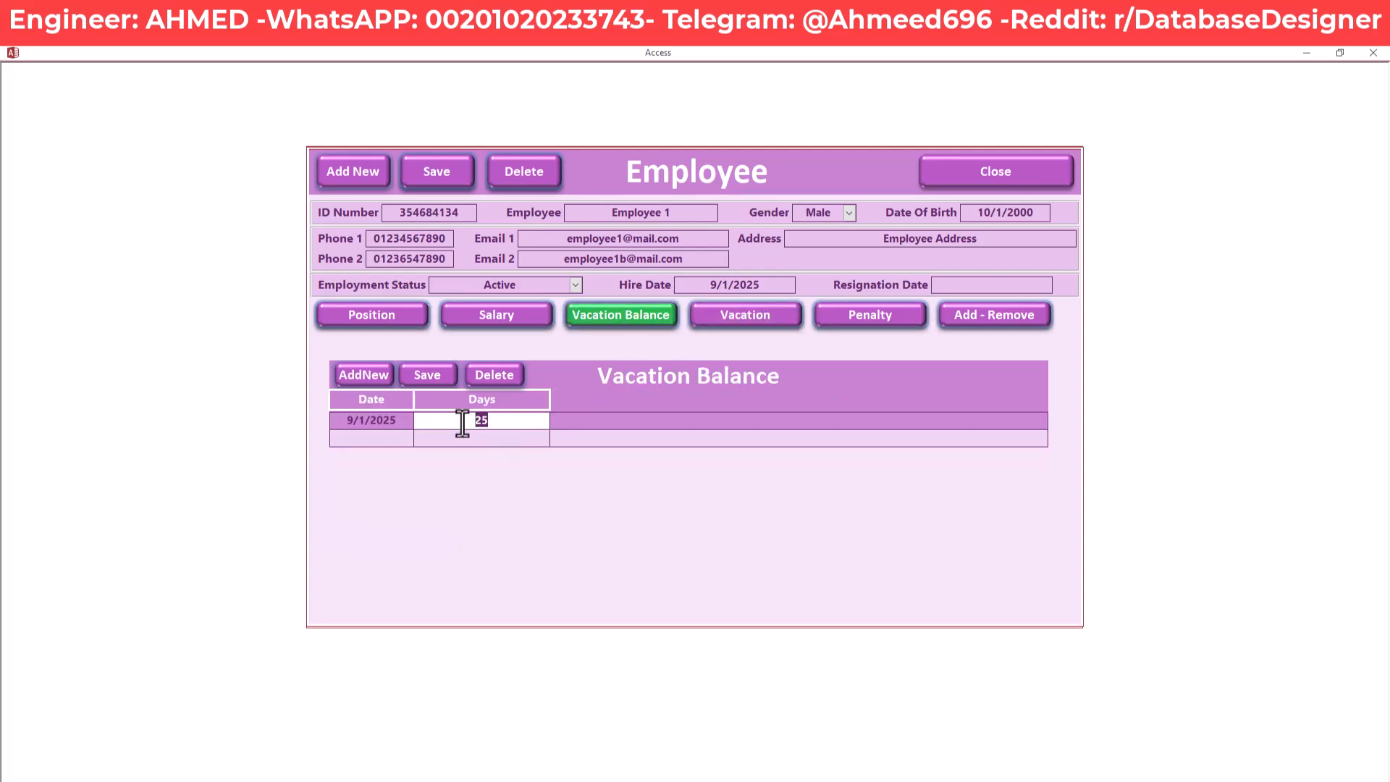
click(732, 323)
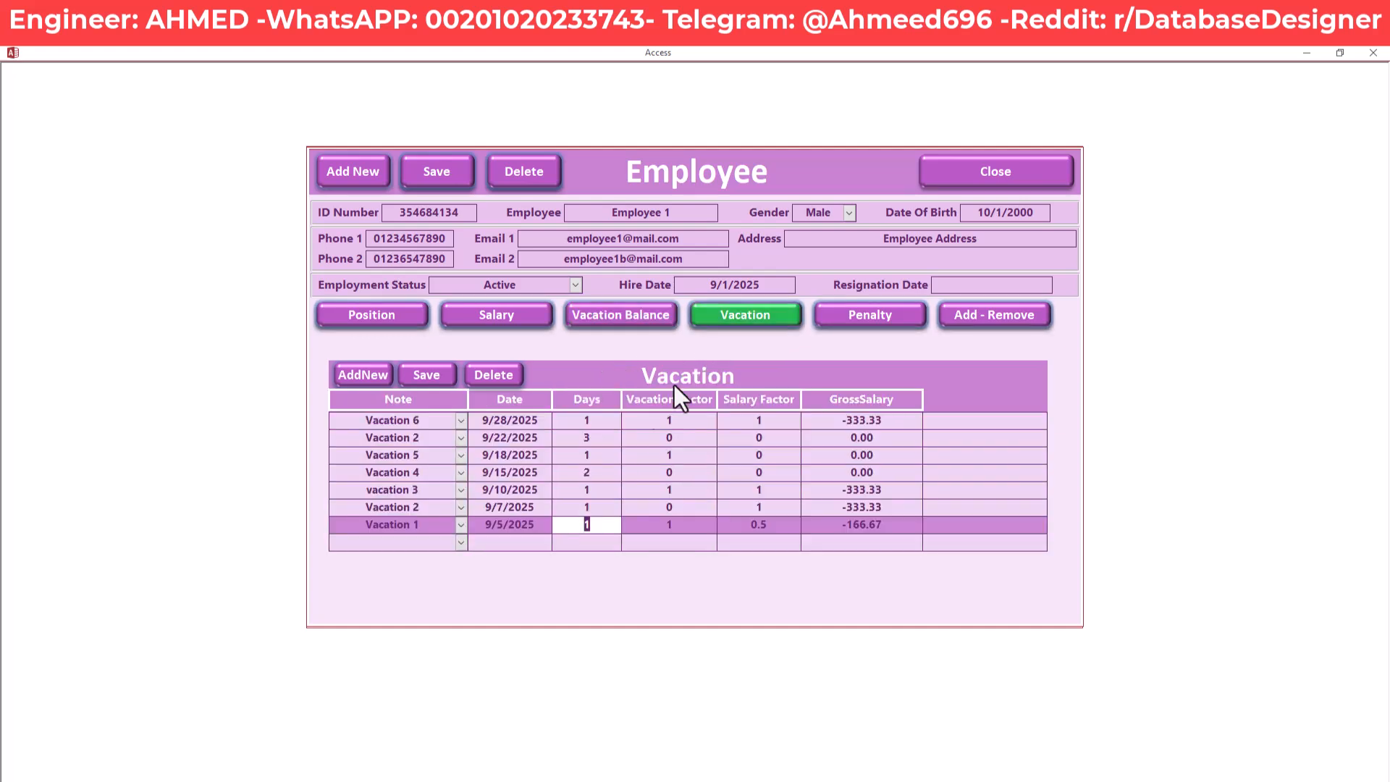
Check the employee's 25-day vacation balance, then return to the vacation list
click(570, 507)
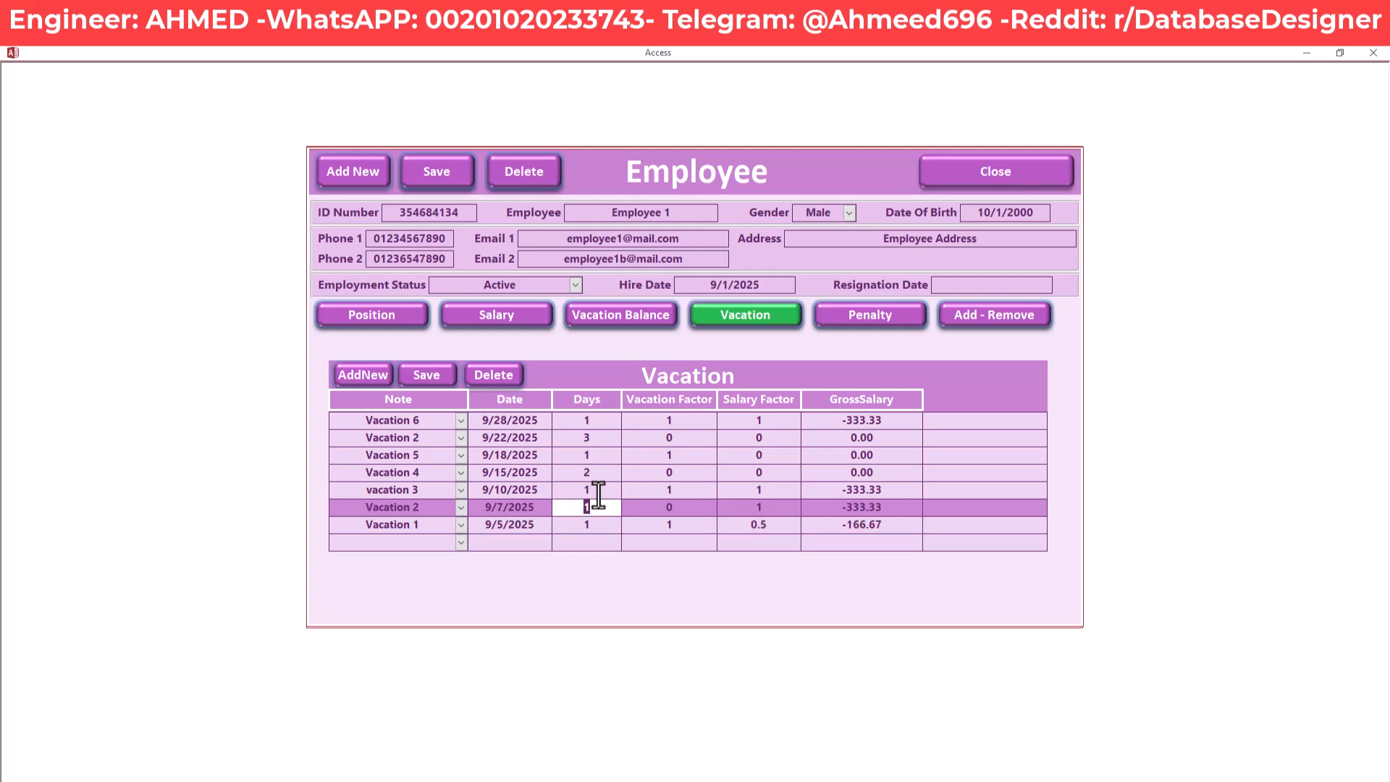
click(589, 489)
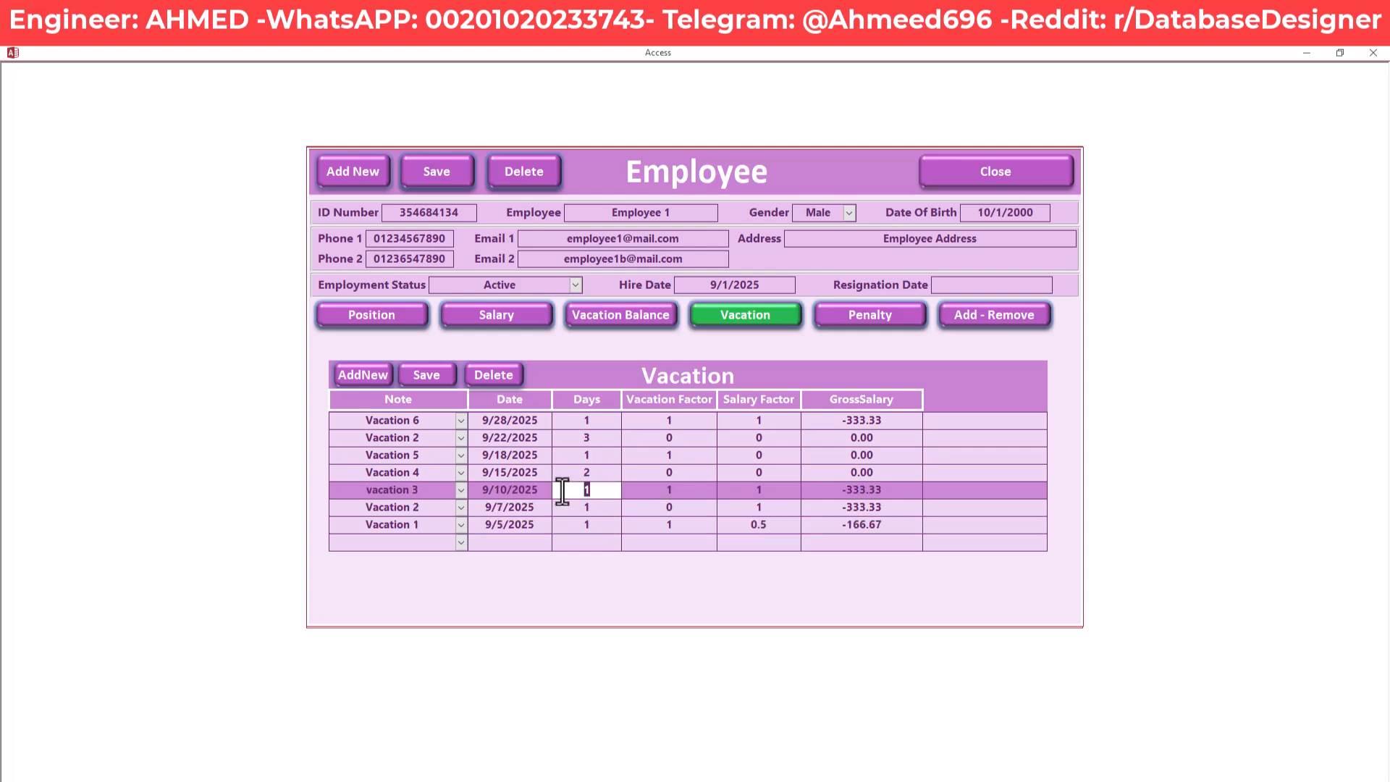
click(611, 318)
click(493, 422)
drag(493, 422, 453, 424)
click(742, 320)
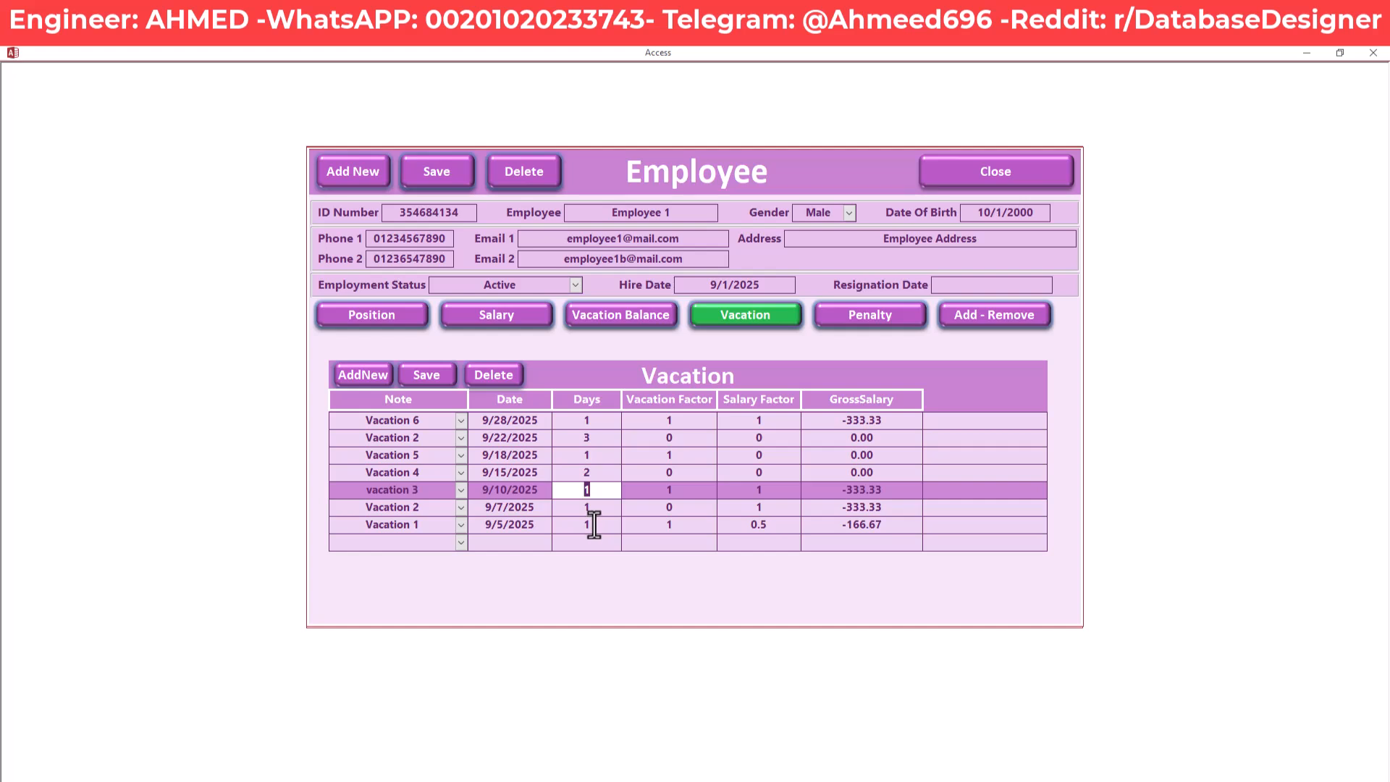
Set Vacation 6 to 20 days so GrossSalary becomes -6,666.67
click(598, 421)
drag(598, 421, 567, 421)
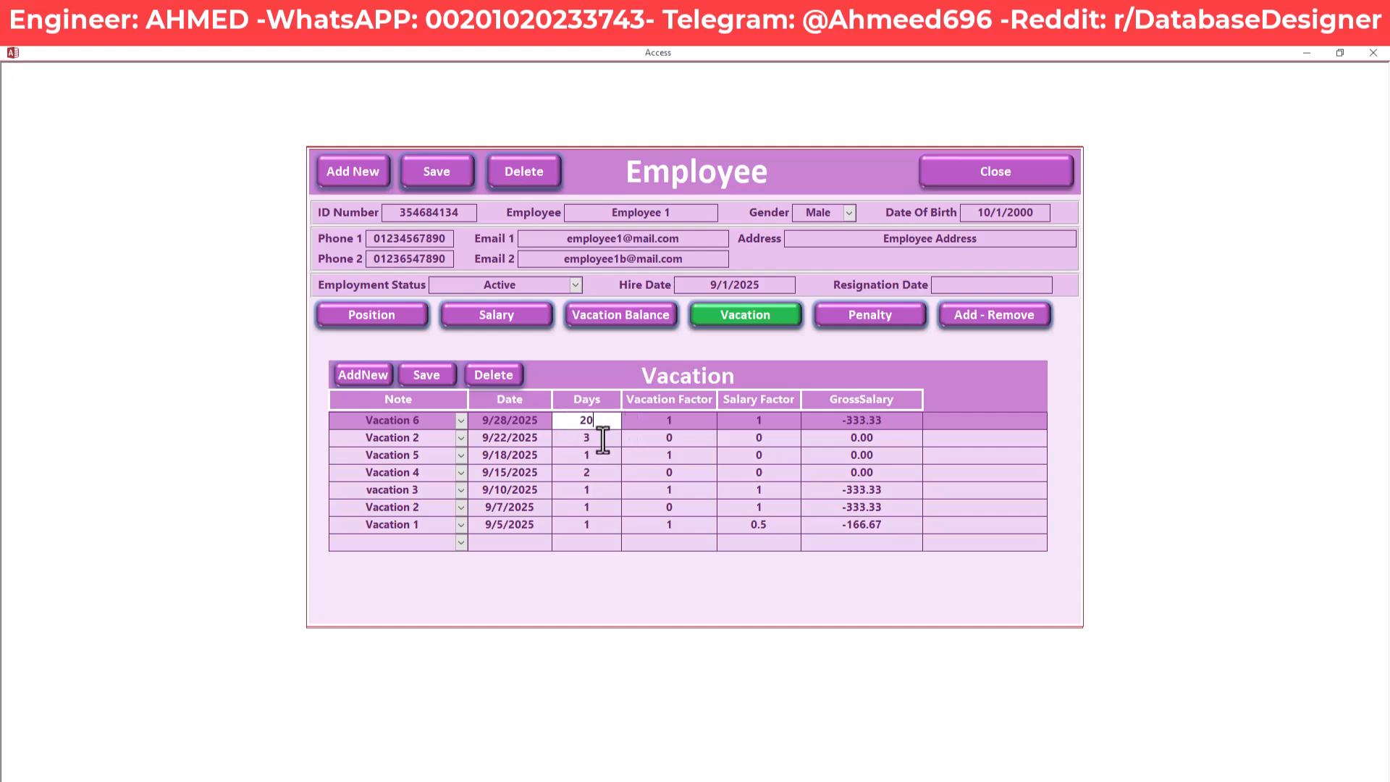
key(Return)
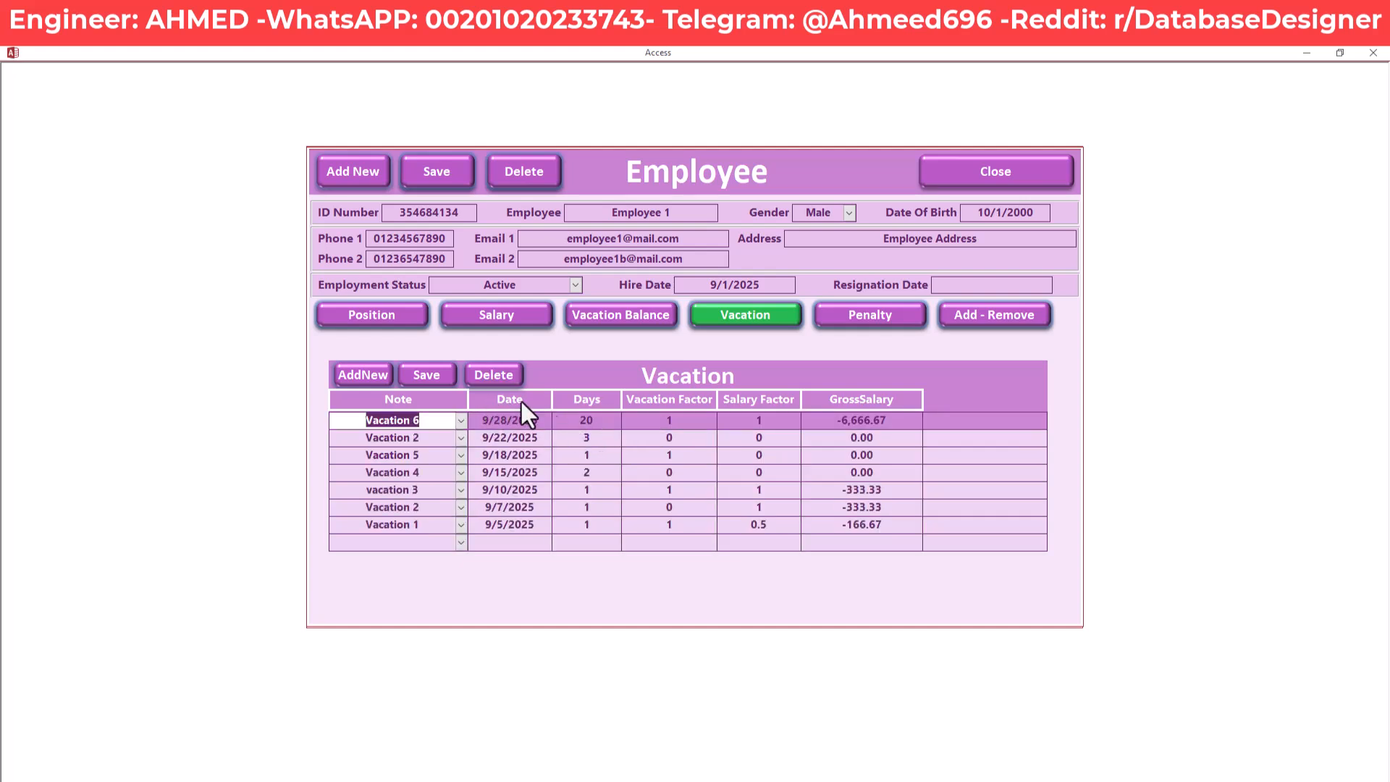
click(599, 438)
click(597, 421)
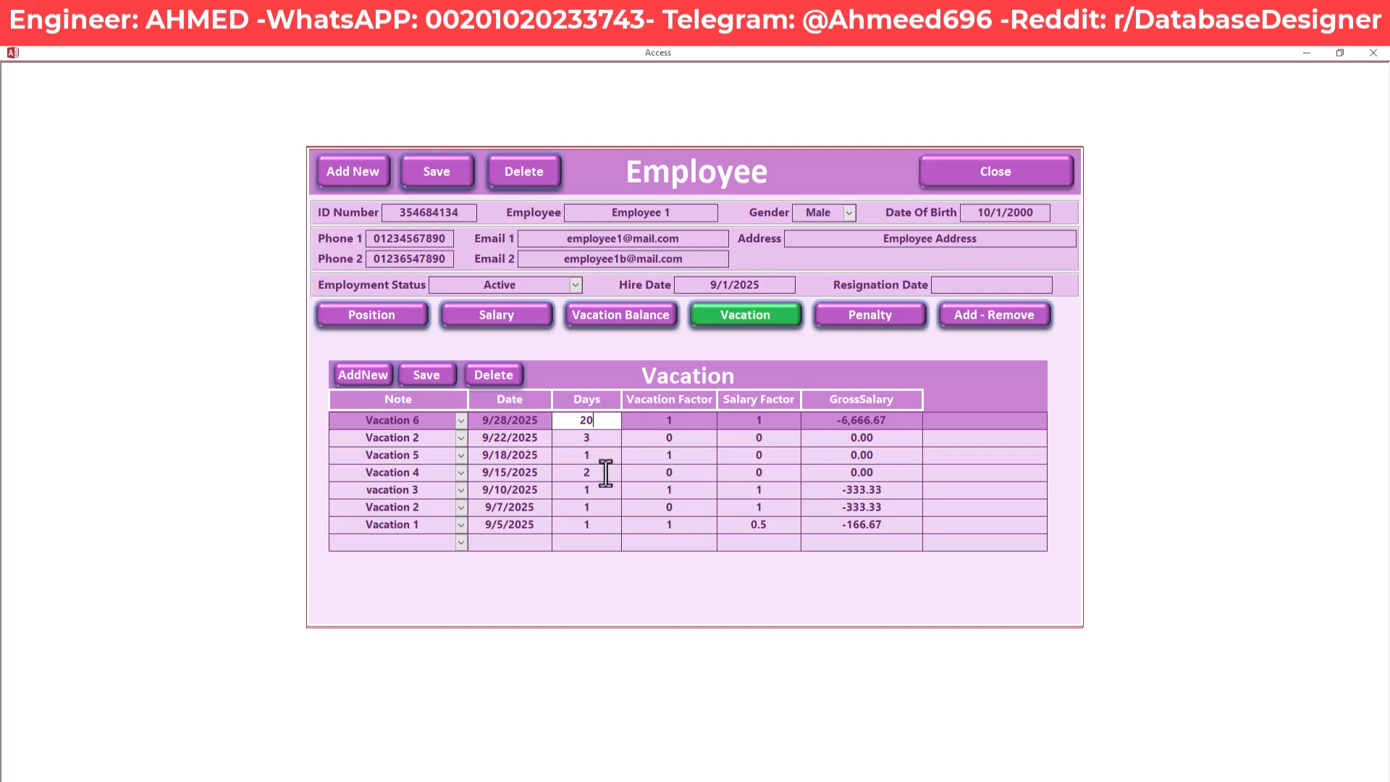
drag(680, 456, 657, 456)
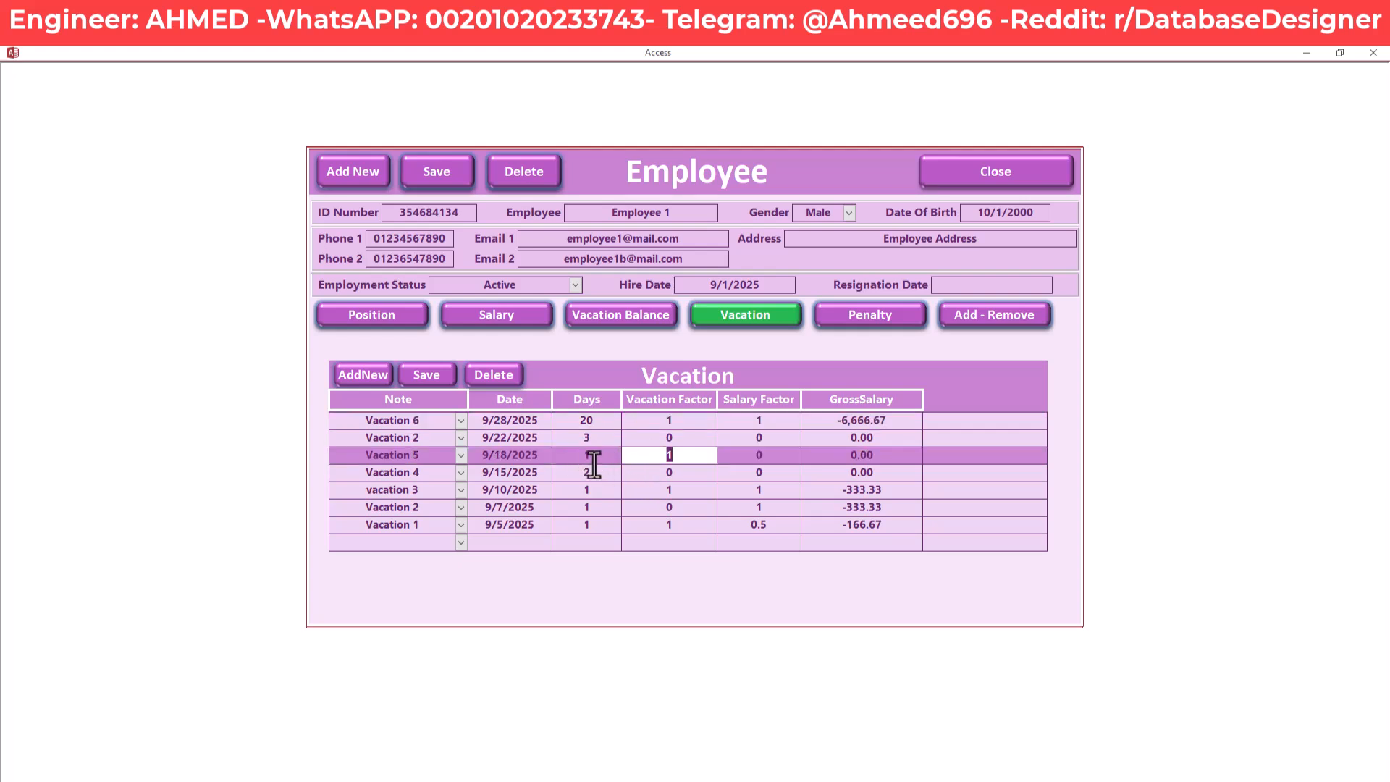
click(686, 489)
click(667, 526)
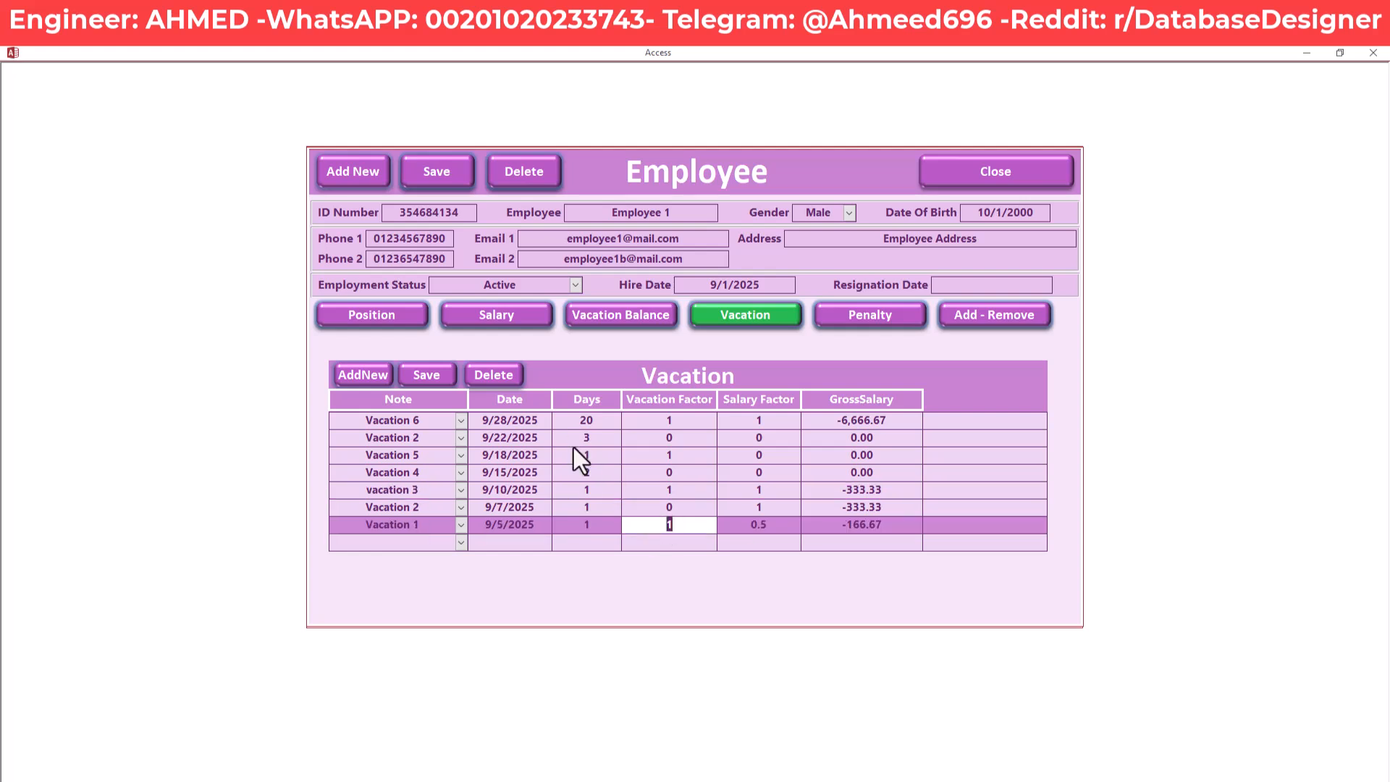
drag(592, 425, 574, 427)
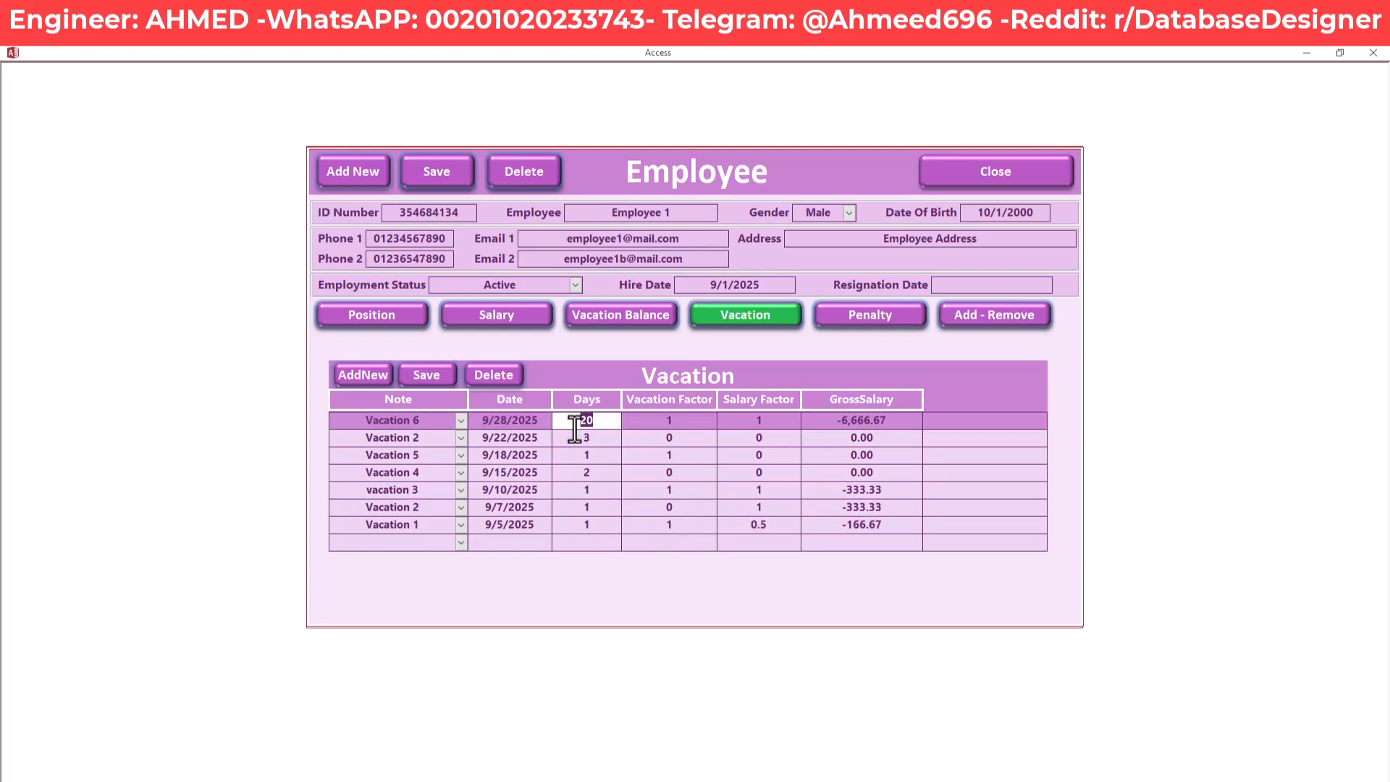
Try 23 days on Vacation 6, dismiss the balance warning, save, and show Penalty records
text(23)
click(604, 439)
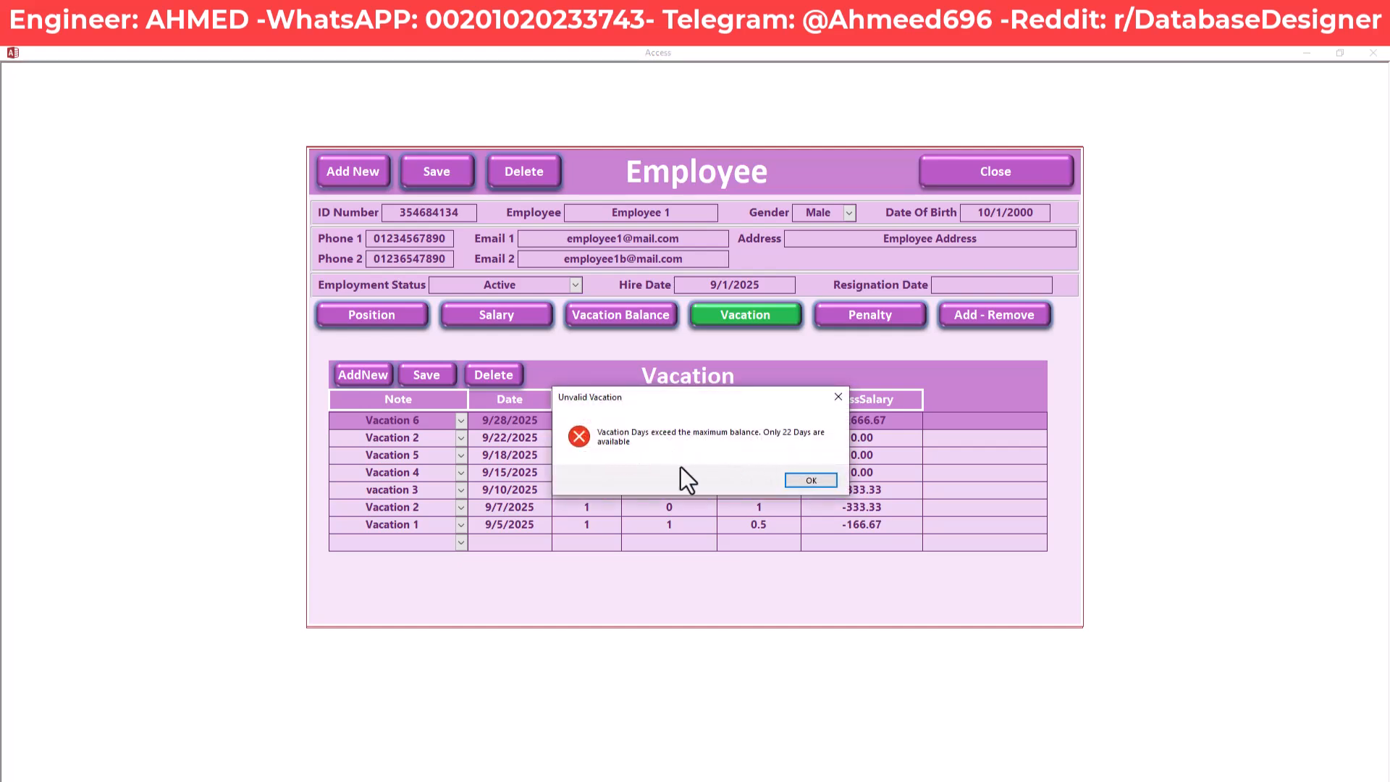
drag(645, 397, 799, 368)
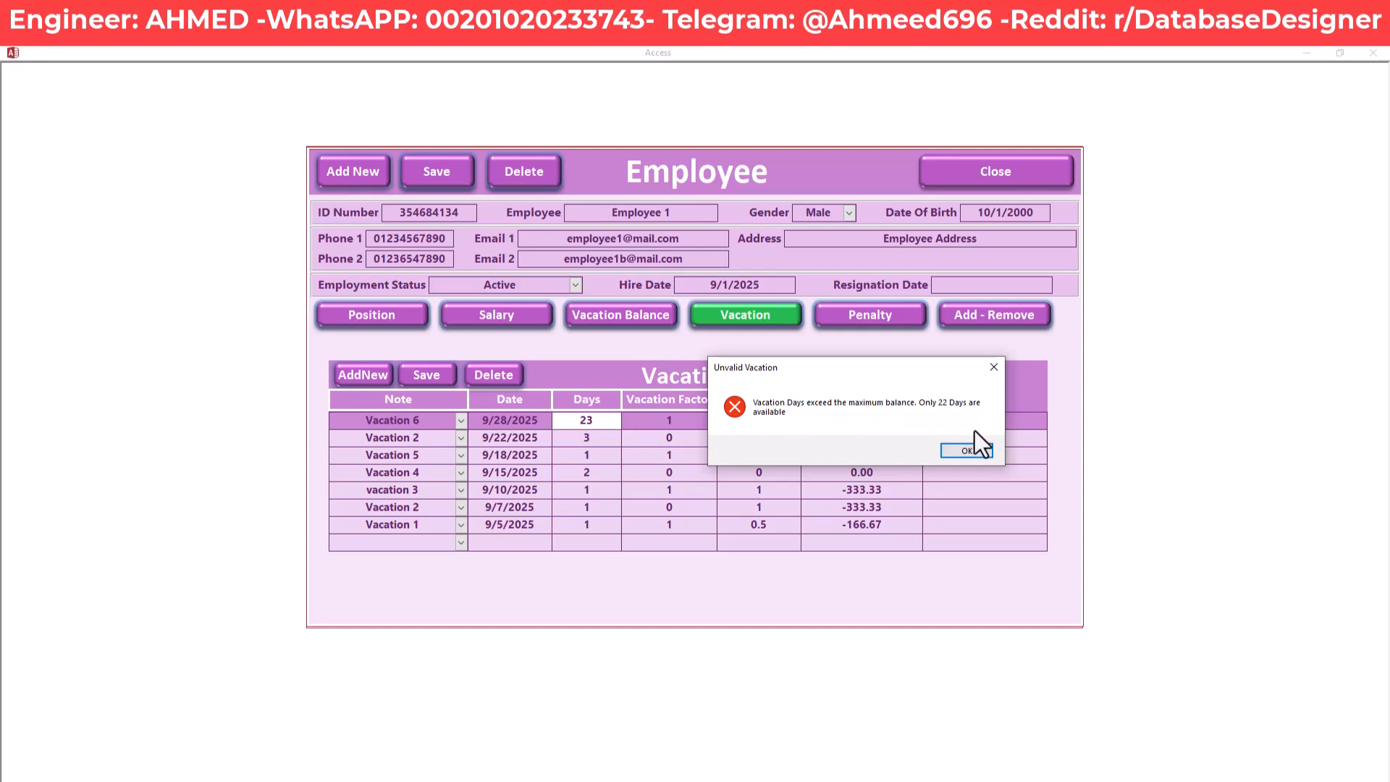
click(966, 450)
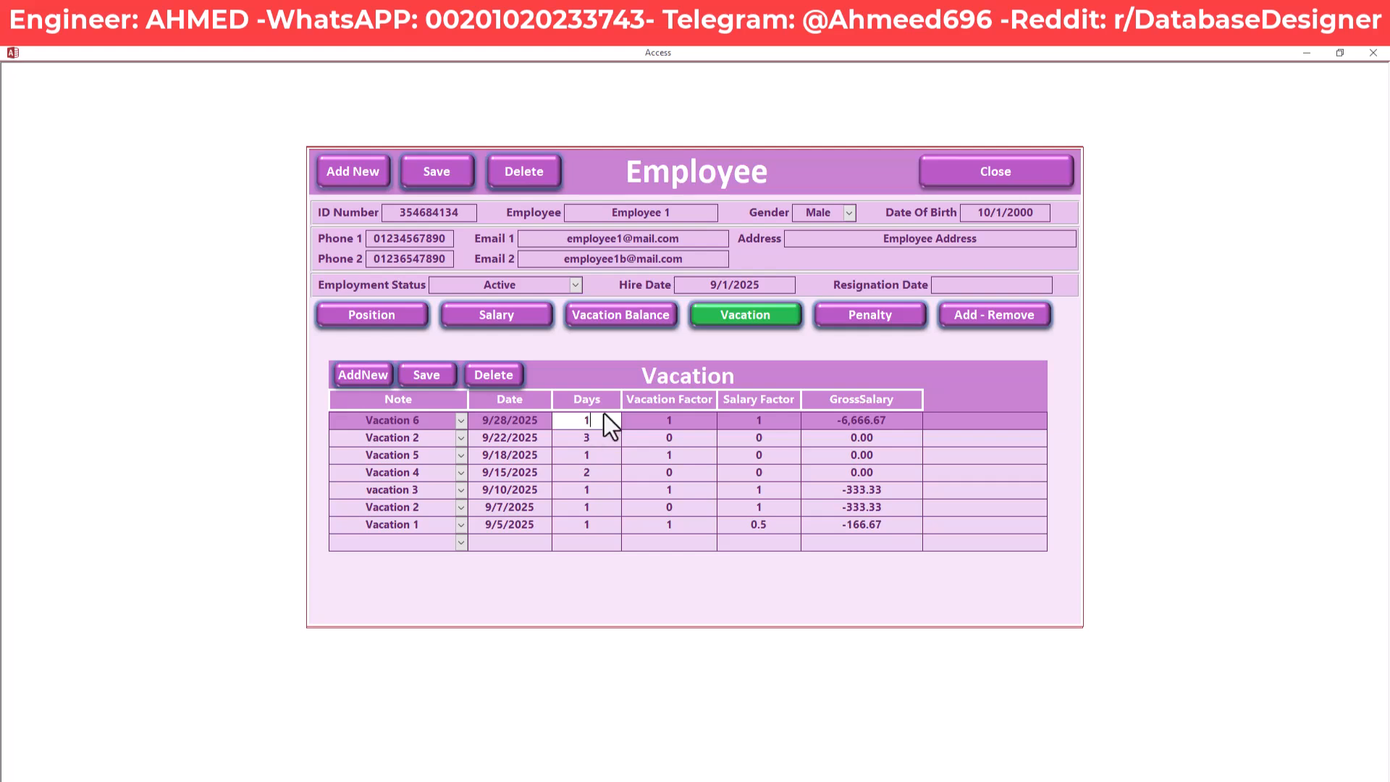
click(435, 375)
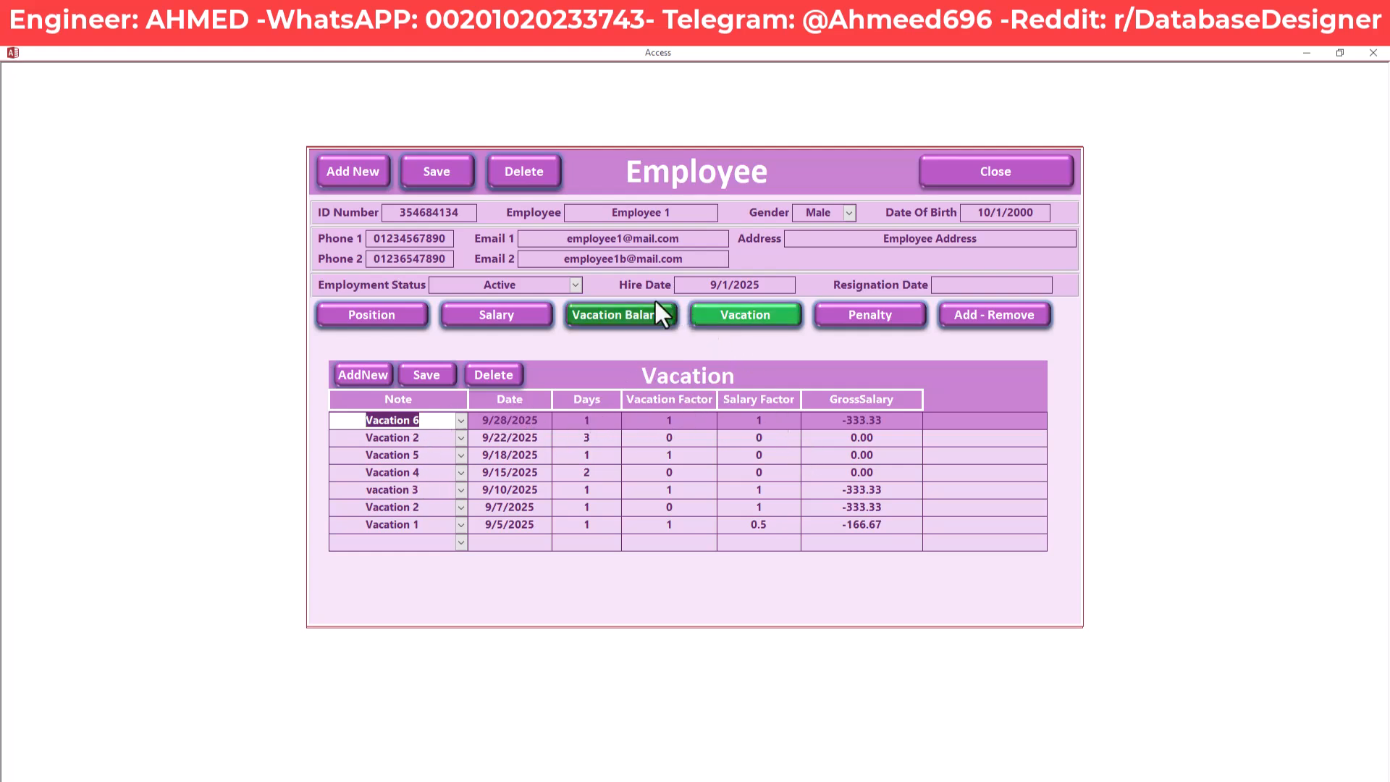
click(901, 319)
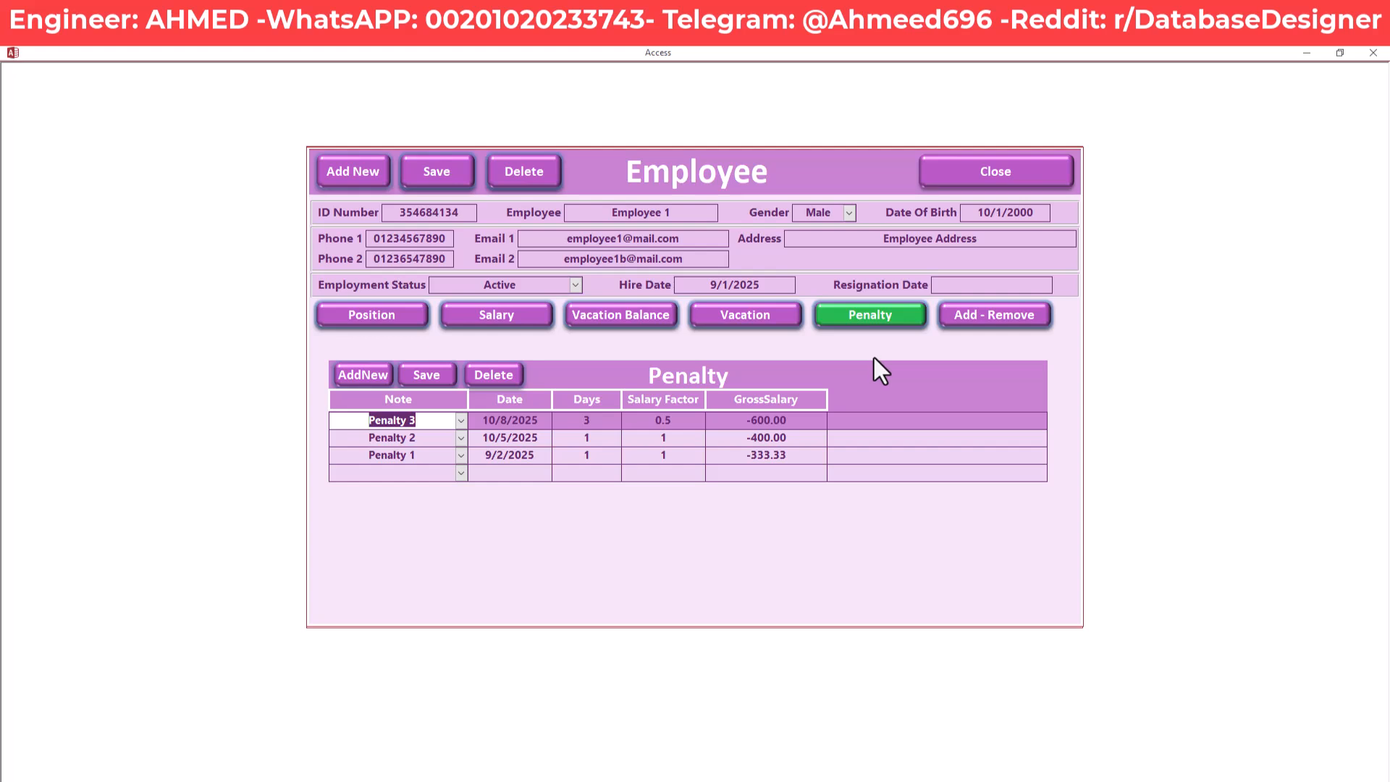
Start a new penalty record with the note Penalty 4
click(461, 420)
click(461, 421)
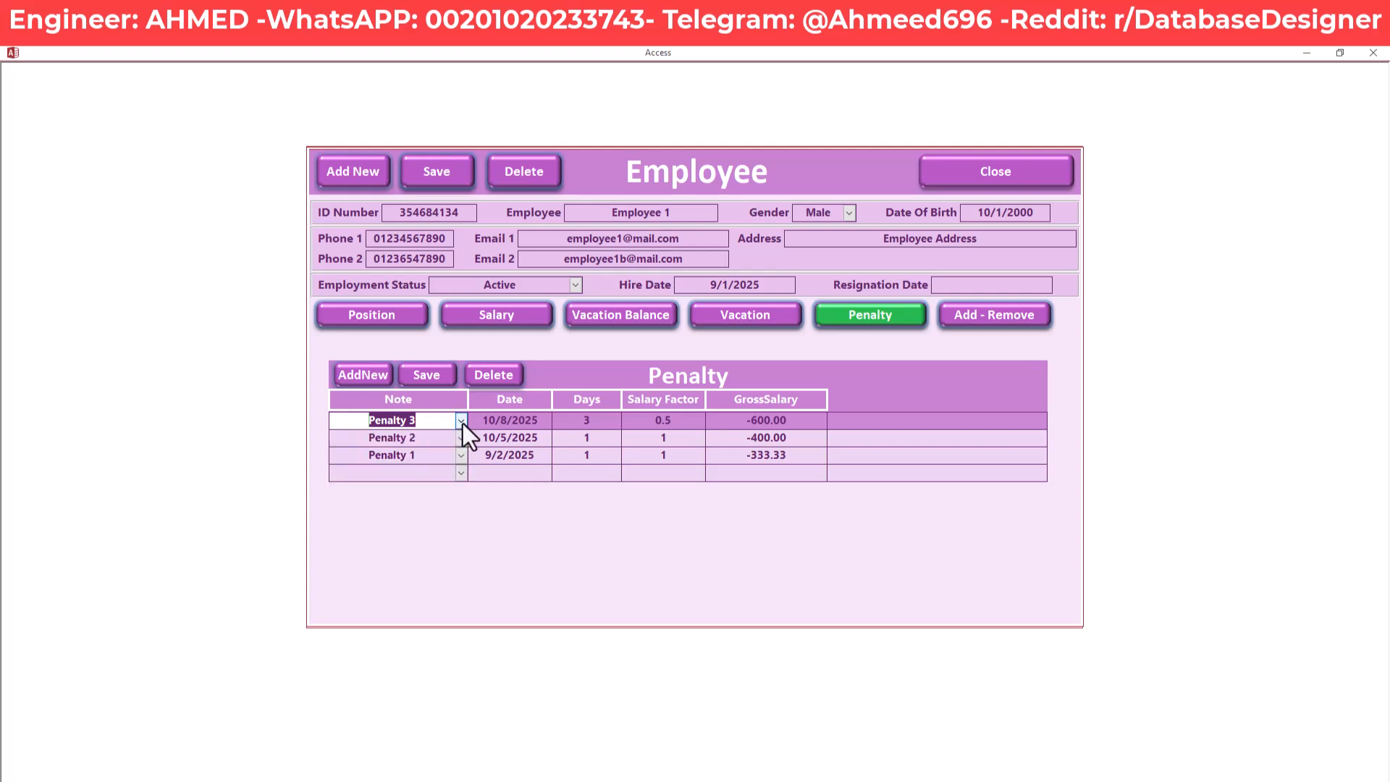
click(407, 474)
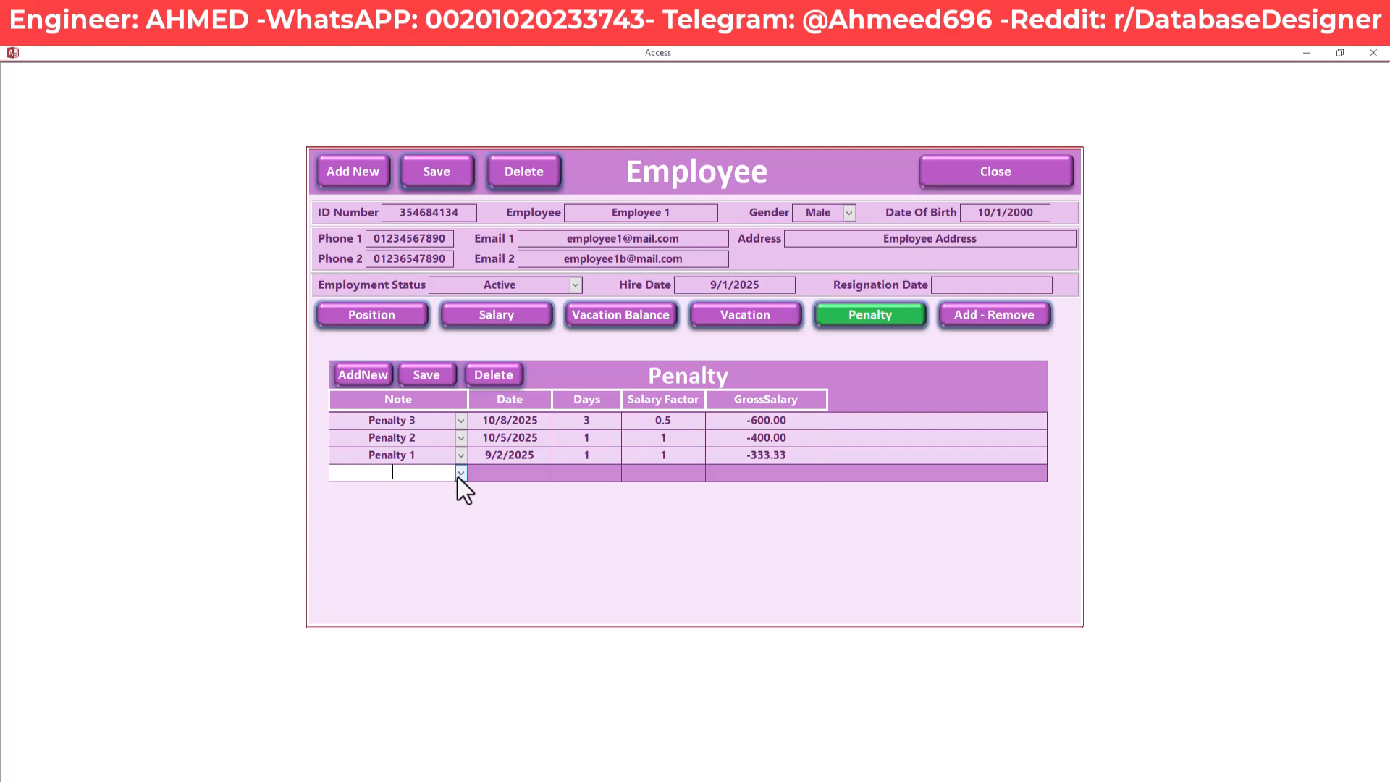
text(P)
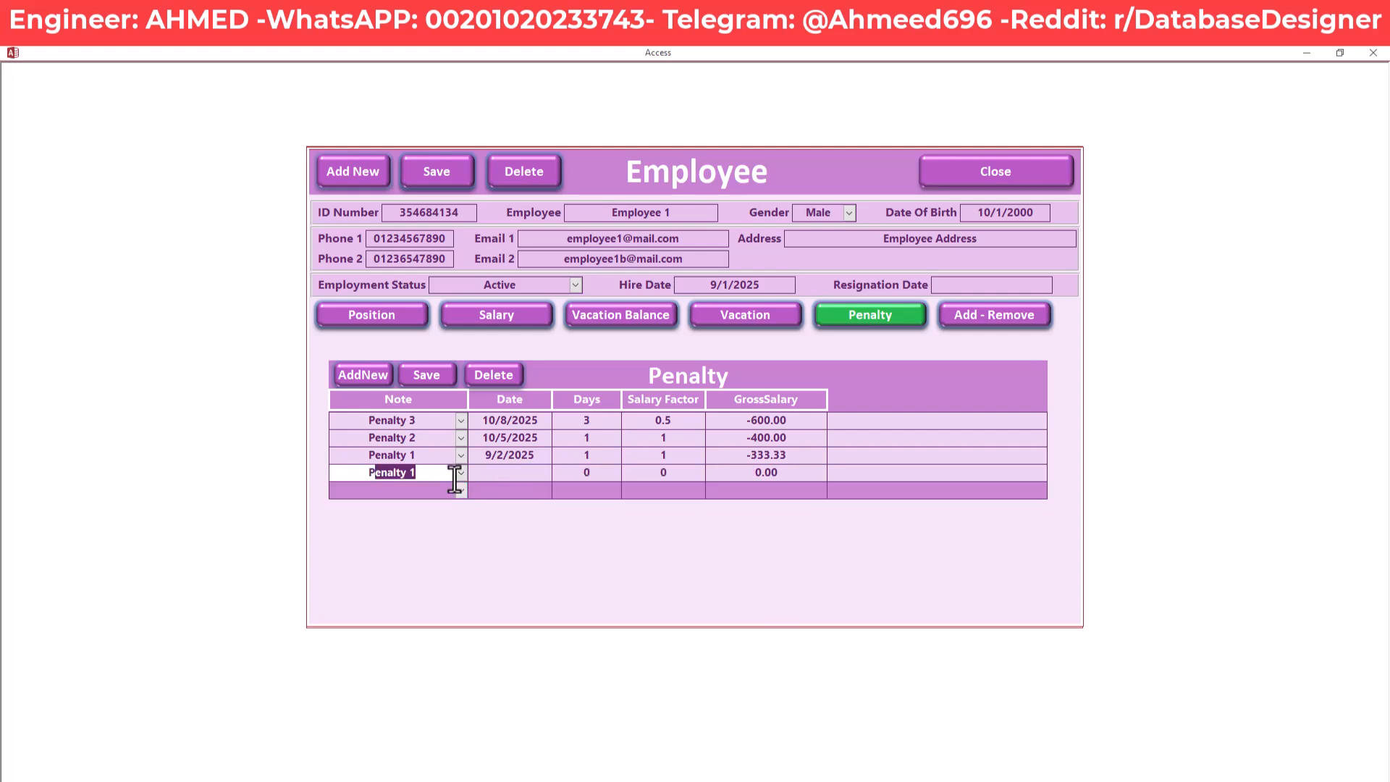
text(enalty 4)
key(Tab)
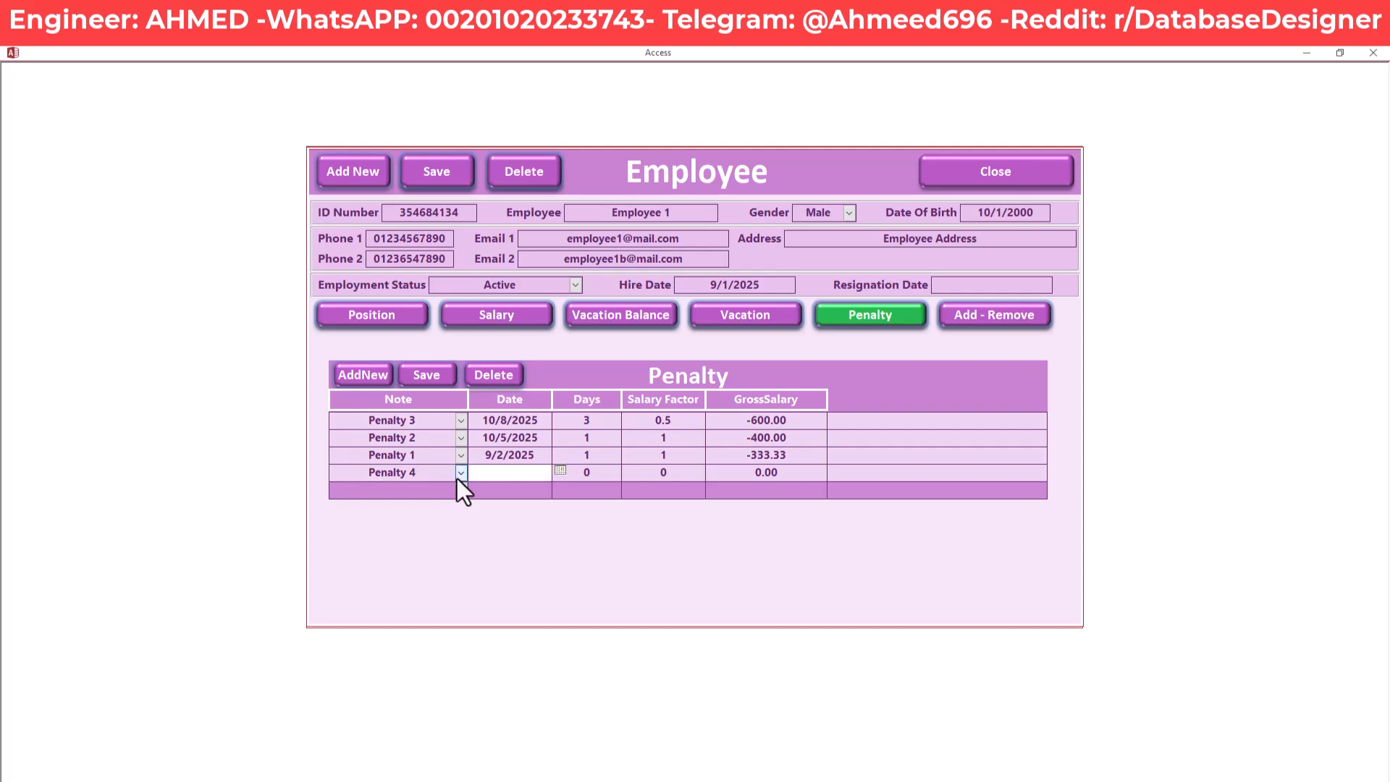
click(461, 475)
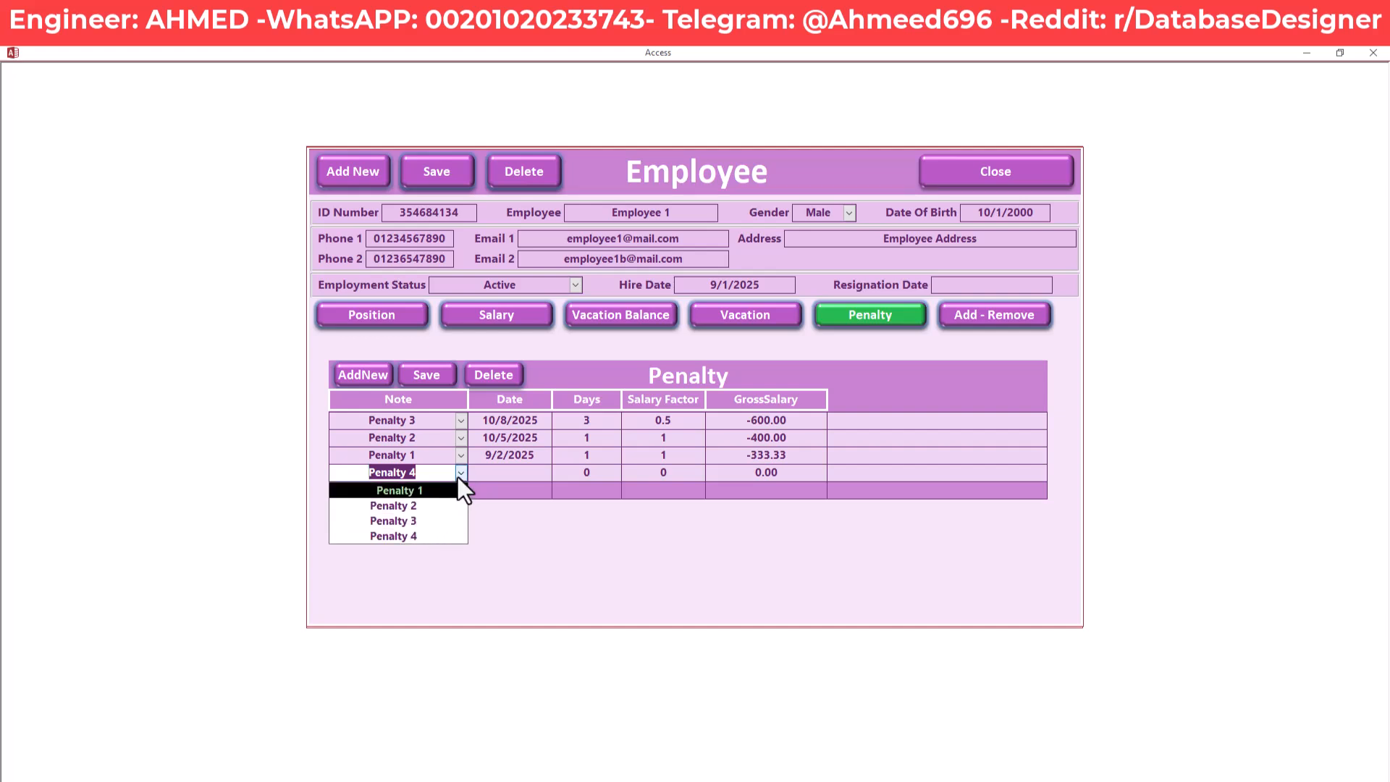
click(459, 475)
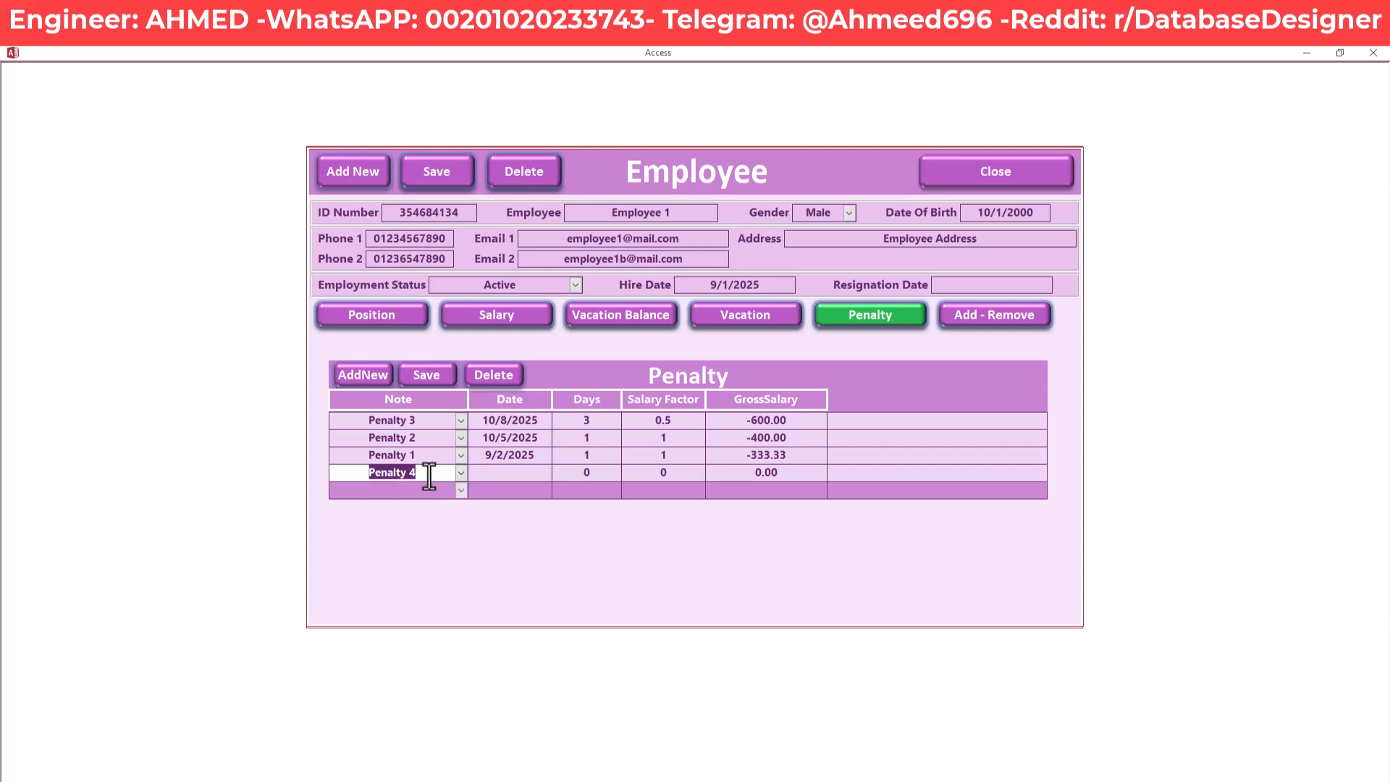
Give Penalty 4 date 10/15/2025, 1 day and salary factor 2, then save
click(491, 474)
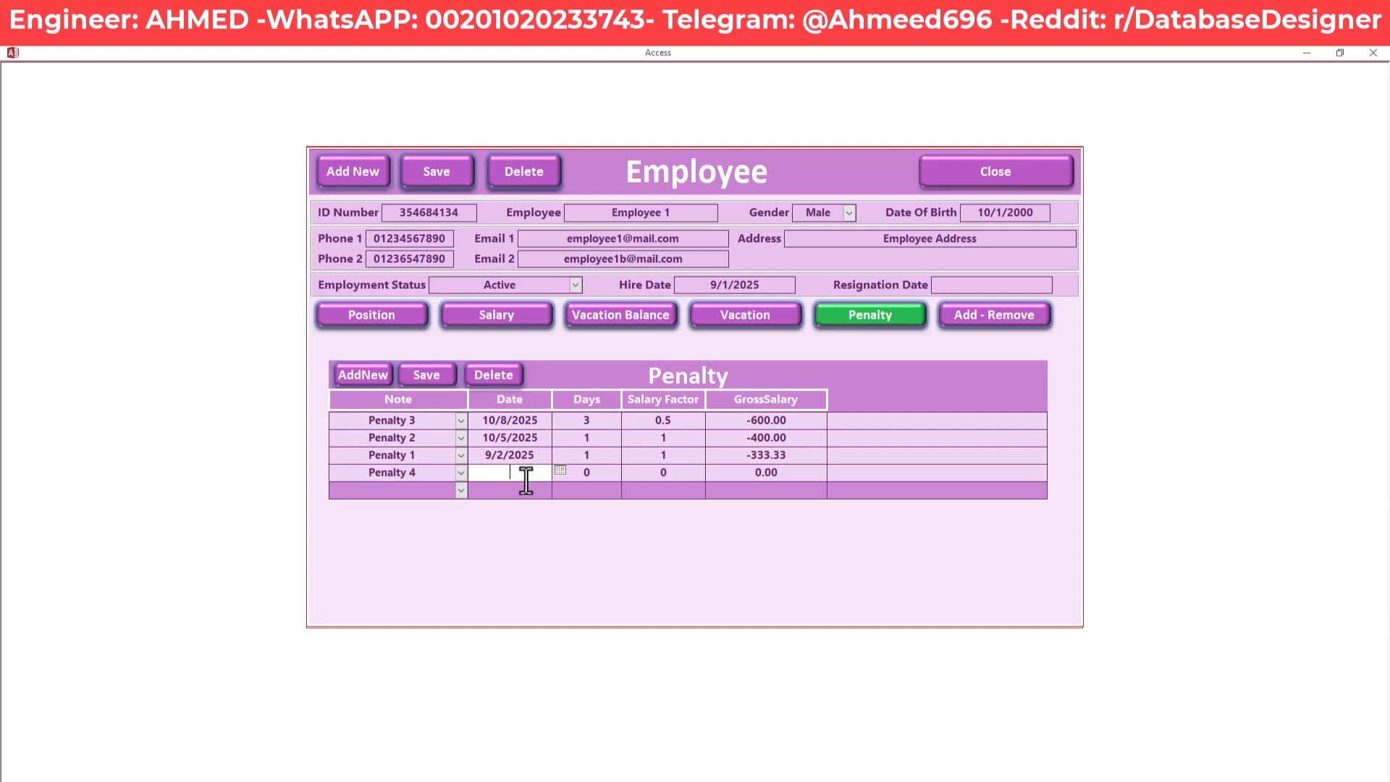
text(10/15/2025)
key(Tab)
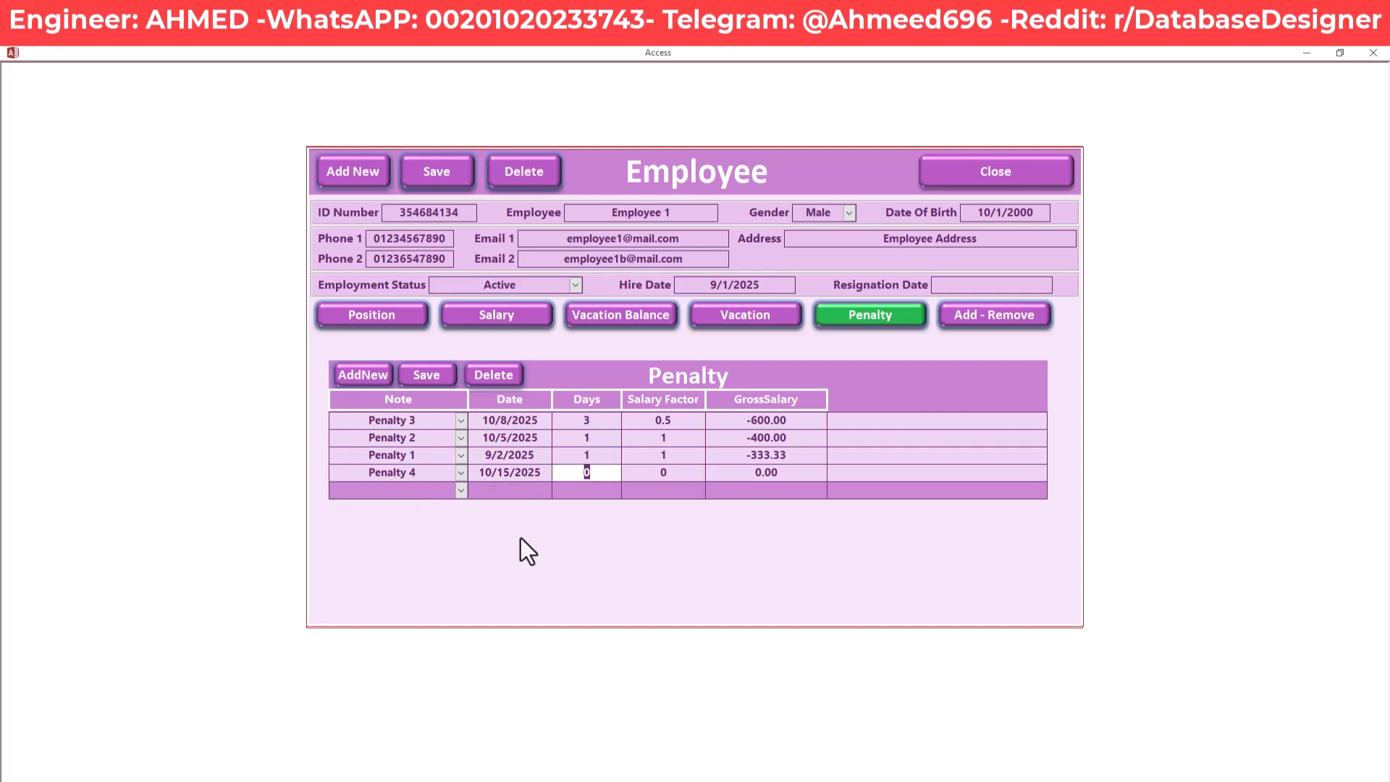
text(1)
key(Tab)
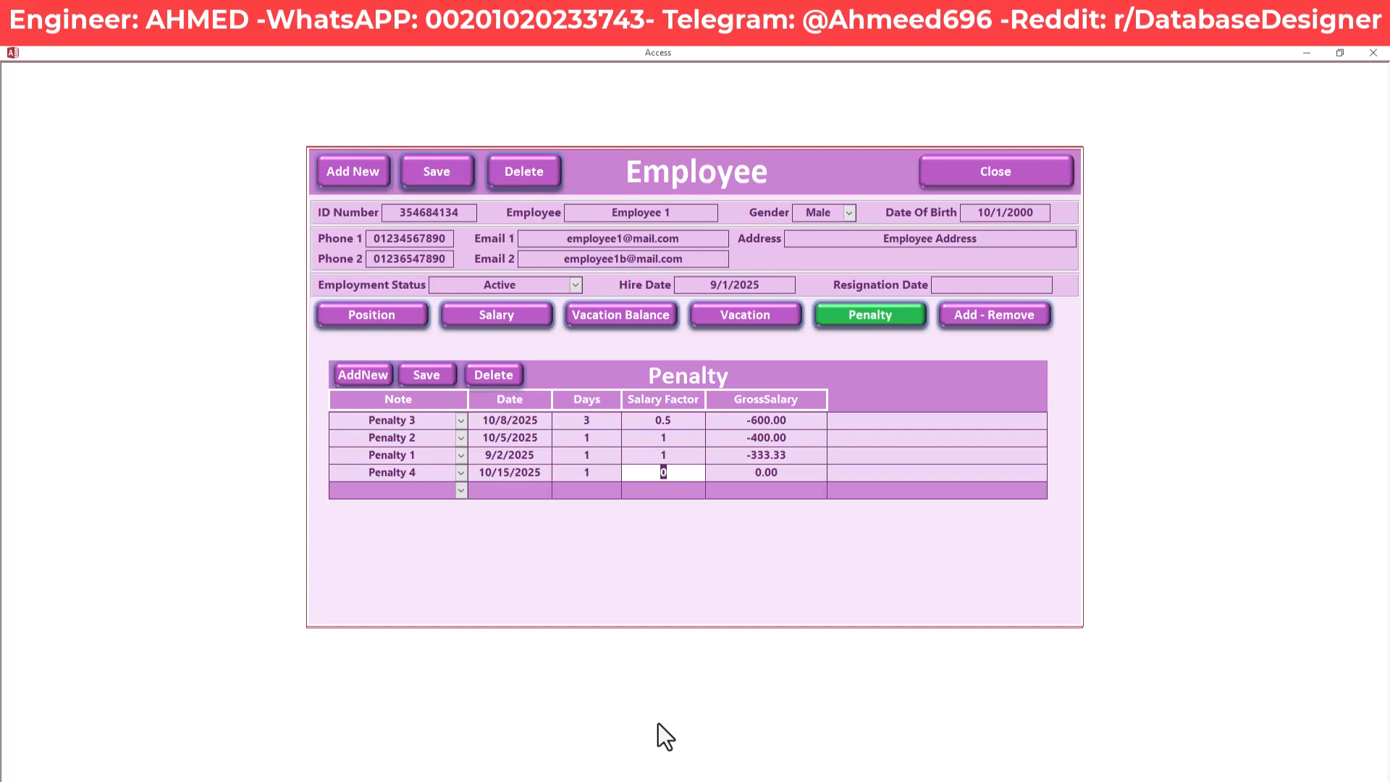
text(2)
key(Tab)
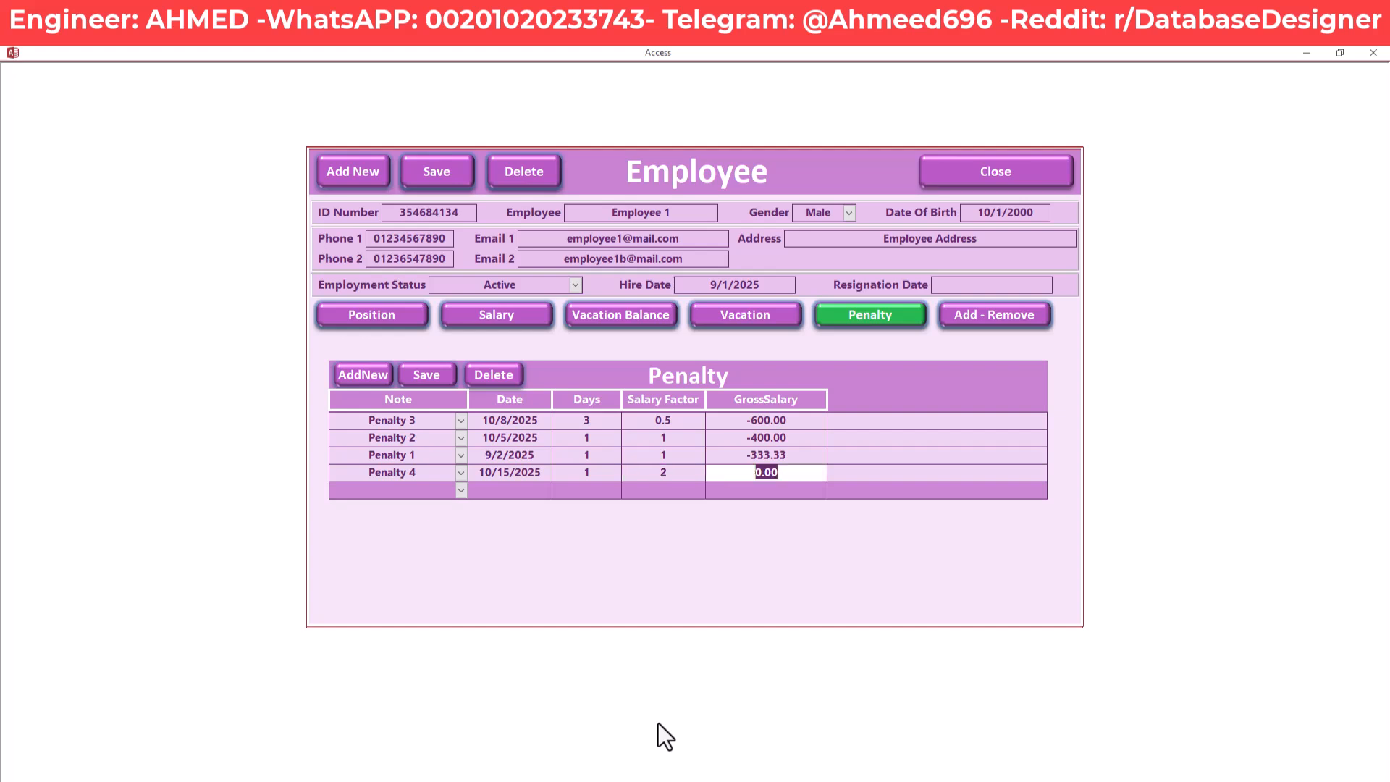
click(439, 381)
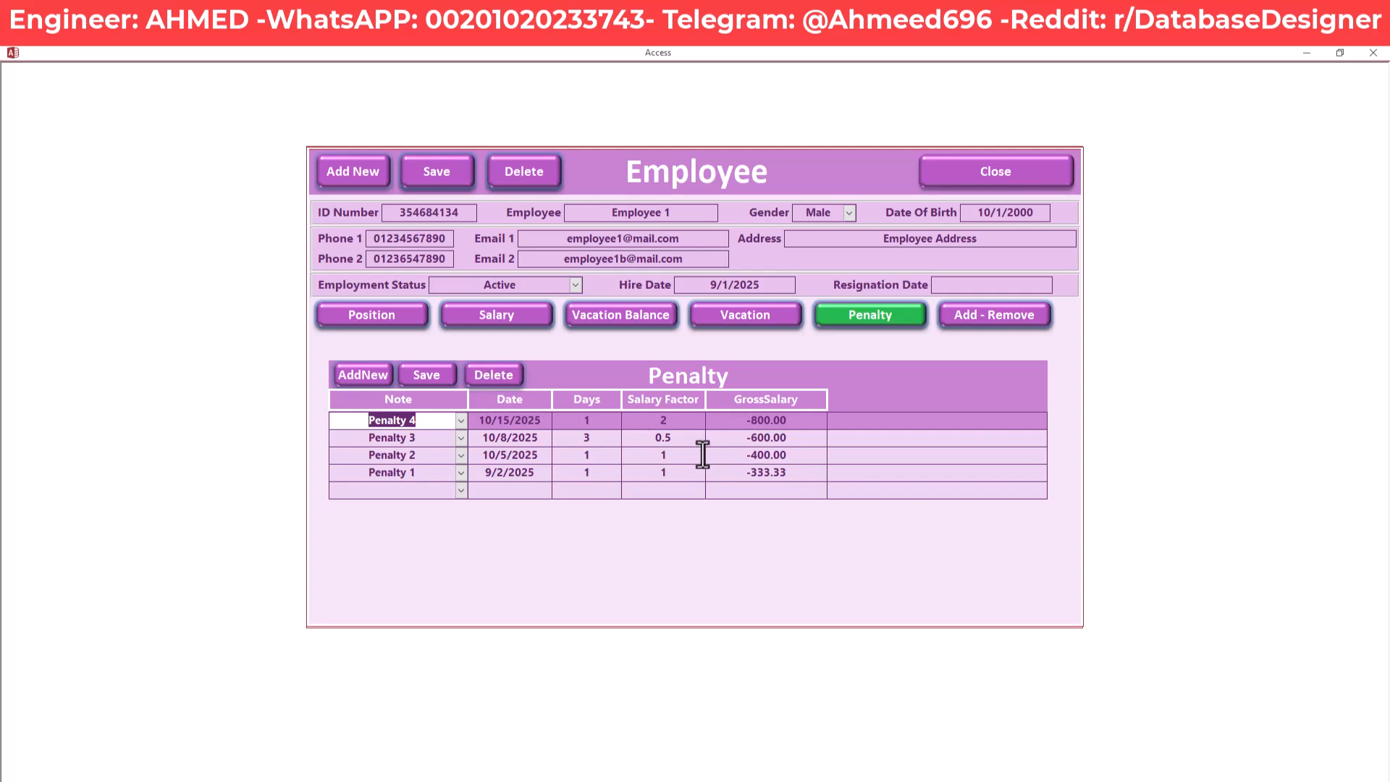
click(787, 421)
drag(786, 421, 727, 421)
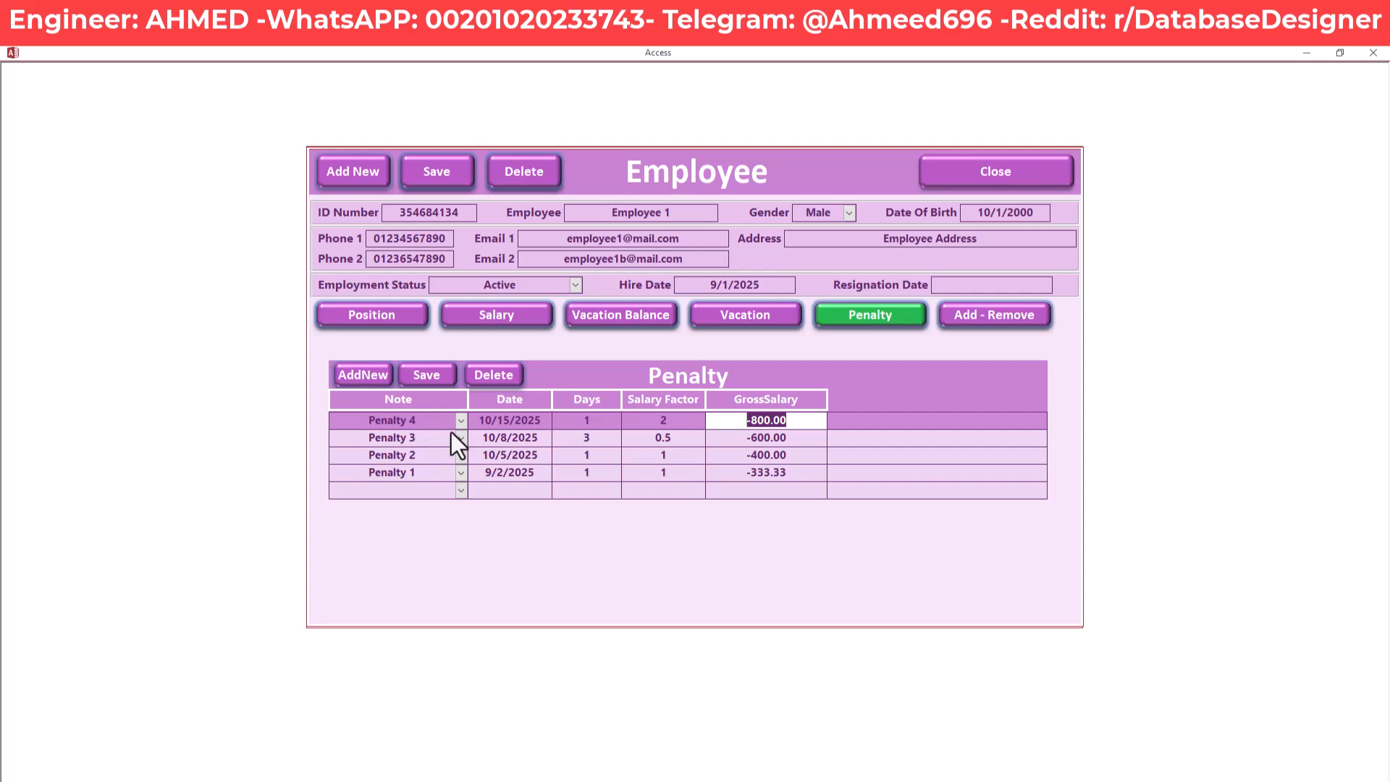
click(673, 422)
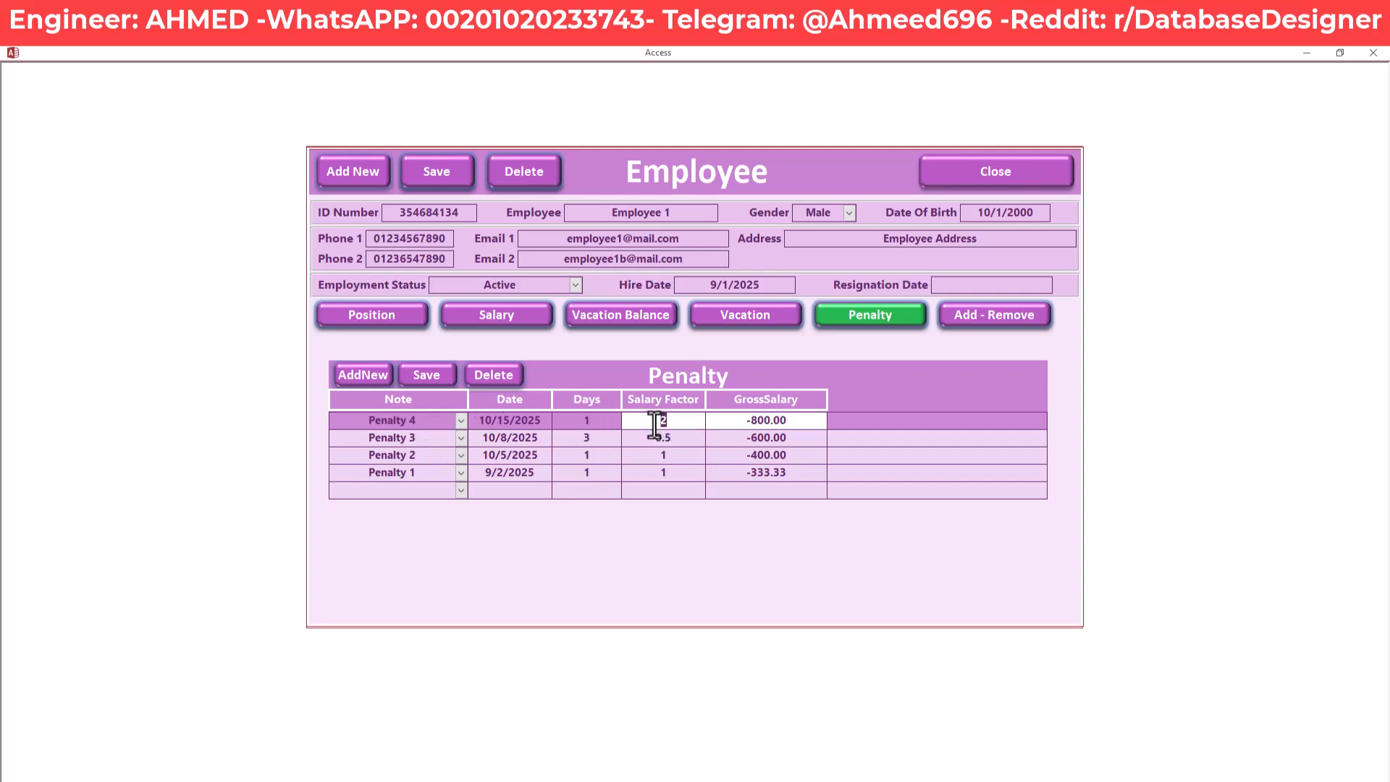
click(579, 427)
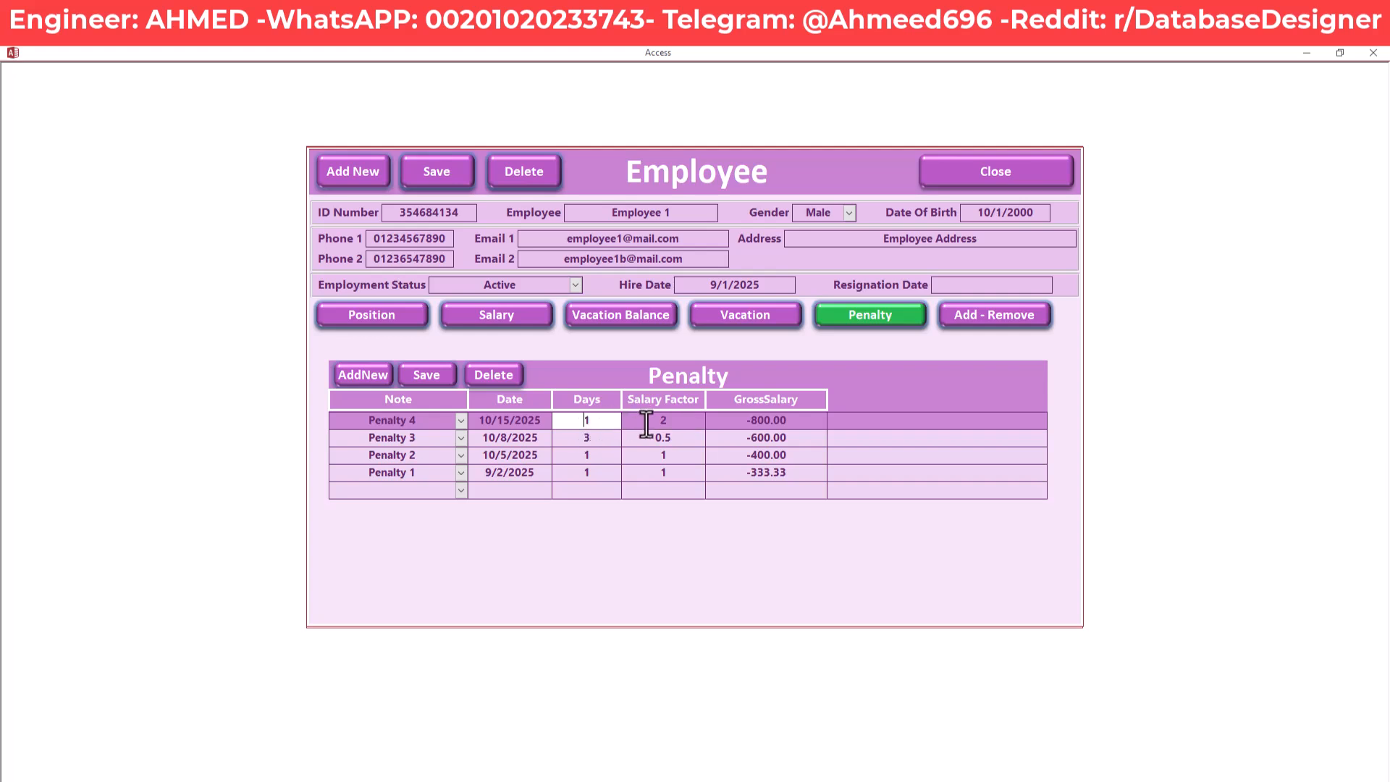
double_click(642, 422)
double_click(583, 422)
drag(594, 439, 577, 442)
click(678, 425)
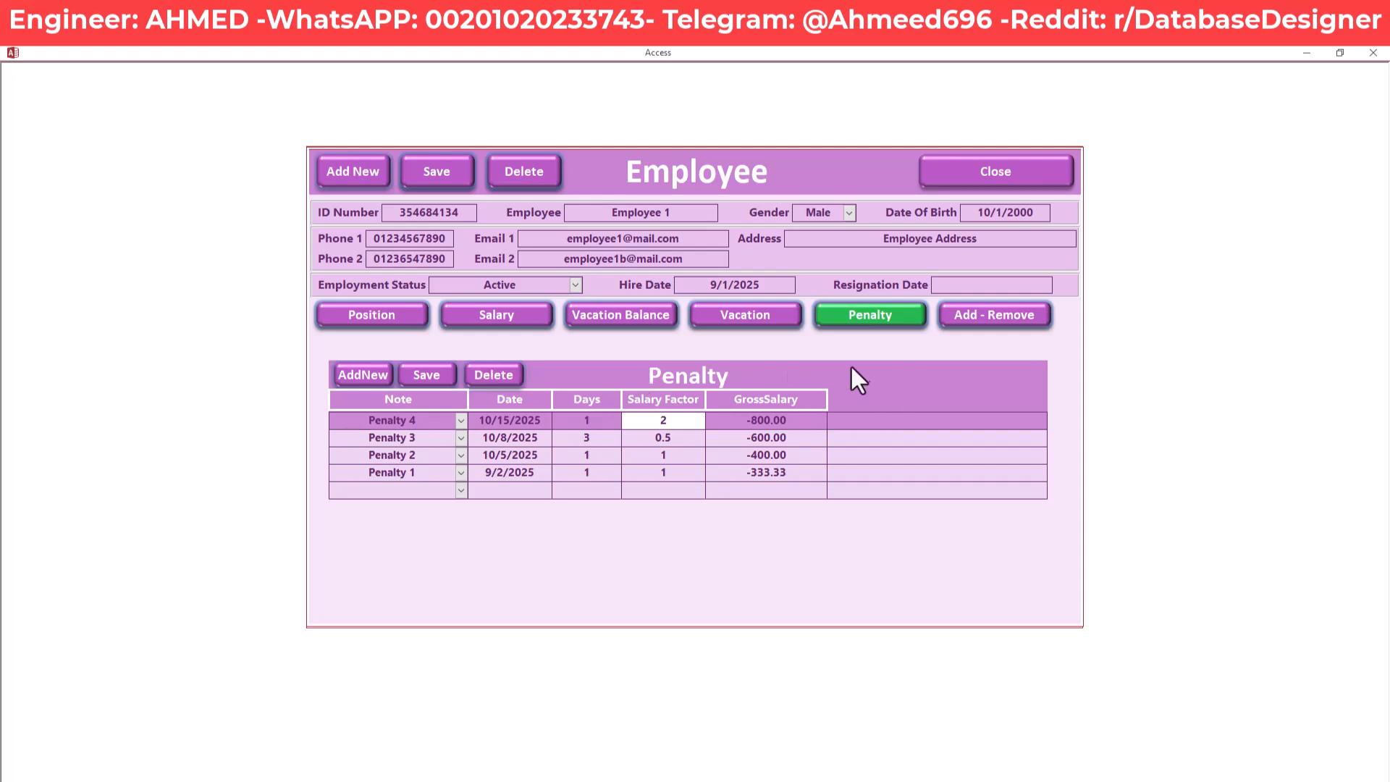
click(1031, 314)
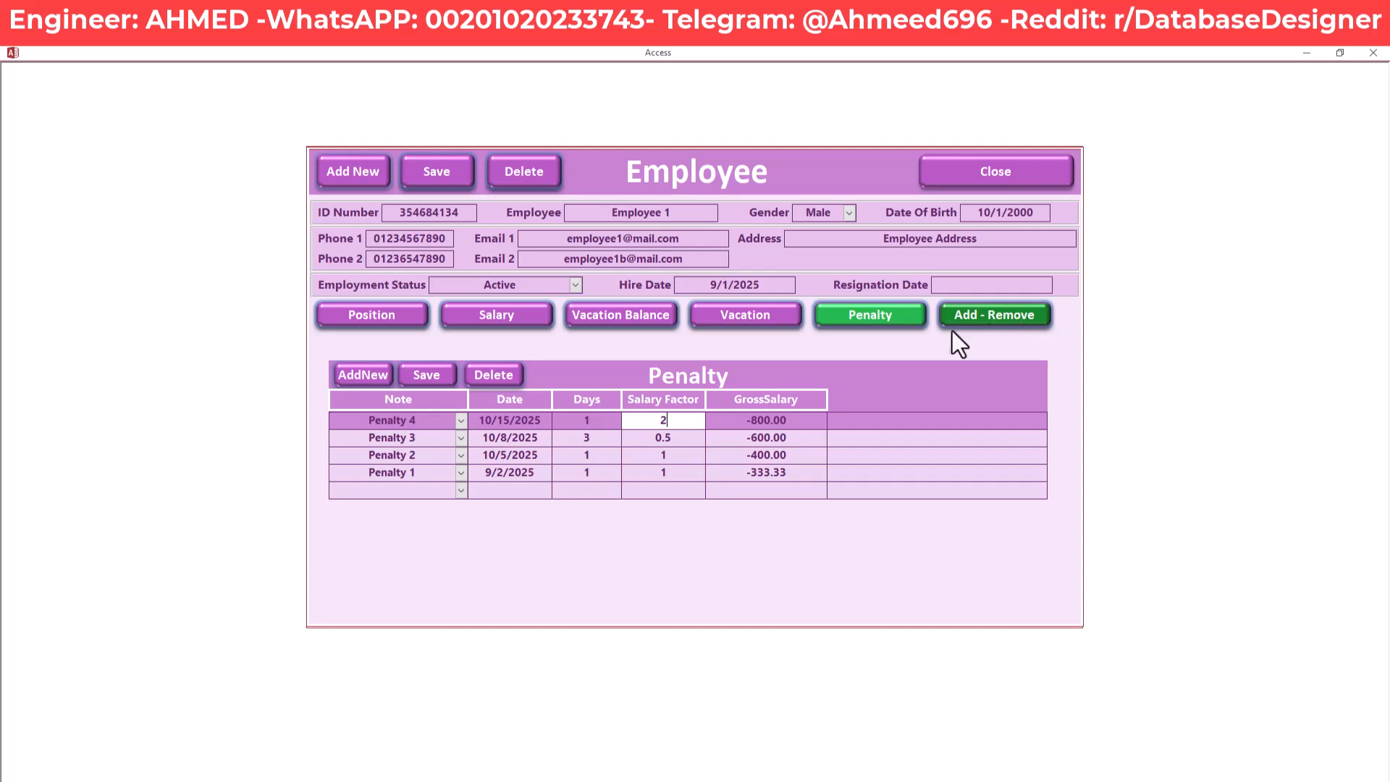
Show the Add / Remove records and set the new row's type to Remove
click(1023, 317)
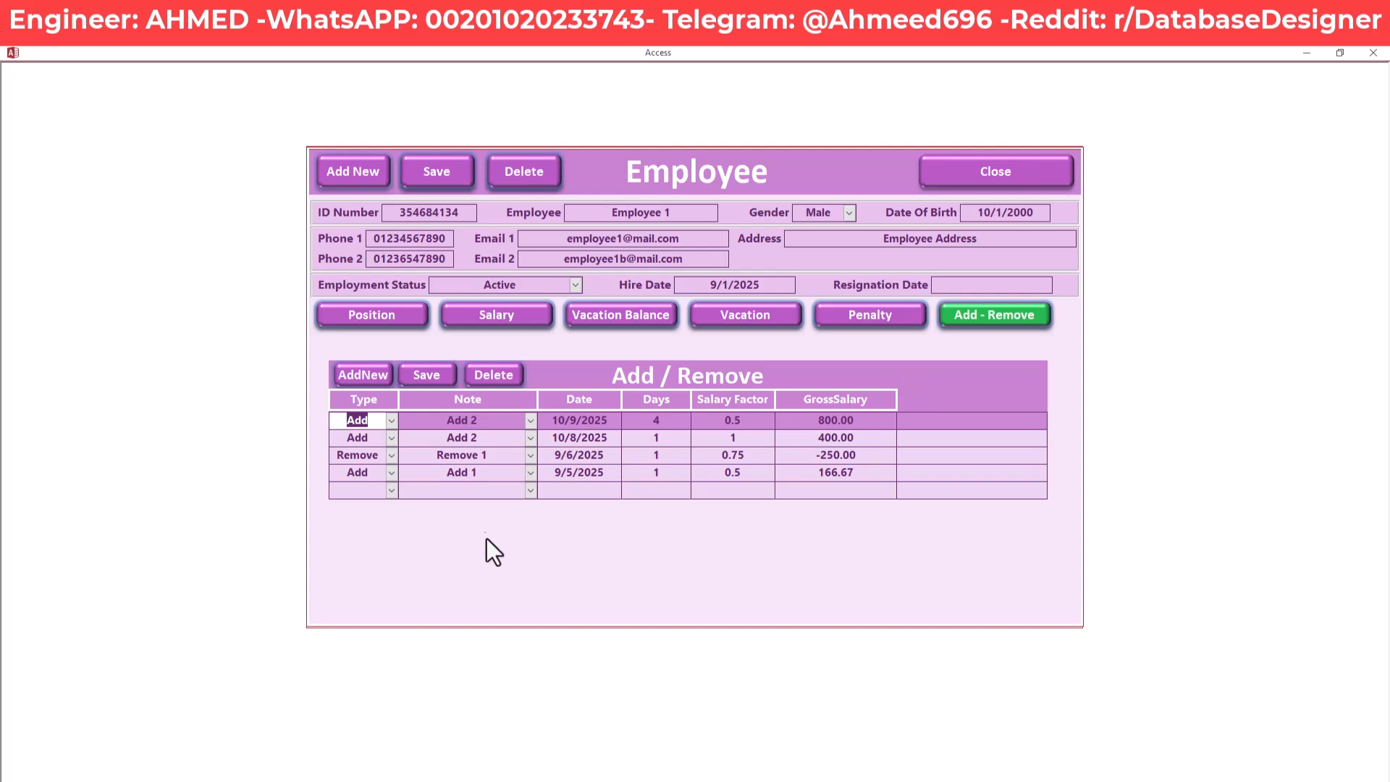
click(489, 491)
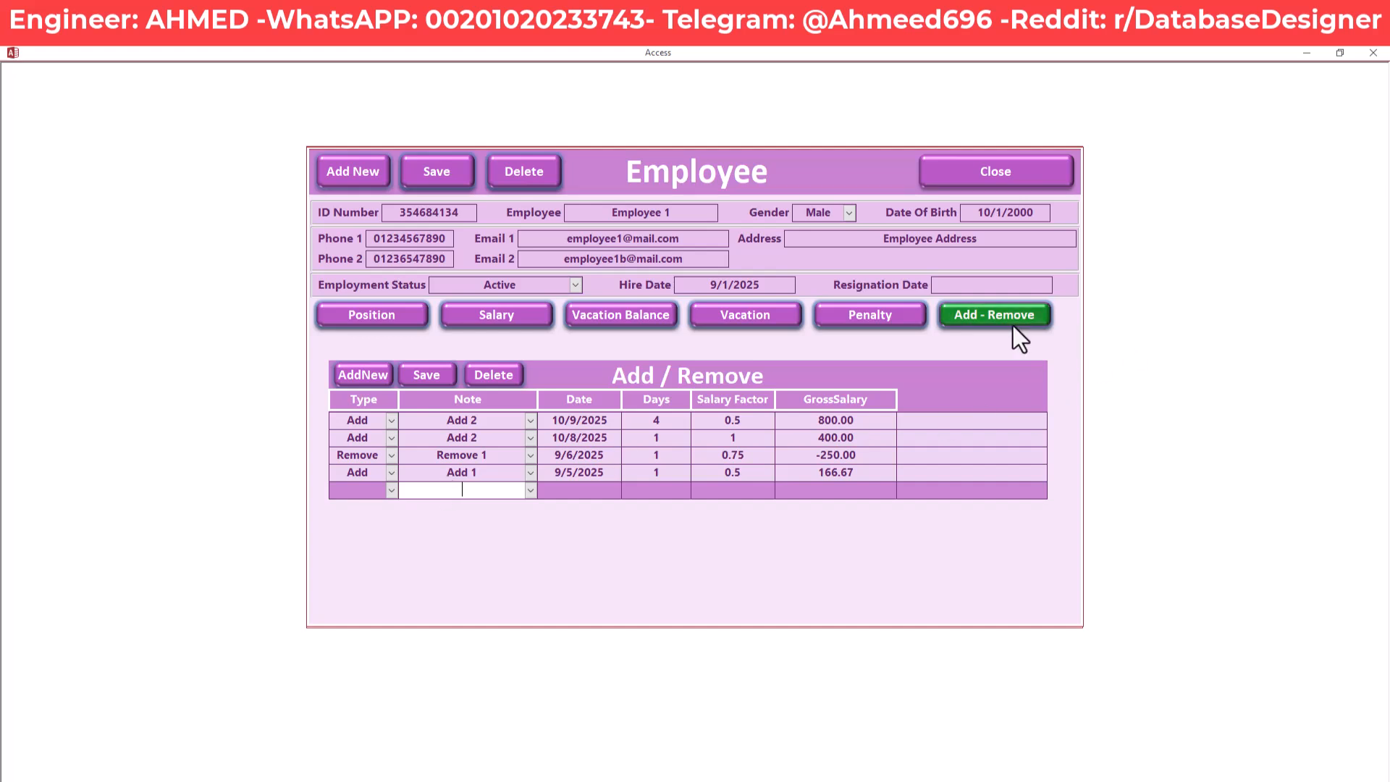
click(389, 490)
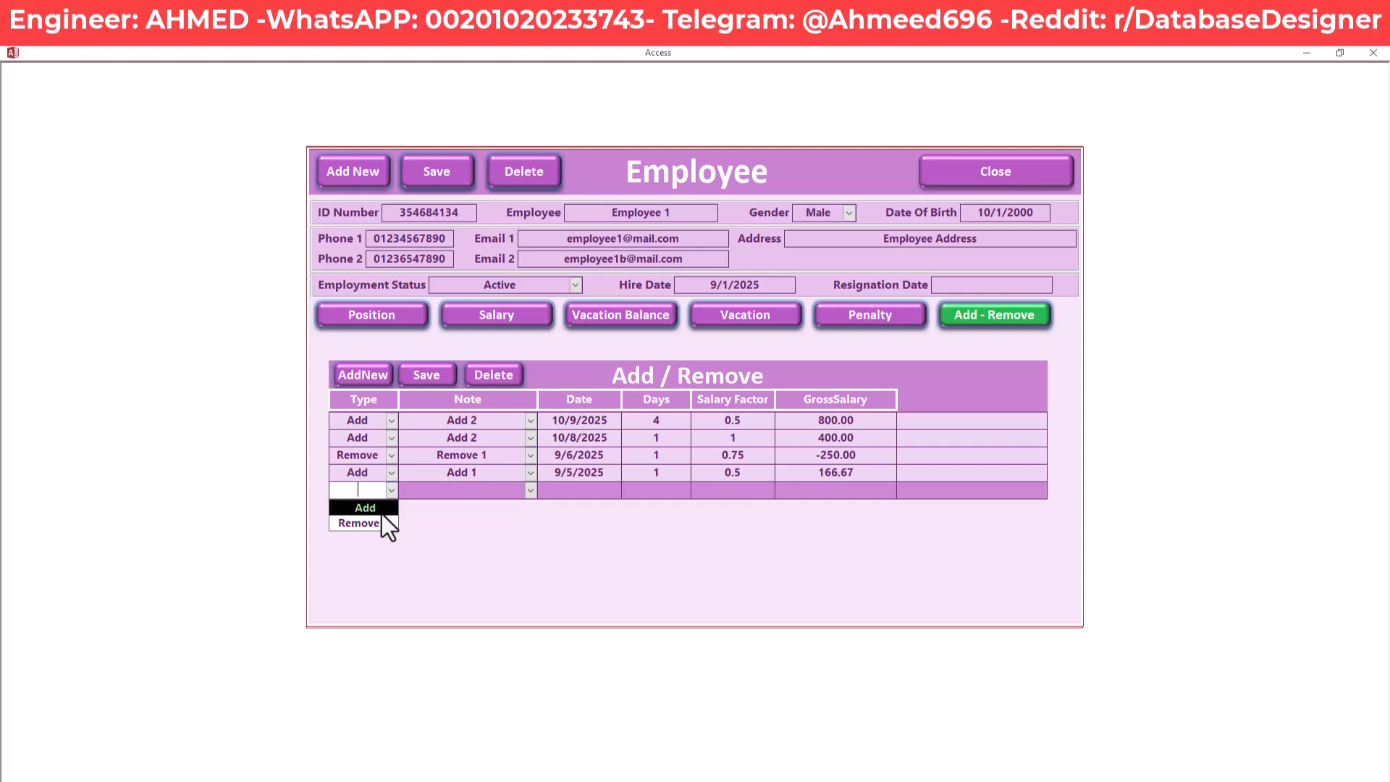
click(383, 521)
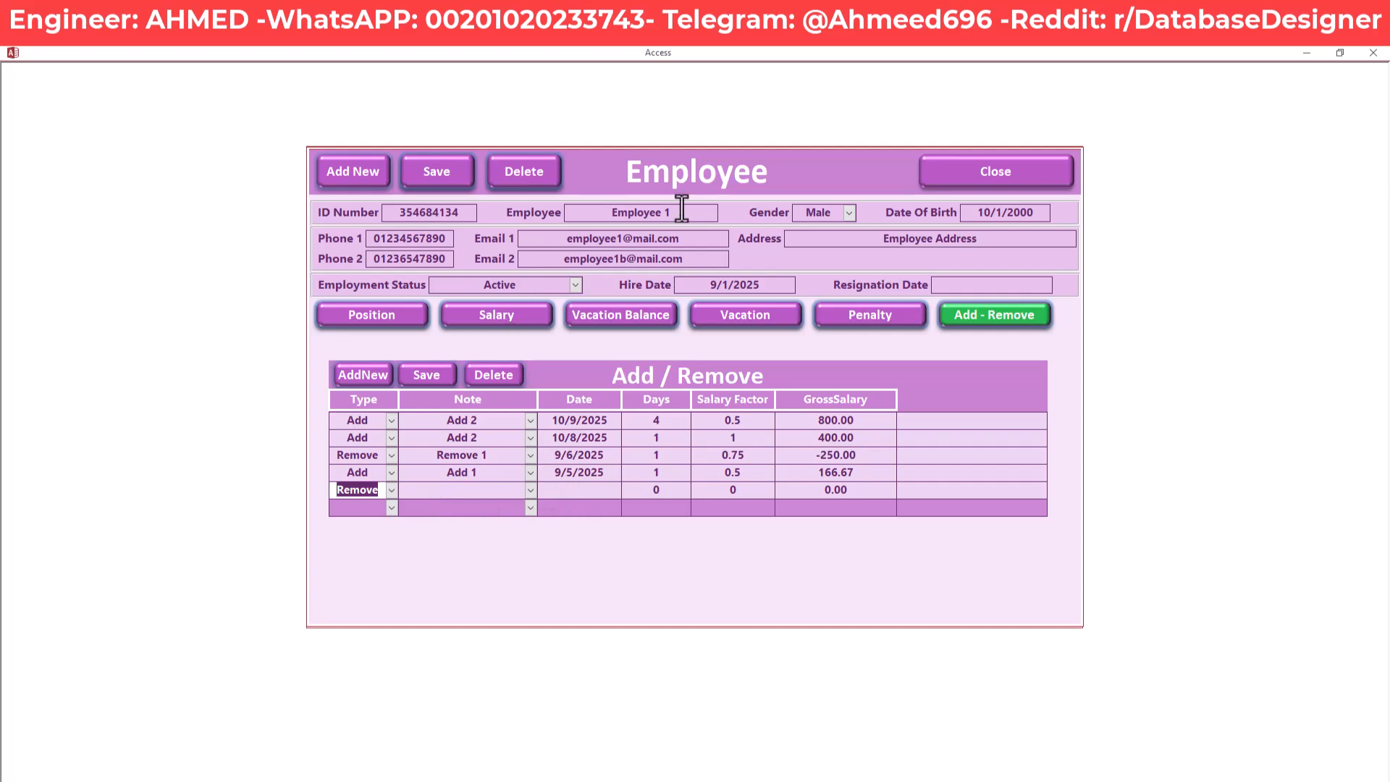
key(Tab)
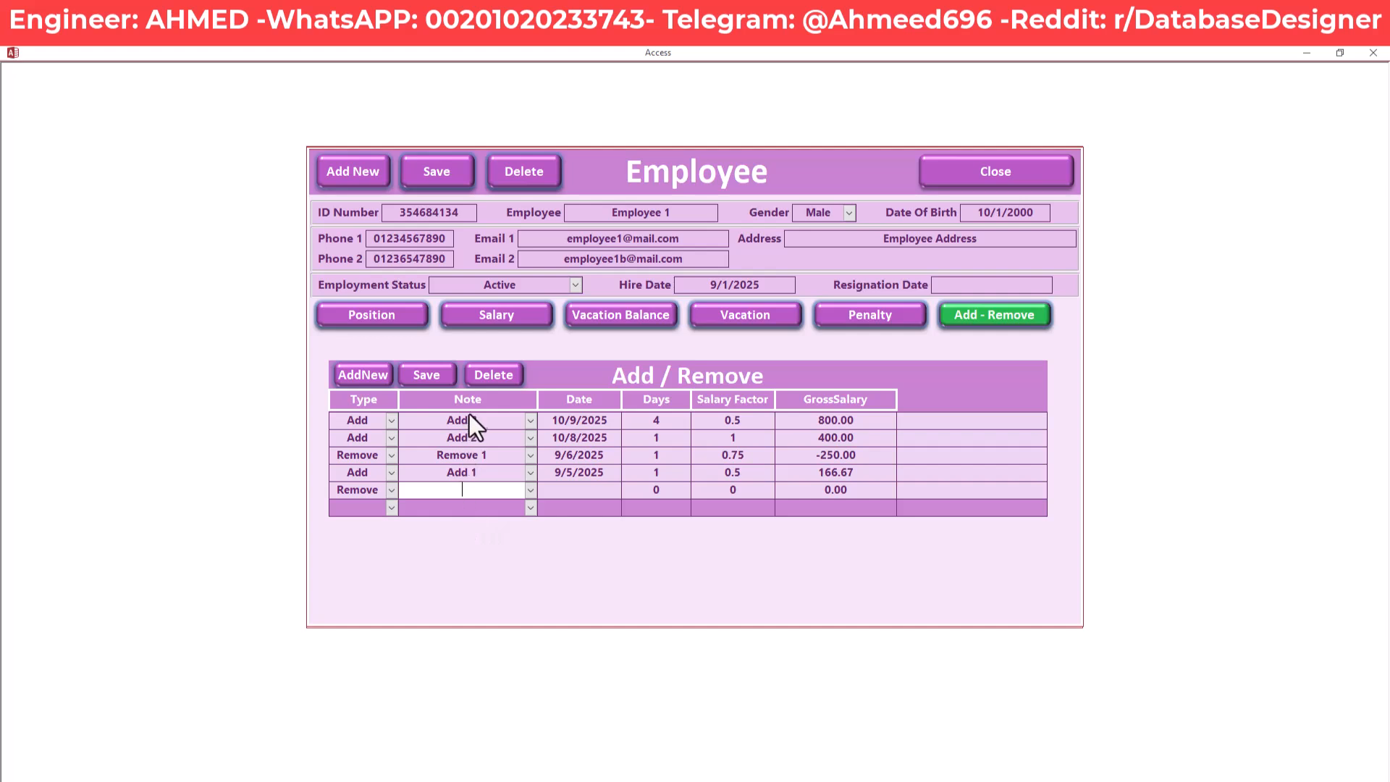
Fill the new row's note with Remove 3 from the notes list
click(531, 490)
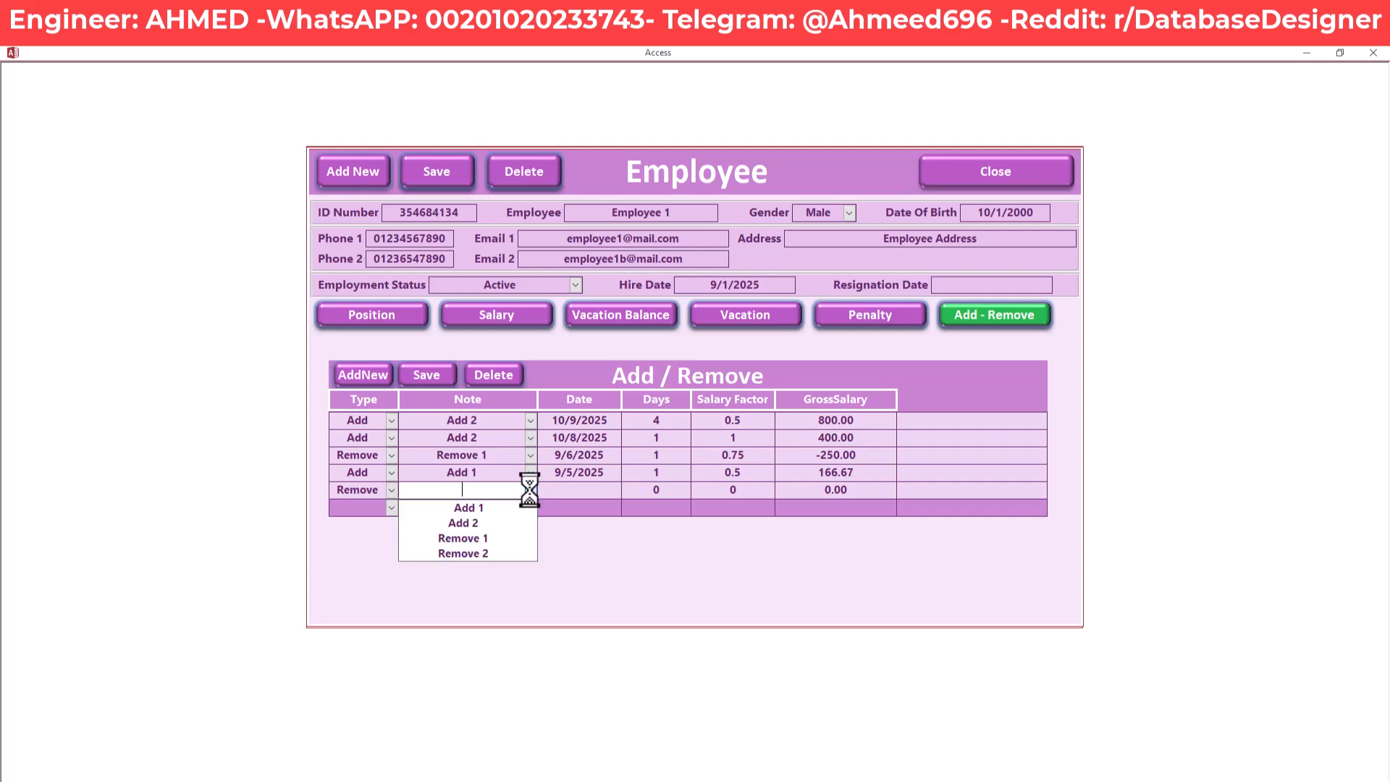
click(531, 490)
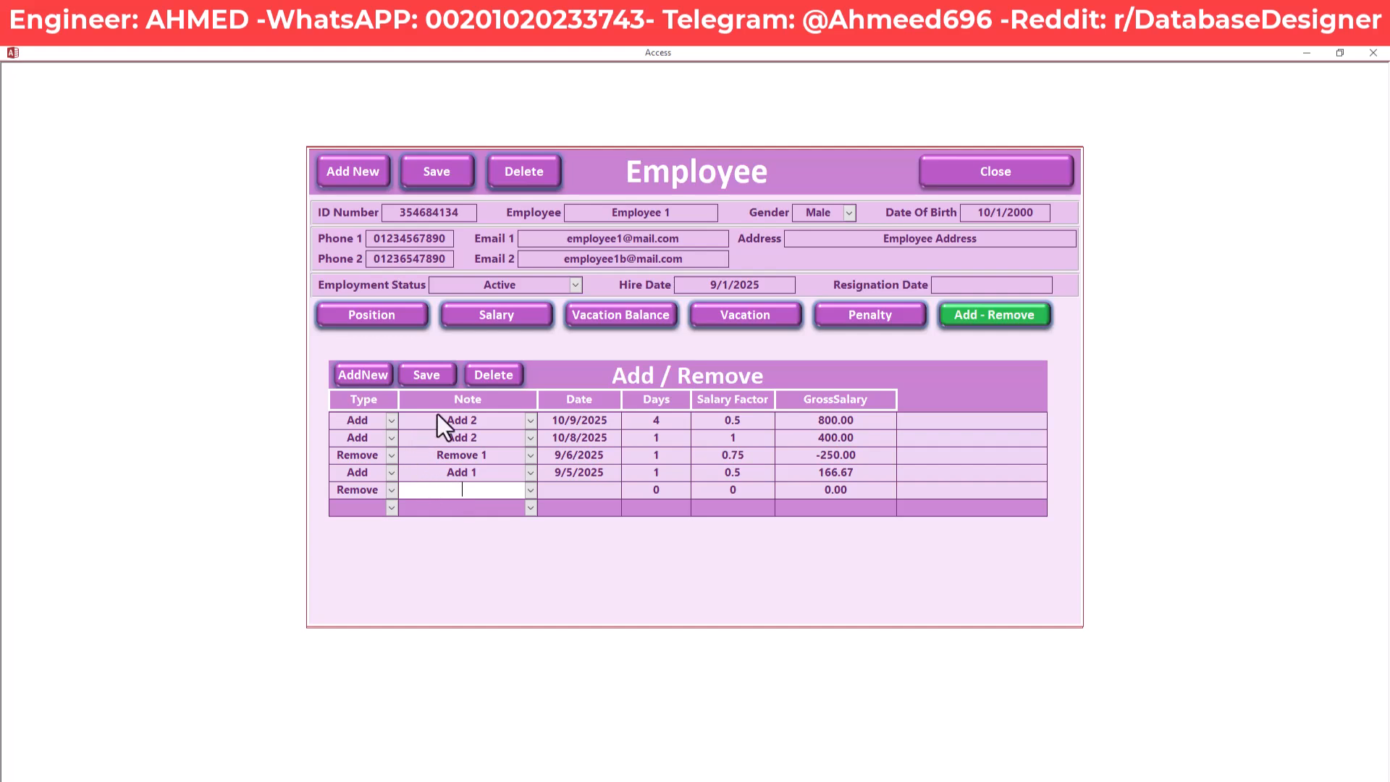
click(529, 491)
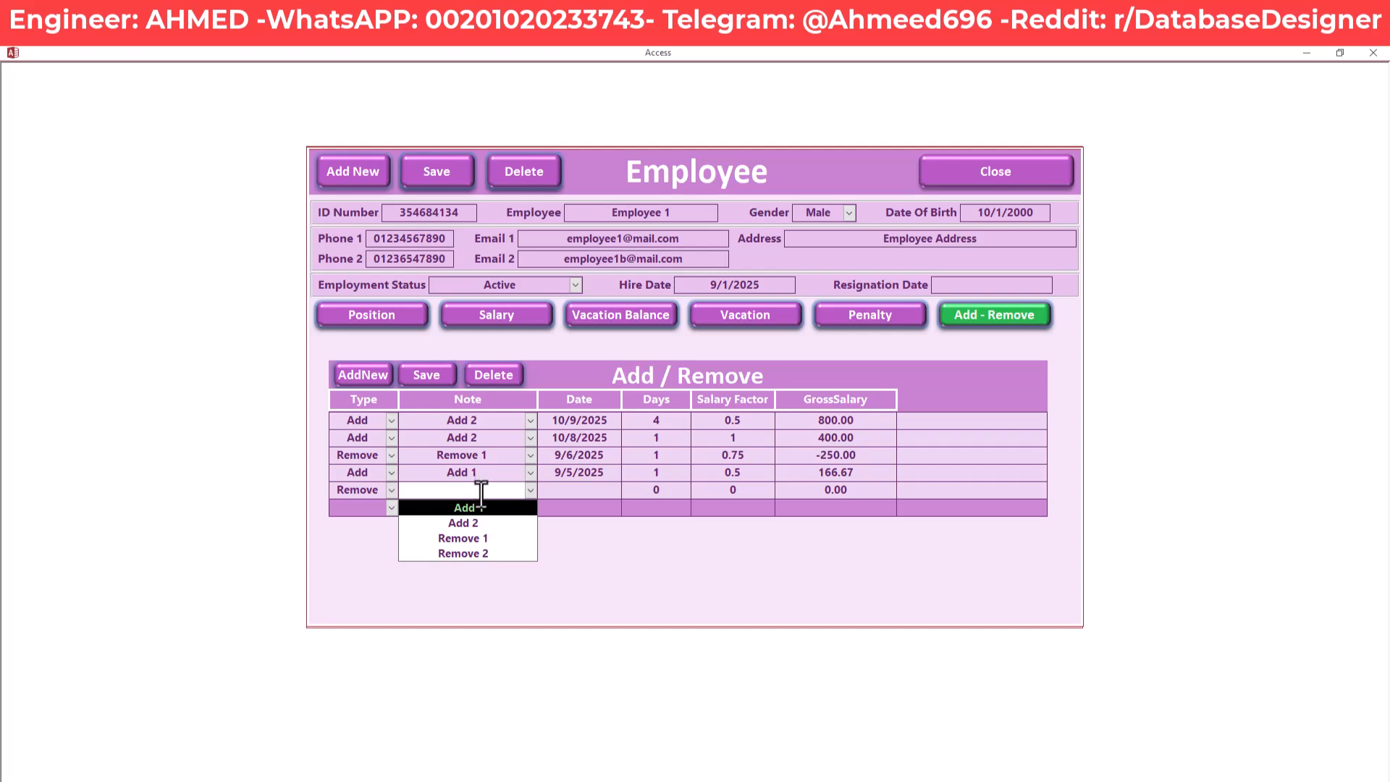
text(Remove 1)
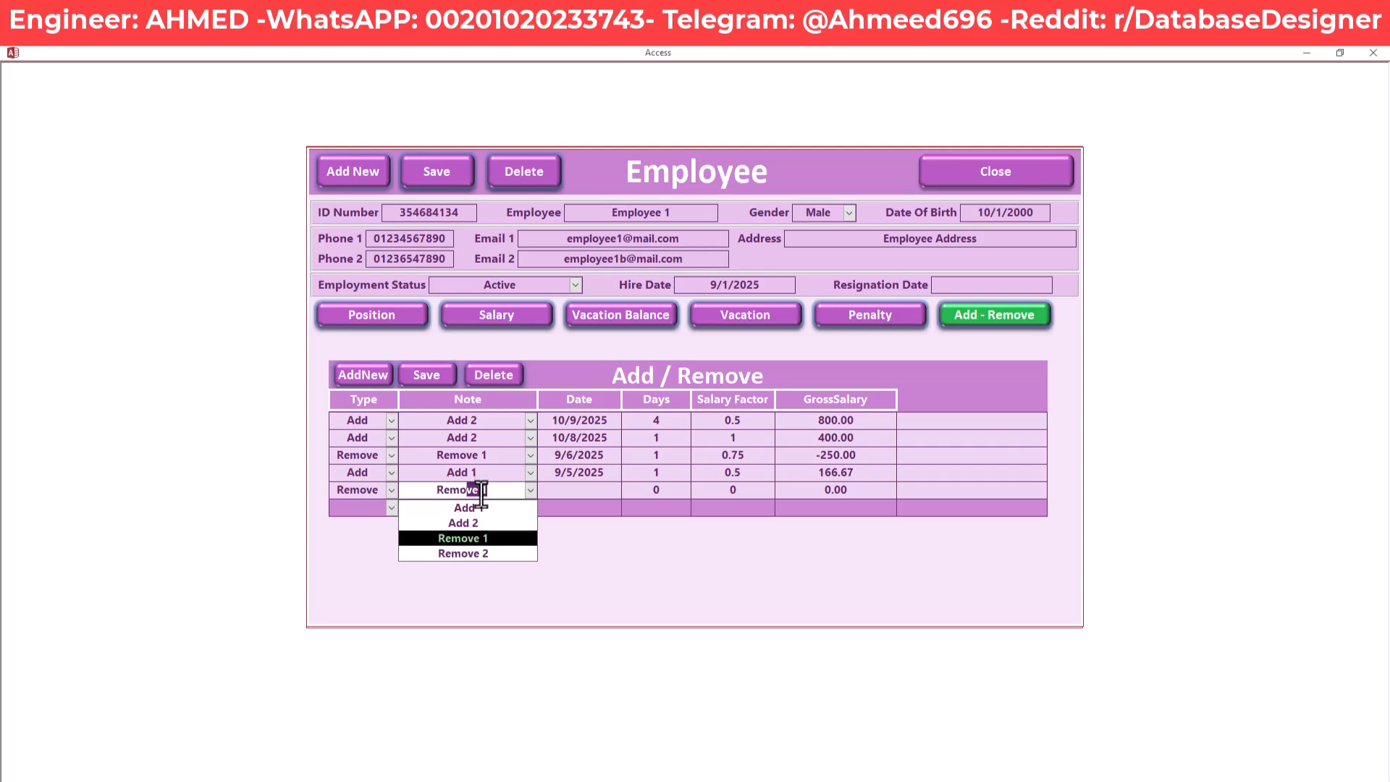
key(Tab)
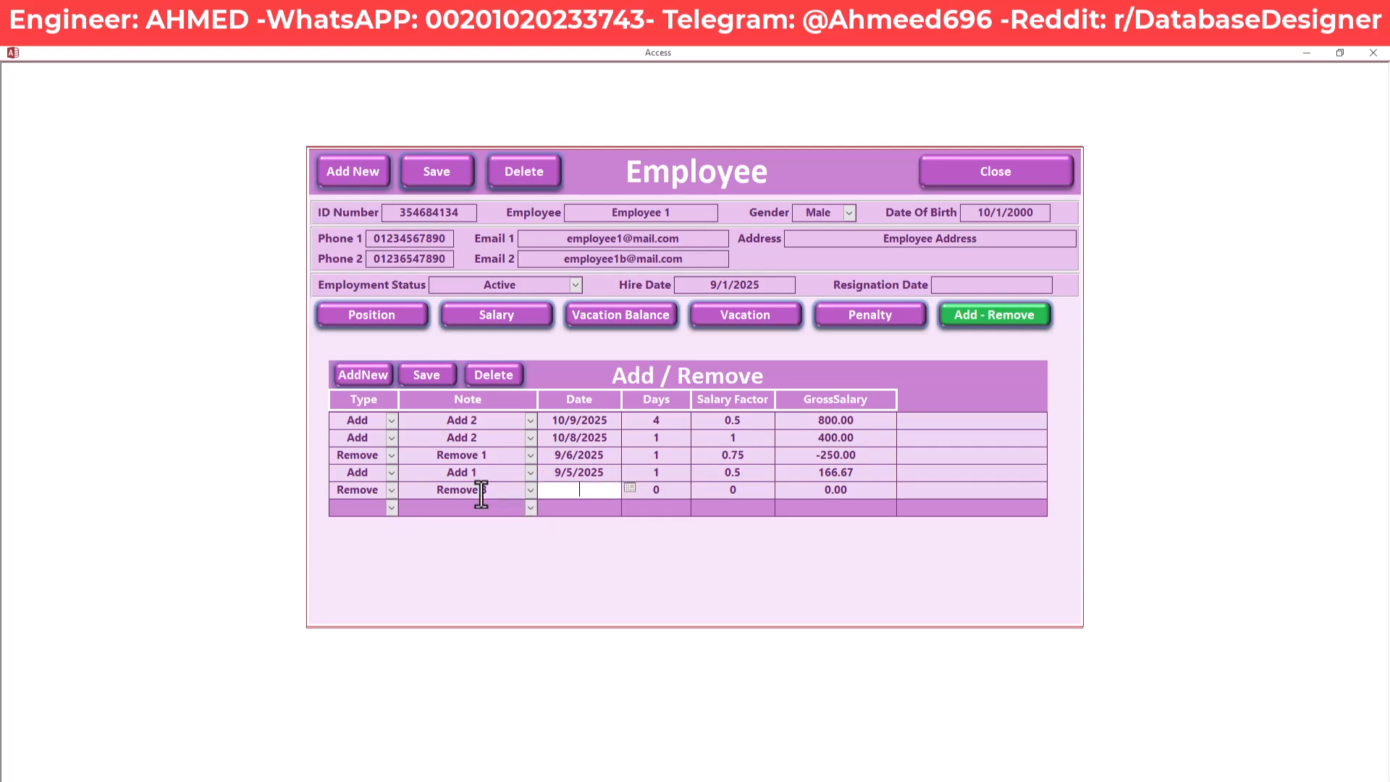
Give the Remove 3 row date 10/18/2025, 1 day and salary factor 1
click(530, 490)
click(530, 490)
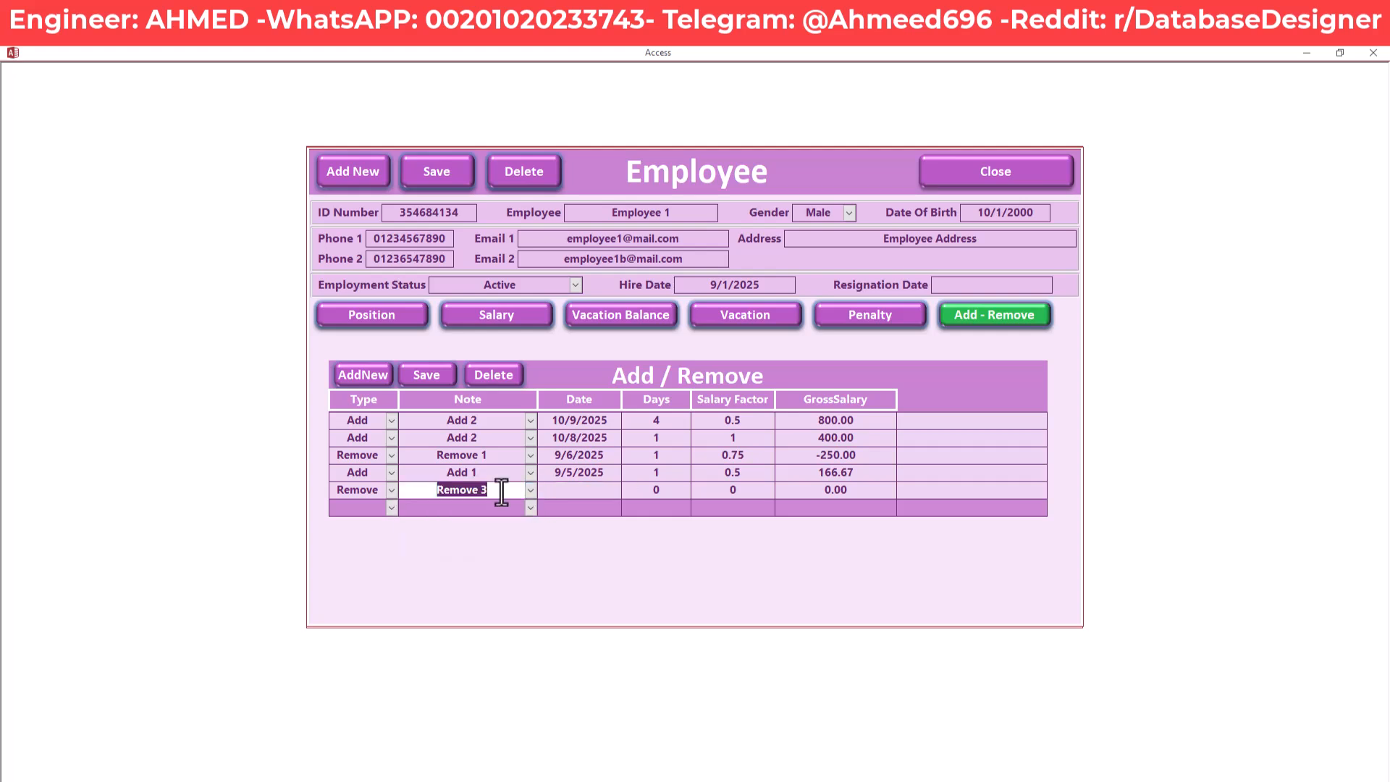
click(552, 489)
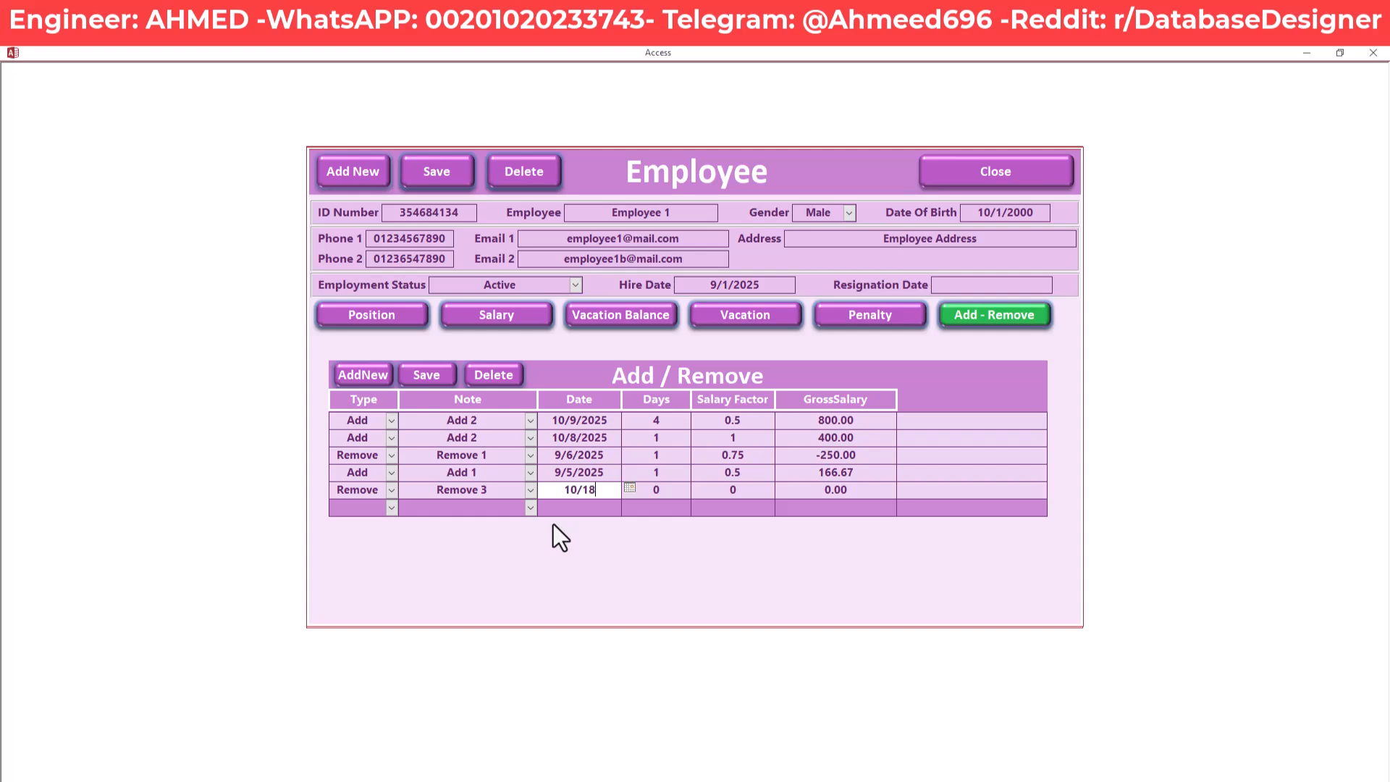
text(/2025)
key(Tab)
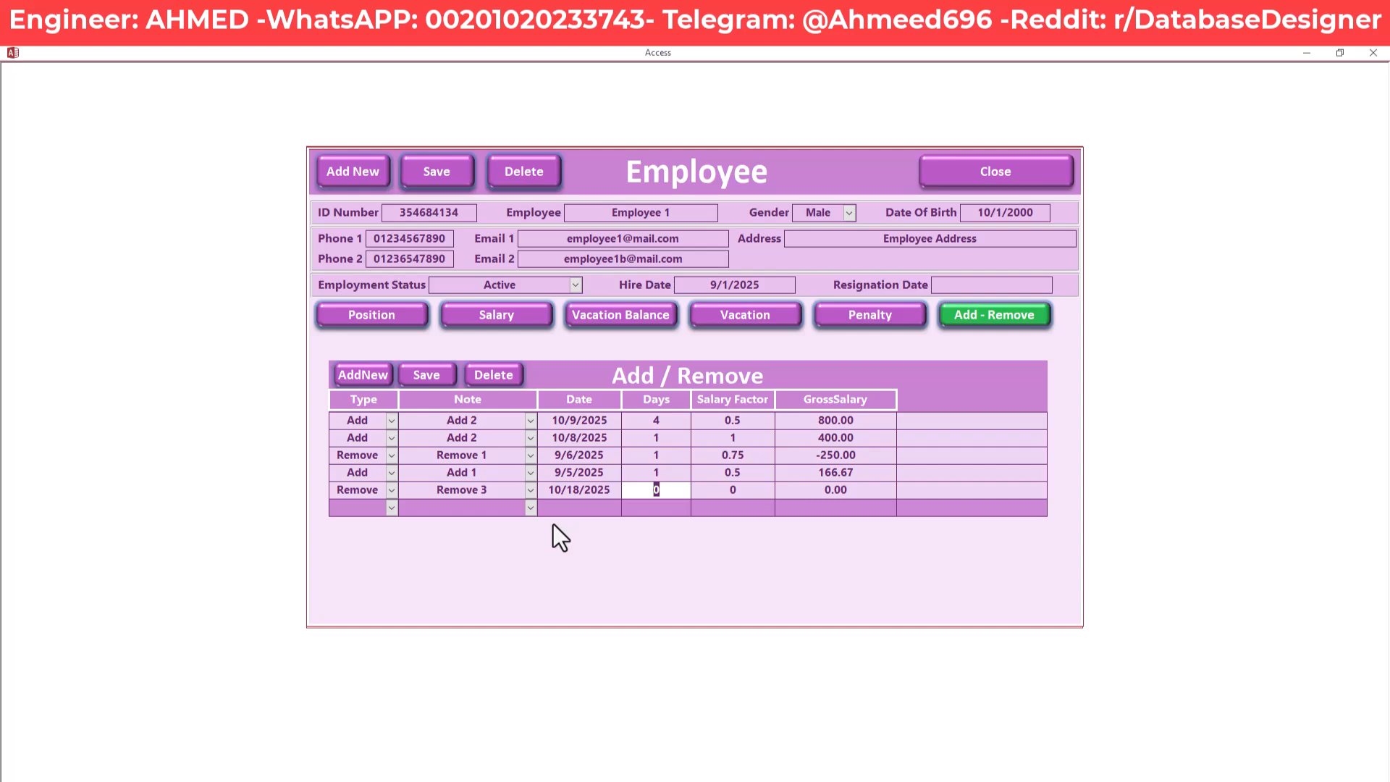
text(1)
key(Tab)
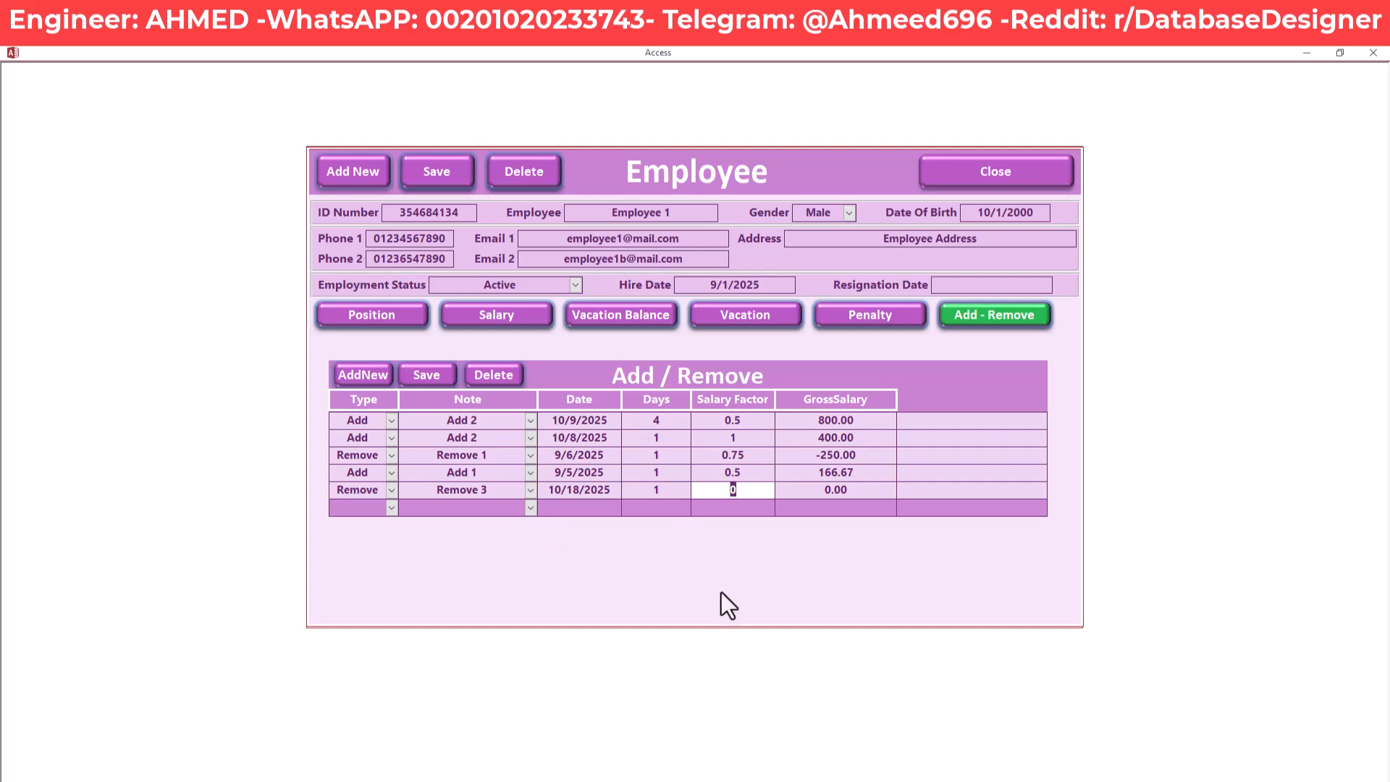
text(1)
key(Tab)
Save the Remove 3 record and check its -400.00 GrossSalary against the other rows
click(419, 376)
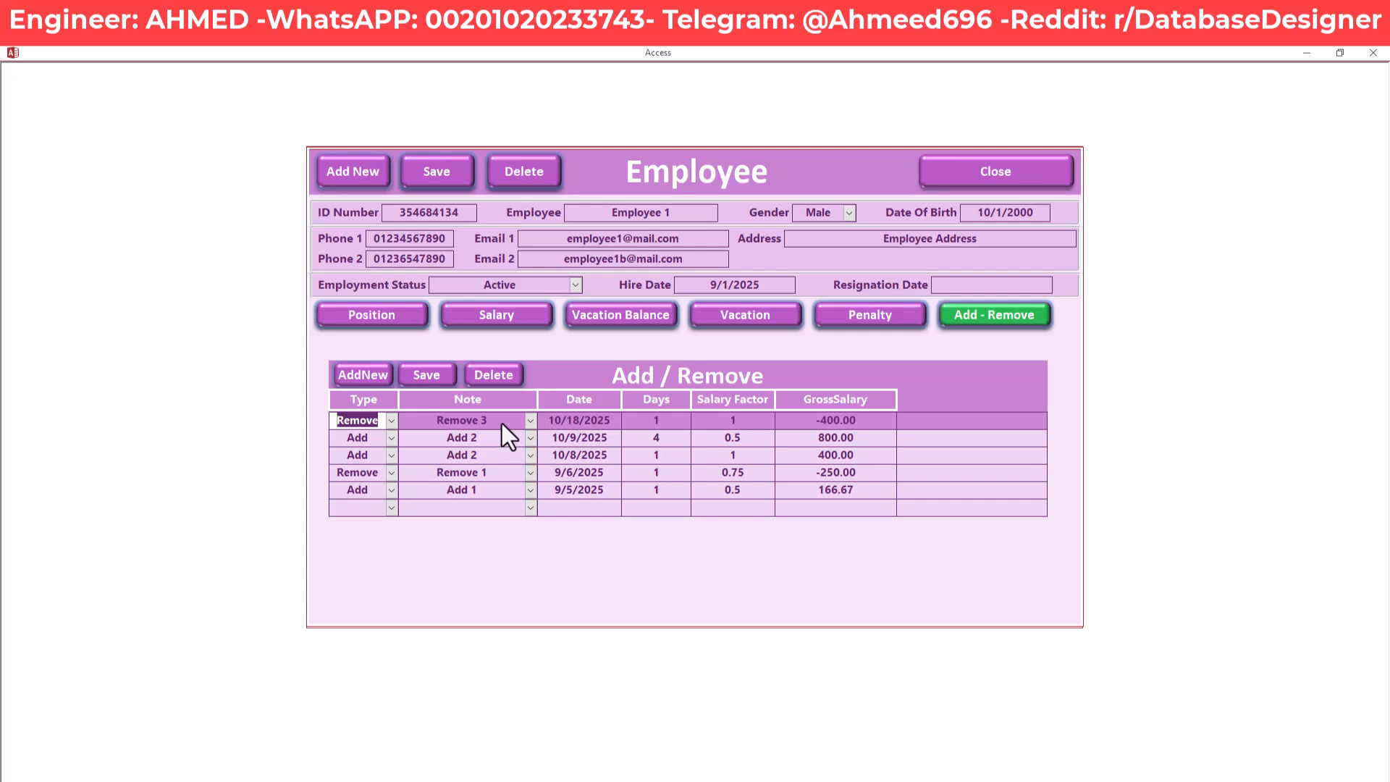
drag(872, 424, 782, 419)
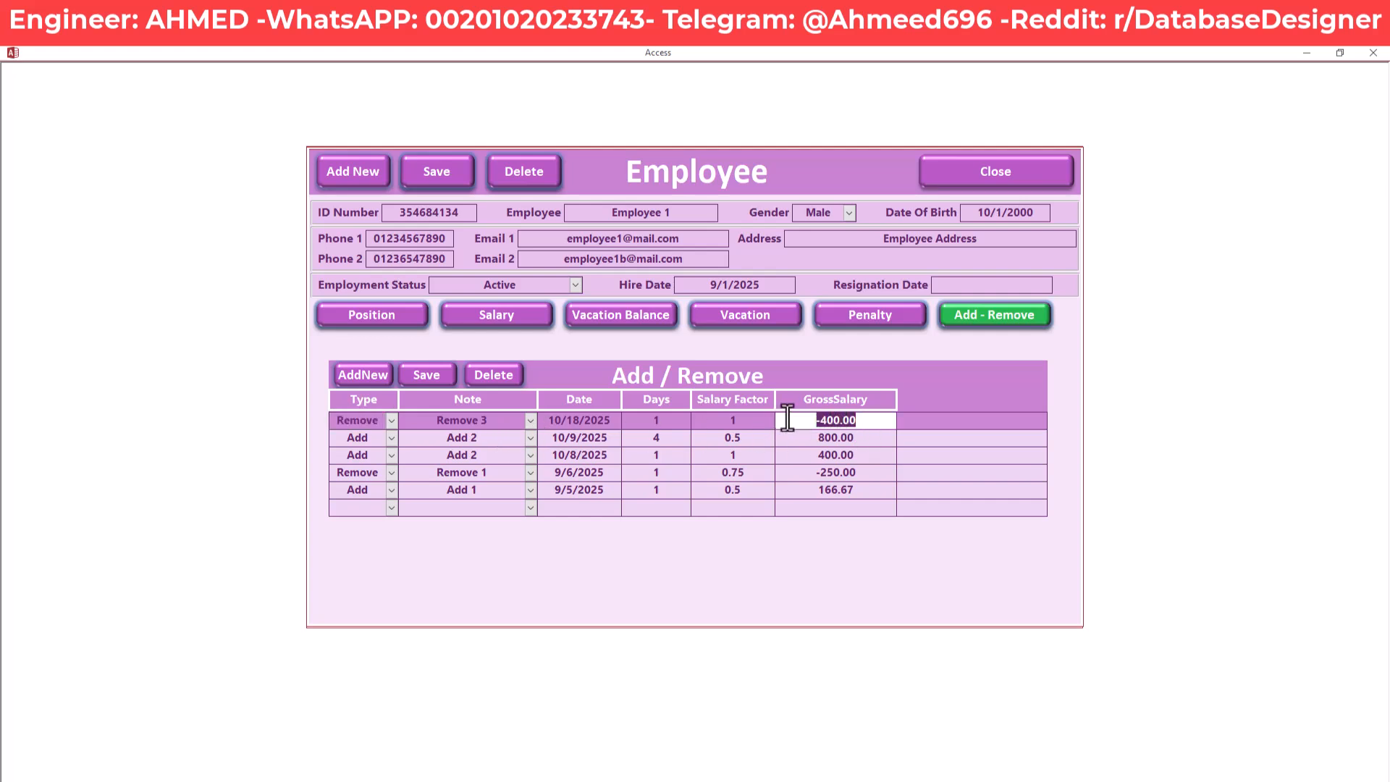
click(867, 427)
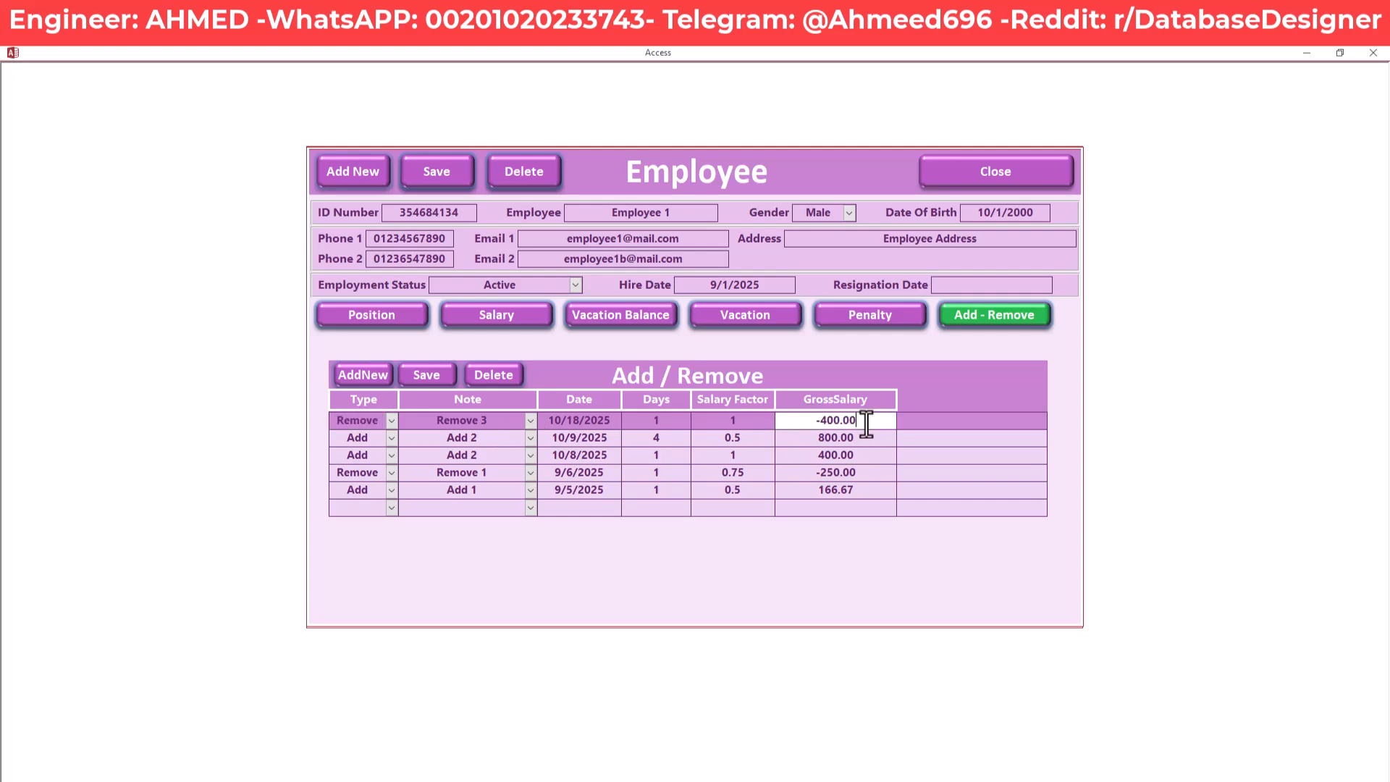
click(801, 439)
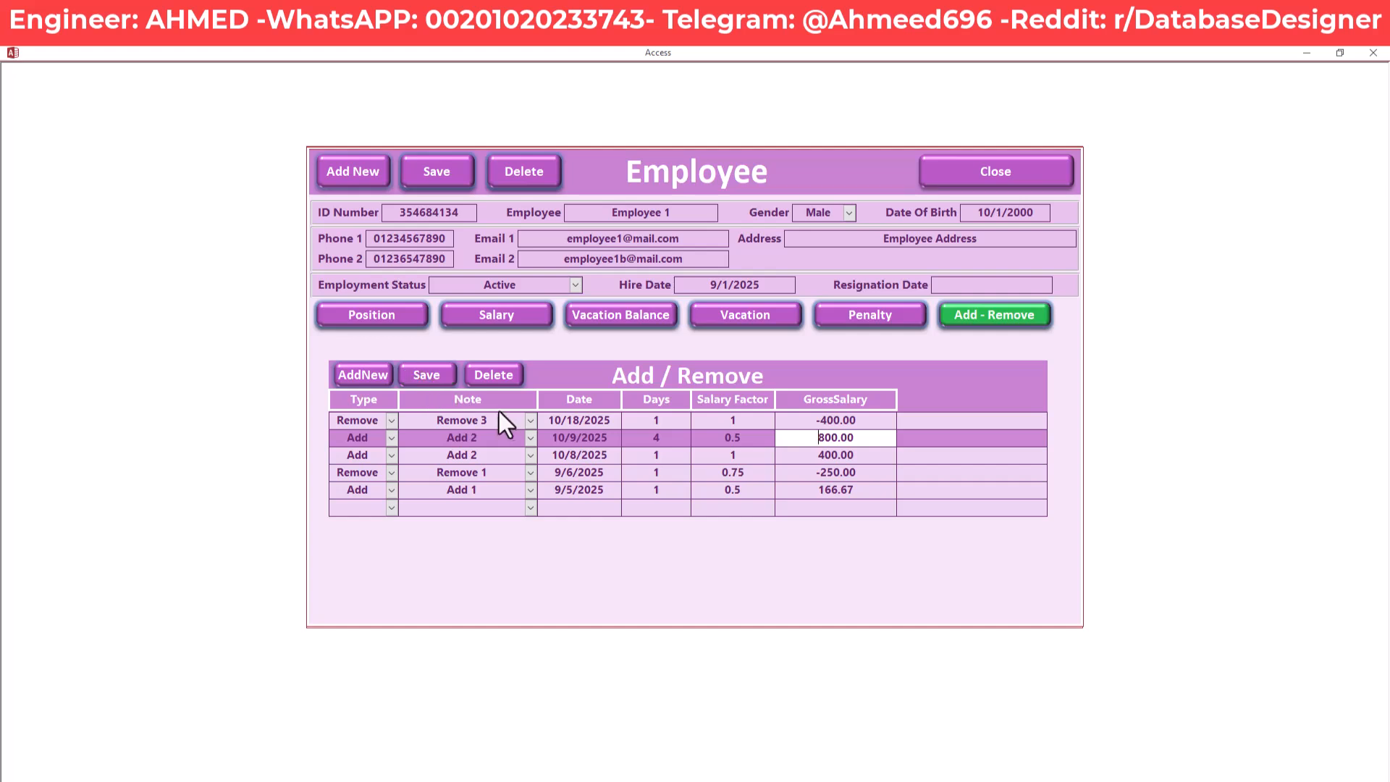
click(532, 422)
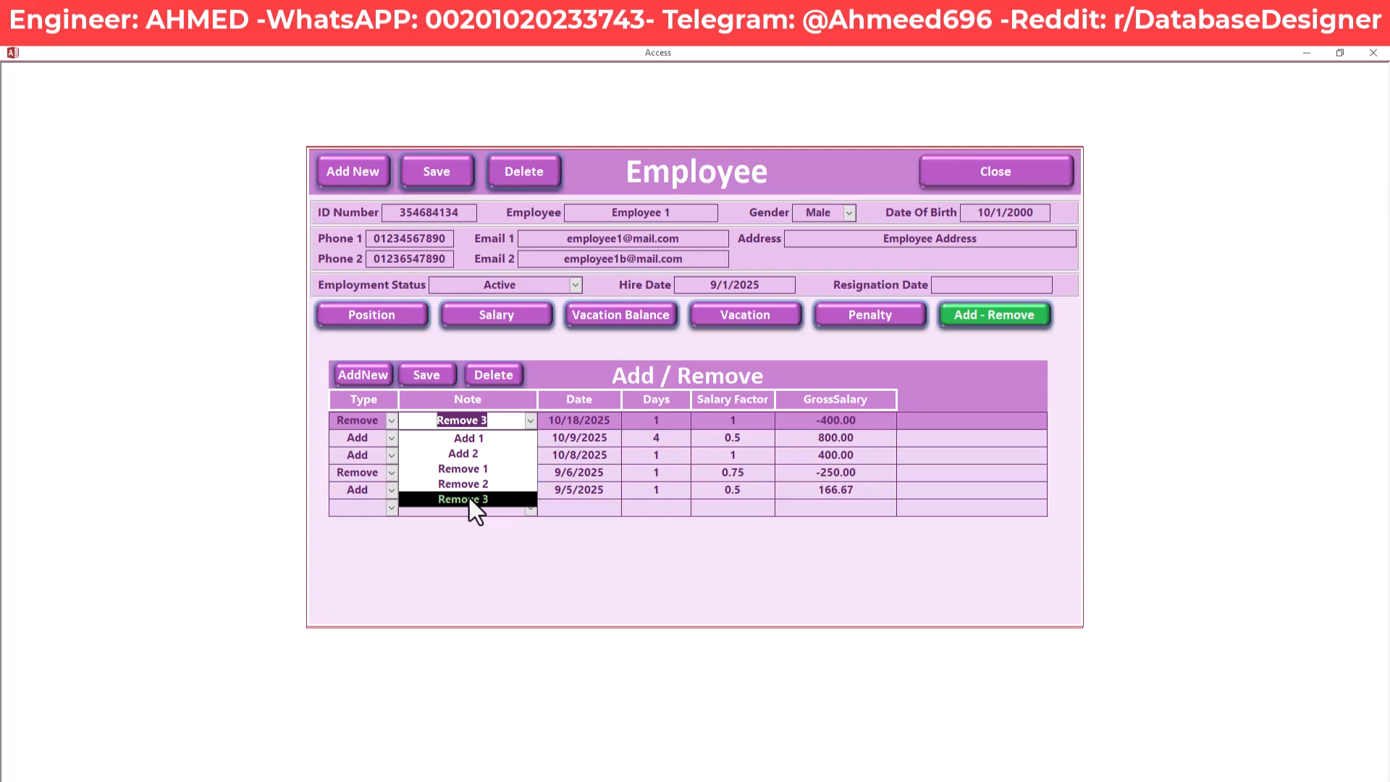
click(529, 420)
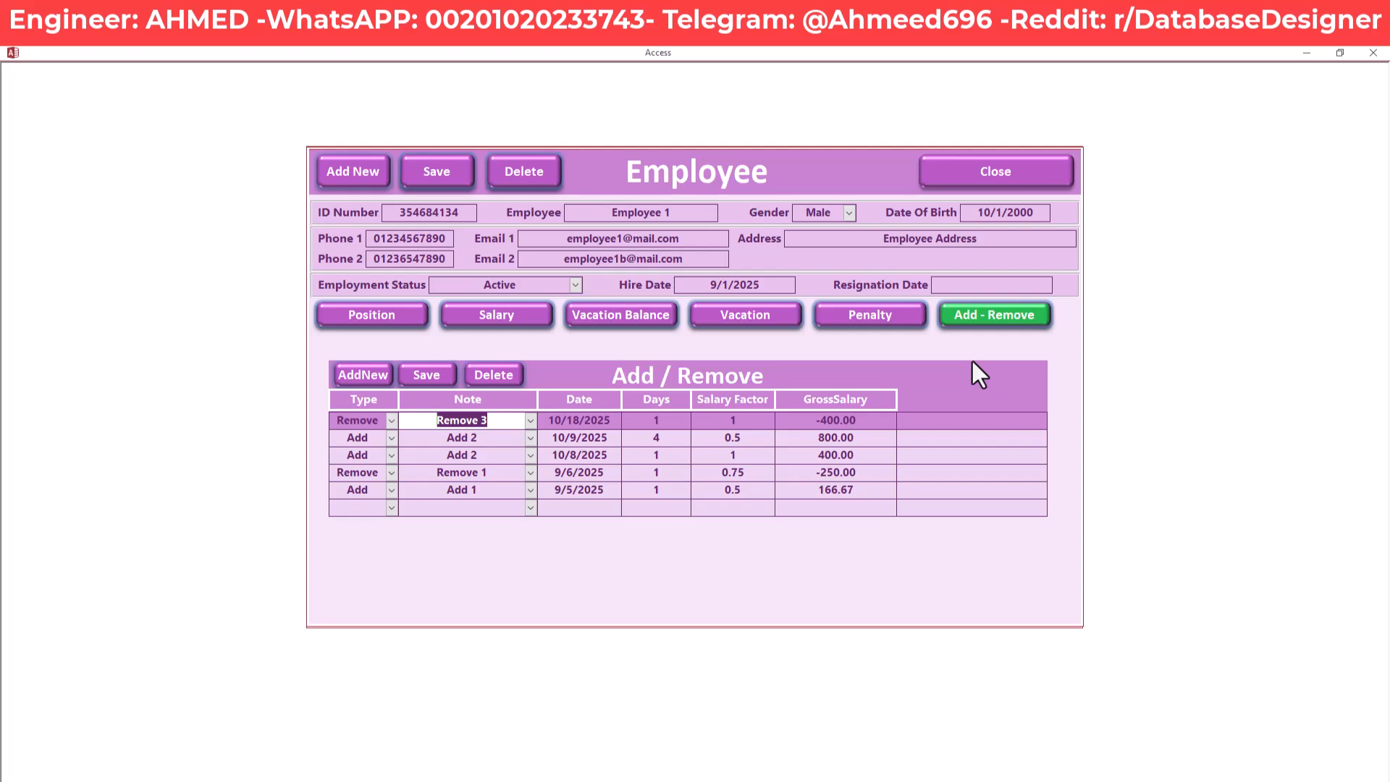
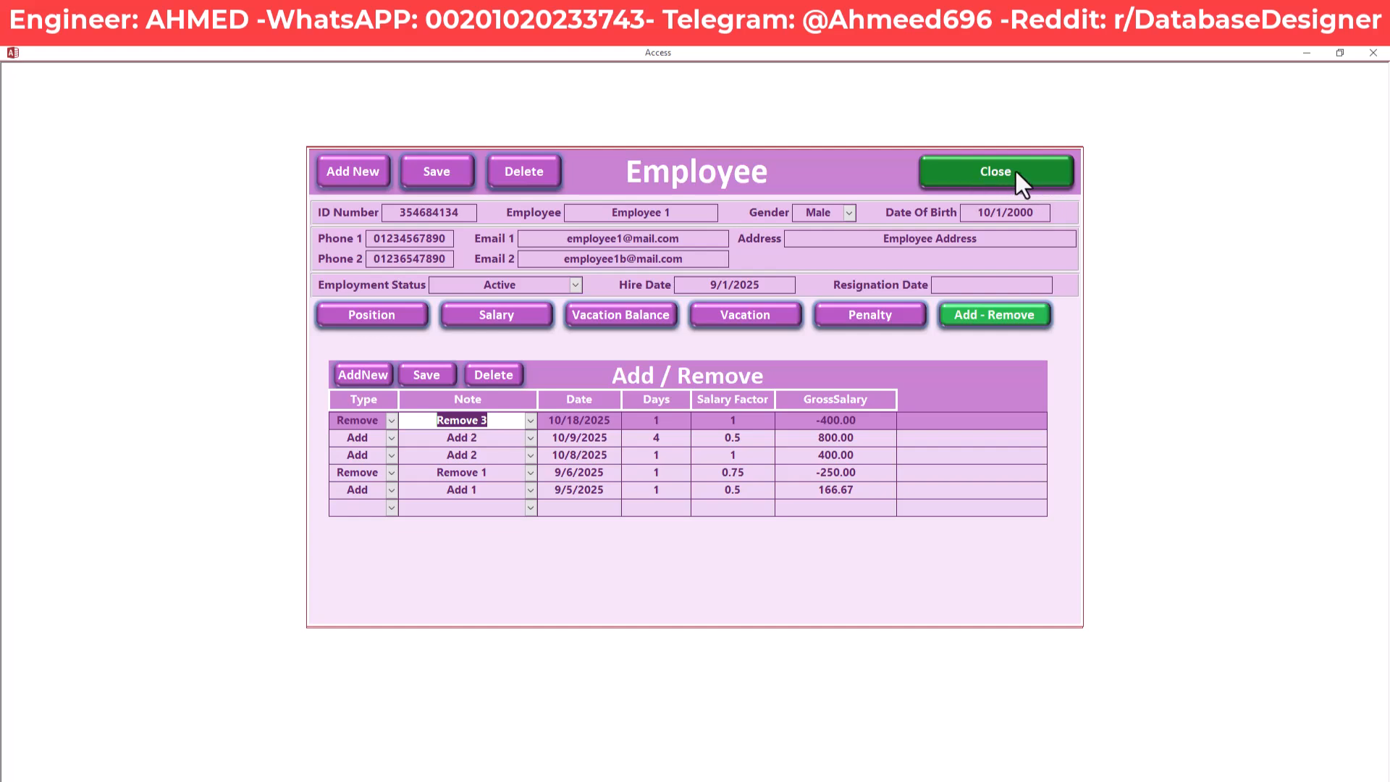
Close the Employee detail form and then the Employee list form
click(1040, 171)
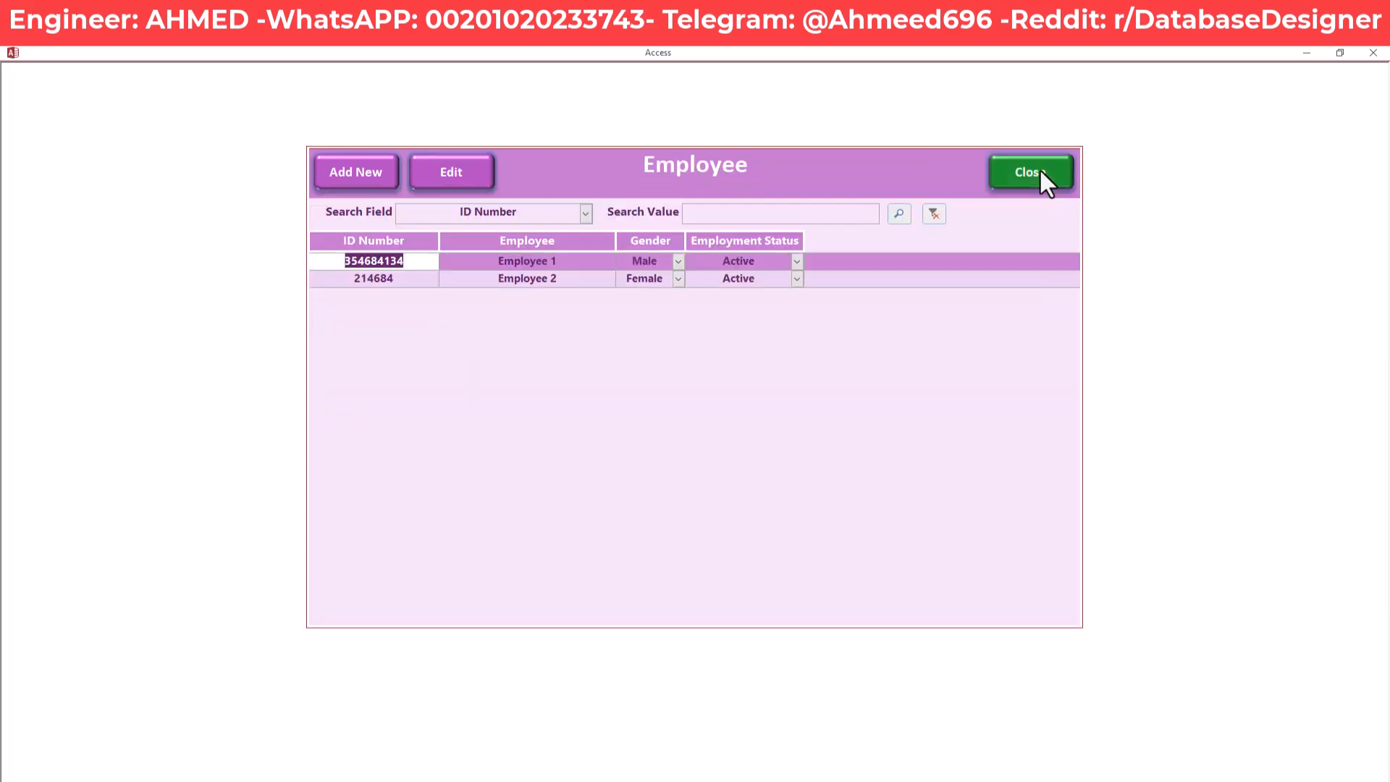
click(1024, 178)
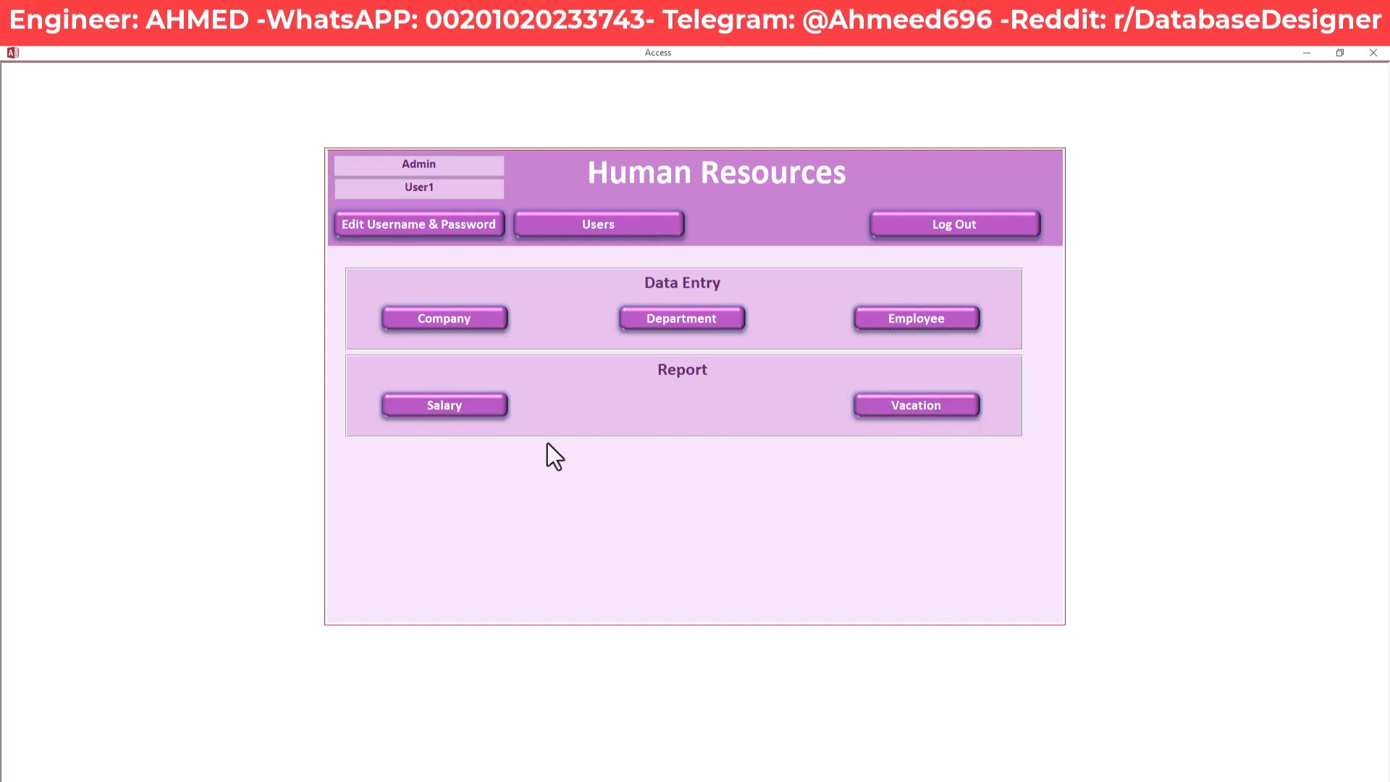
Open the Monthly Salary form and browse its first and fourth salary records
click(440, 405)
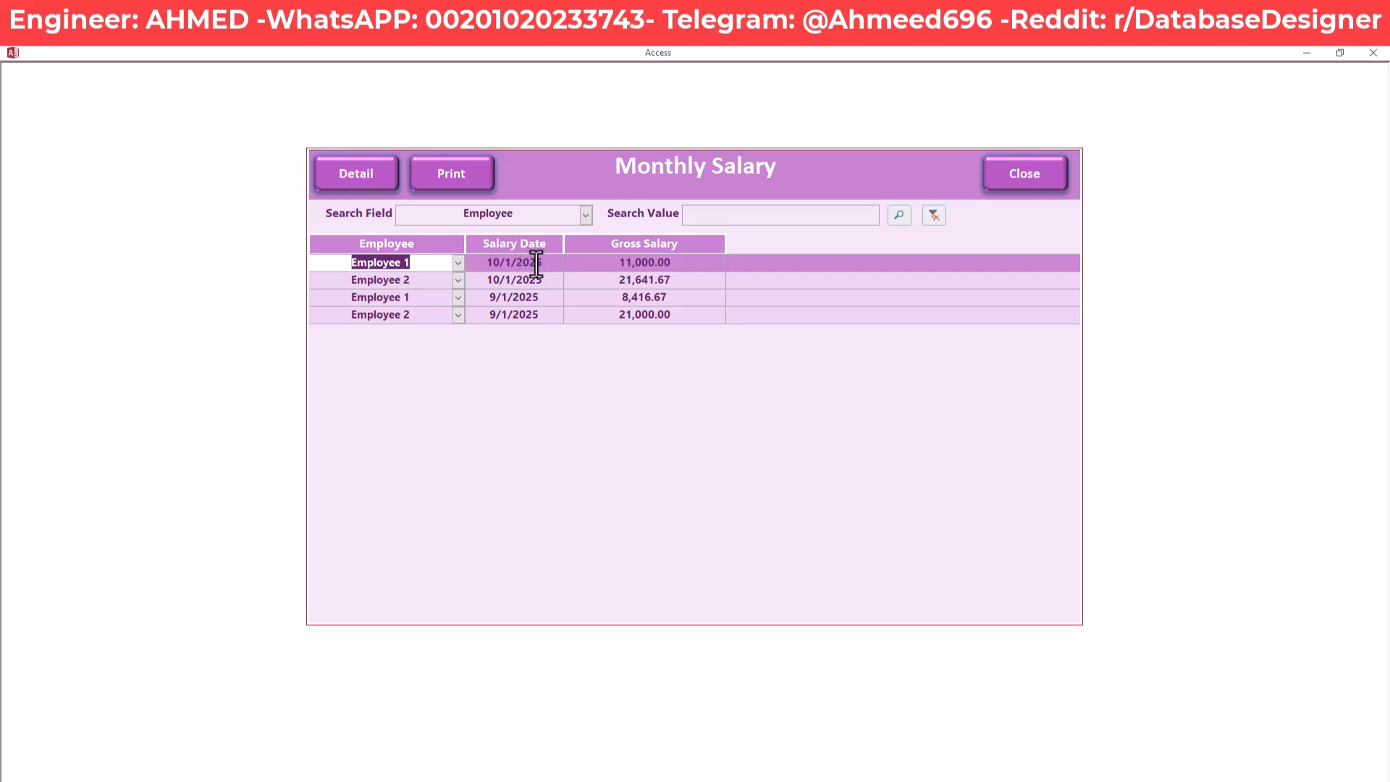
click(539, 314)
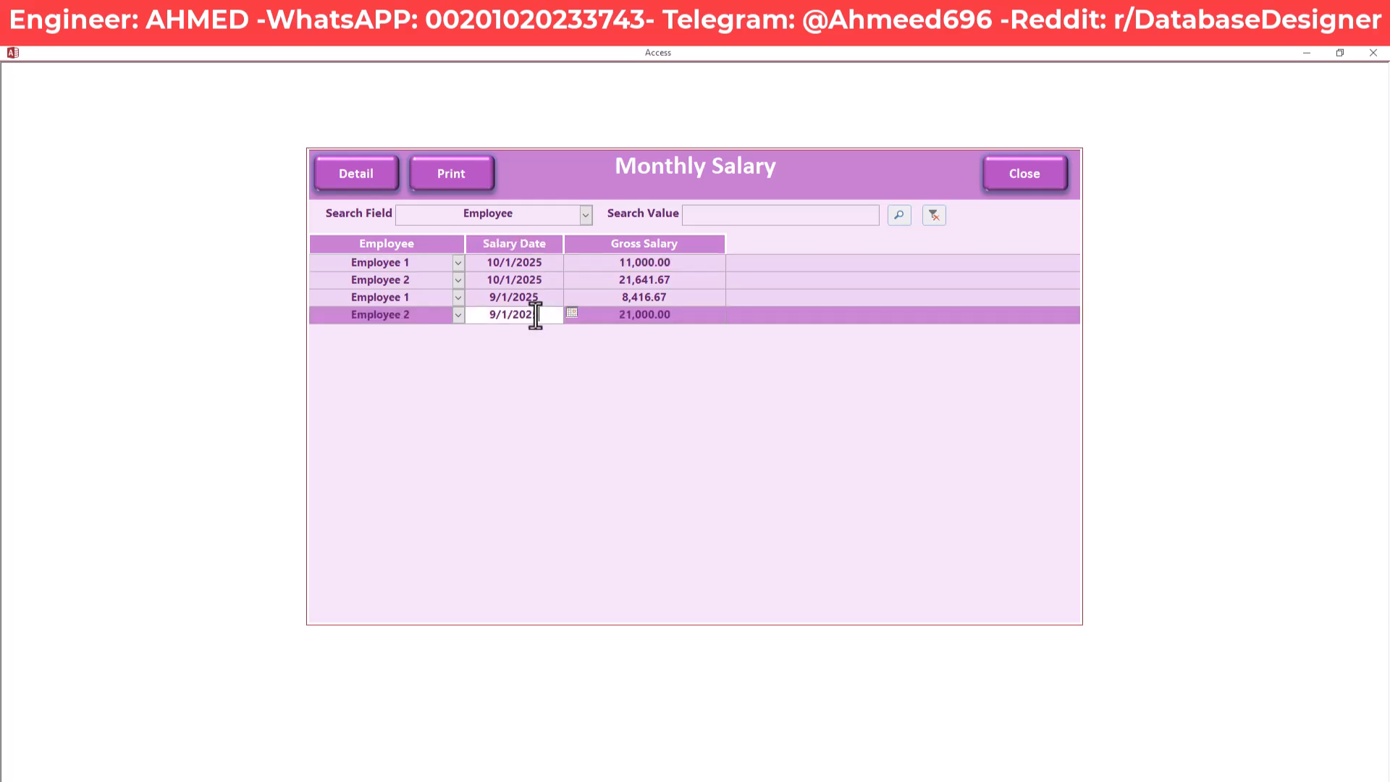
click(424, 263)
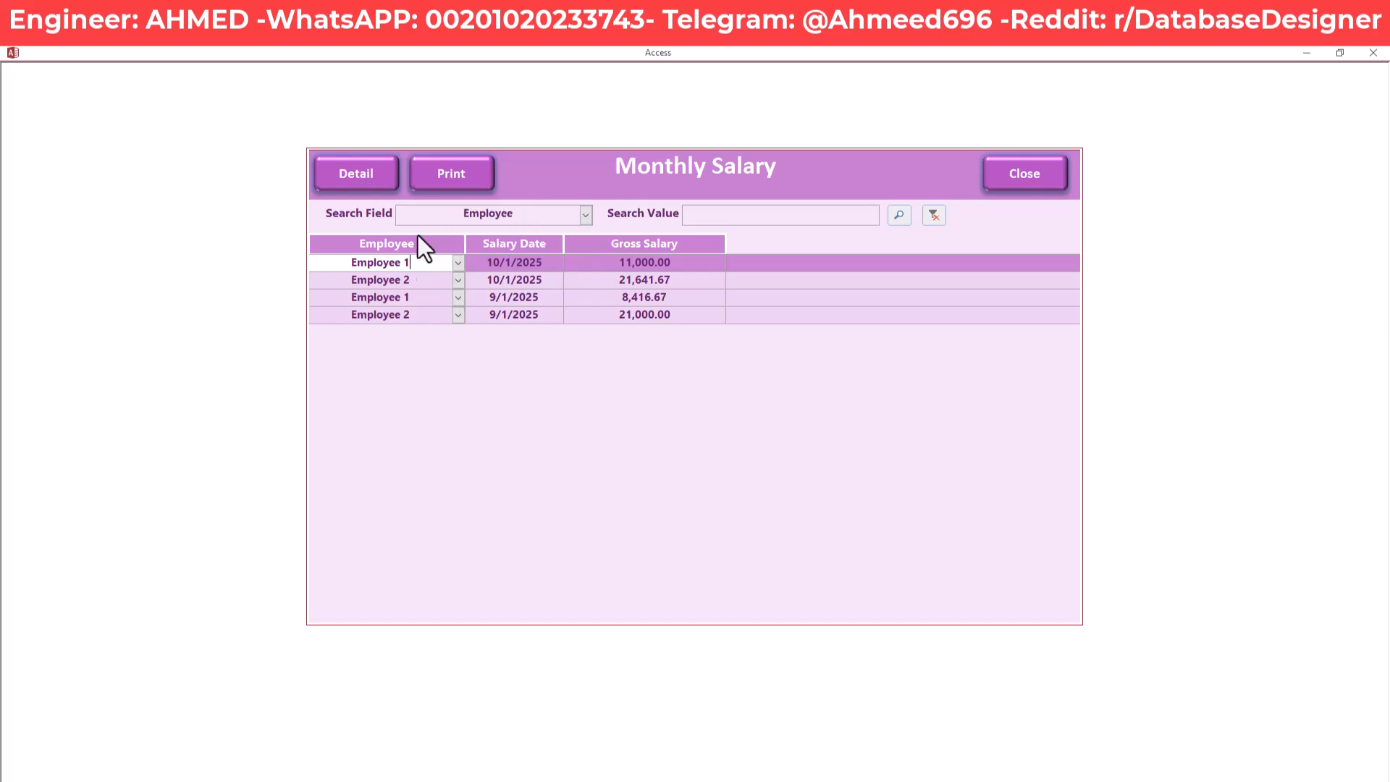
Filter the Monthly Salary list using search value 1 for Employee 1
click(842, 215)
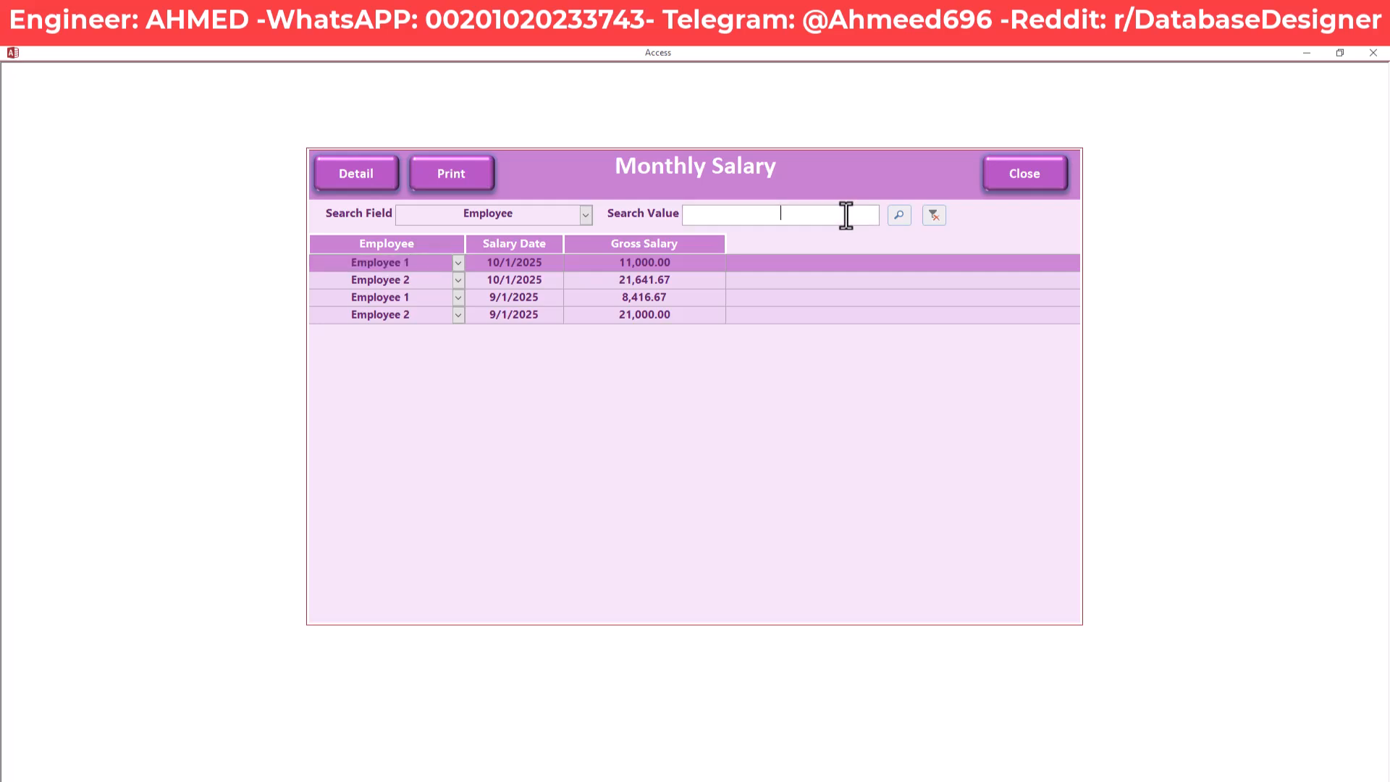
text(1)
click(898, 215)
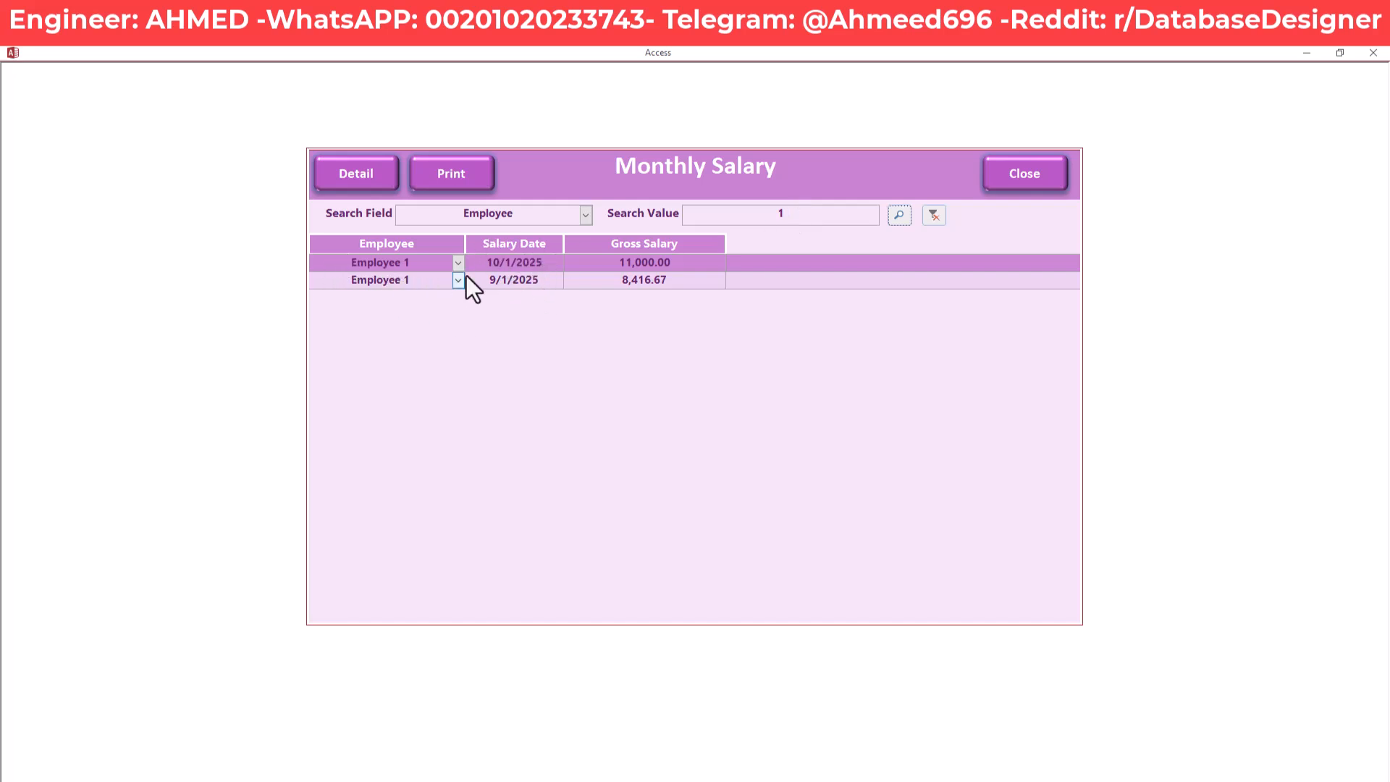
Review the filtered 11,000.00 October and 8,416.67 September gross salary values
click(551, 281)
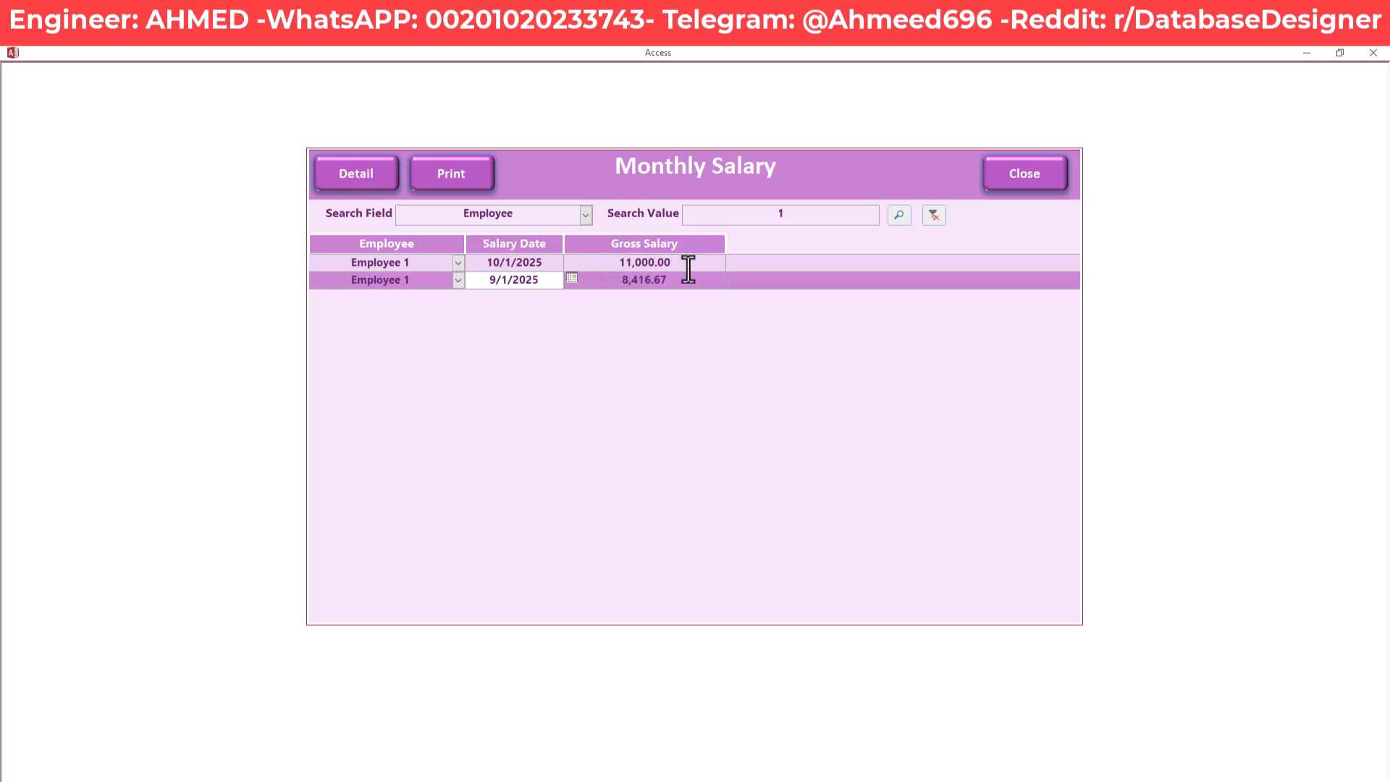
drag(701, 263, 593, 281)
click(590, 262)
click(613, 279)
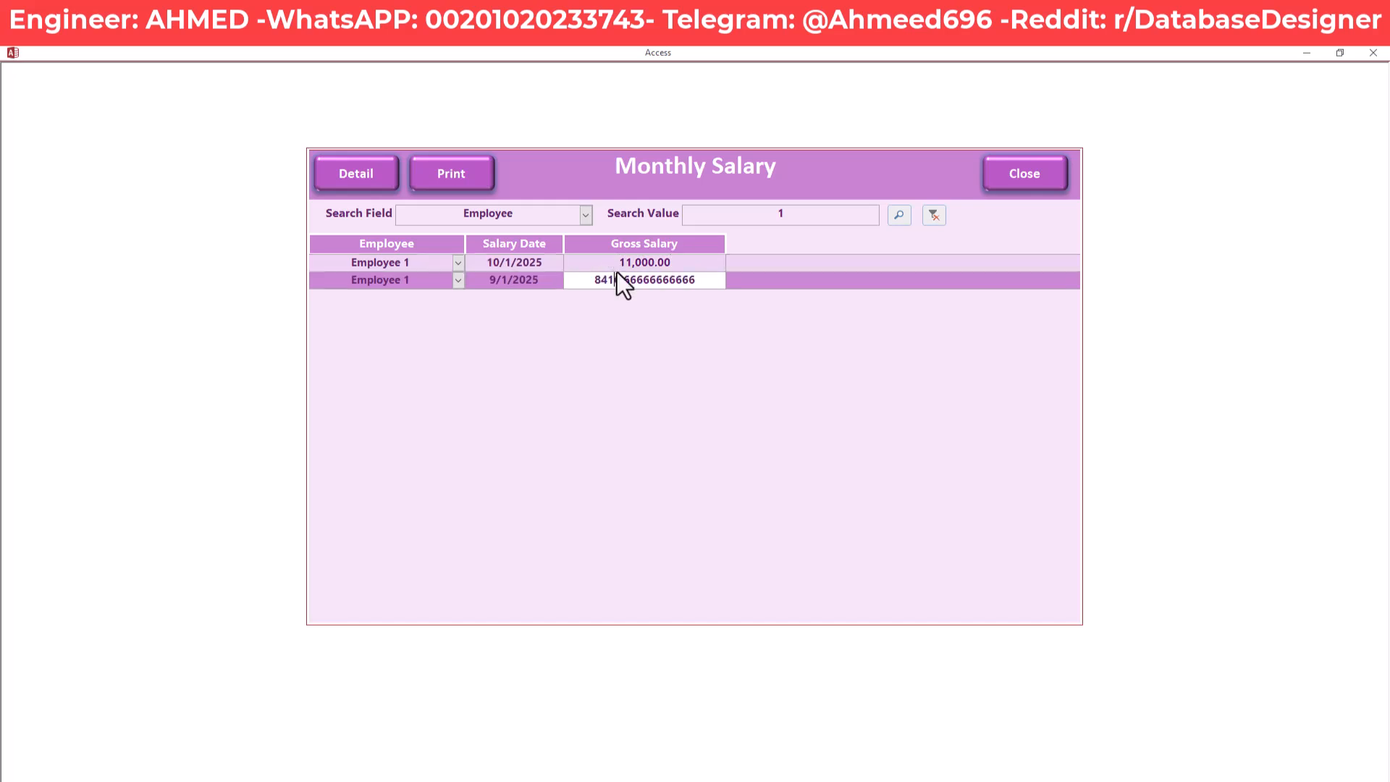
click(621, 262)
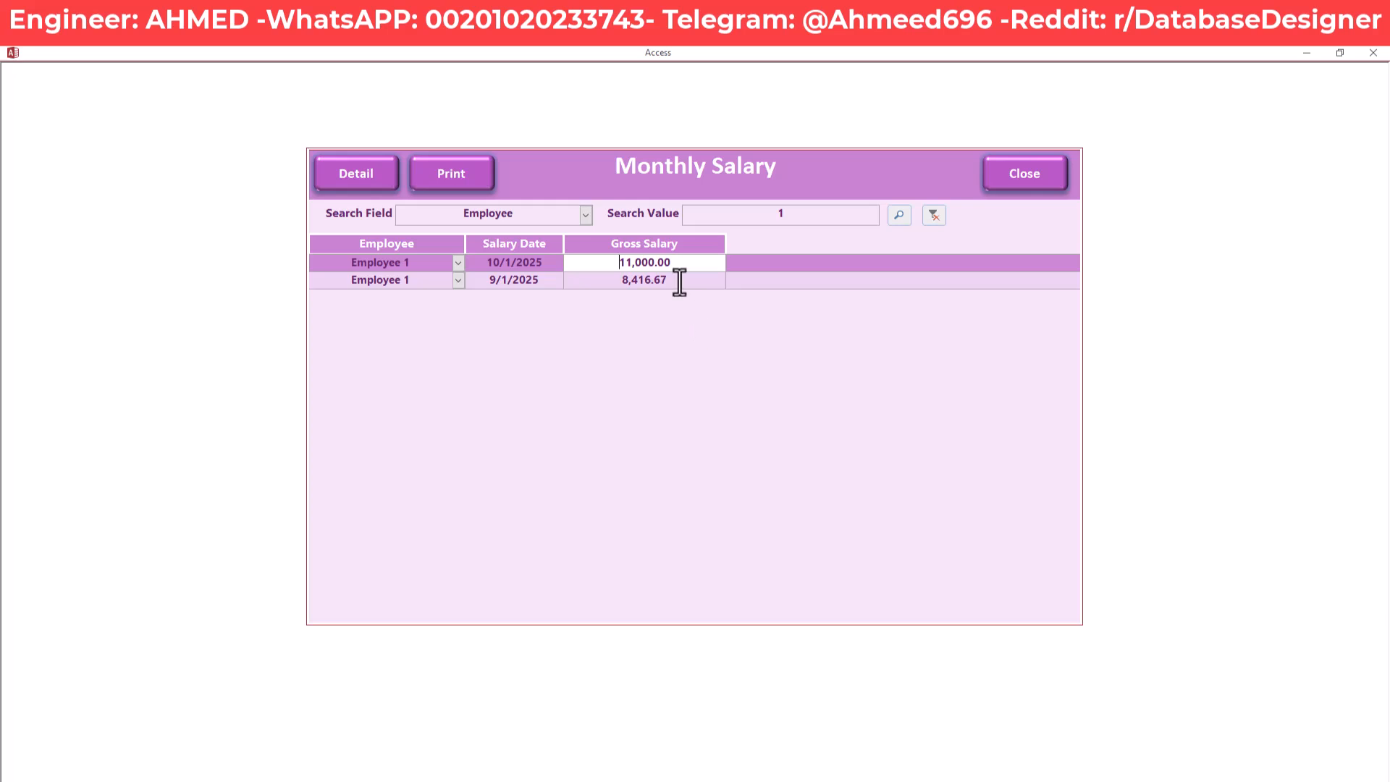
click(450, 173)
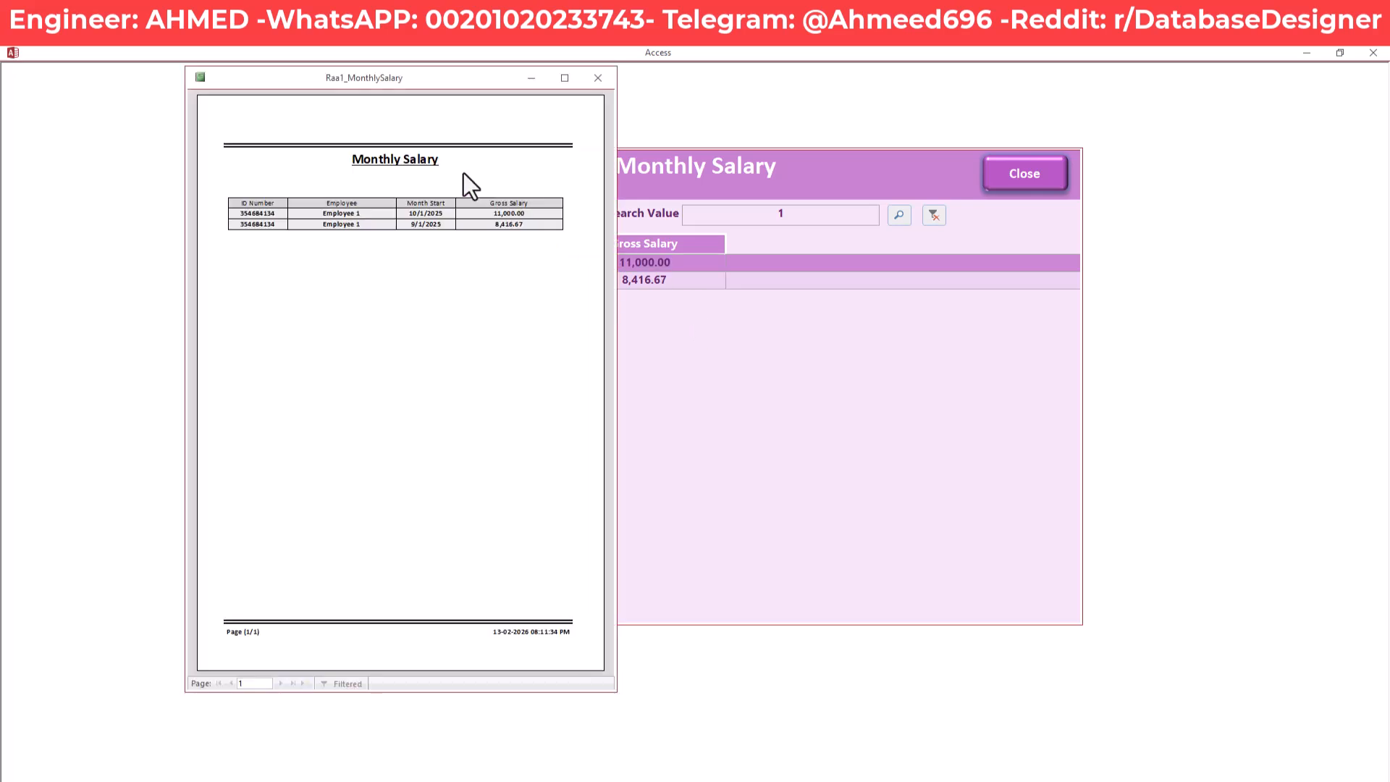
drag(435, 81, 410, 123)
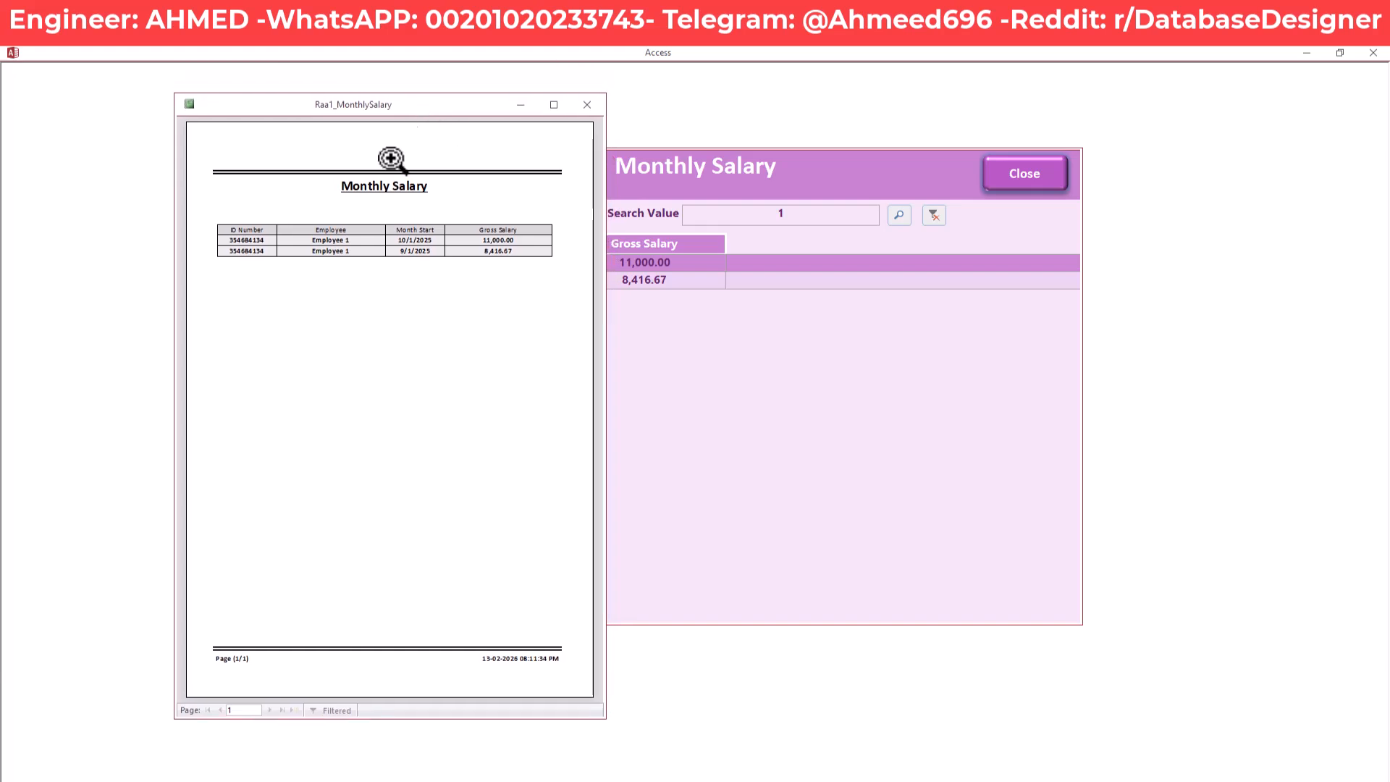
click(290, 232)
click(296, 232)
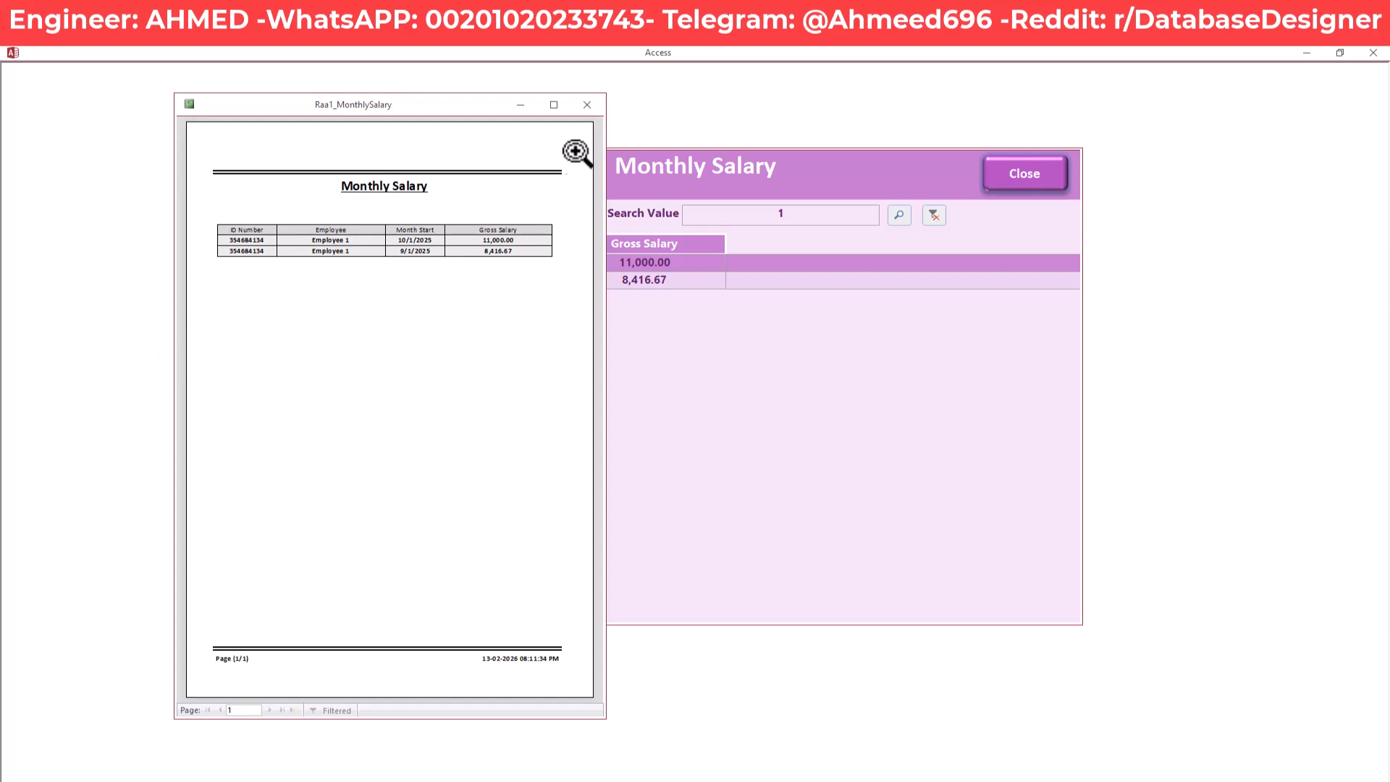
click(586, 105)
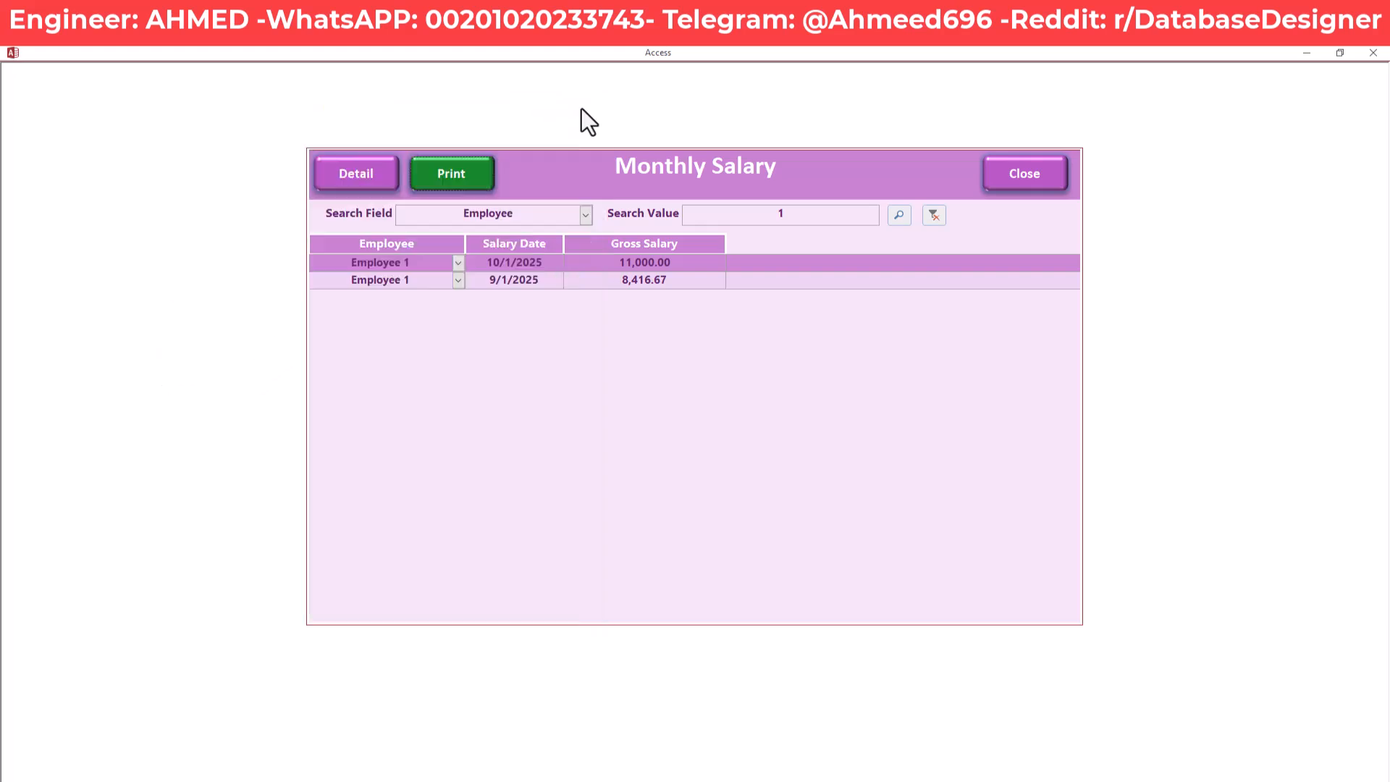
click(513, 282)
click(527, 262)
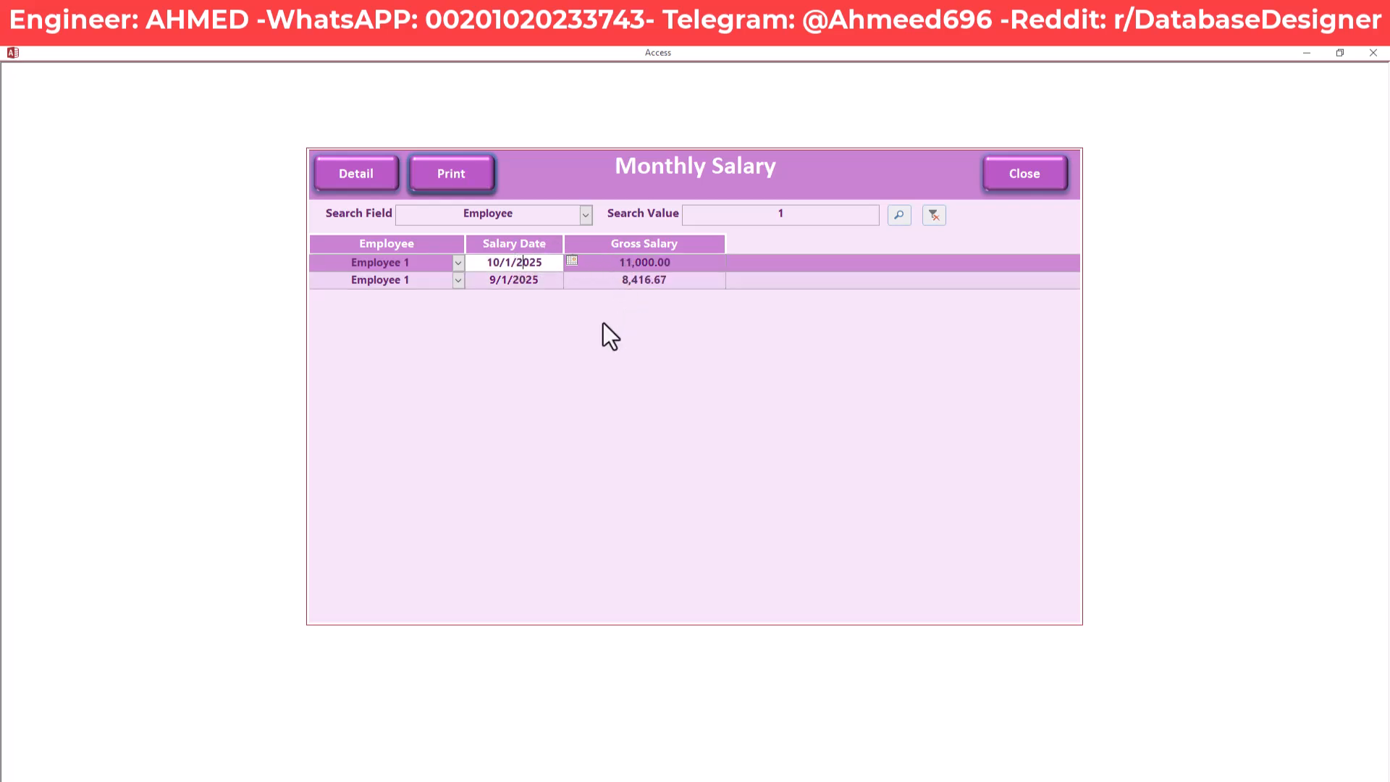
click(689, 263)
drag(688, 264, 611, 266)
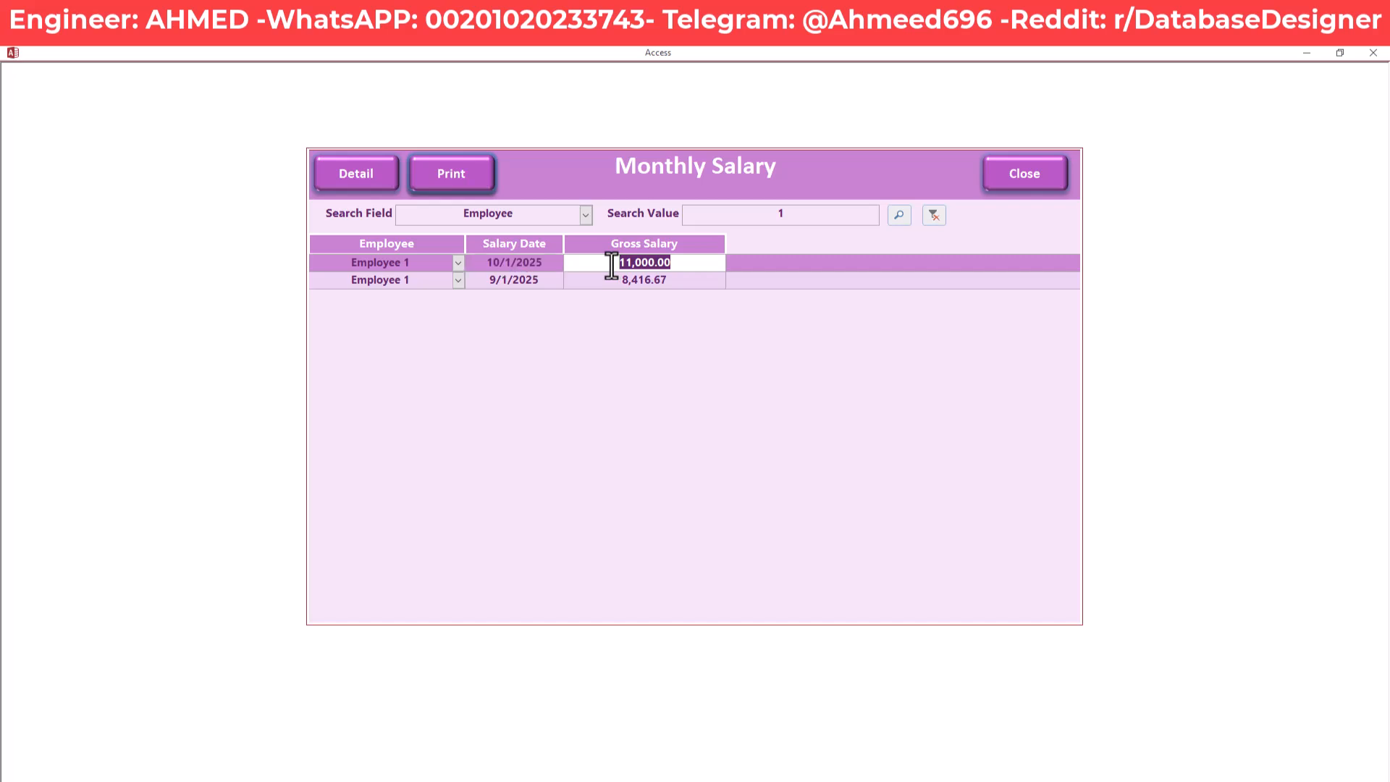
Open the 10/1/2025 salary breakdown and review the 12000.00 base, -400.00 penalty and 400.00 add entries
click(345, 175)
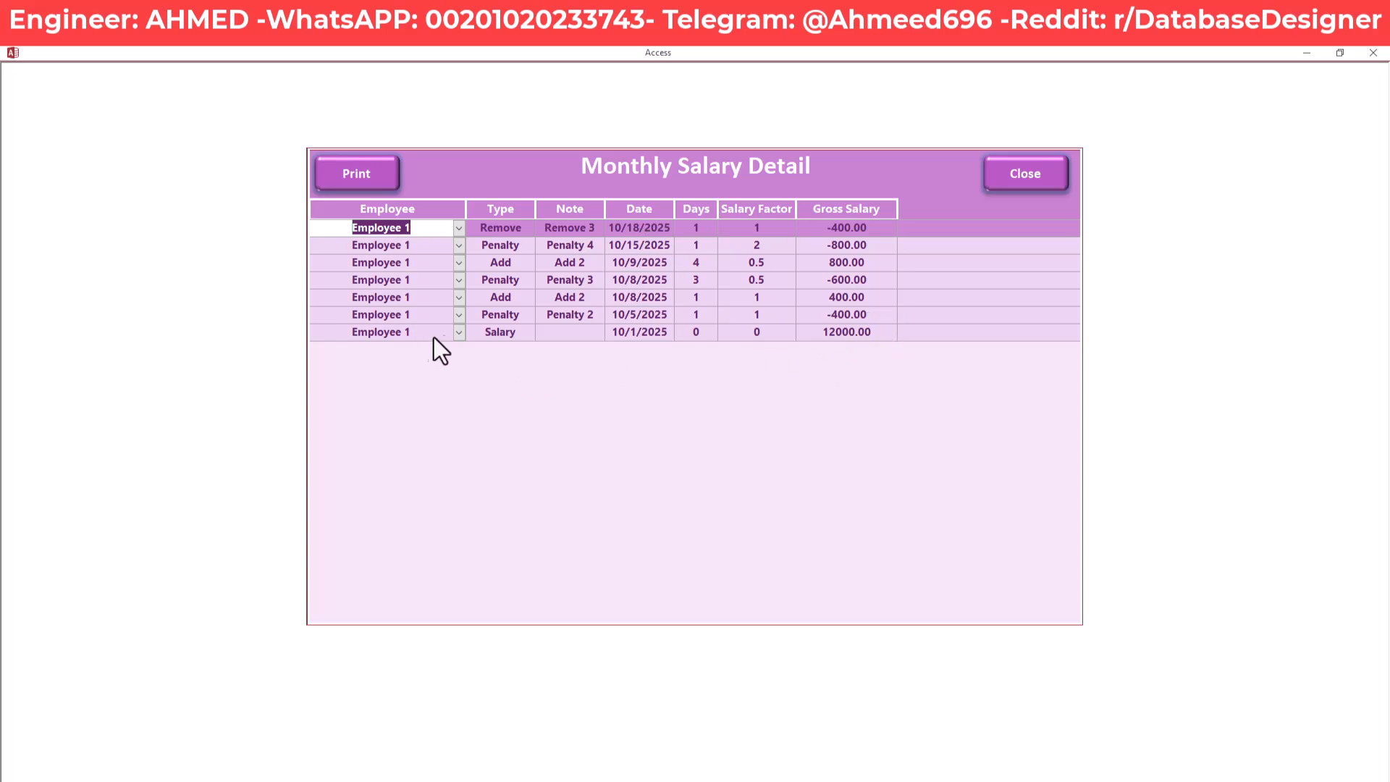
click(879, 332)
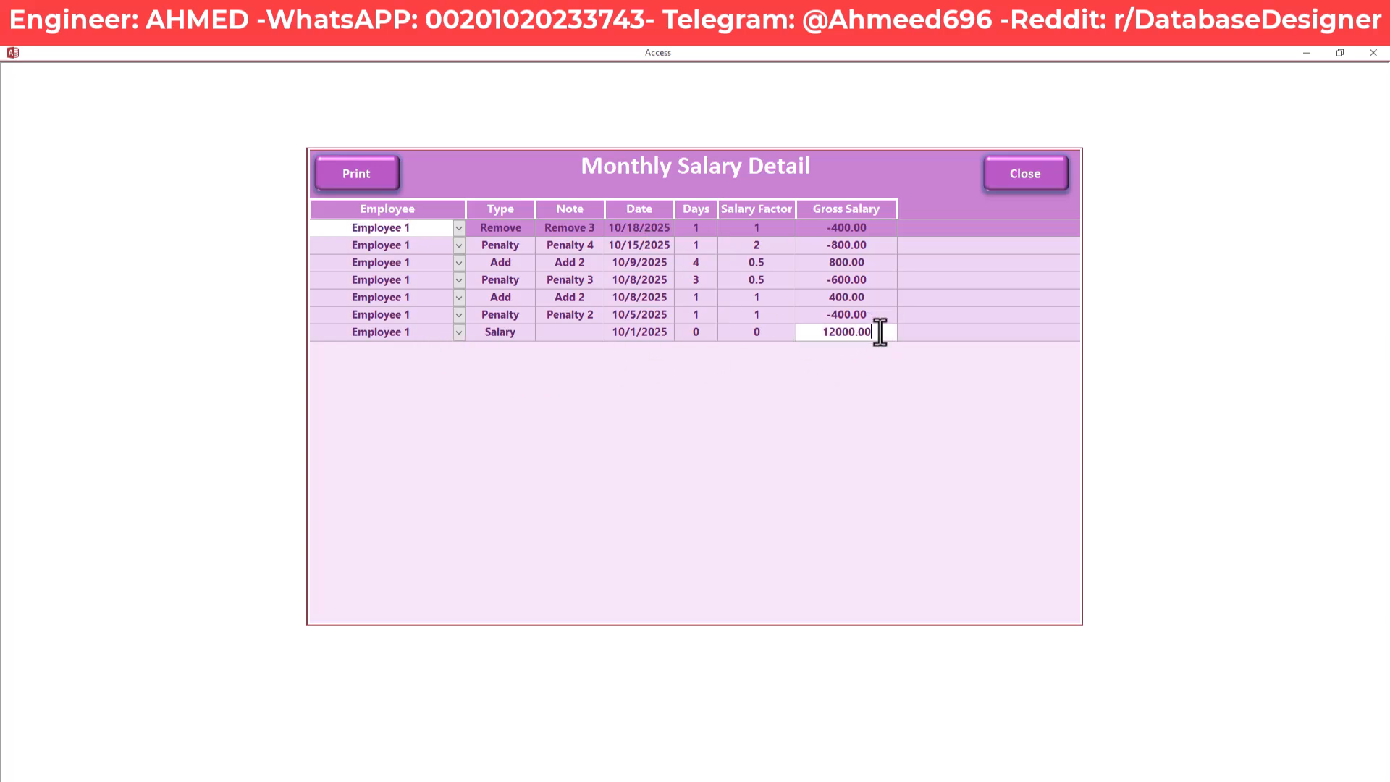
drag(879, 332, 811, 335)
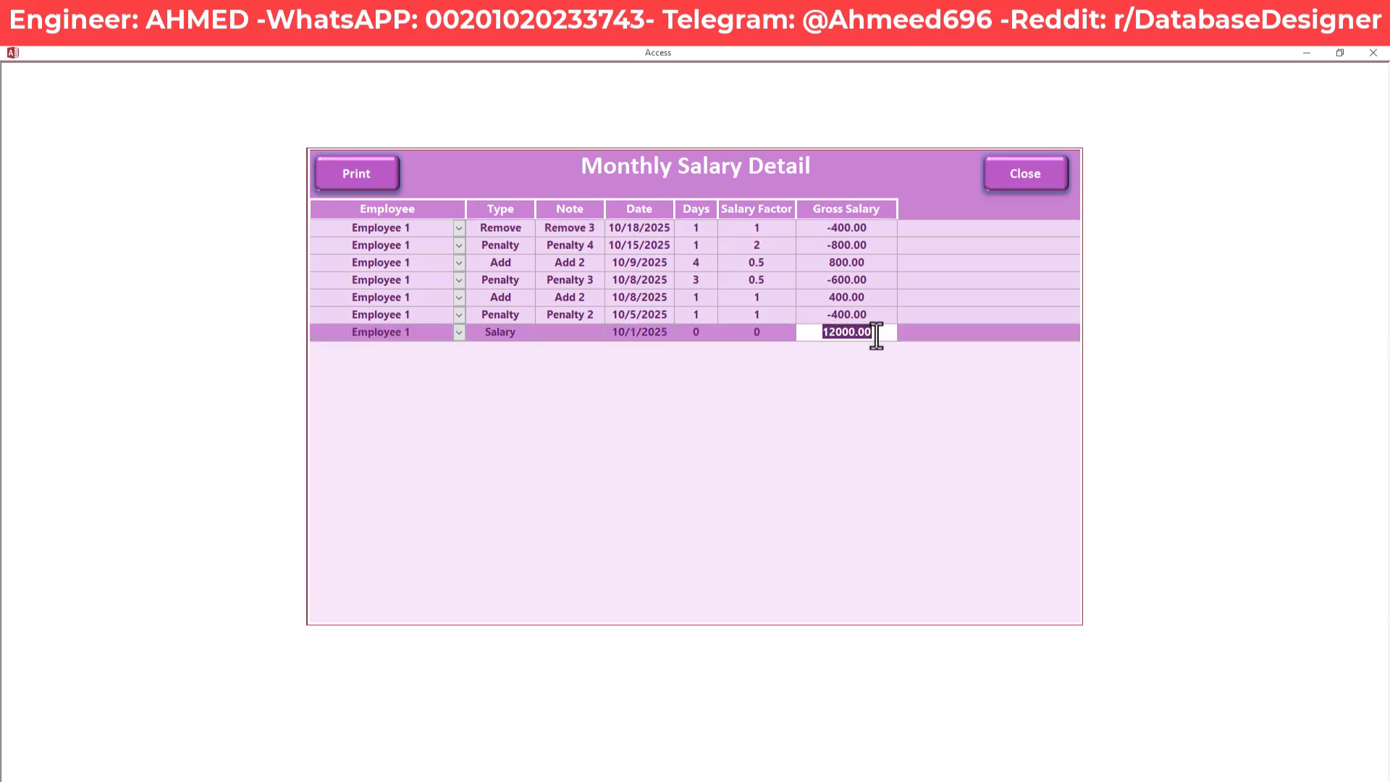
drag(880, 317, 819, 319)
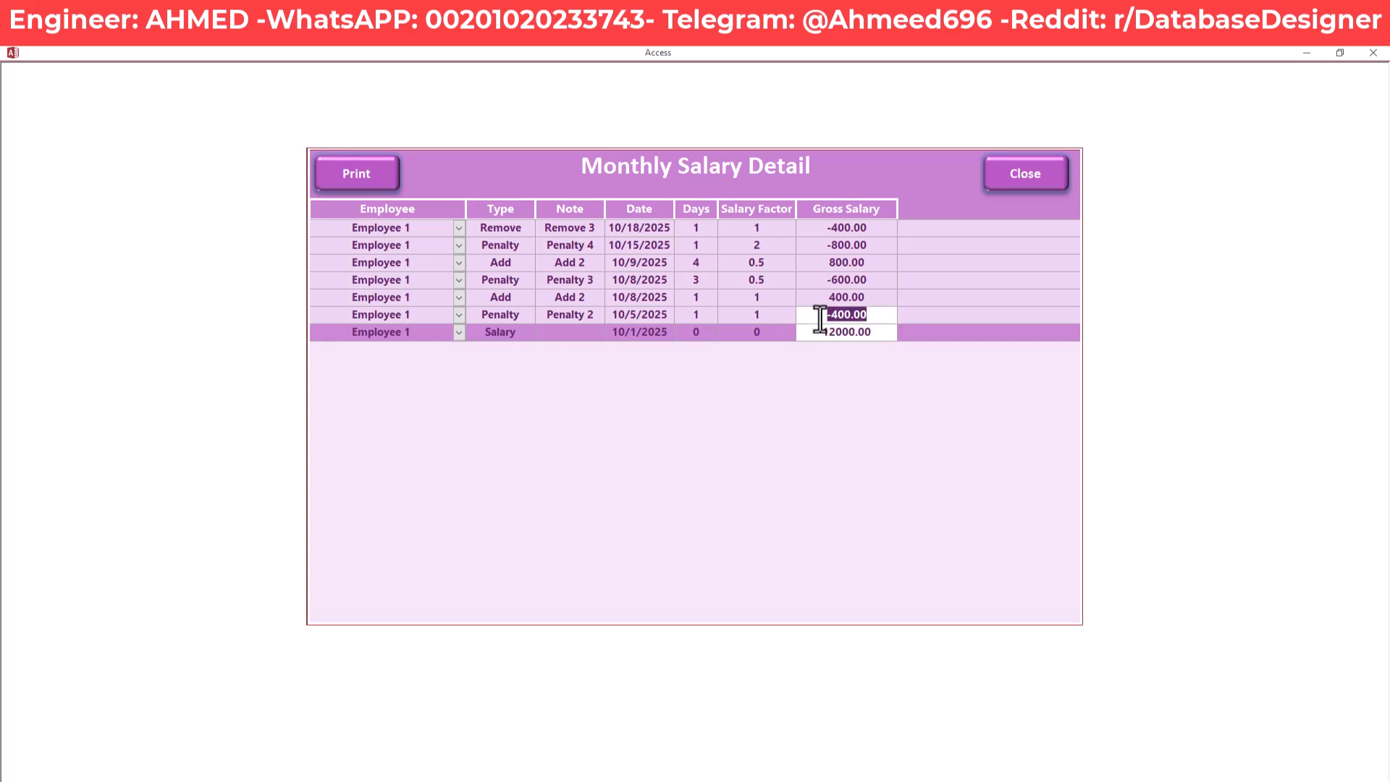
click(518, 317)
mouse_move(518, 317)
mouse_down()
mouse_move(474, 317)
mouse_move(516, 302)
mouse_up()
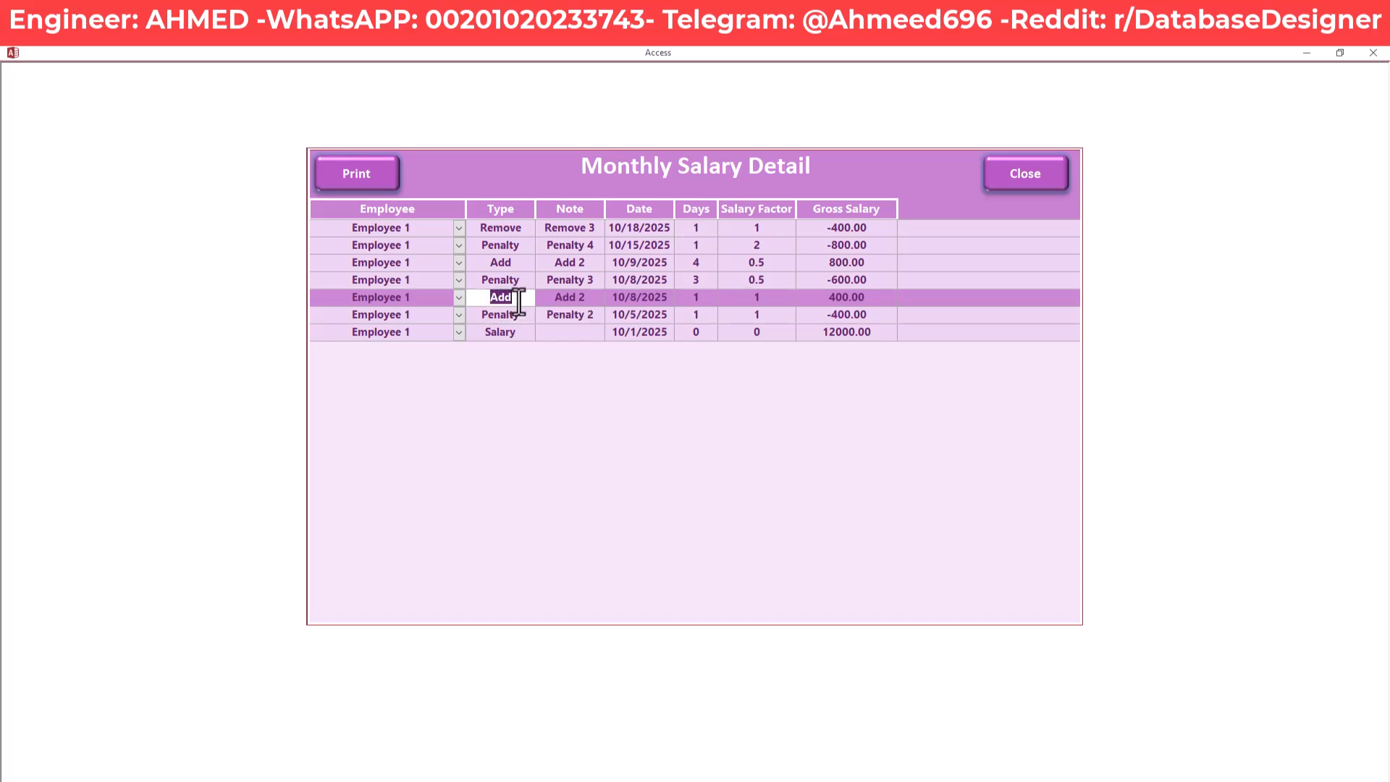
drag(881, 297, 808, 306)
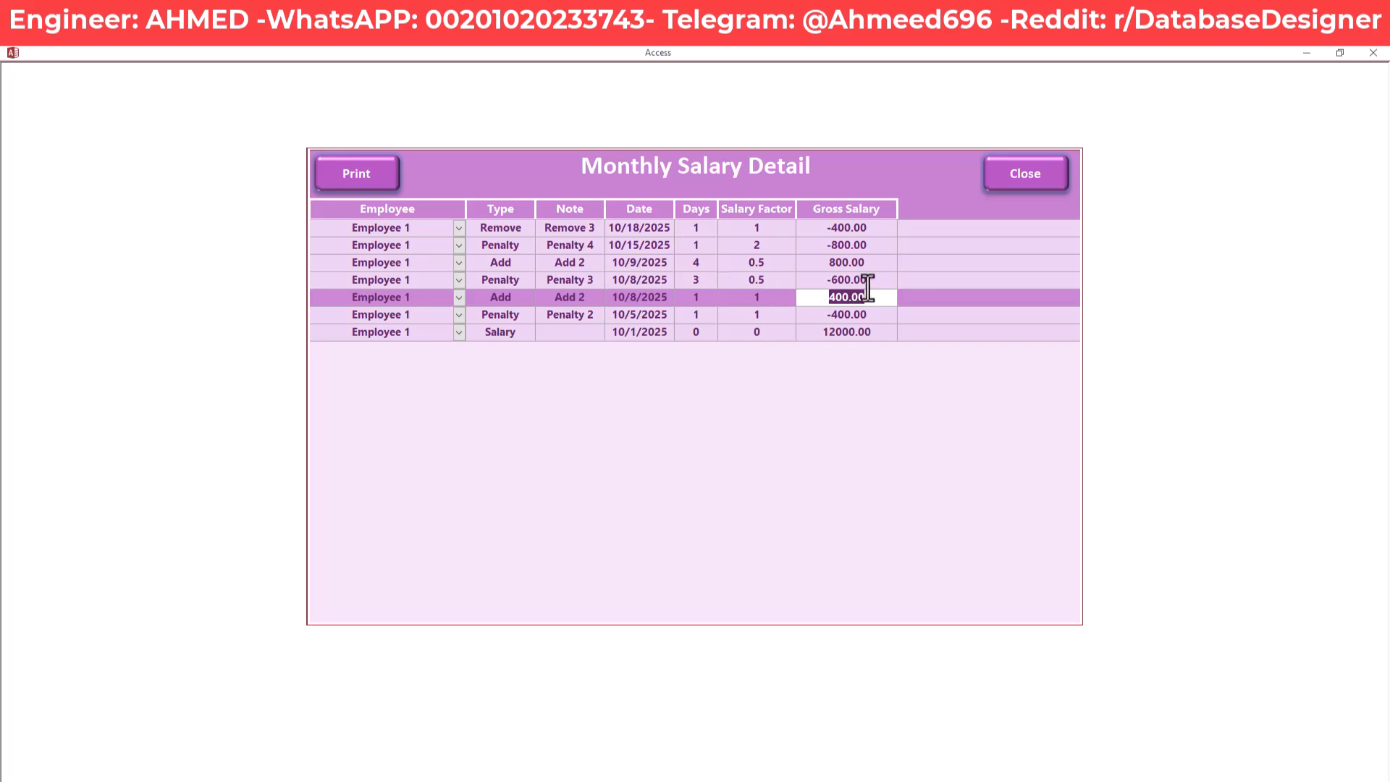
click(878, 281)
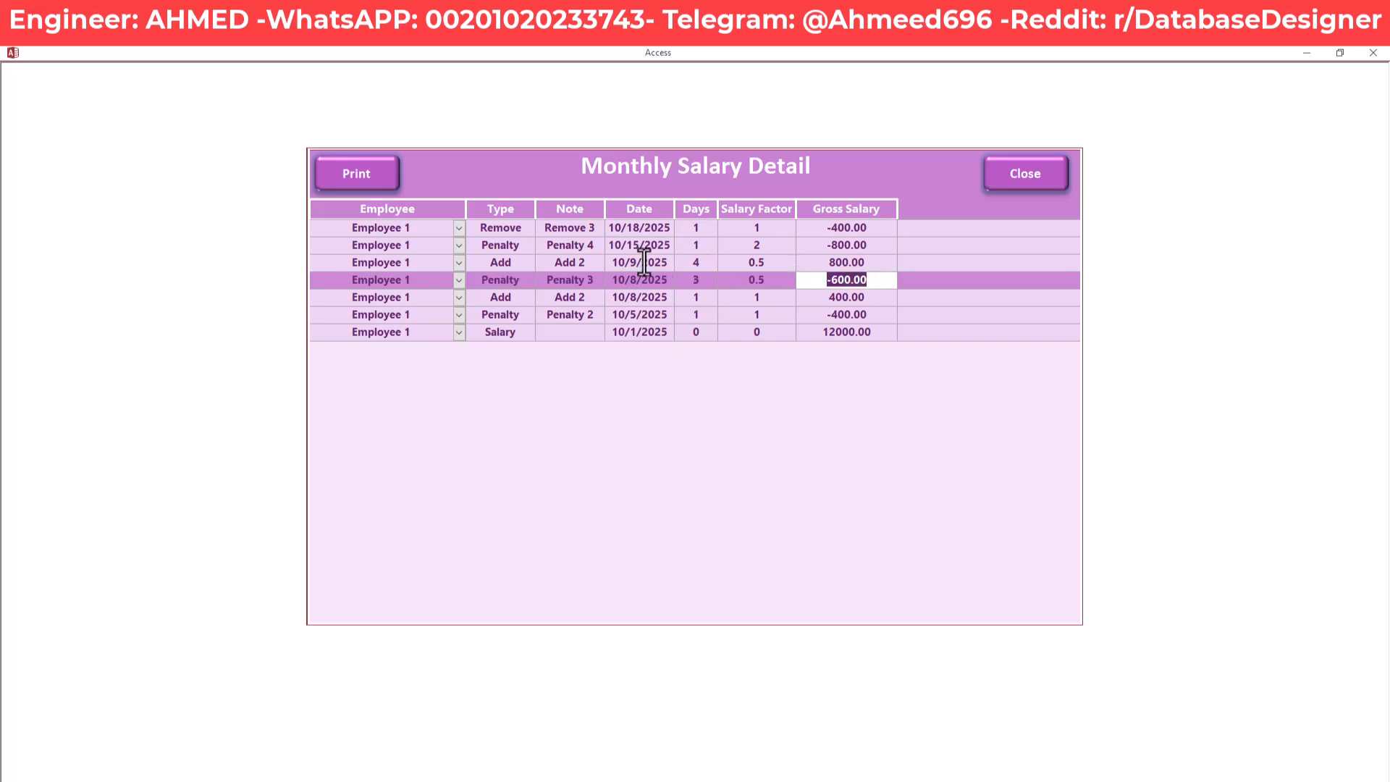
drag(487, 267, 479, 233)
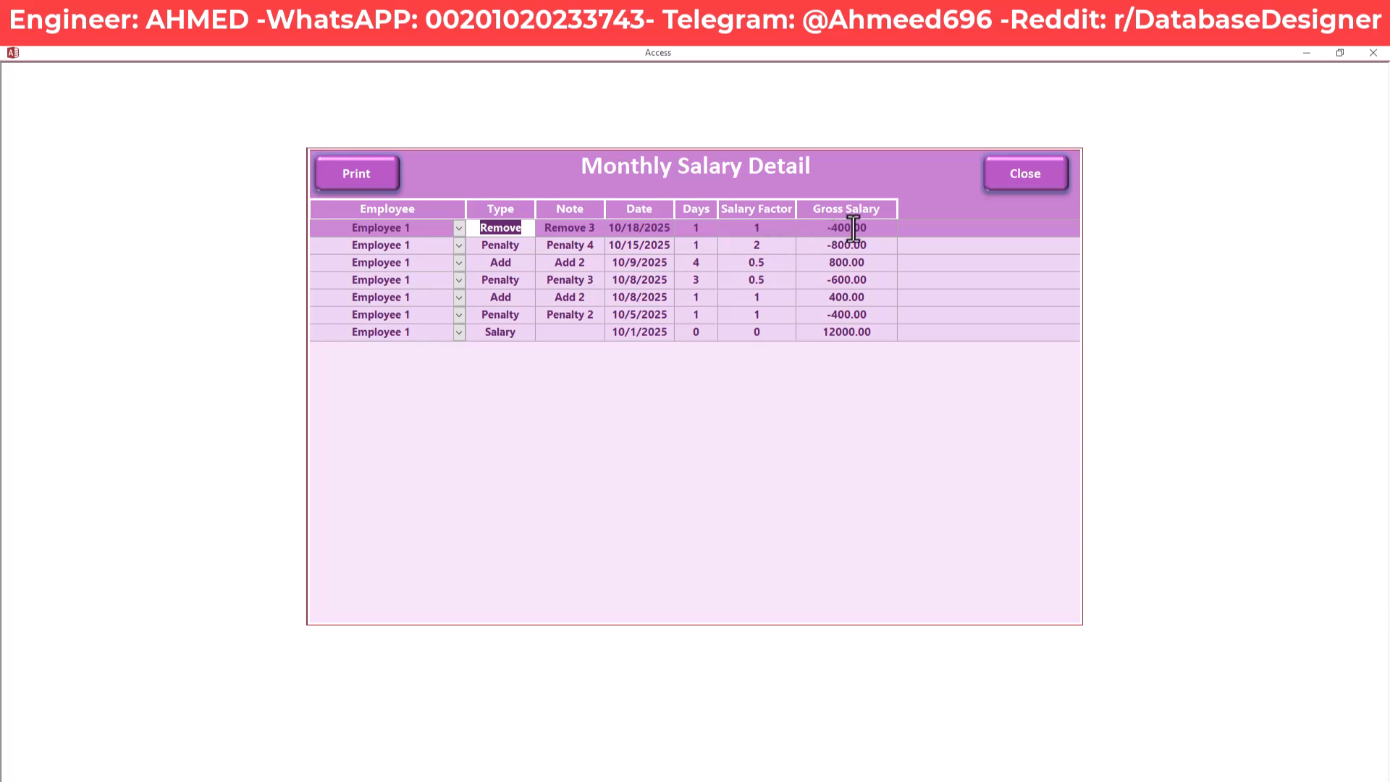
Close the breakdown, compare it with the 11,000.00 gross salary, and reopen the detail
click(1006, 177)
drag(672, 262, 576, 264)
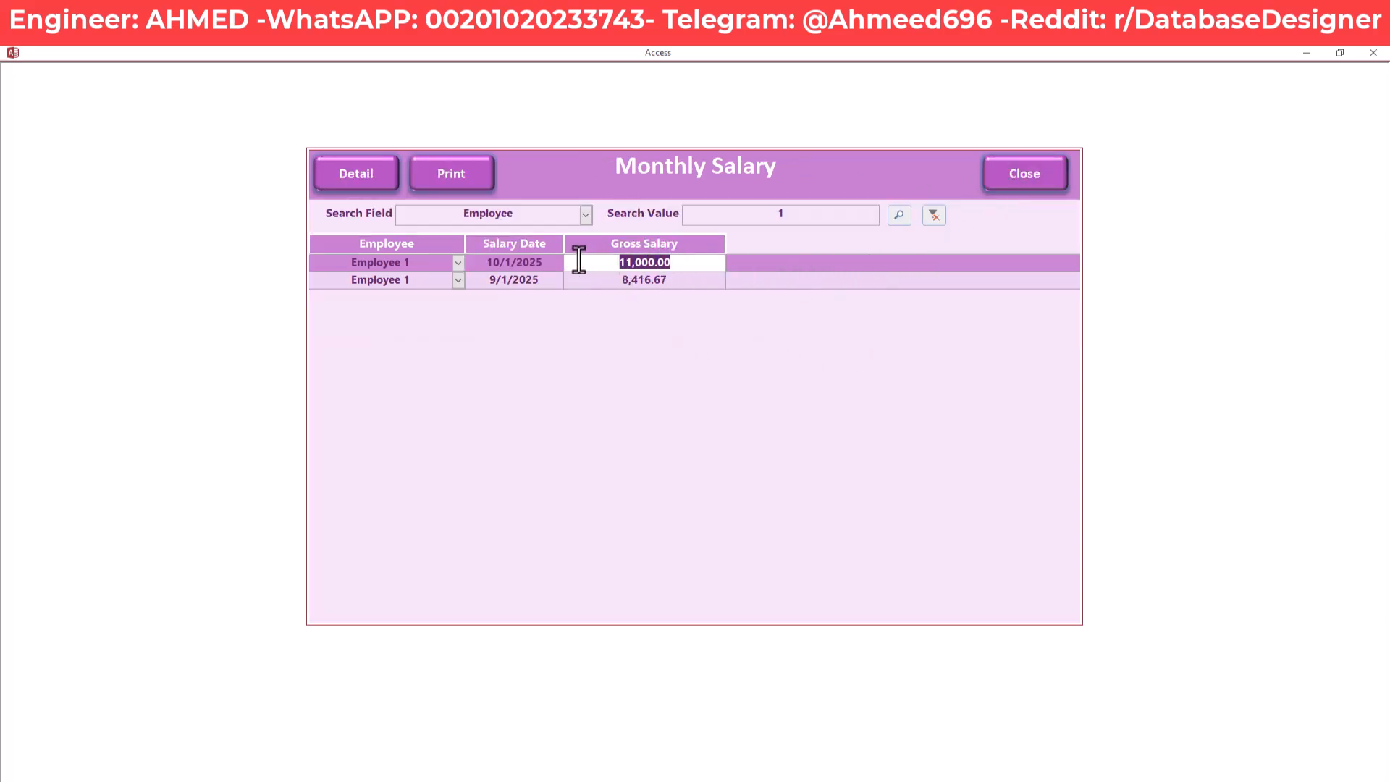
click(359, 172)
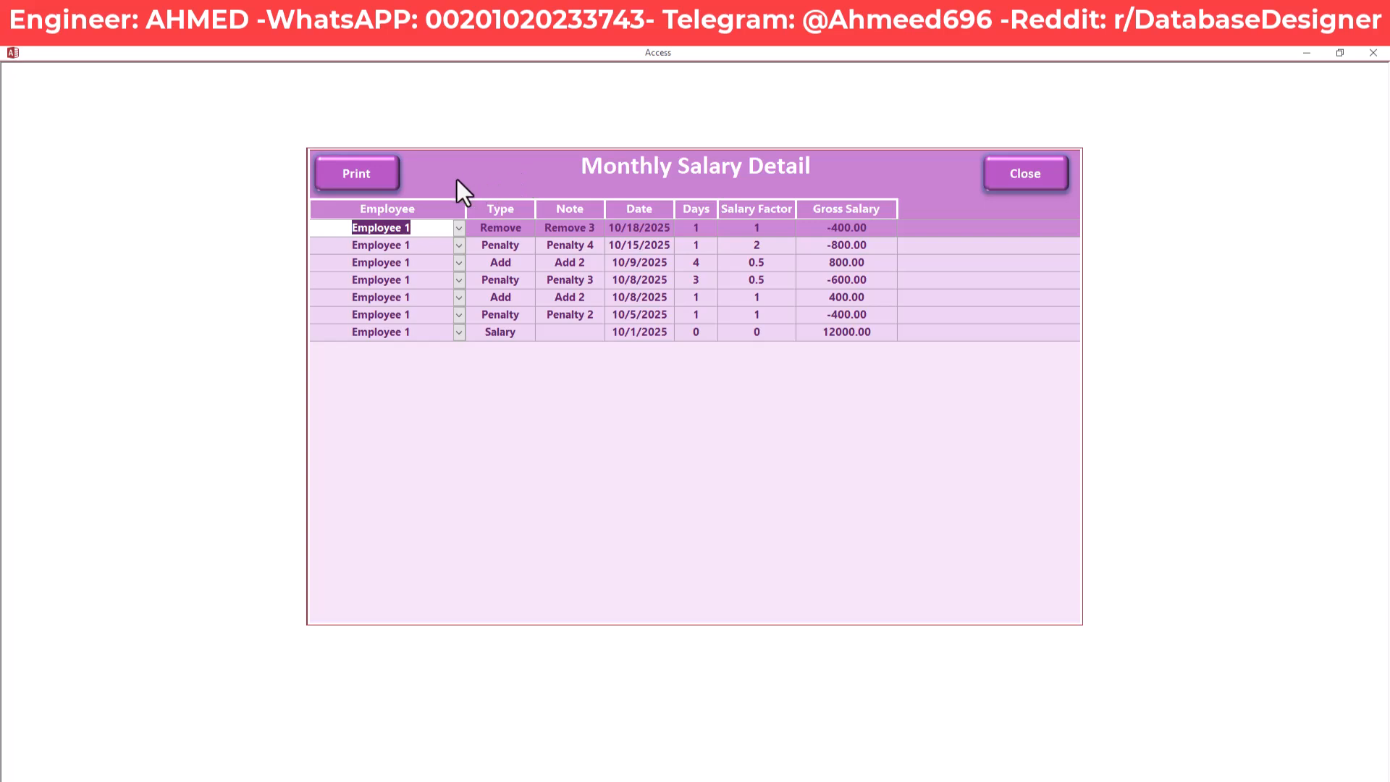
Preview the printable salary detail report and zoom in and out, then close the preview and the detail form
click(359, 175)
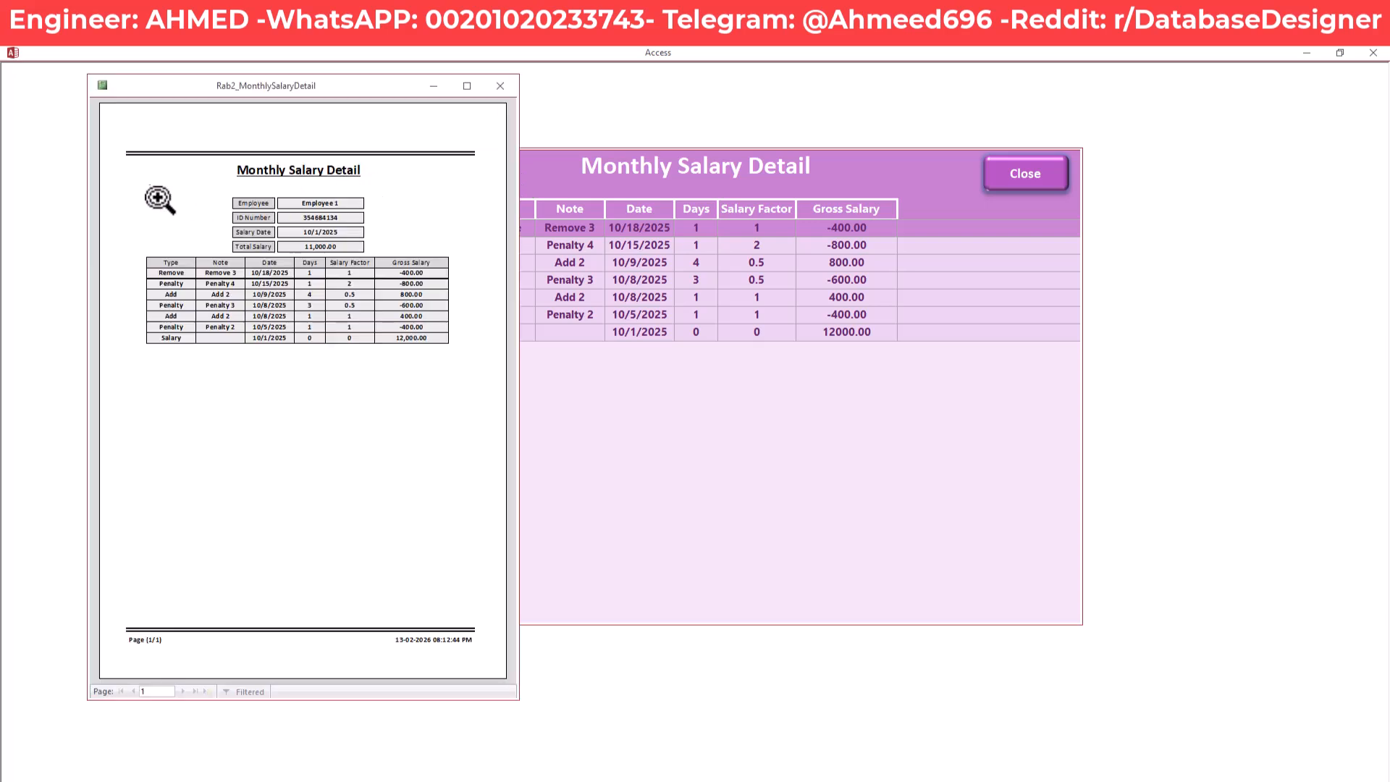
click(236, 204)
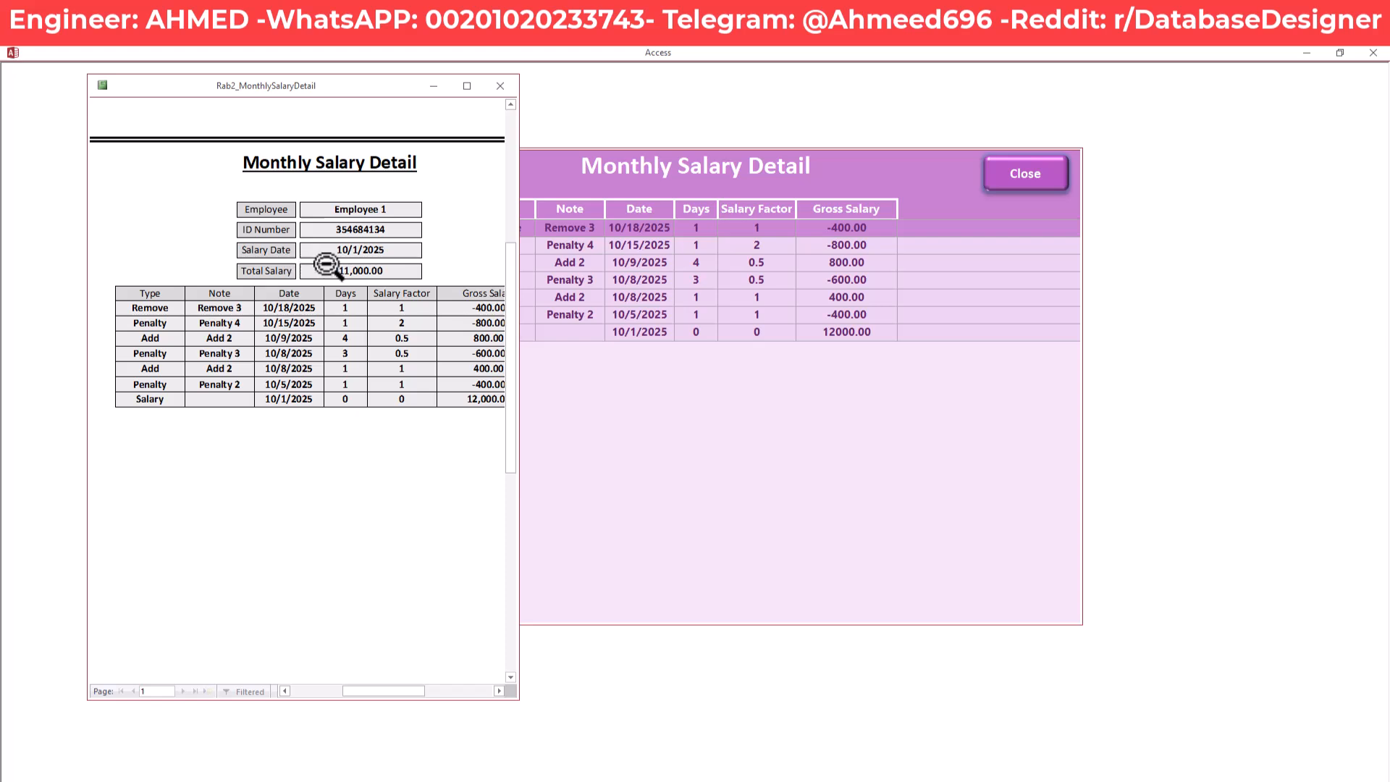
click(394, 269)
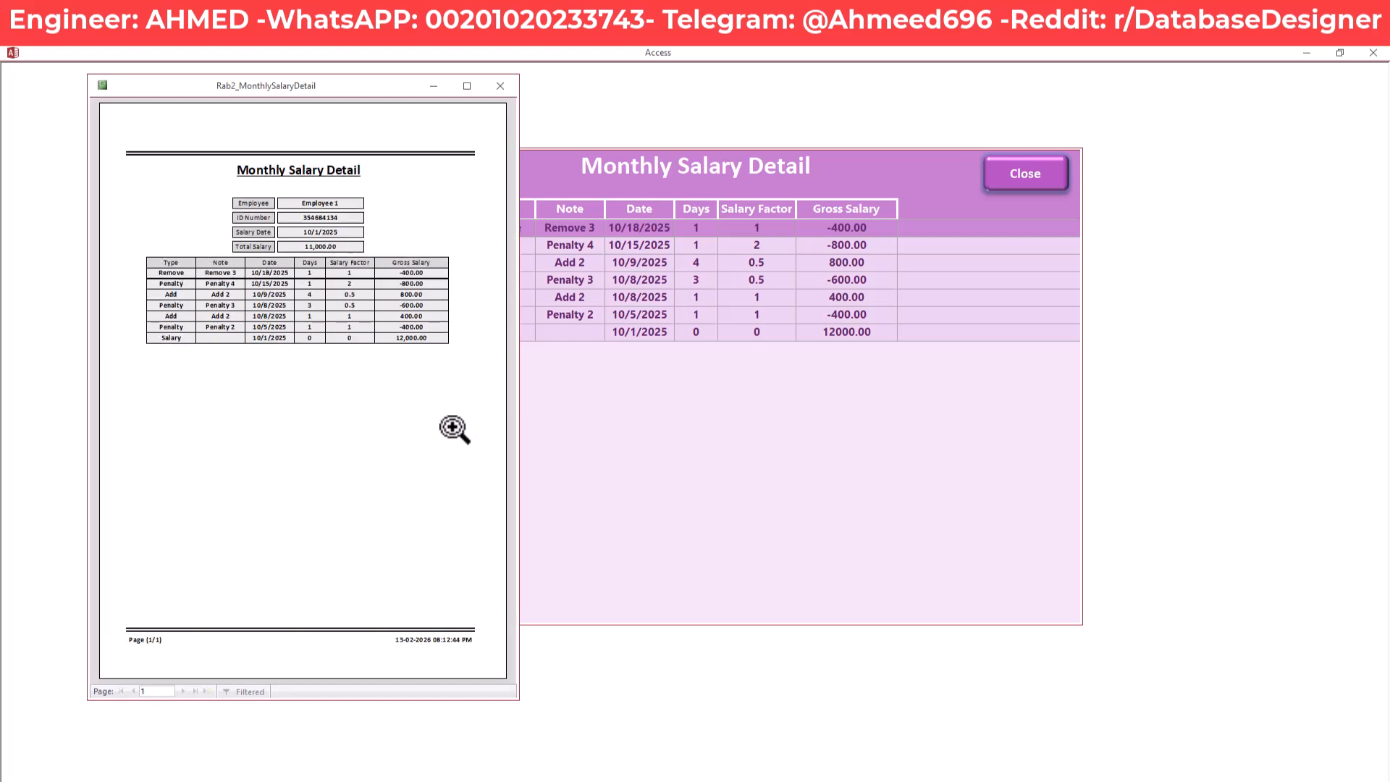
click(275, 282)
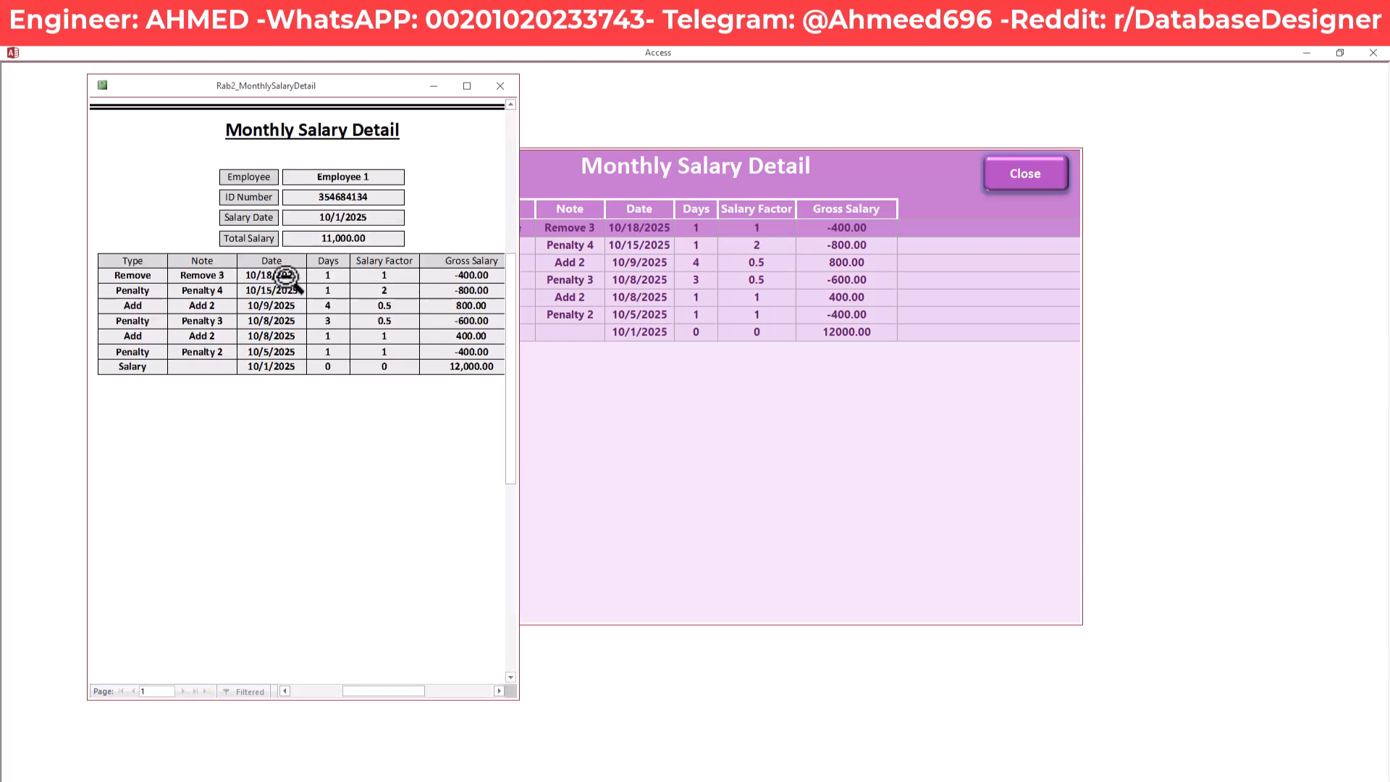
click(384, 284)
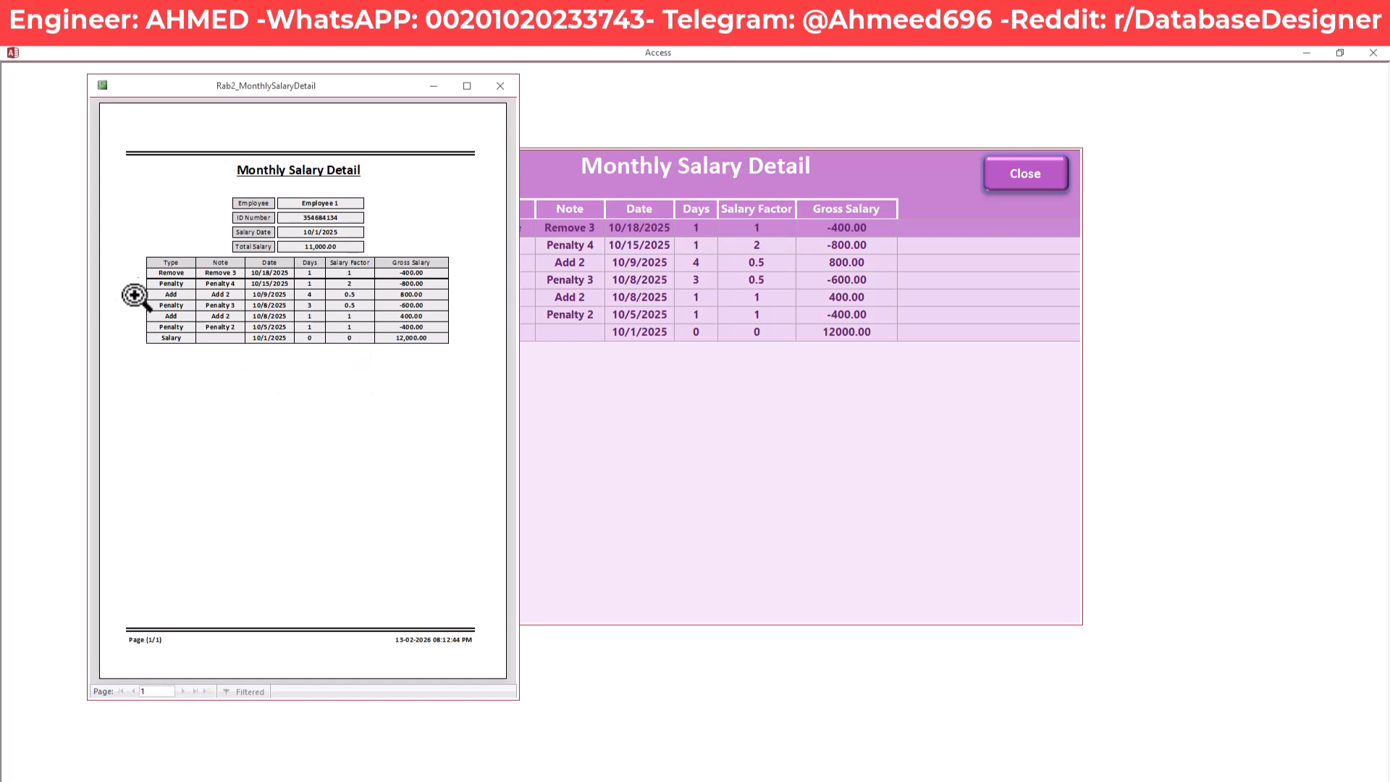
click(500, 85)
click(1028, 173)
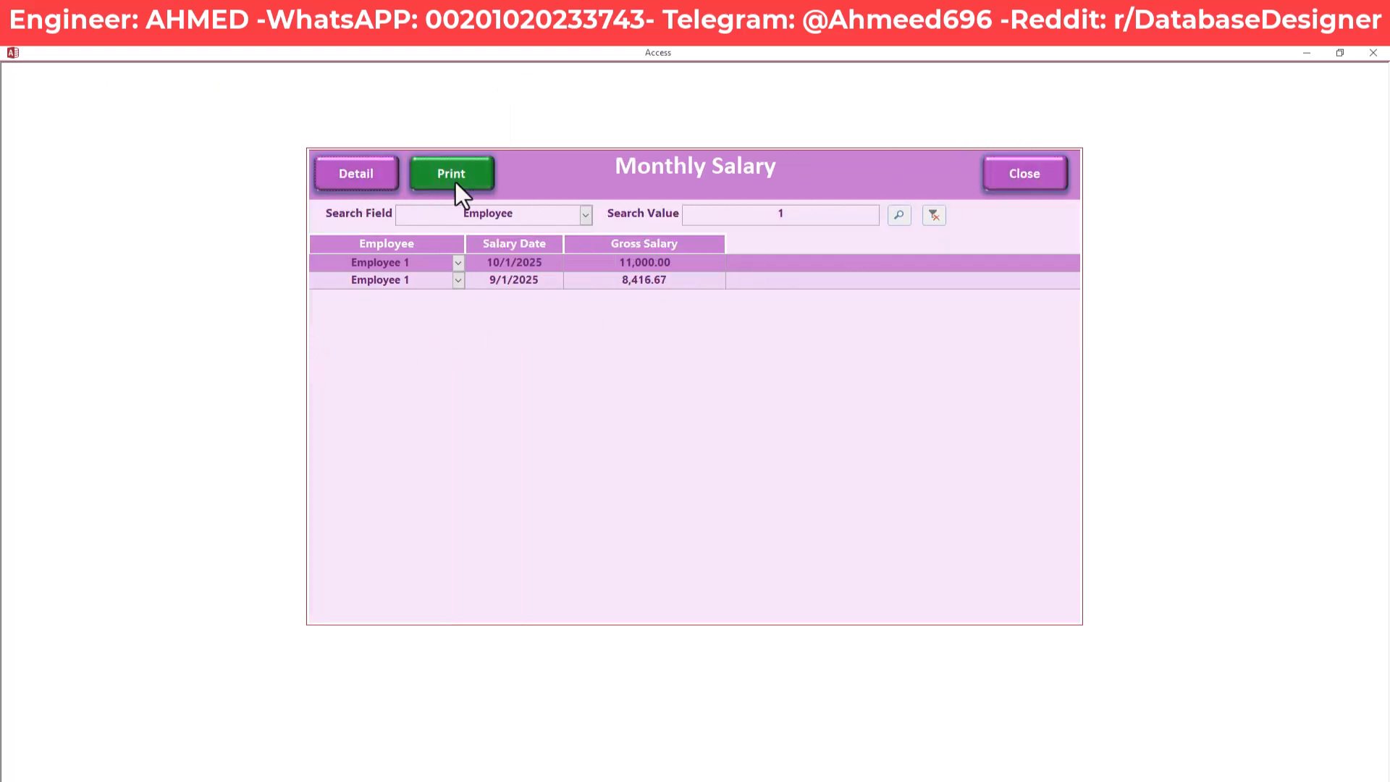
Clear the Employee filter and search the Salary Date field for 10/1/2025
click(932, 215)
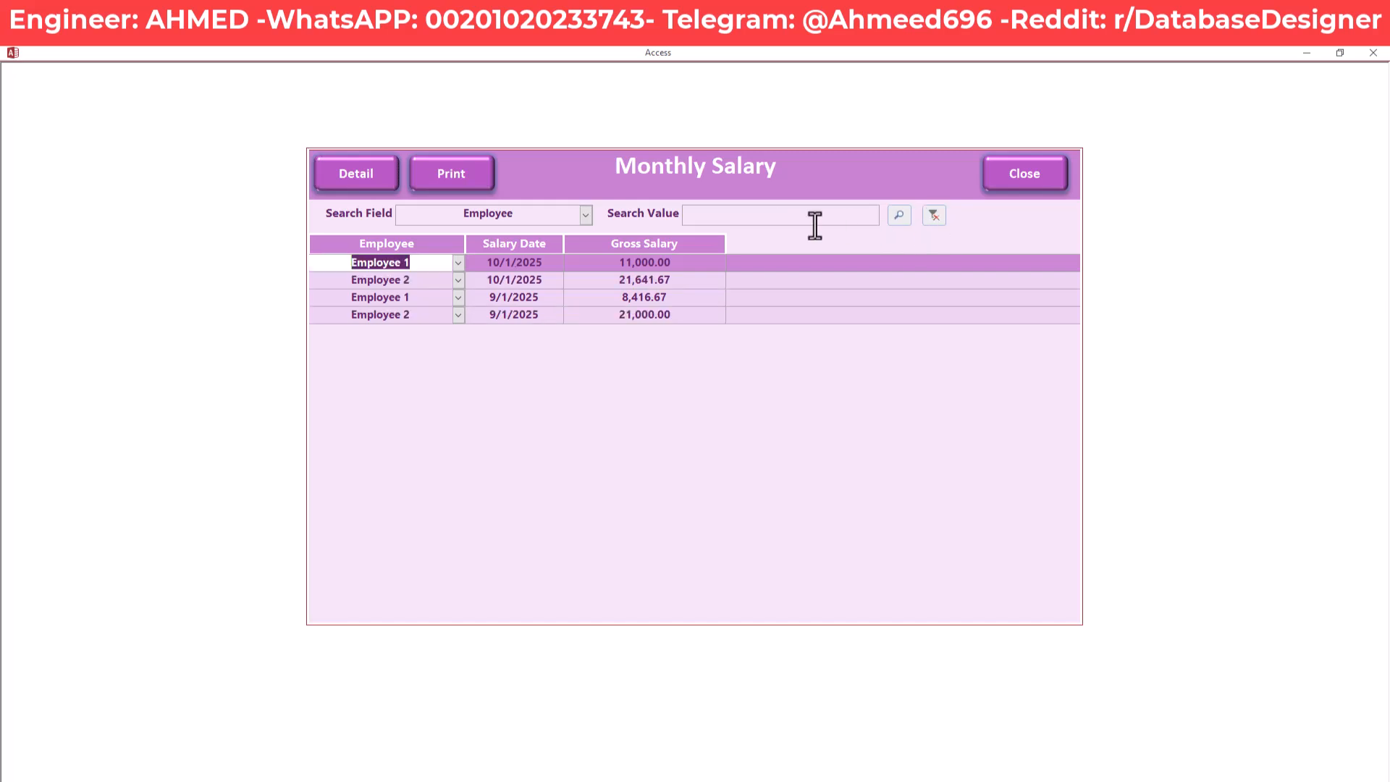
click(753, 217)
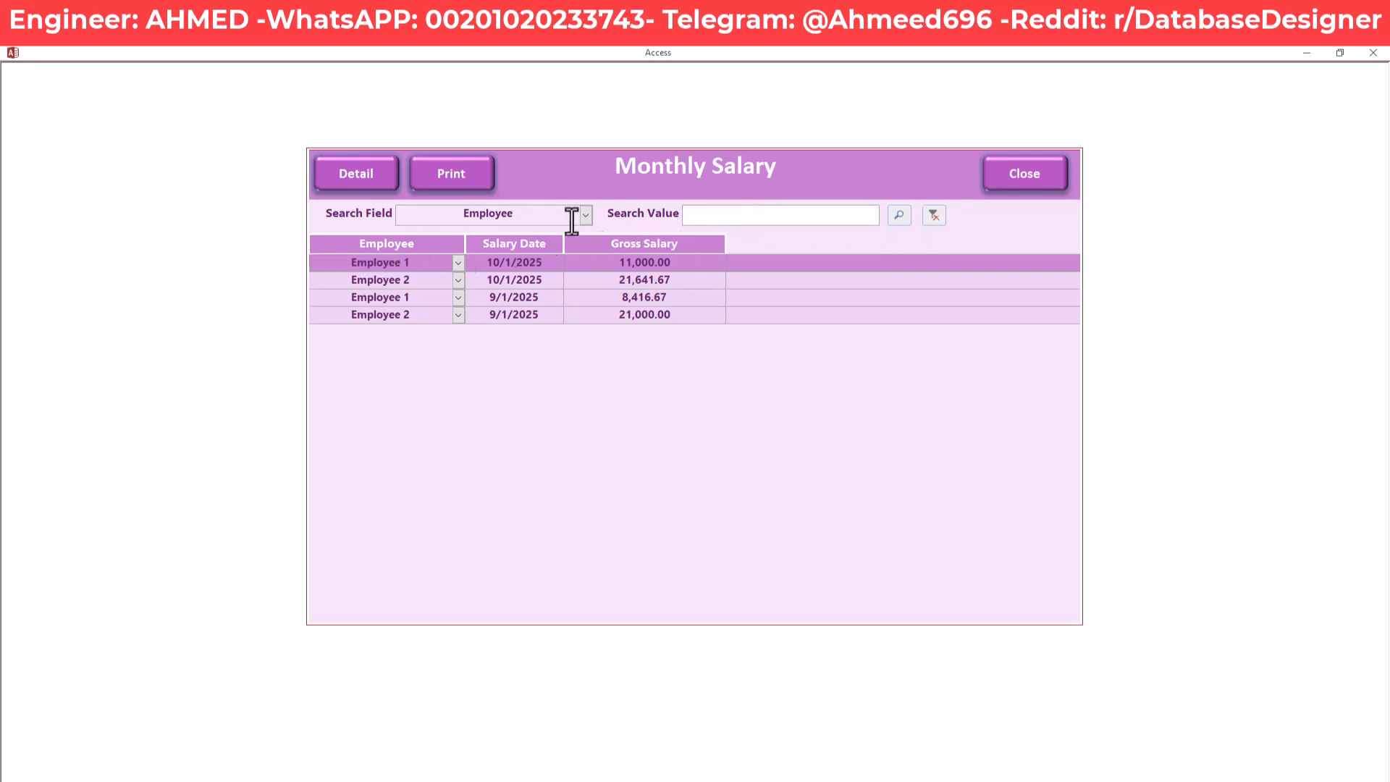
click(585, 214)
click(548, 248)
click(713, 213)
text(25)
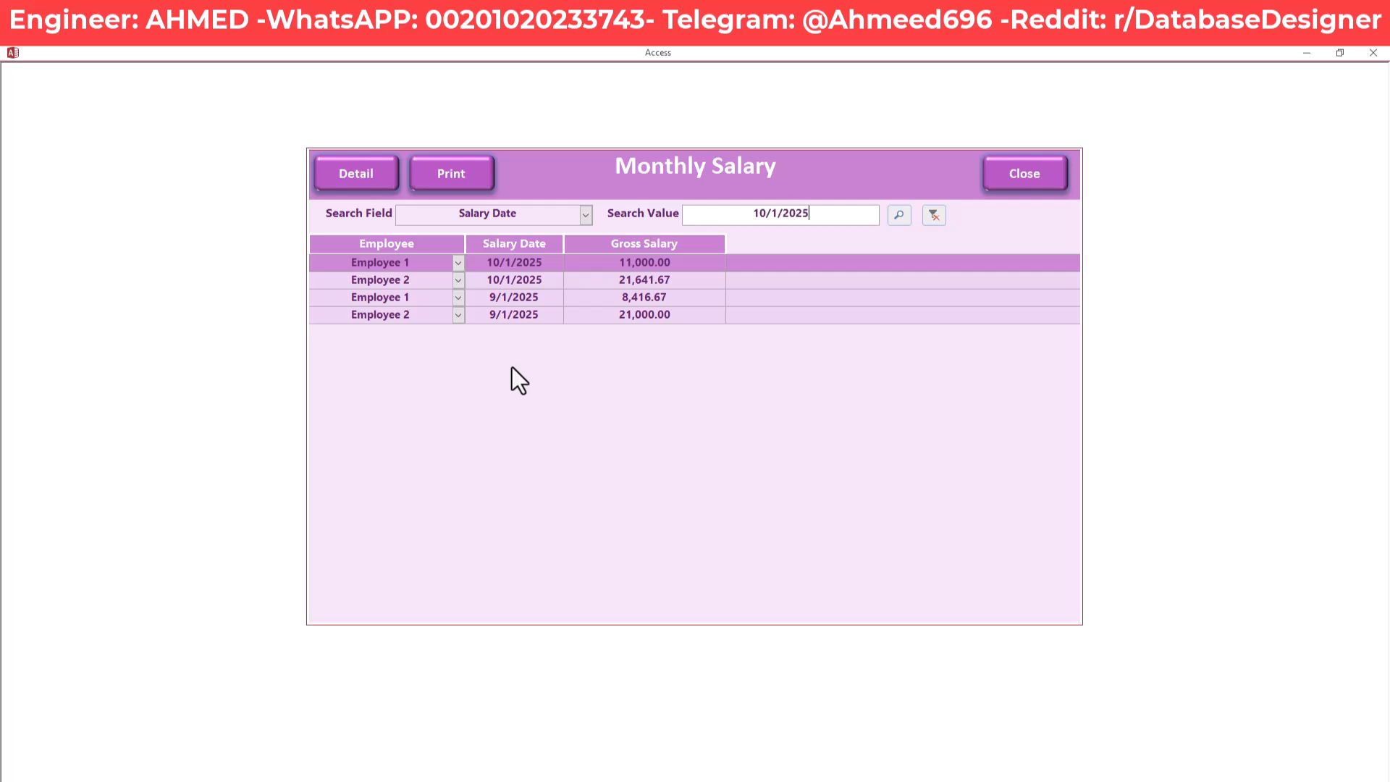
click(900, 214)
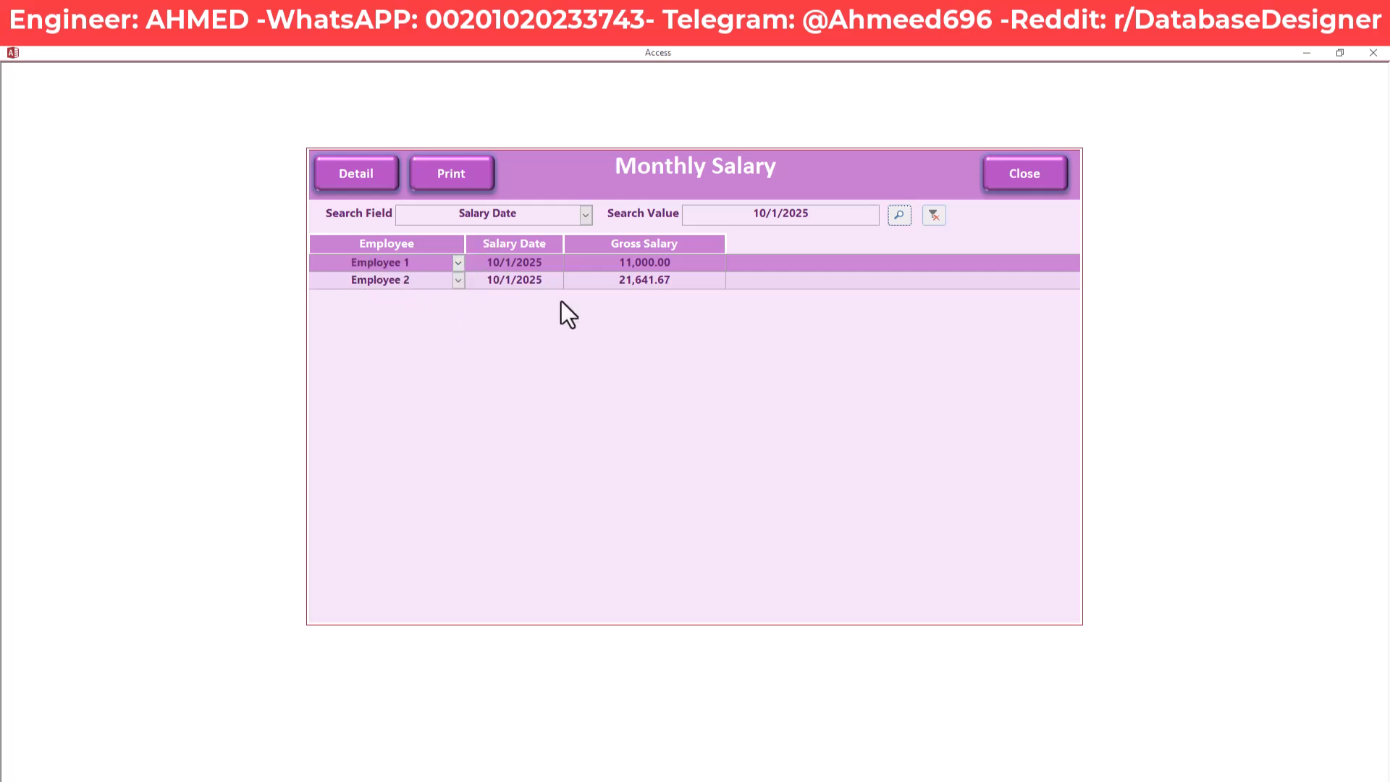
click(462, 172)
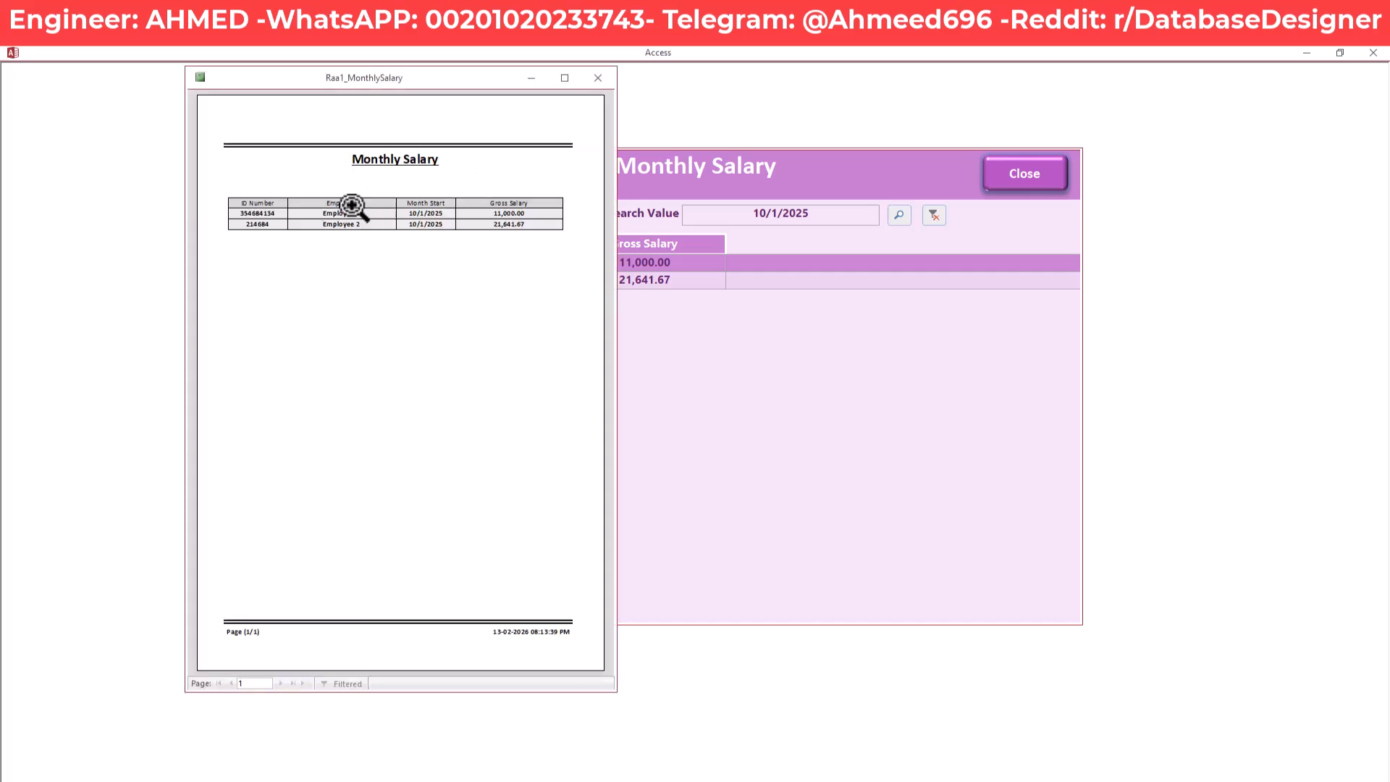
click(294, 196)
click(294, 194)
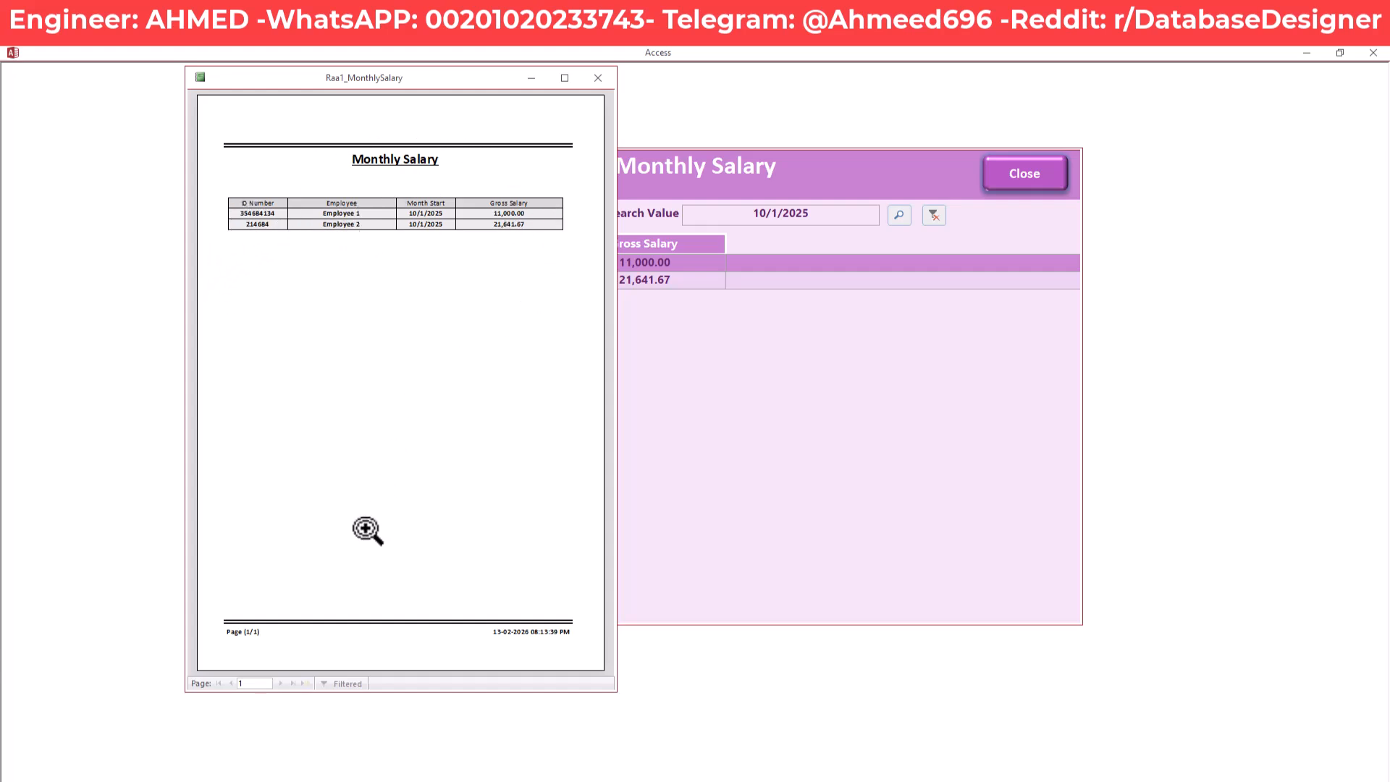
click(596, 79)
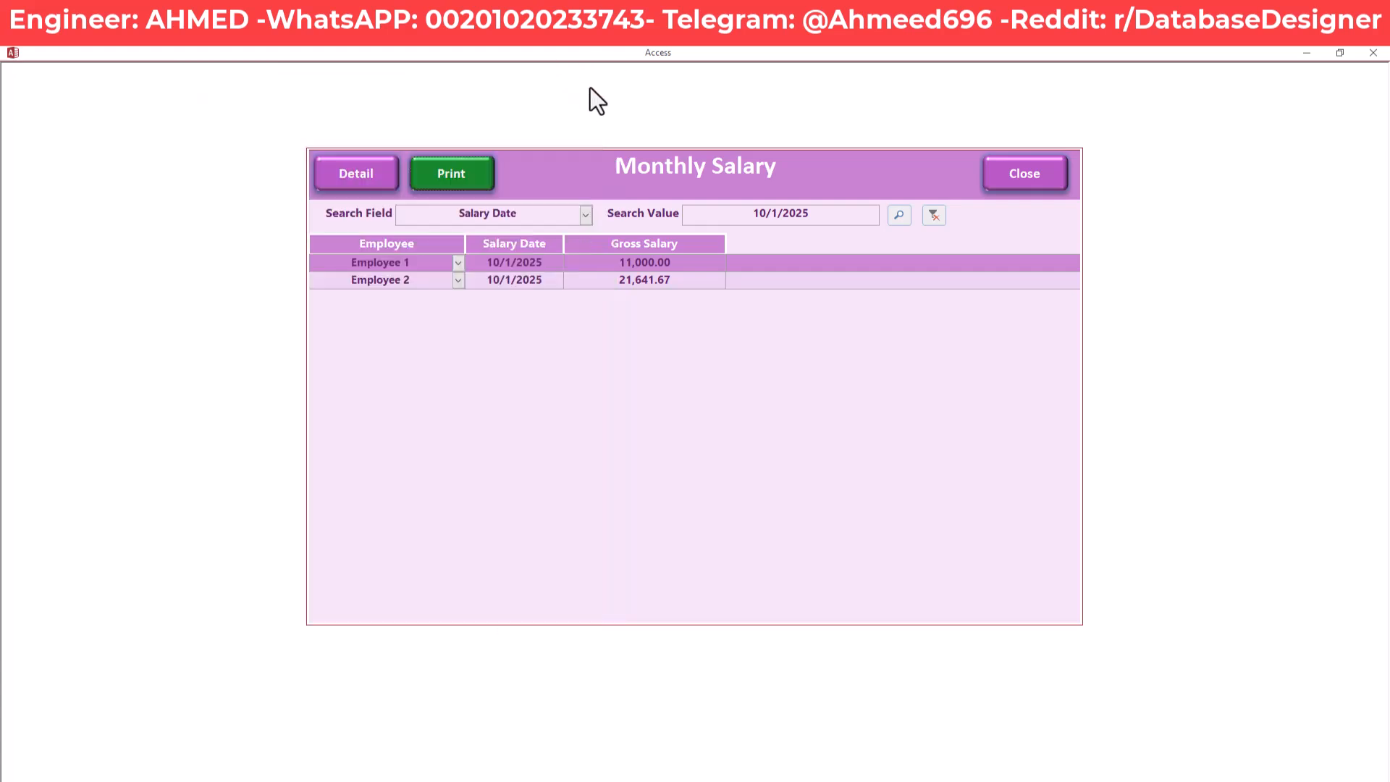
click(690, 281)
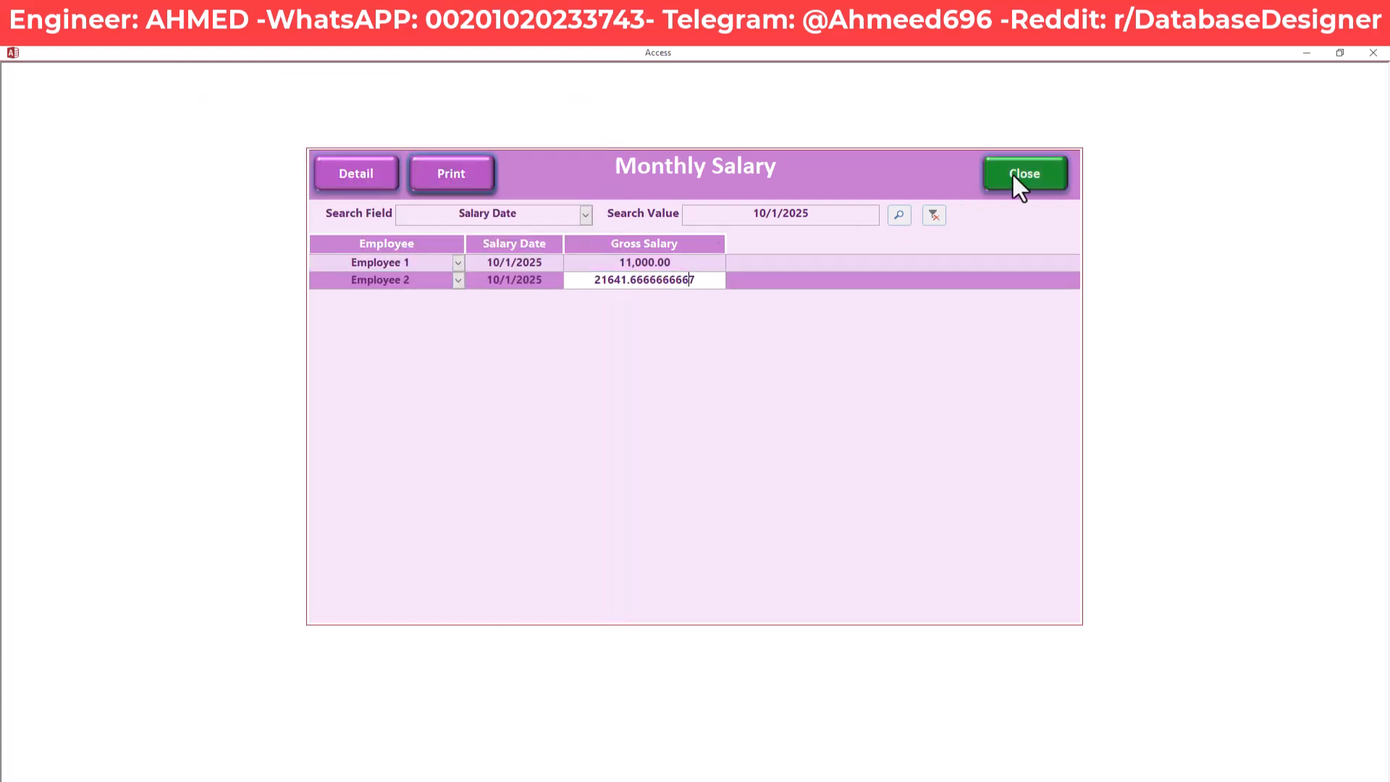
click(1050, 186)
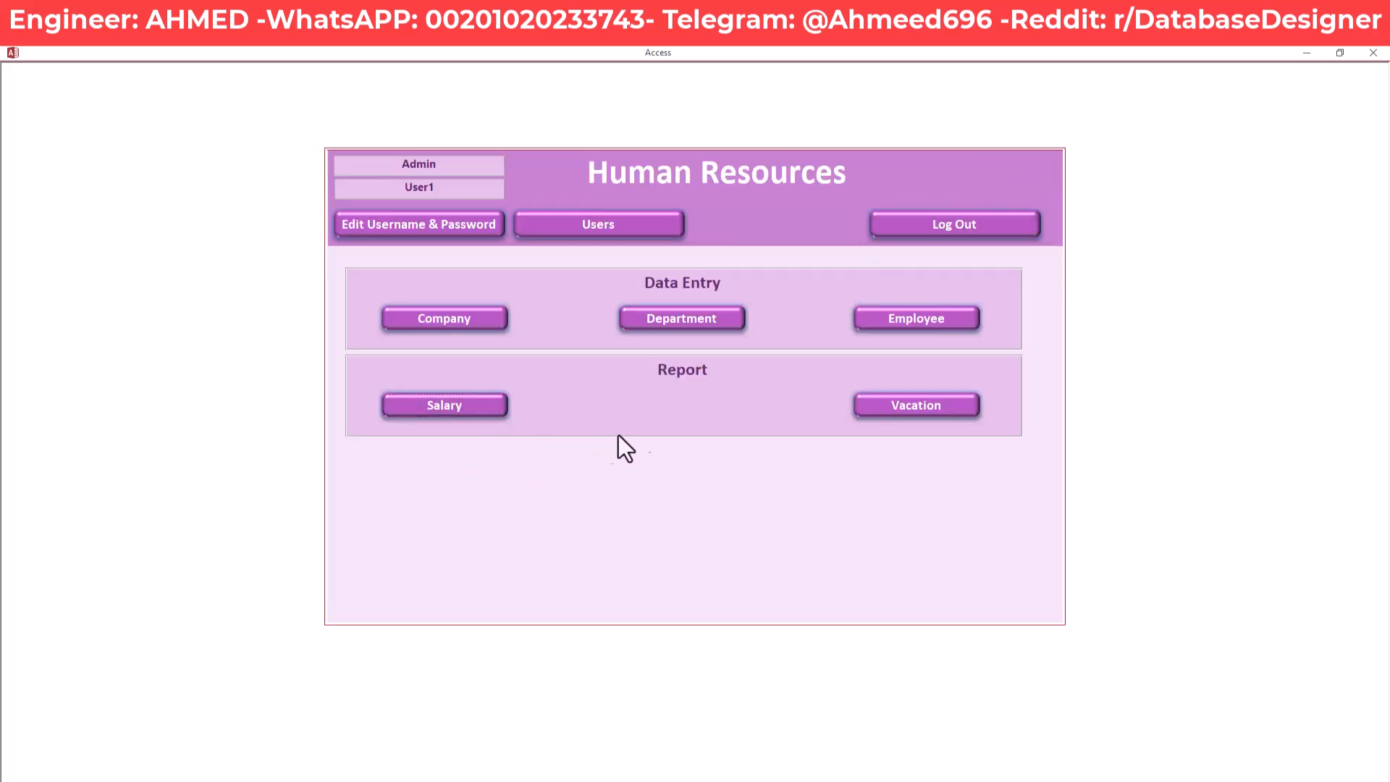
Open the Vacation Balance list and check Employee 1's 21.00 and Employee 2's 25.50 balances
click(962, 407)
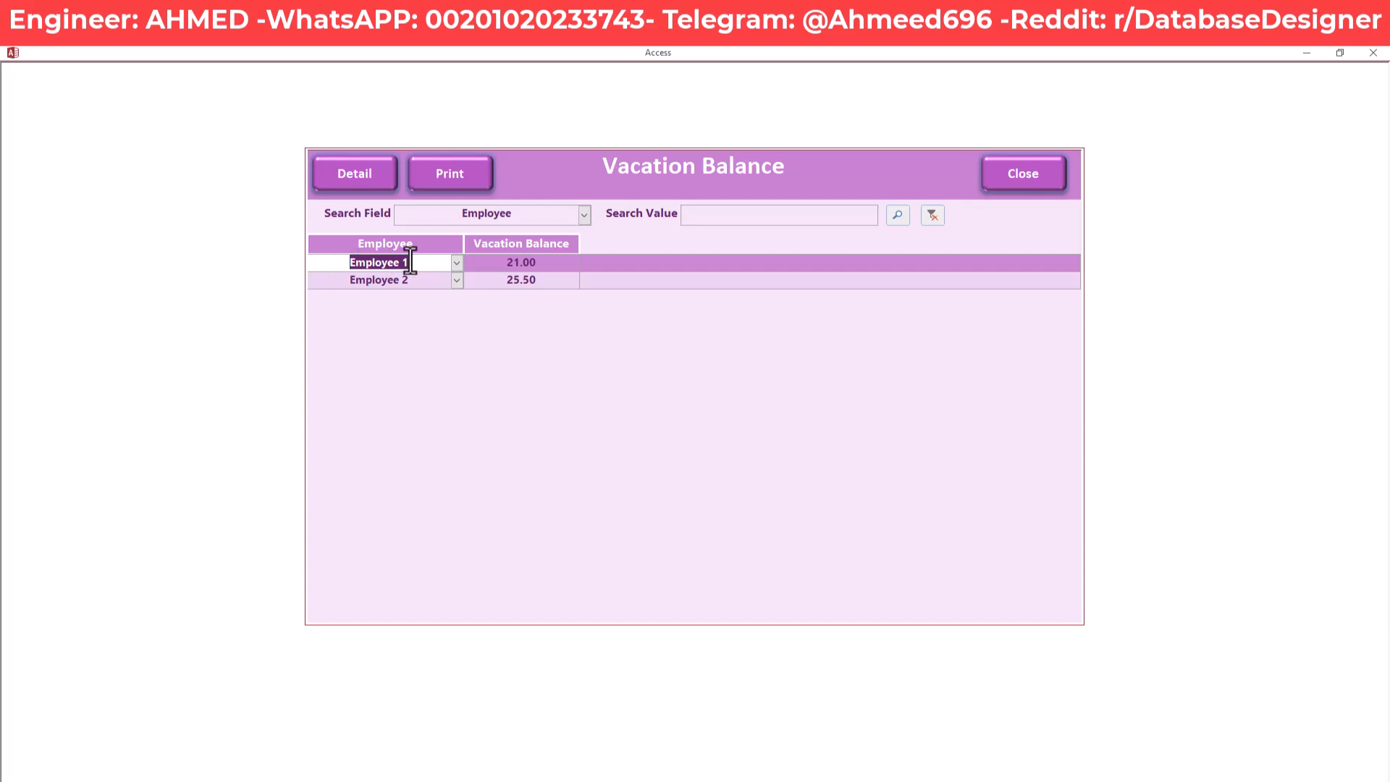
mouse_move(543, 262)
mouse_down()
mouse_move(487, 266)
mouse_move(515, 282)
mouse_move(493, 283)
mouse_move(487, 262)
mouse_move(540, 263)
mouse_up()
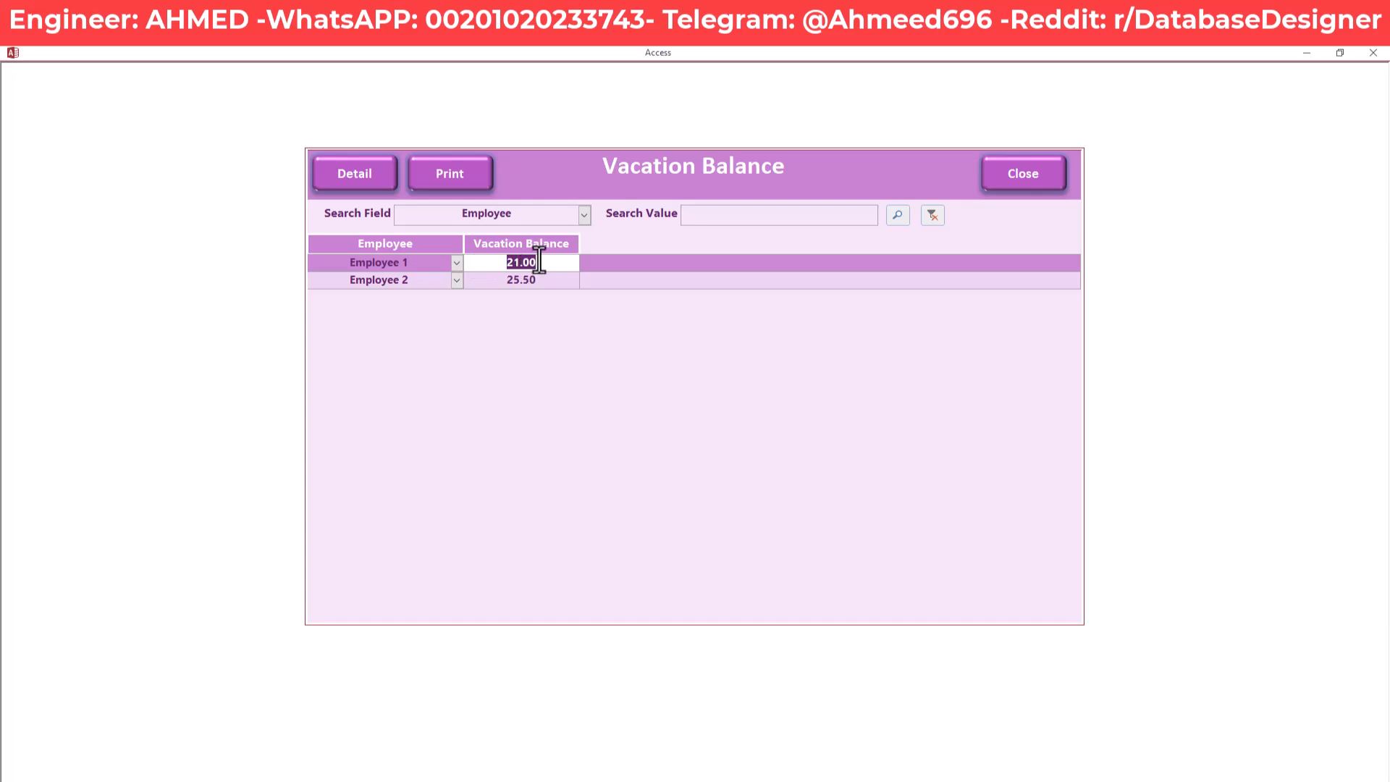
drag(539, 262, 502, 266)
click(538, 281)
drag(539, 281, 489, 283)
click(497, 283)
drag(546, 281, 489, 281)
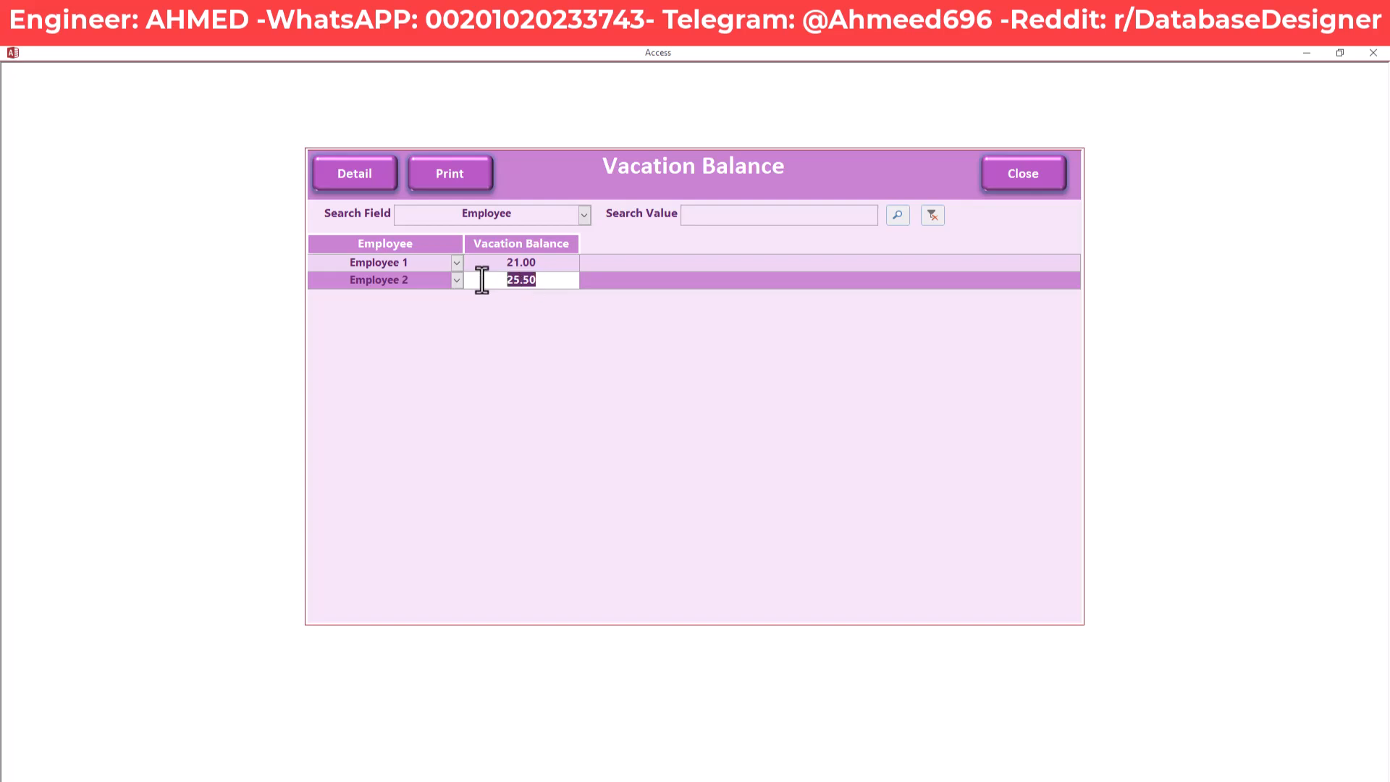
click(458, 176)
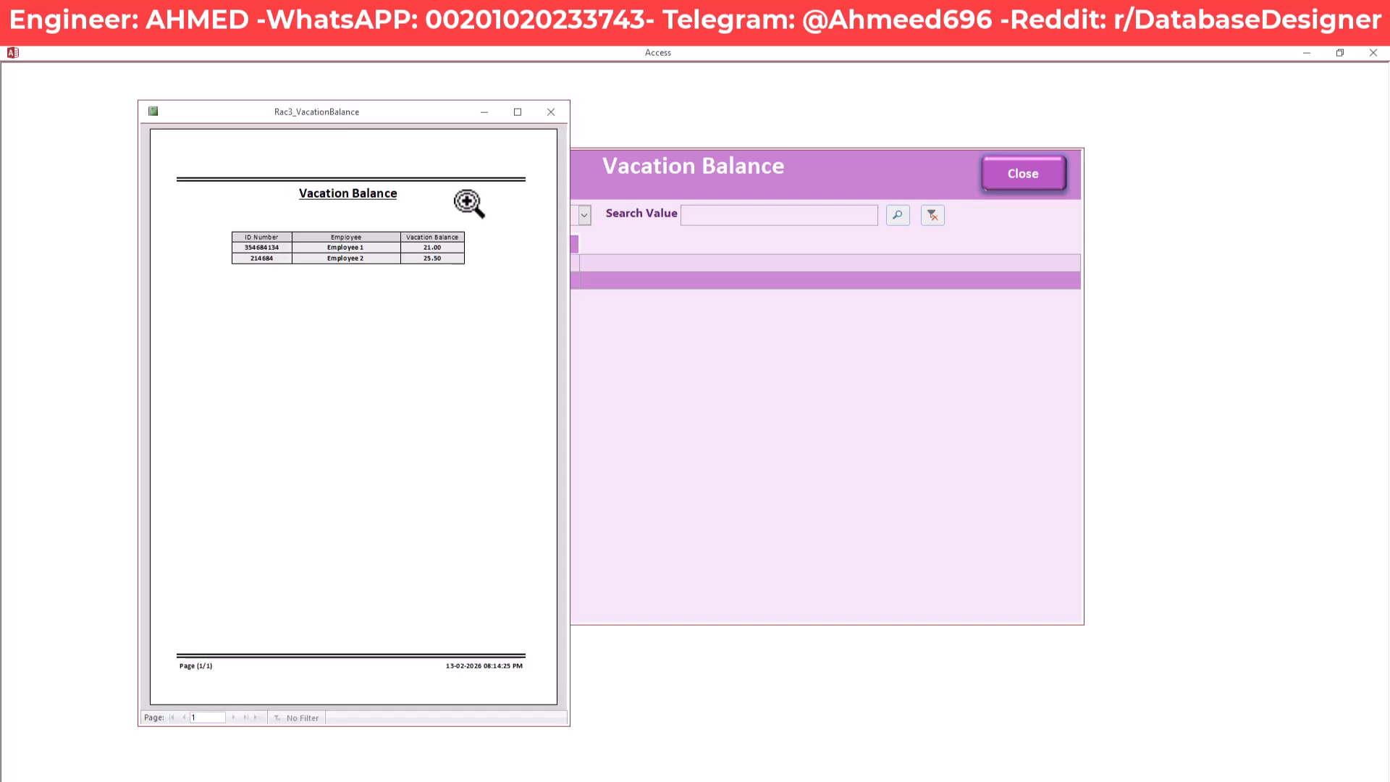
click(549, 114)
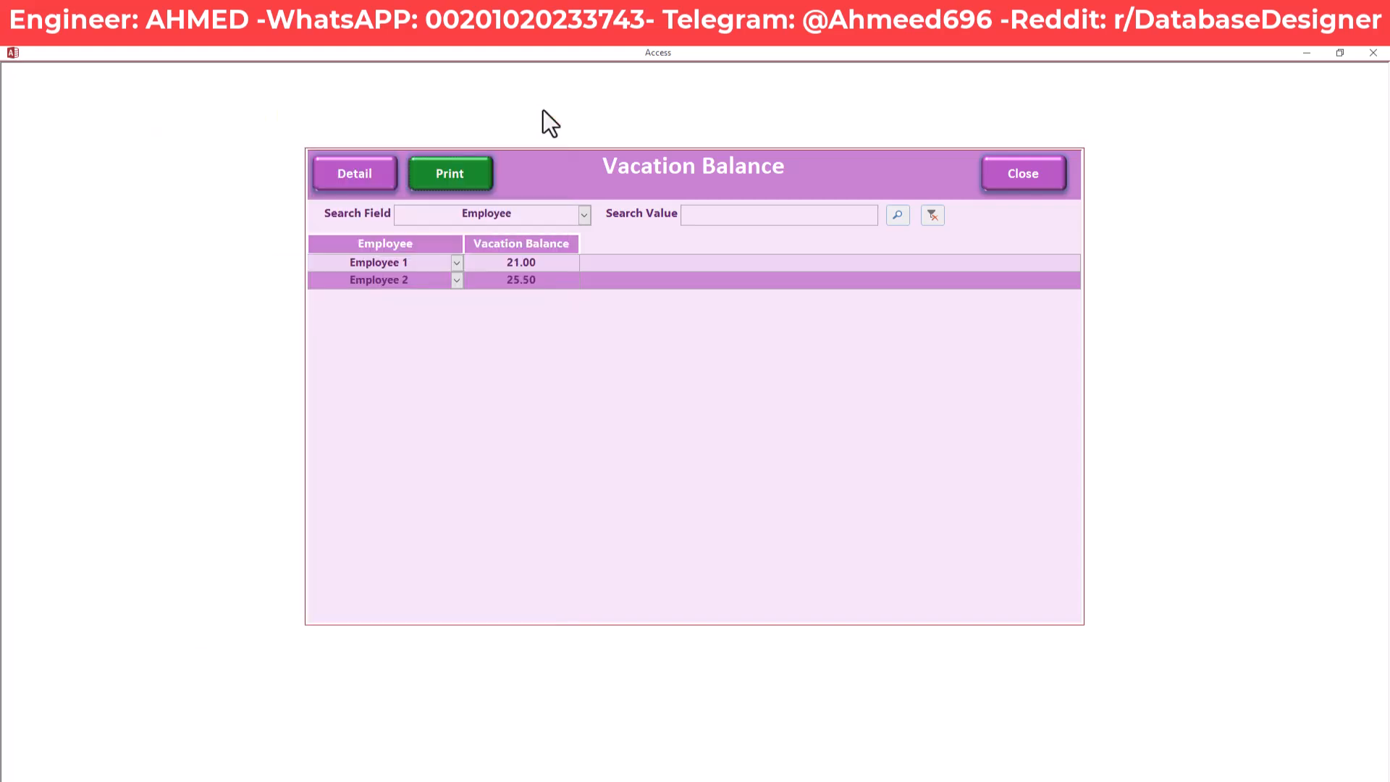
click(548, 265)
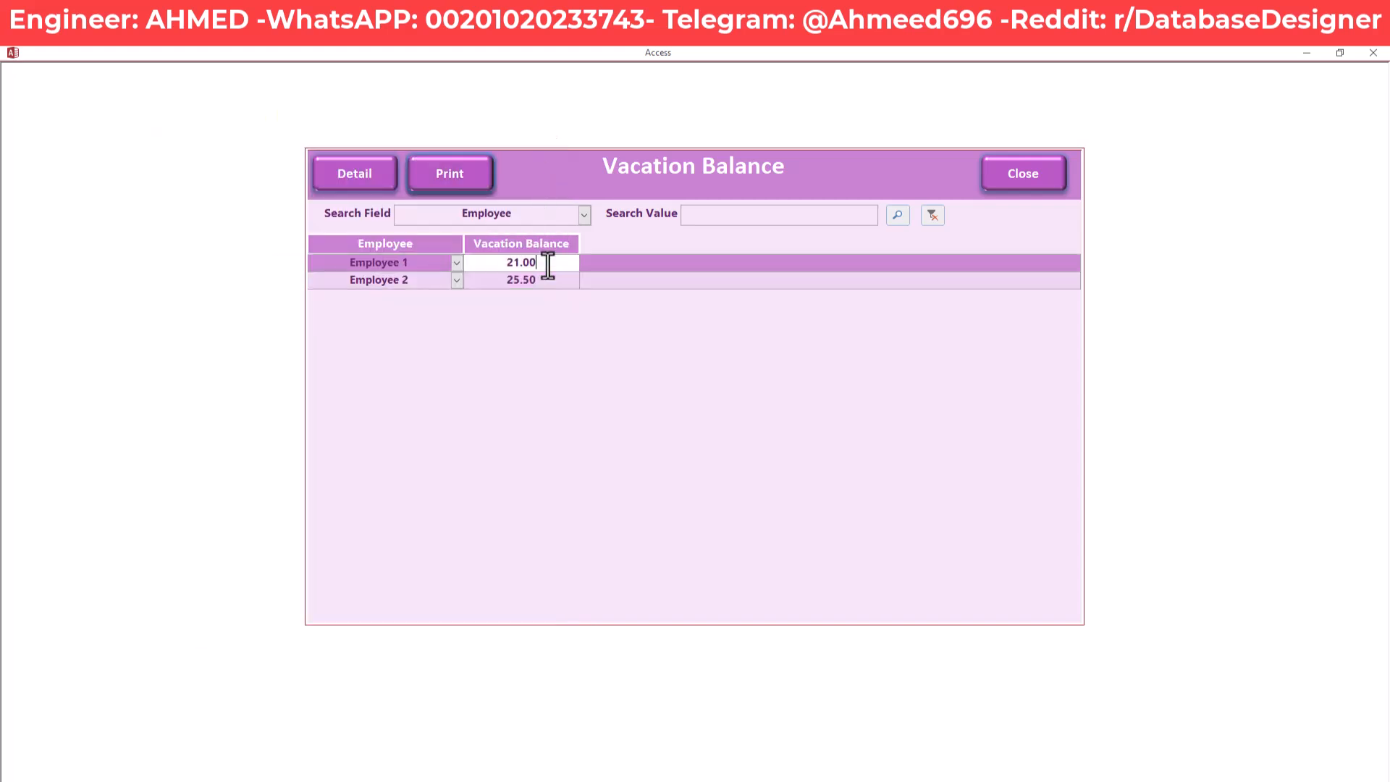
Open Employee 1's vacation detail and check the 25-day opening balance and the 9/5/2025 entry (1 day, -1.00)
click(379, 180)
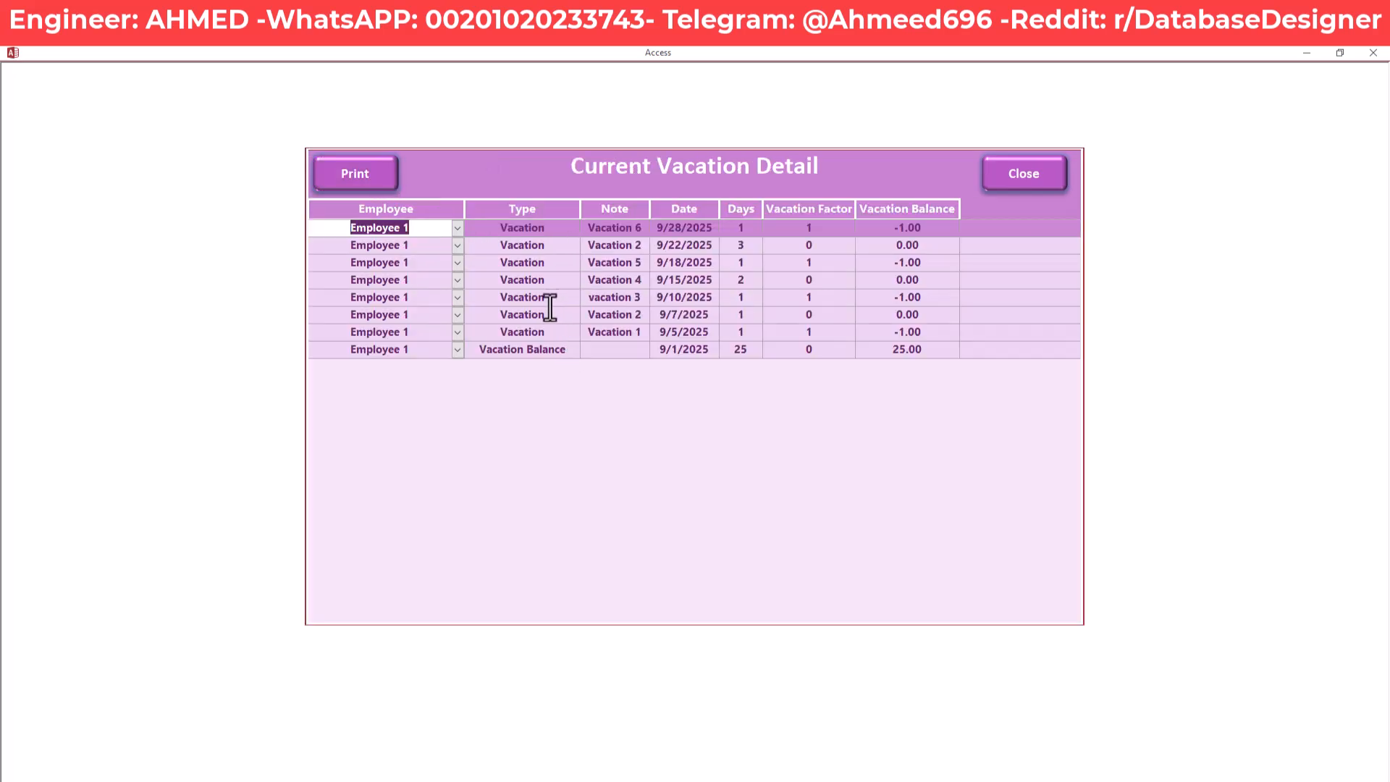
click(565, 349)
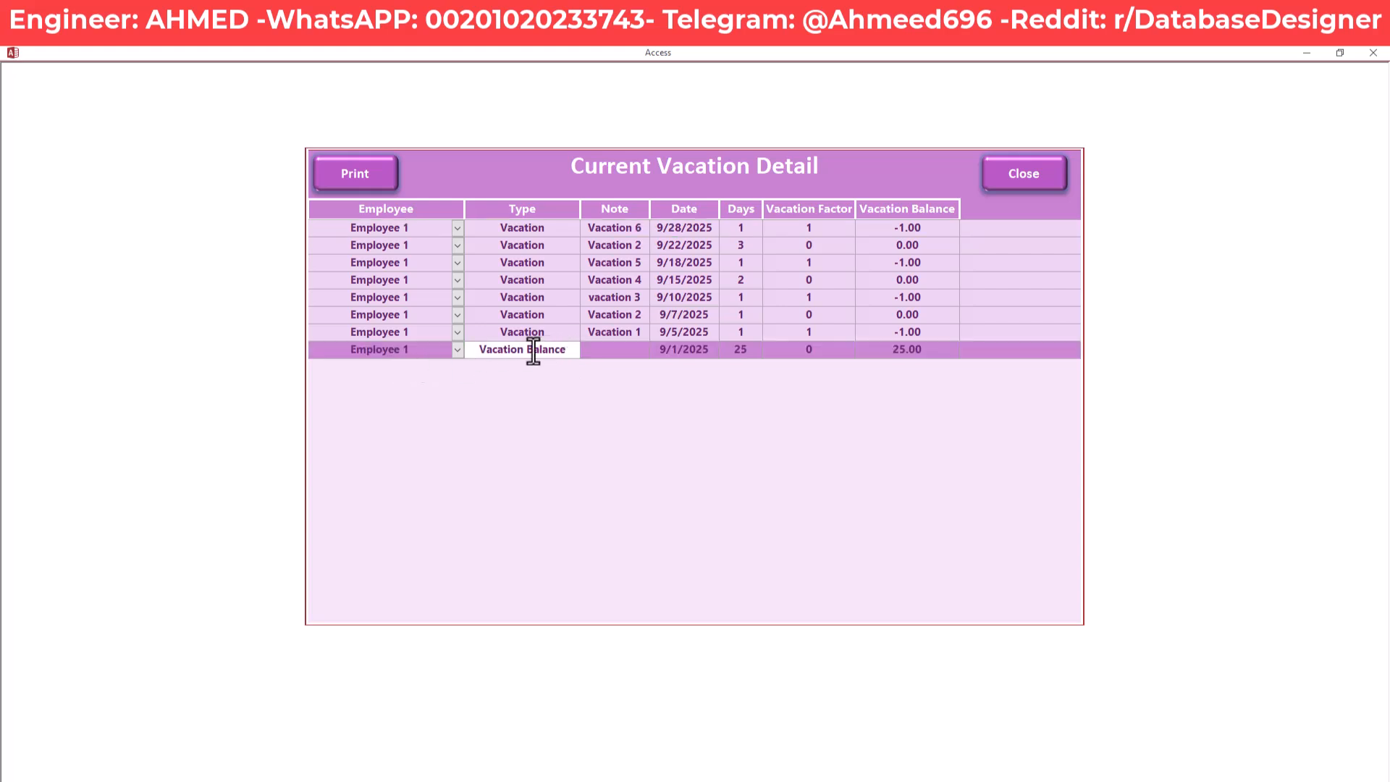
drag(479, 351, 569, 351)
drag(751, 350, 730, 350)
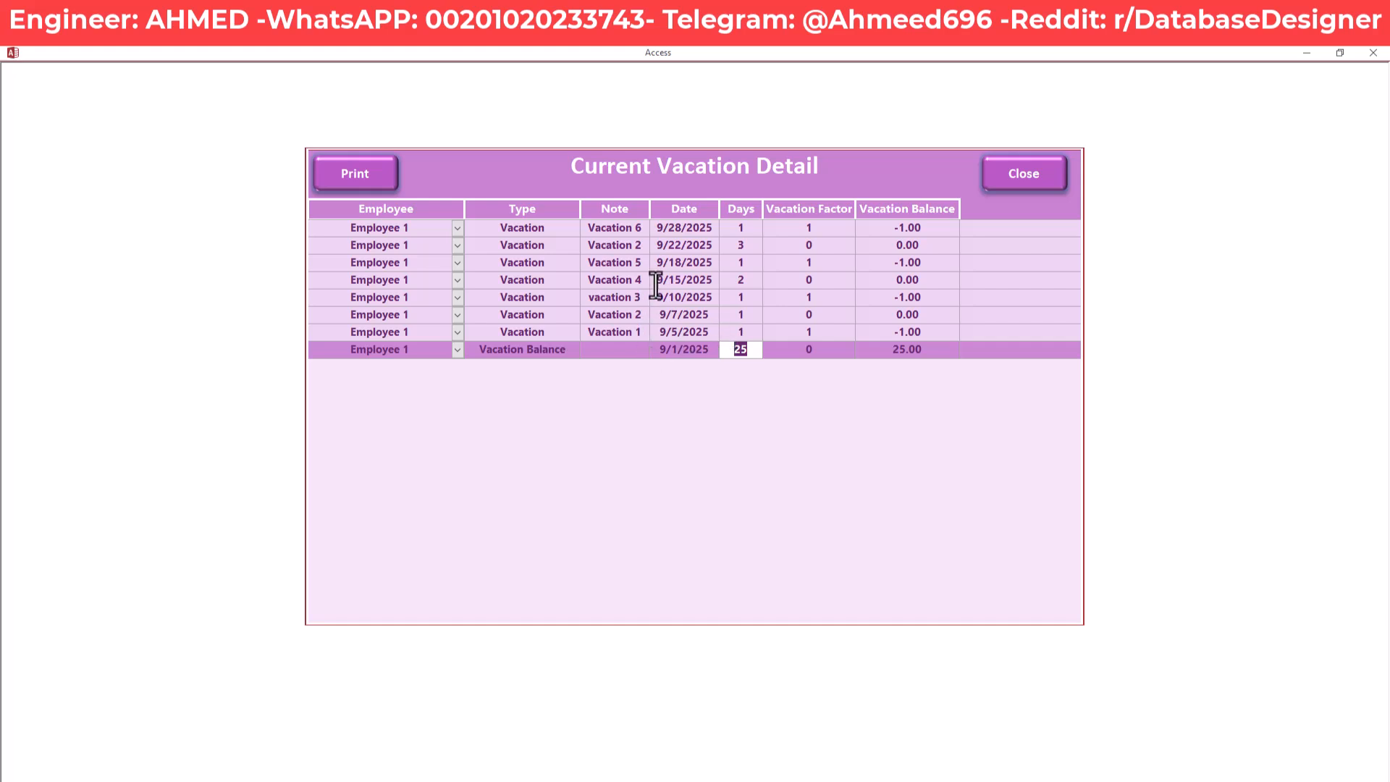
click(828, 331)
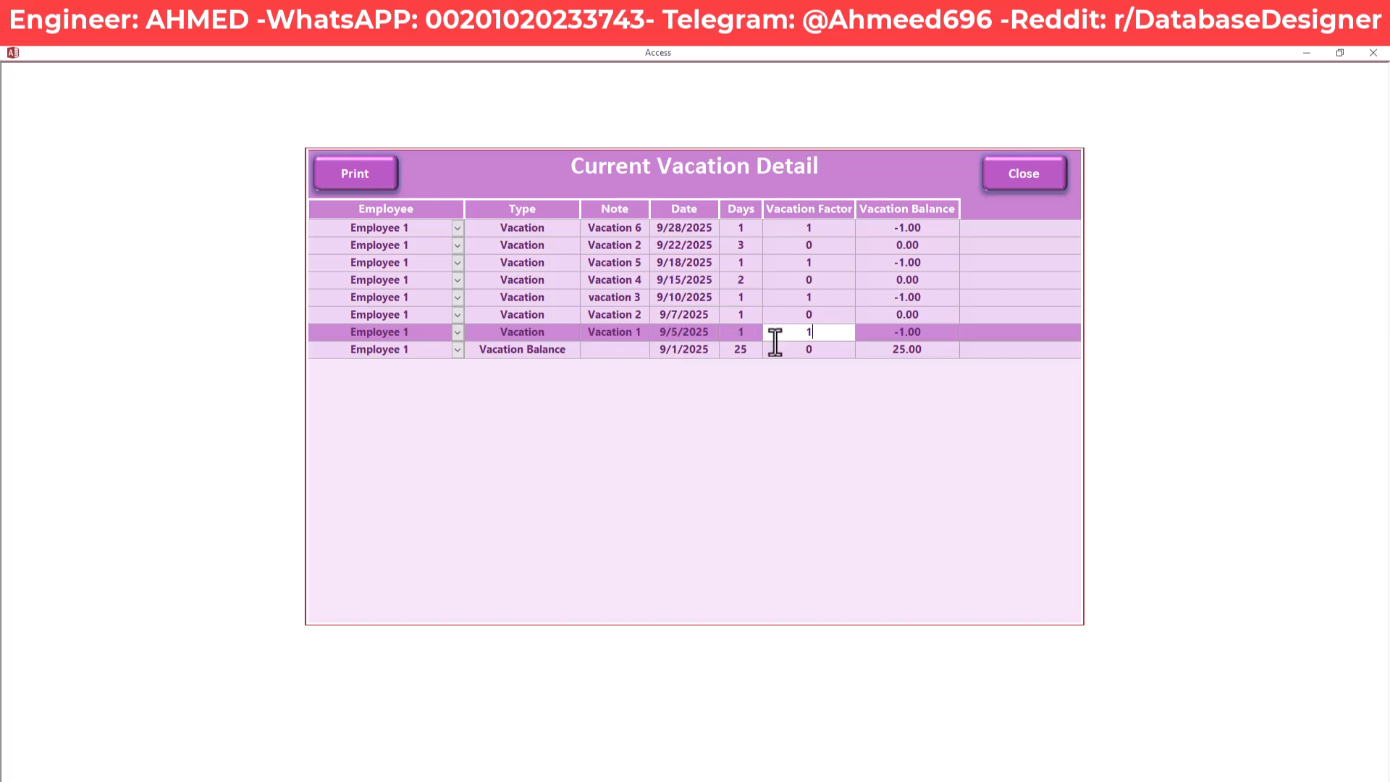
double_click(732, 332)
click(812, 332)
mouse_move(931, 336)
mouse_down()
mouse_move(884, 337)
mouse_move(924, 335)
mouse_up()
click(885, 337)
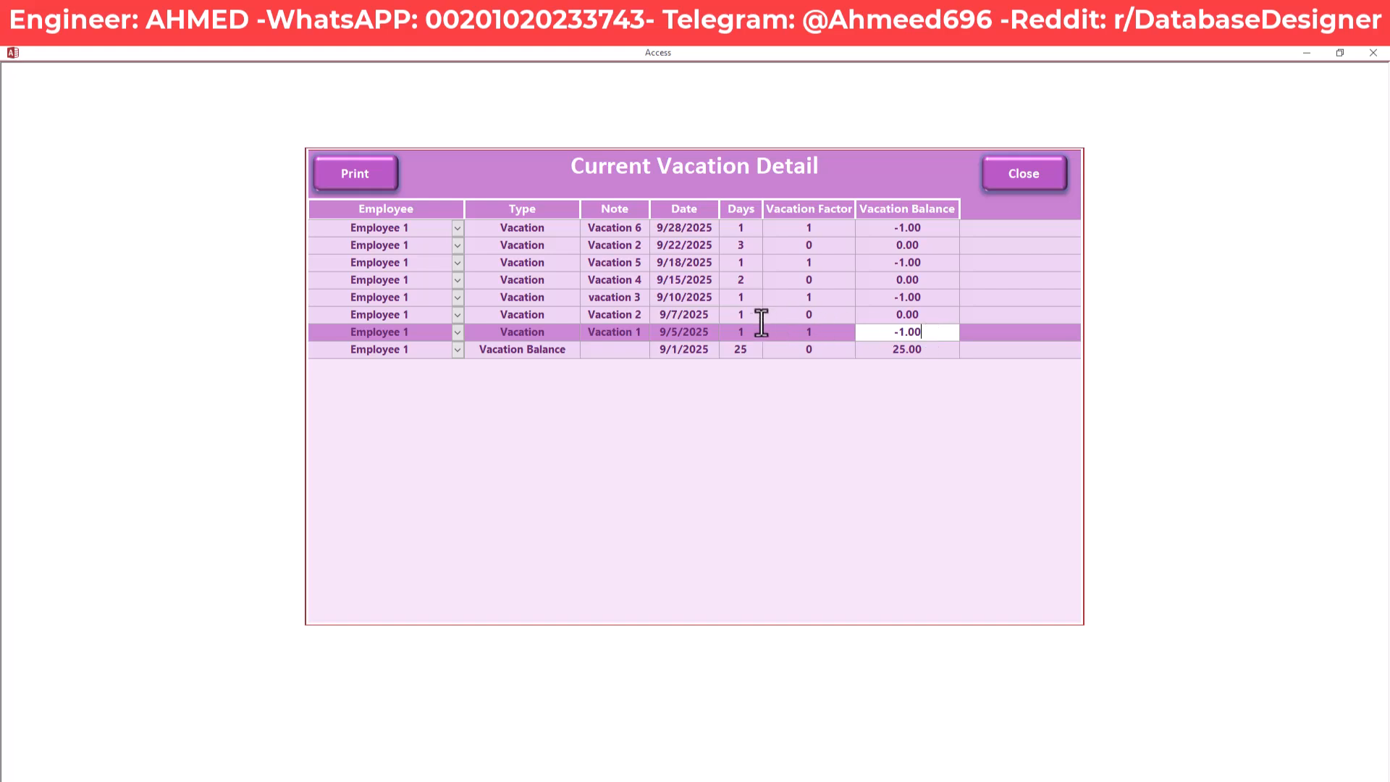
Check days, vacation factor and balance for the 9/7/2025, 9/10/2025 and Vacation 4–6 entries
double_click(739, 314)
click(826, 317)
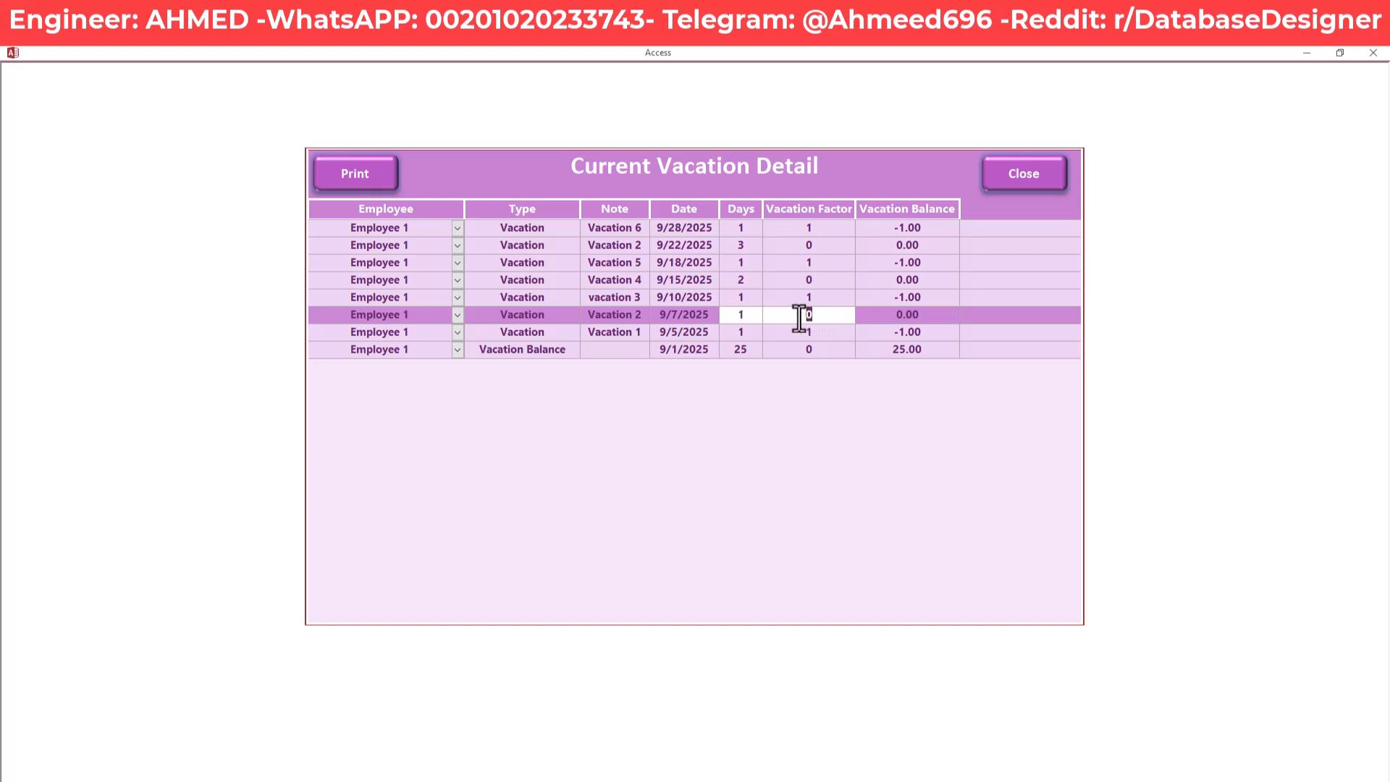
drag(932, 316, 866, 317)
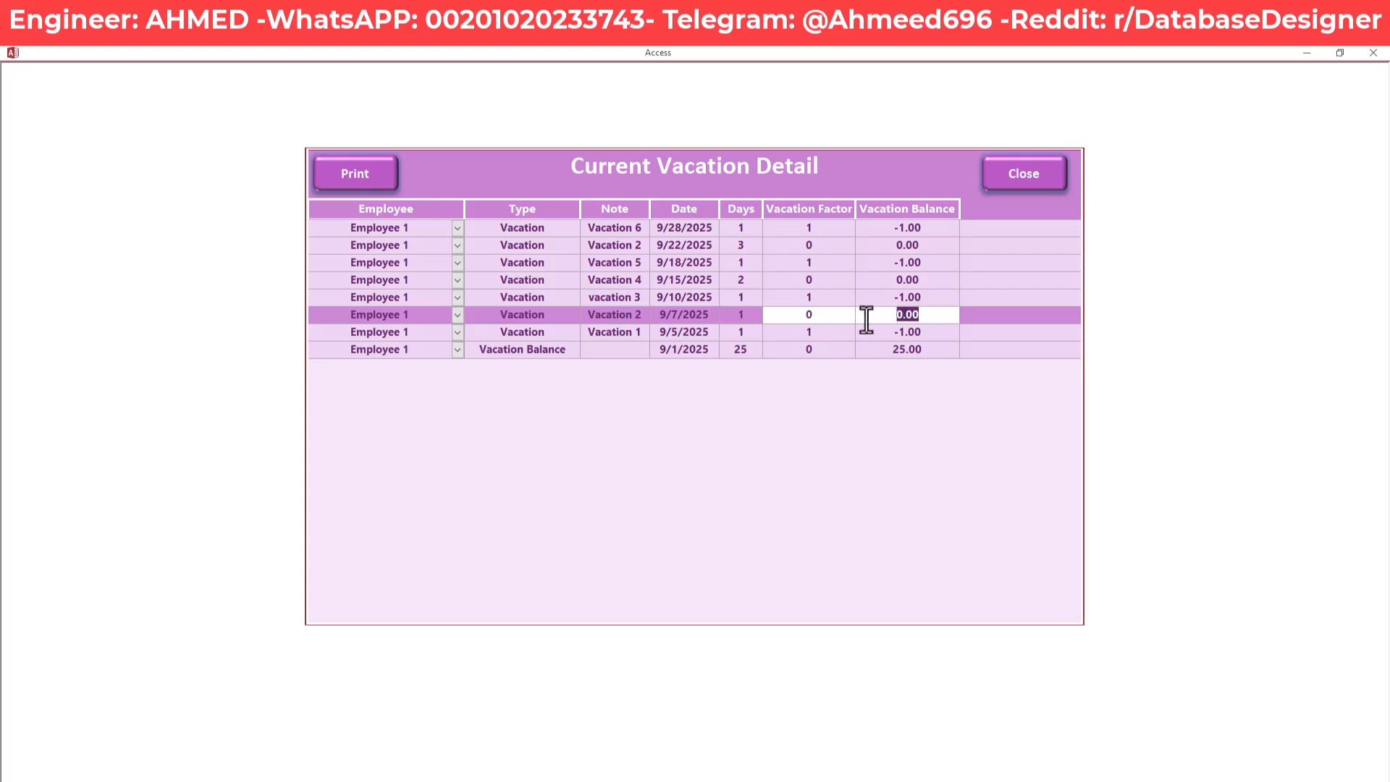
click(740, 297)
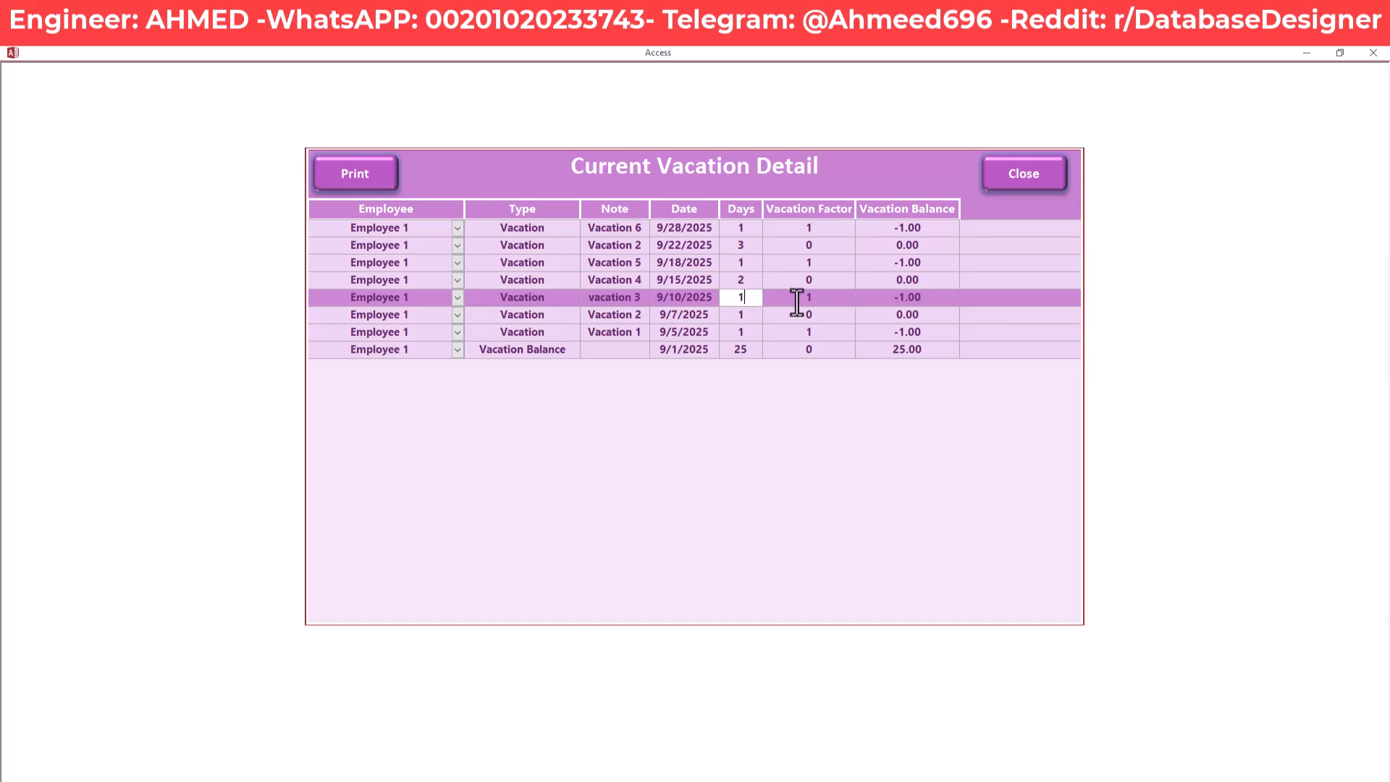
drag(816, 301, 803, 297)
click(827, 301)
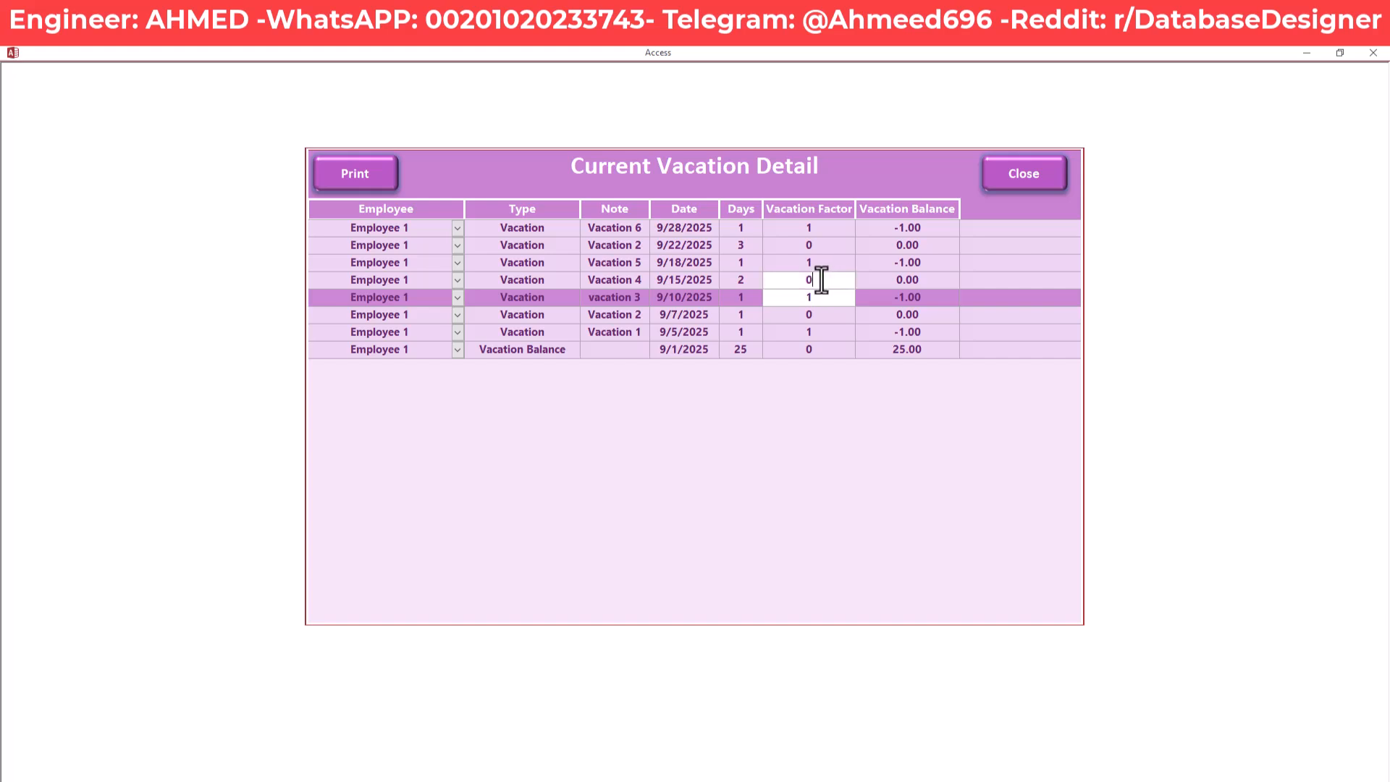
click(796, 281)
click(940, 280)
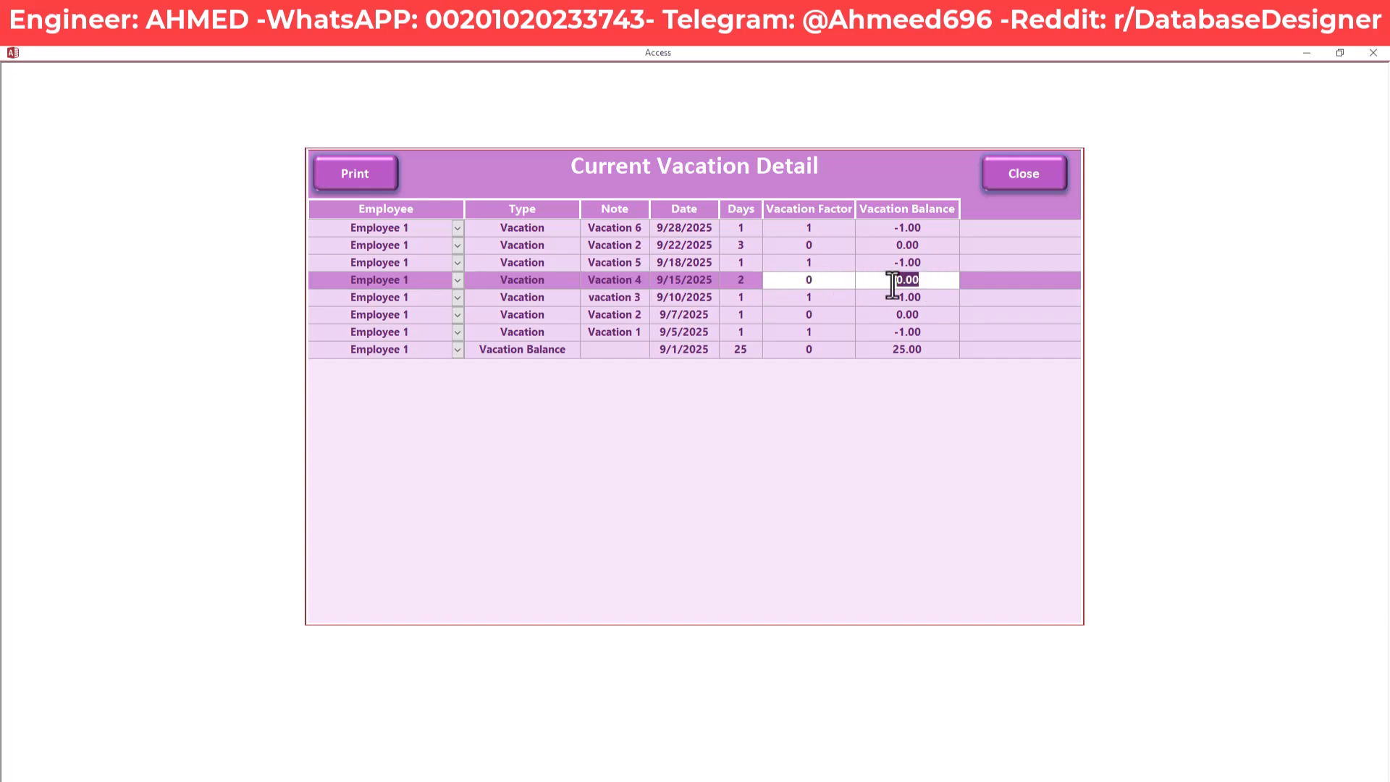
click(804, 262)
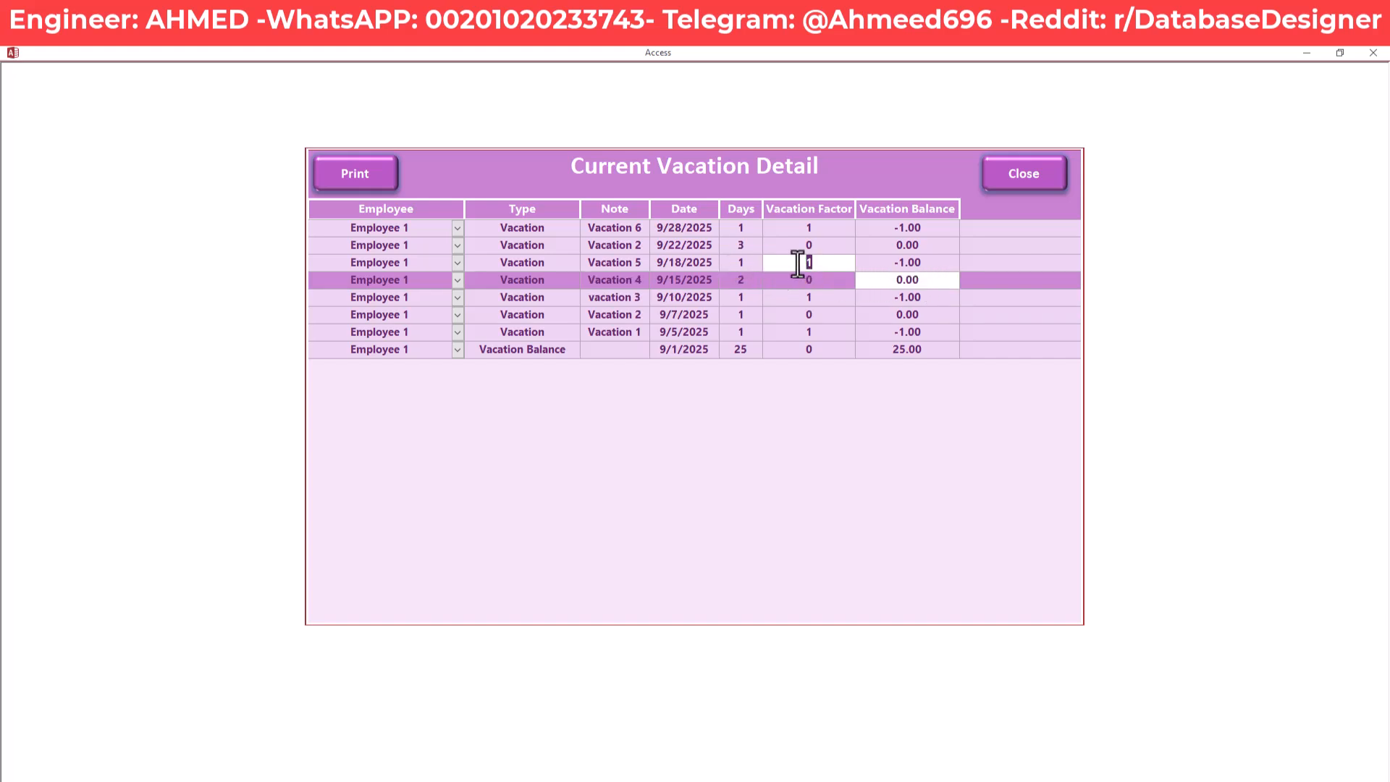
click(924, 263)
click(808, 245)
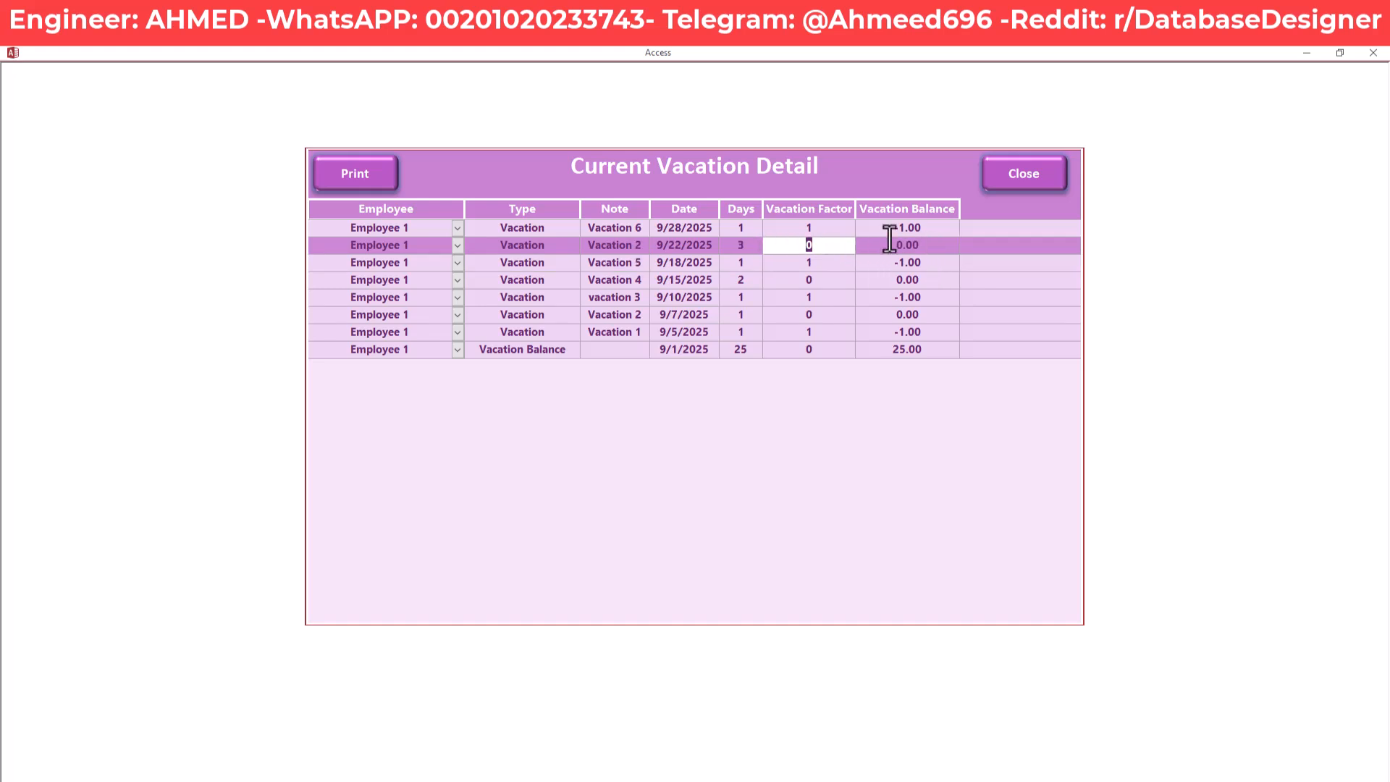
click(804, 228)
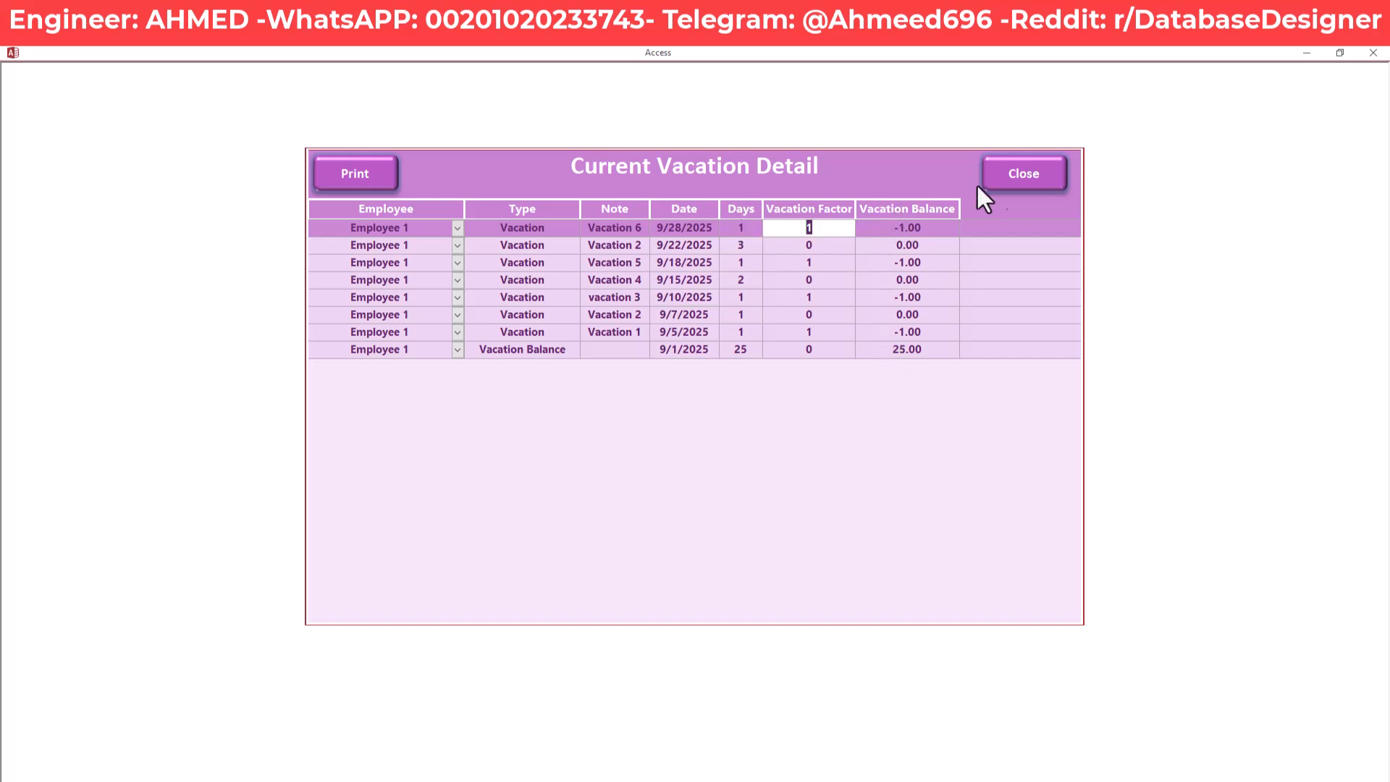
Close Employee 1's vacation detail and open the detail for Employee 2
click(1010, 173)
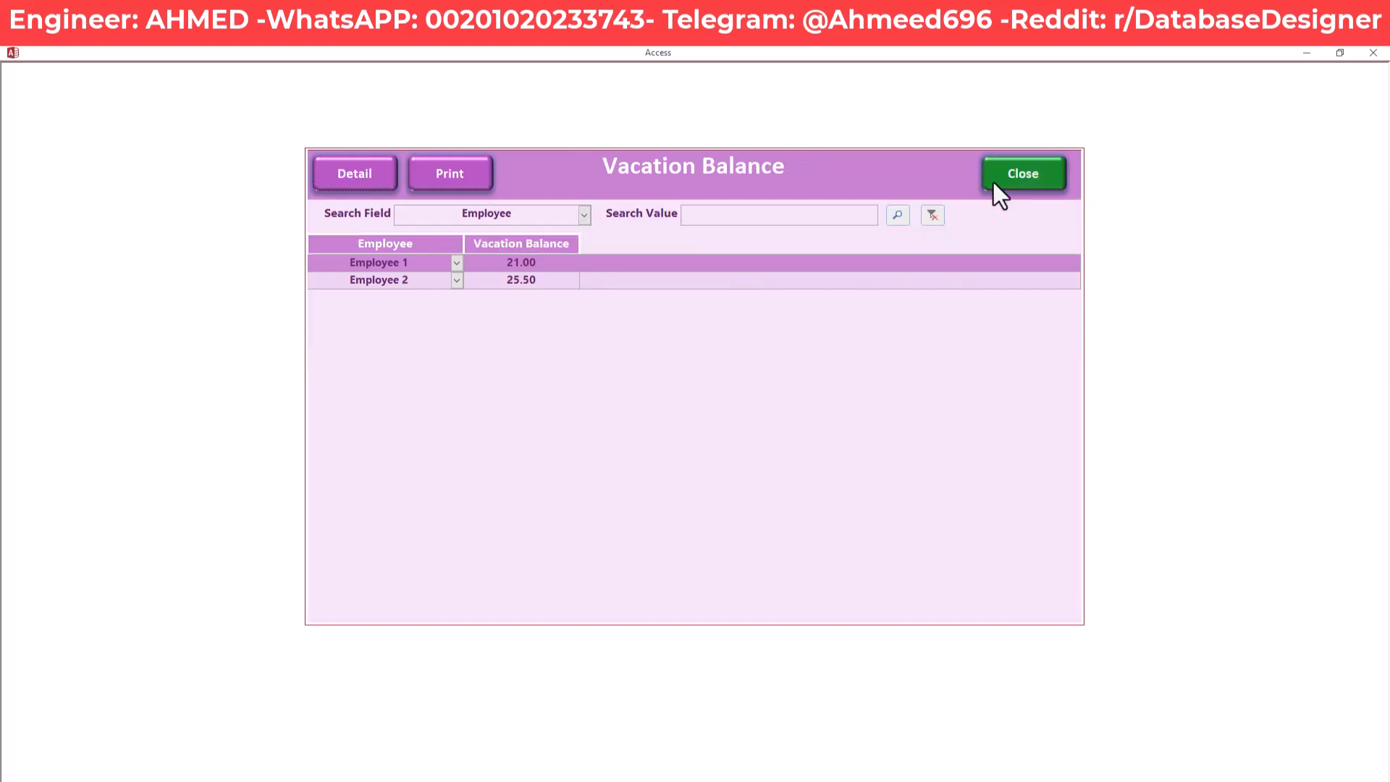
drag(549, 259, 489, 267)
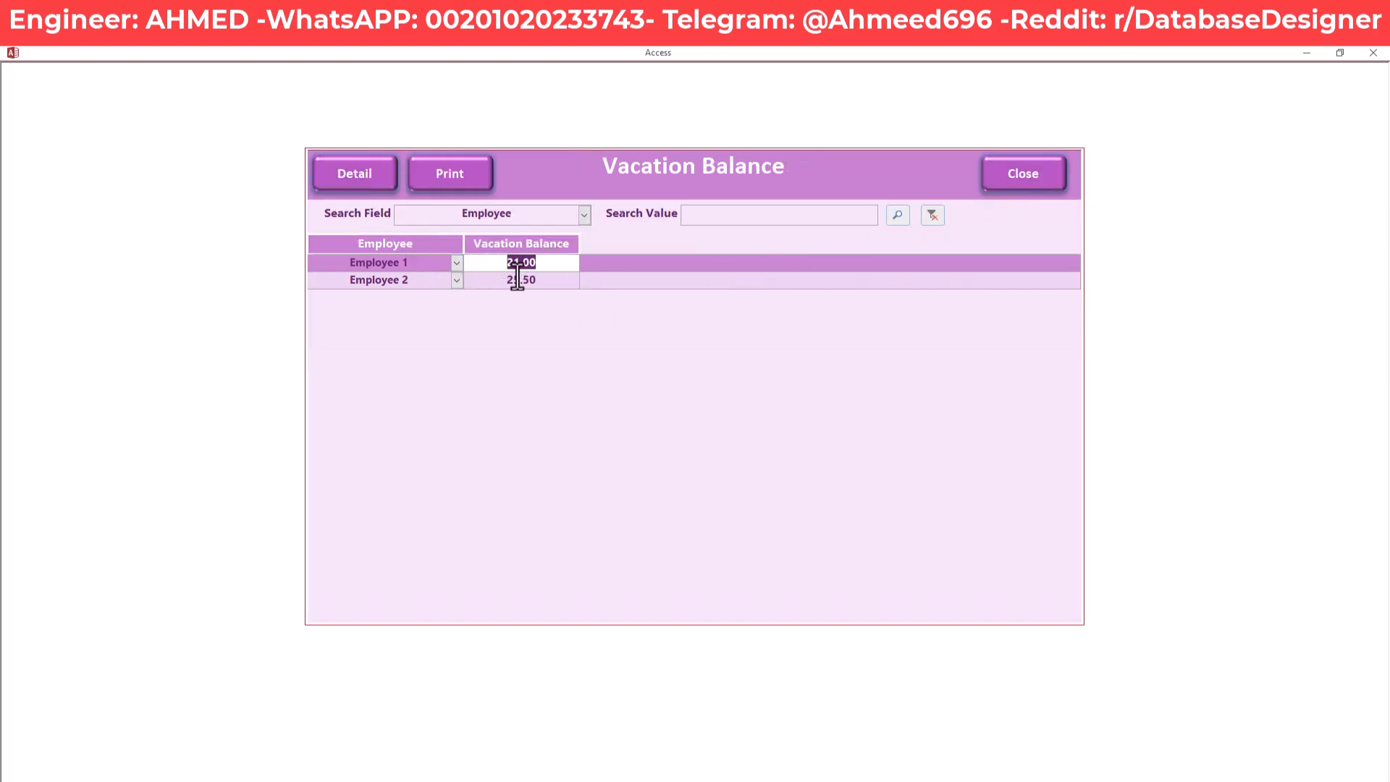
click(548, 282)
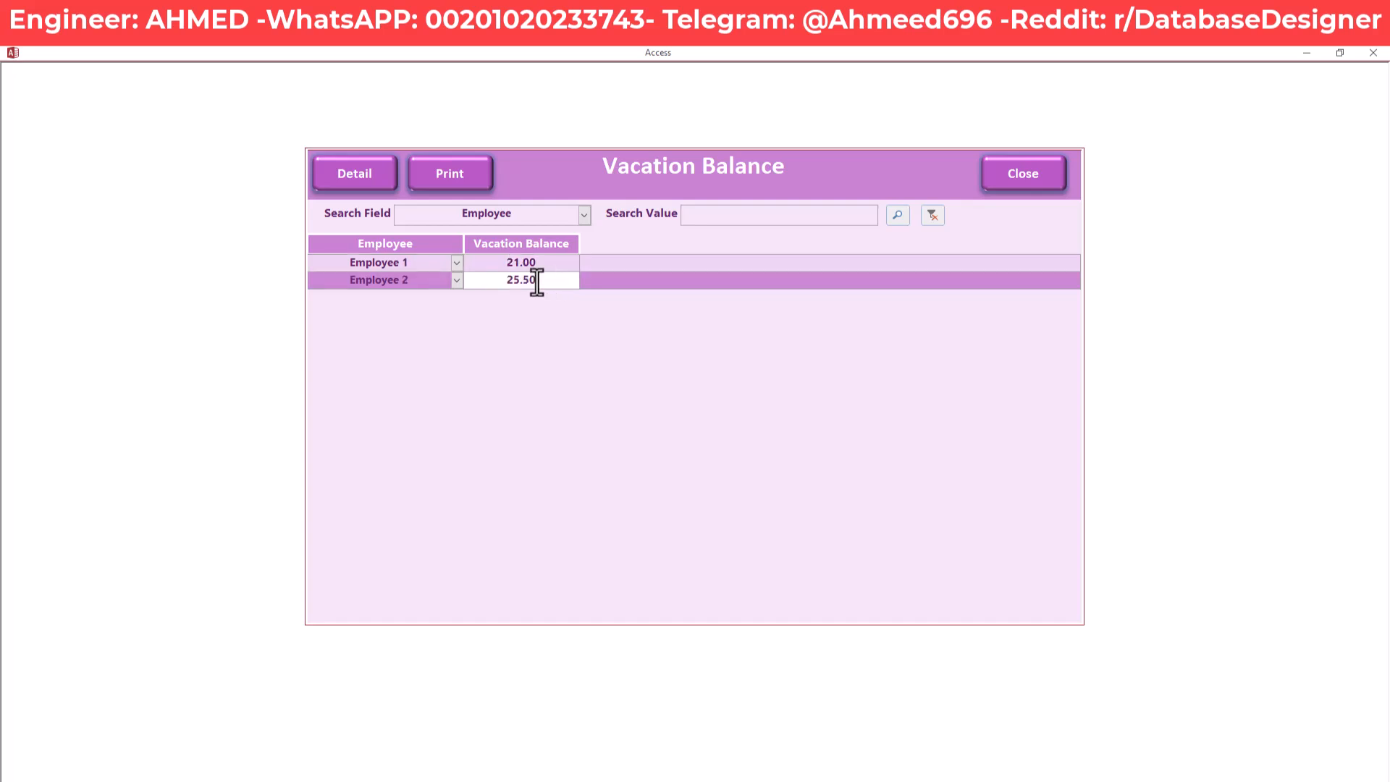
click(366, 181)
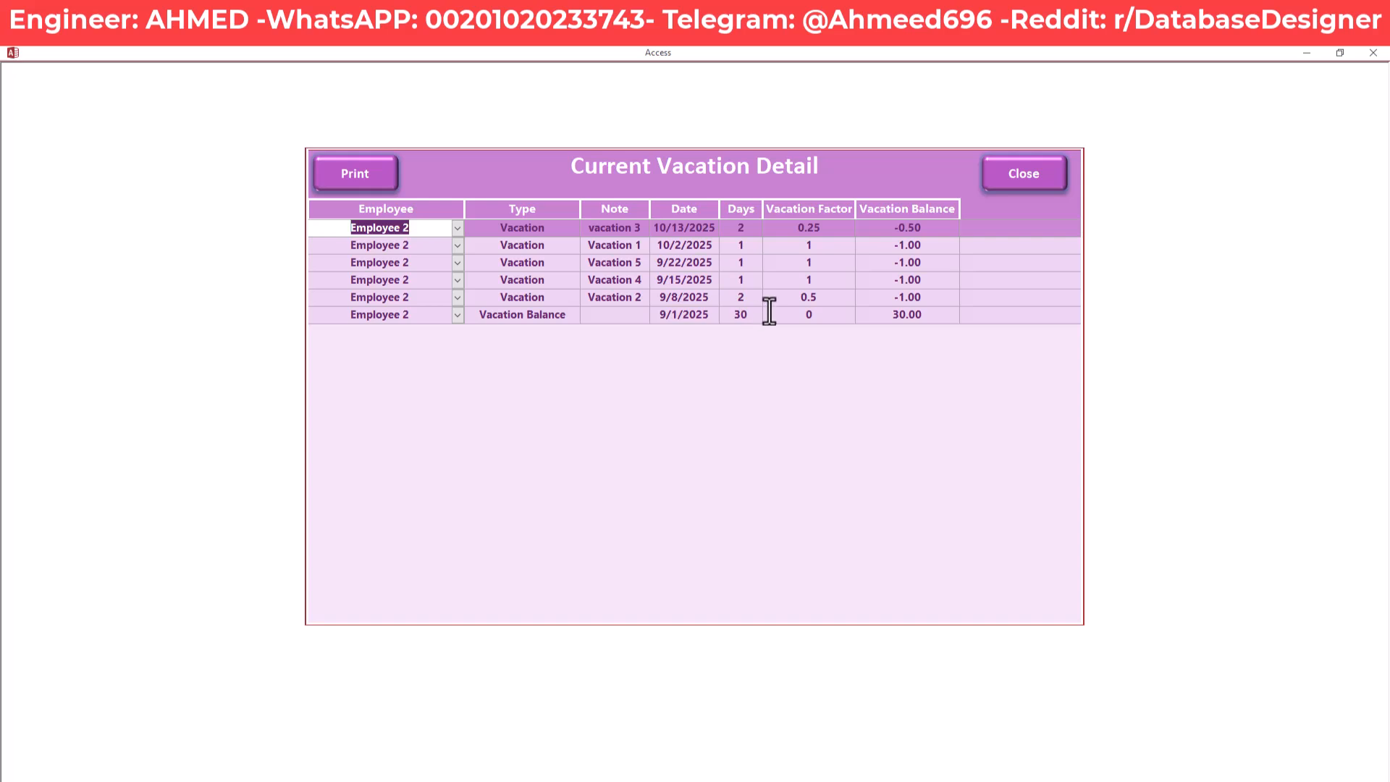
Check Employee 2's 30.00 starting balance and latest entries, compare the 25.50 total, and reopen the detail
click(886, 318)
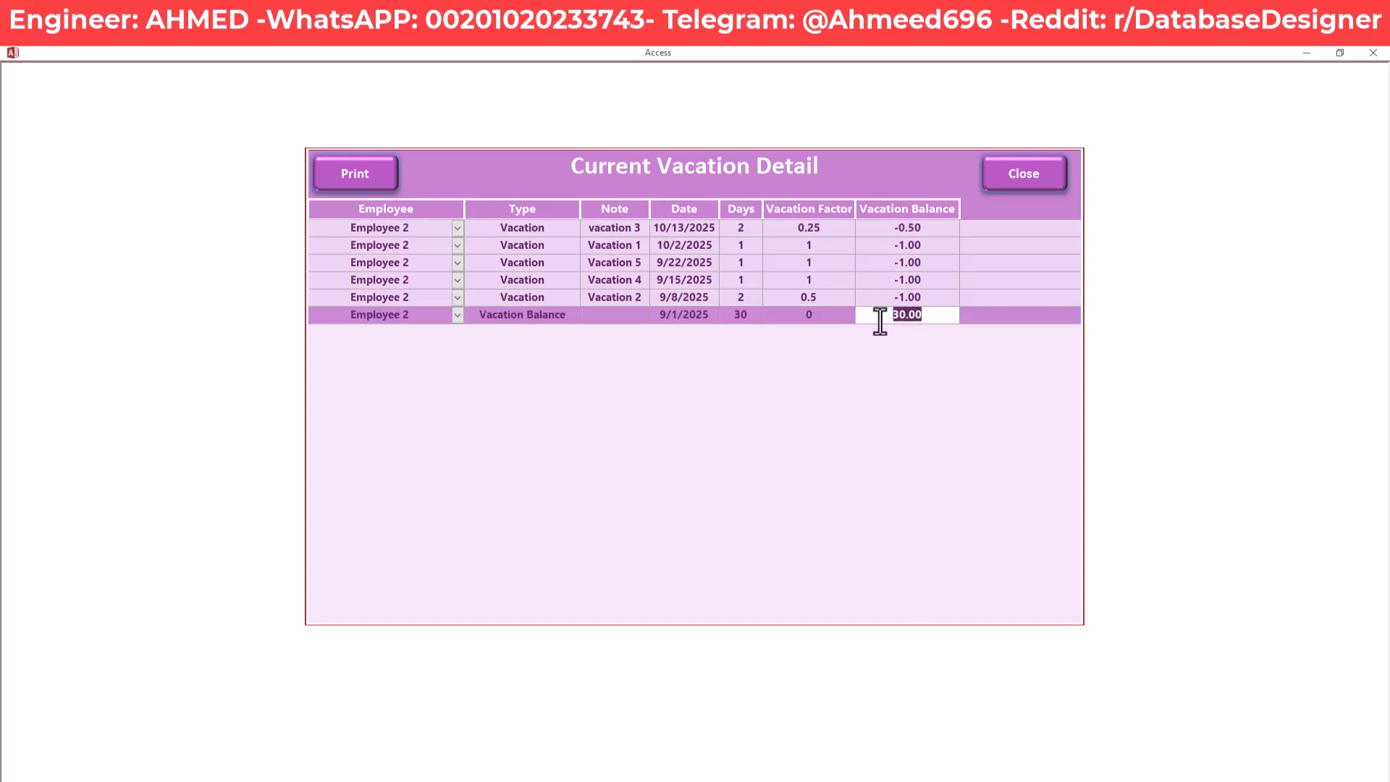
mouse_move(934, 319)
mouse_down()
mouse_move(884, 319)
mouse_move(887, 298)
mouse_move(934, 301)
mouse_up()
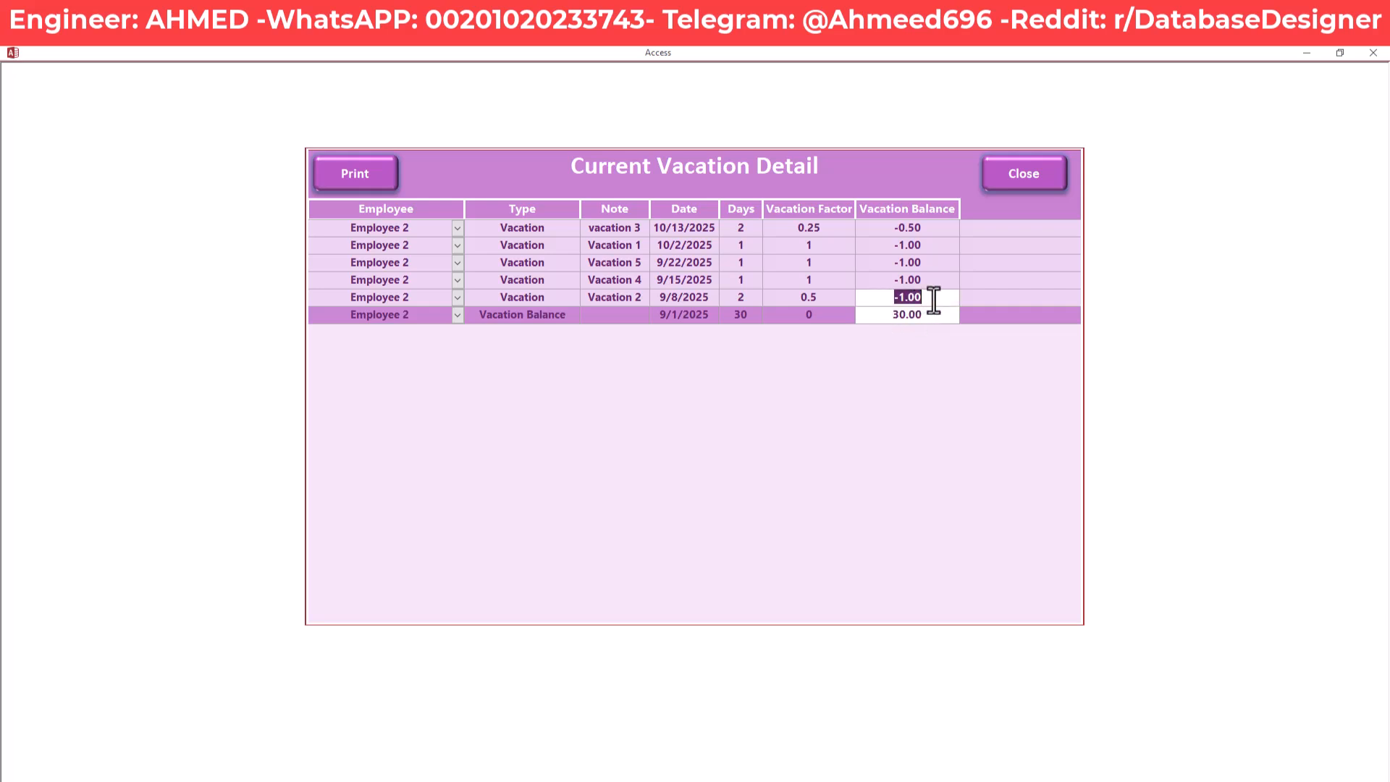
click(924, 246)
drag(879, 227, 897, 228)
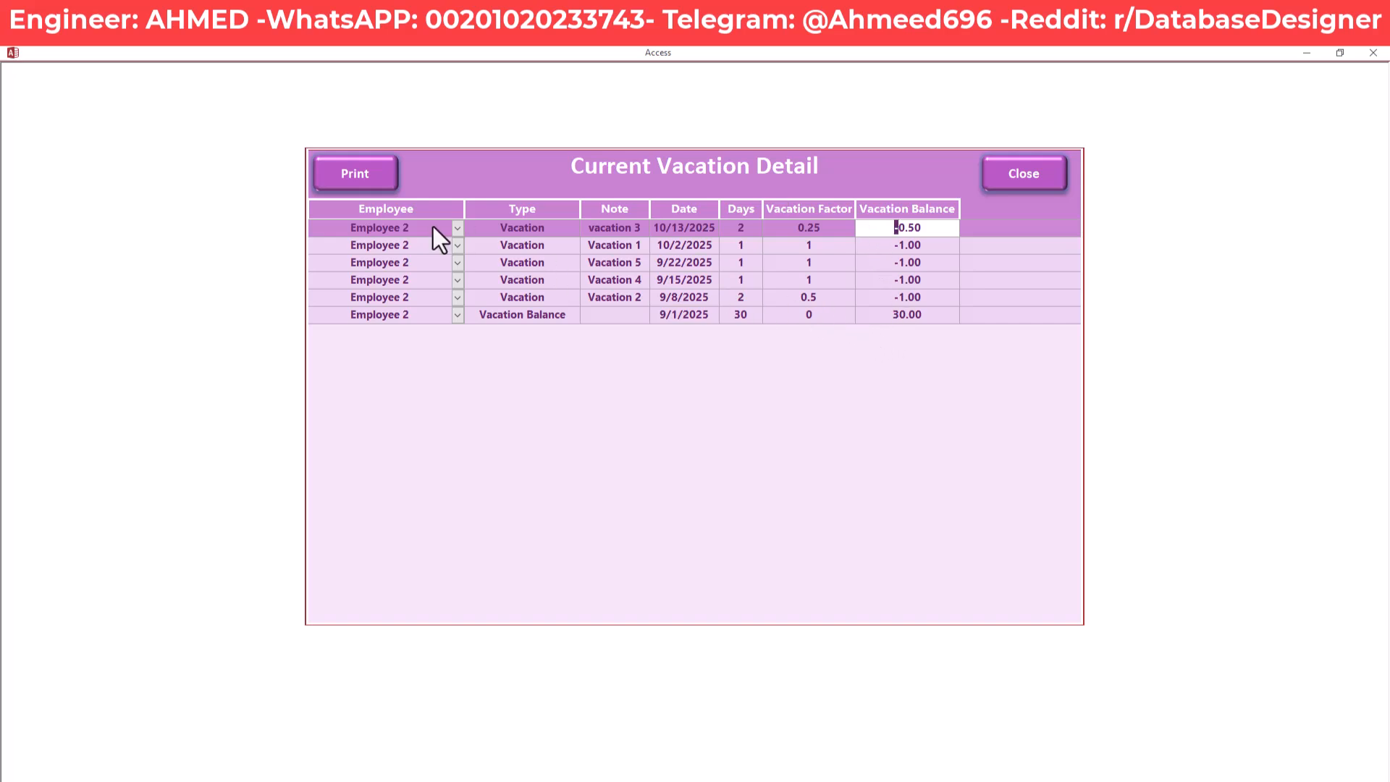
click(1021, 178)
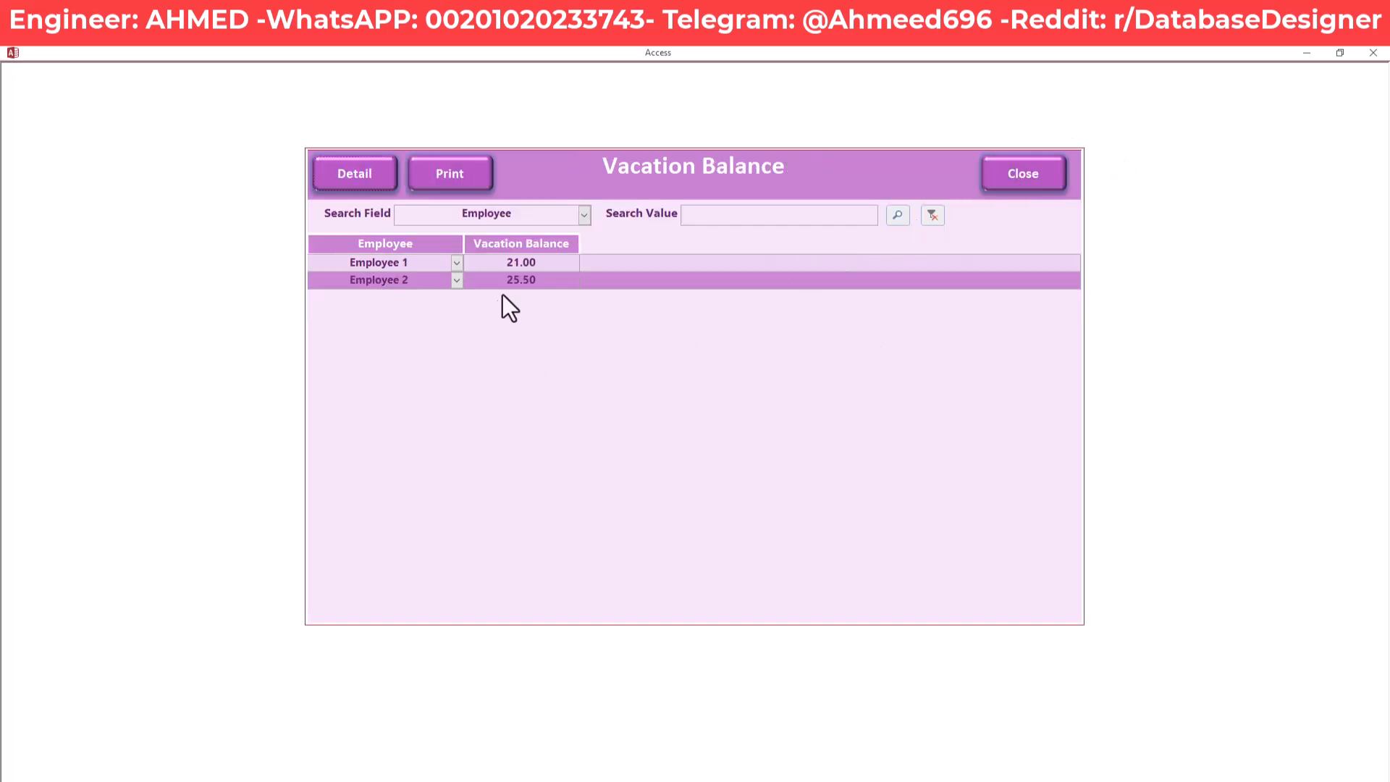
drag(548, 282, 490, 281)
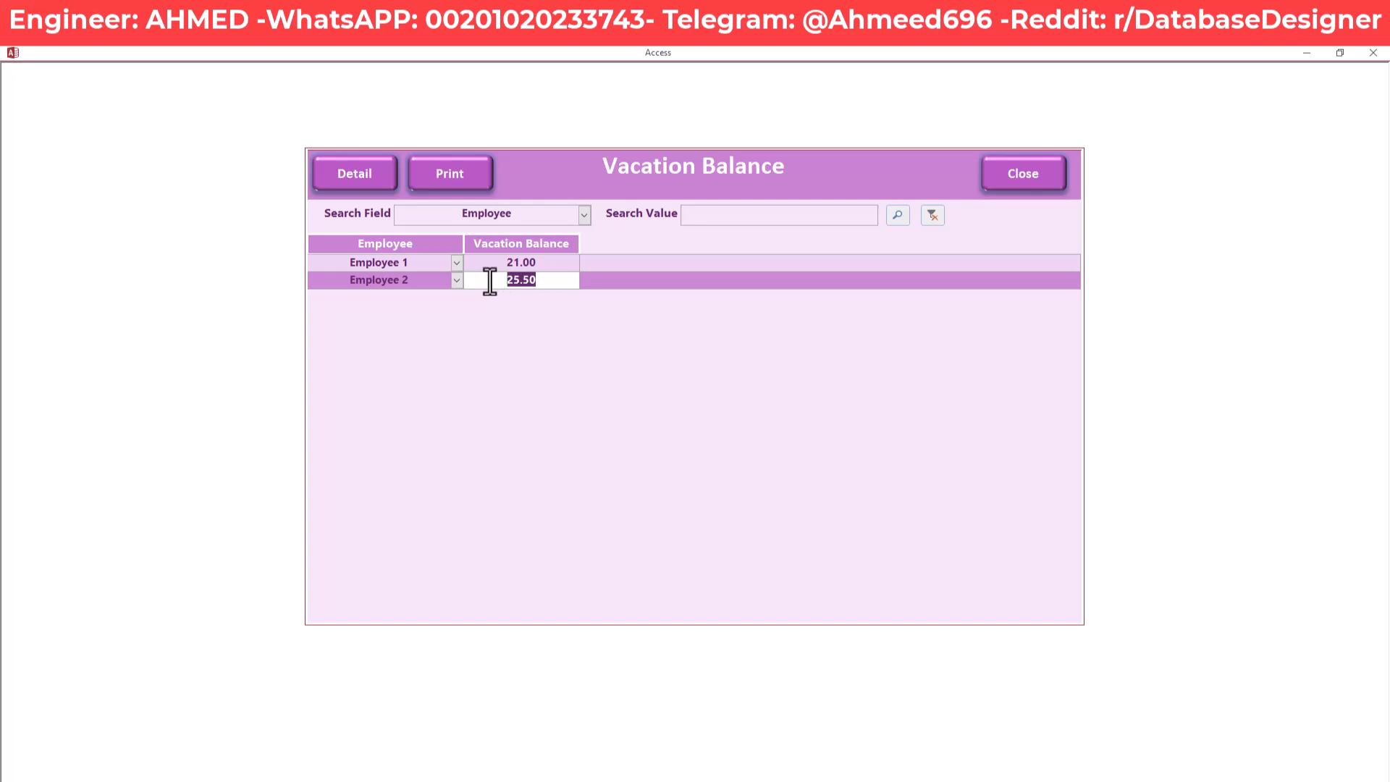
click(371, 186)
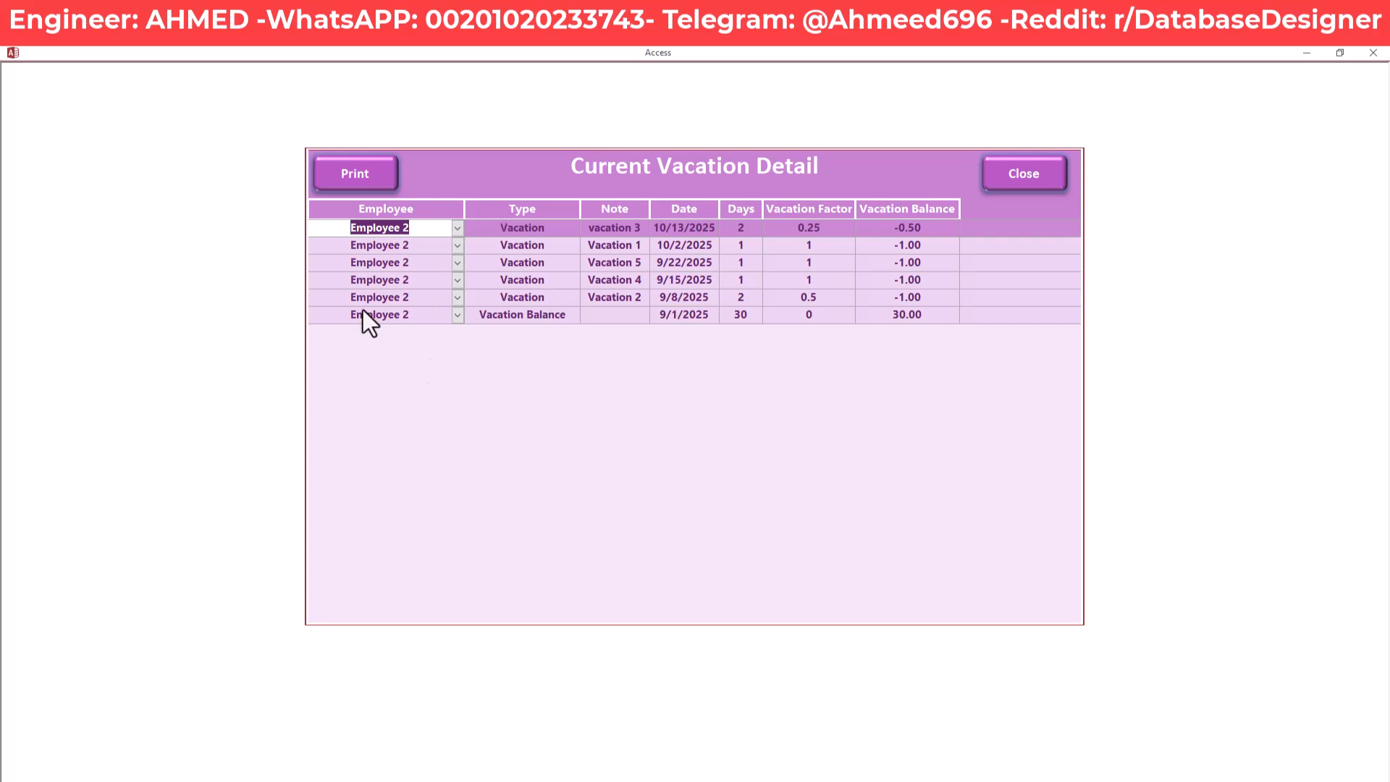
Preview Employee 2's printable Vacation Balance Detail report, zooming in on the 25.50 balance
click(358, 172)
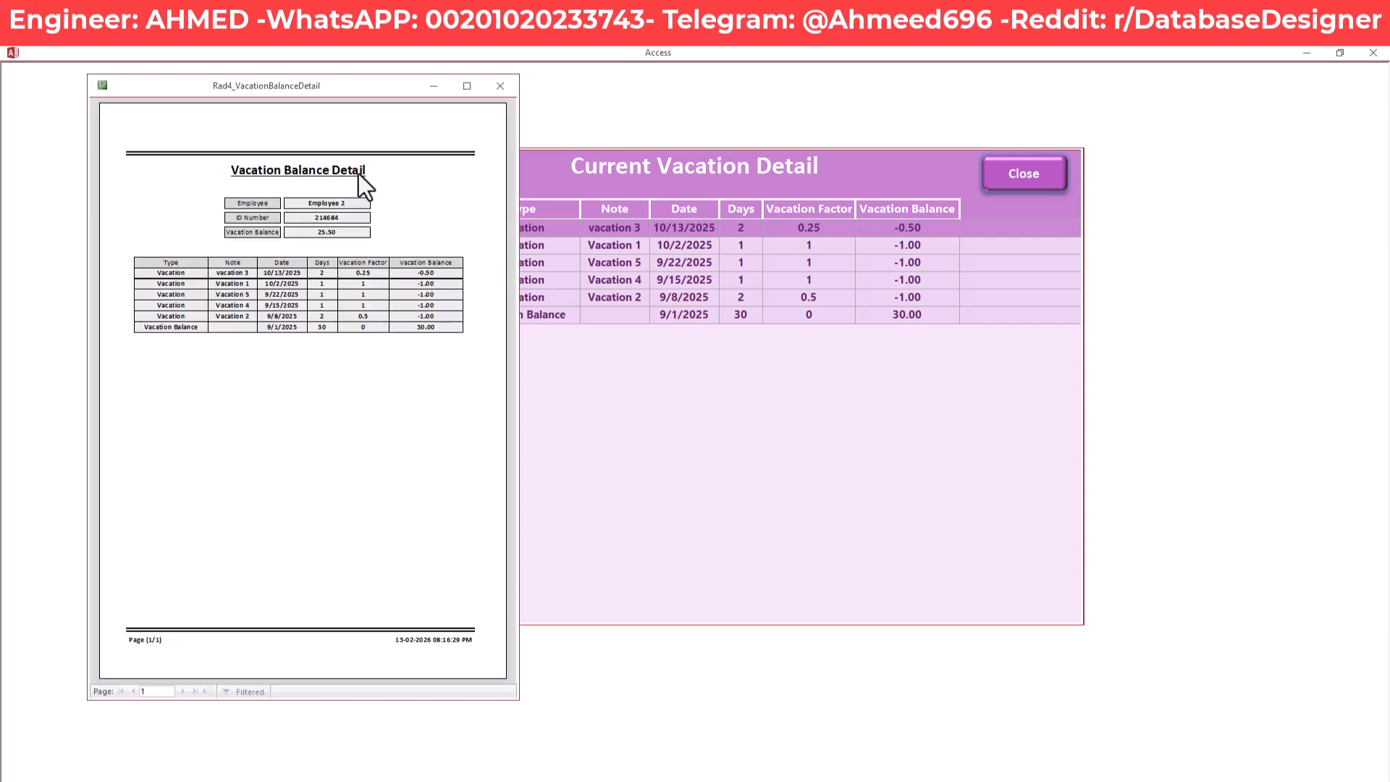
drag(352, 93, 407, 101)
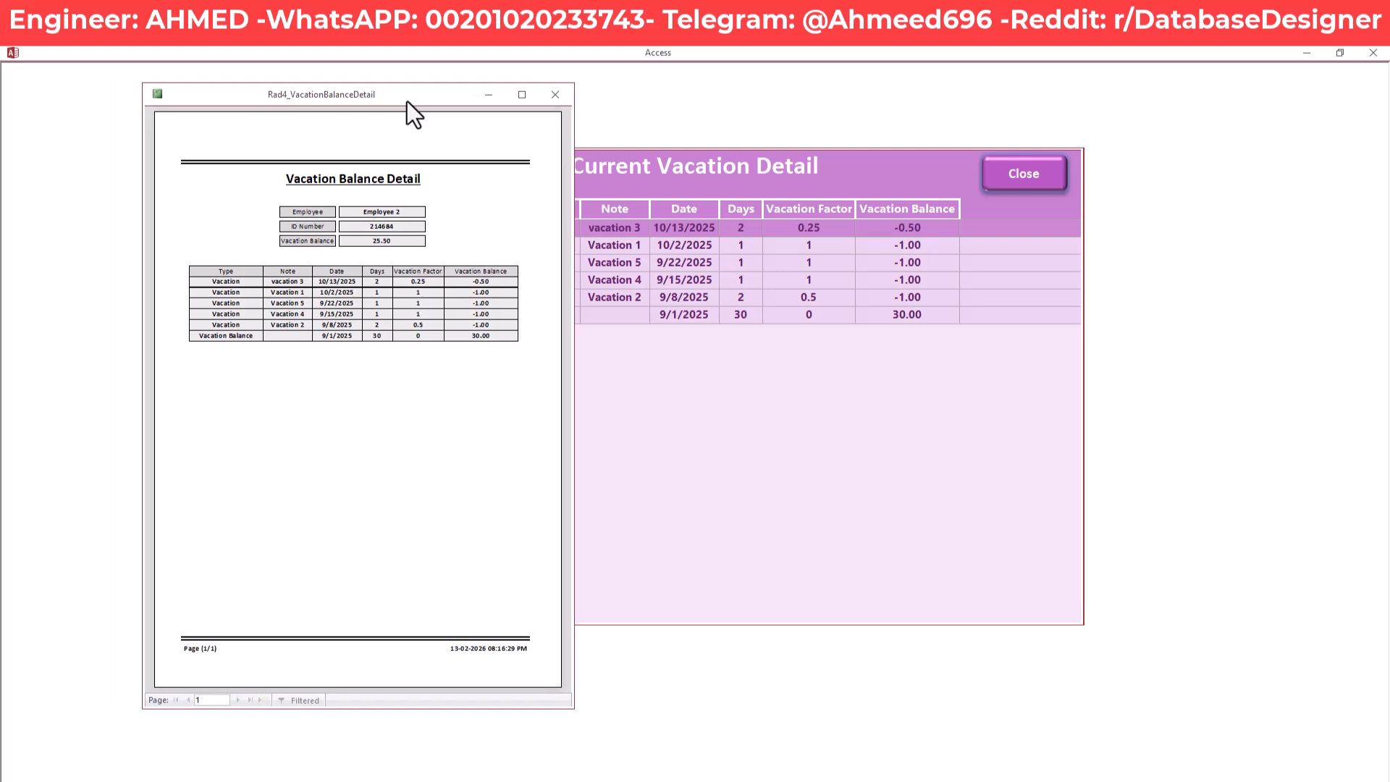
click(388, 249)
click(389, 246)
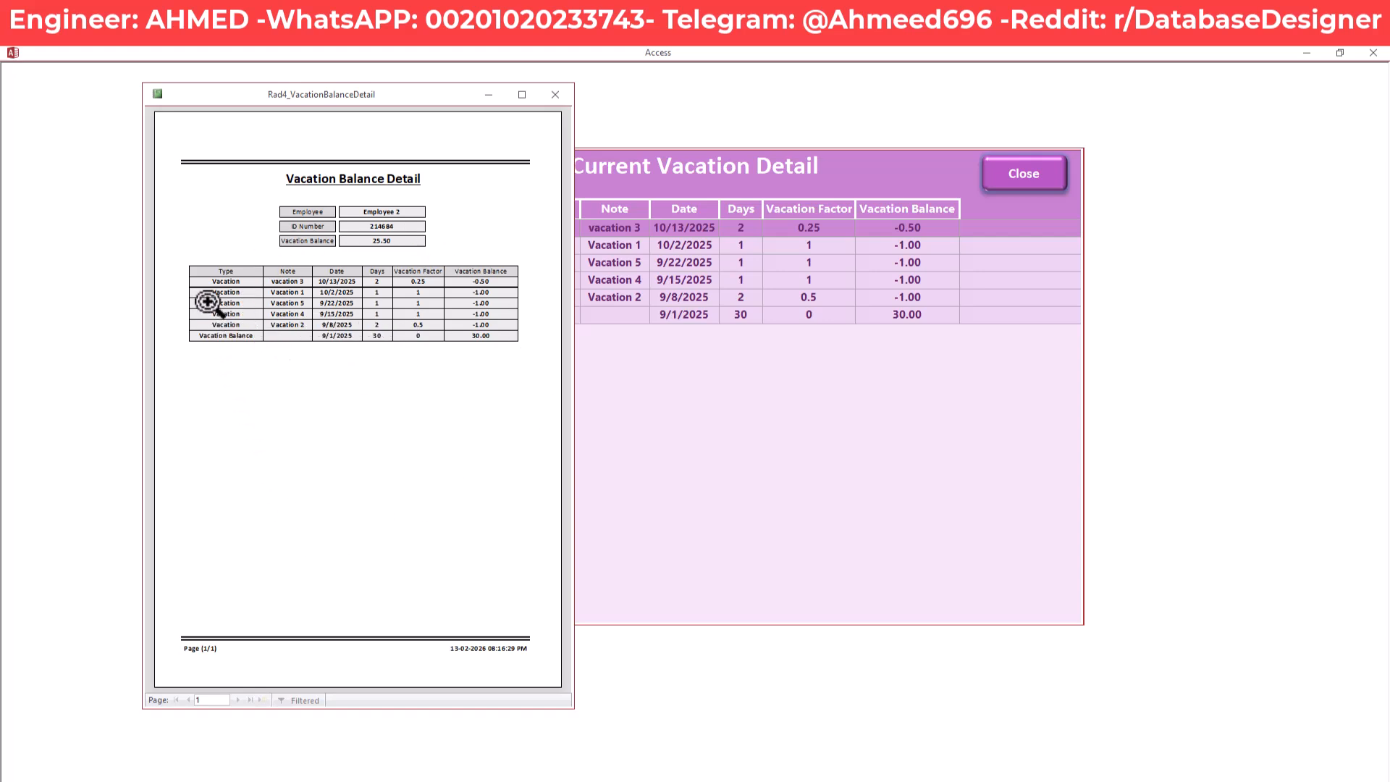
Close Employee 2's report preview, then the Current Vacation Detail and Vacation Balance forms
click(556, 93)
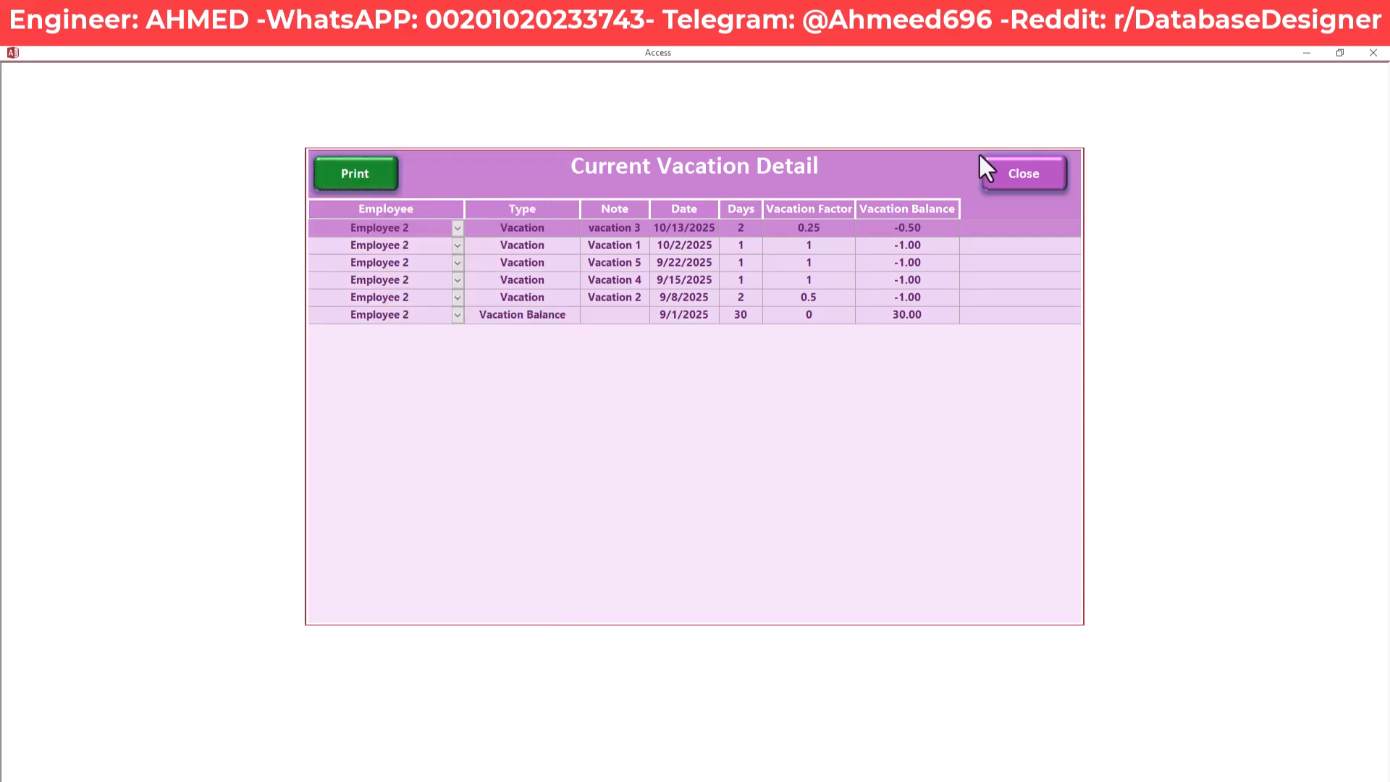
click(1037, 171)
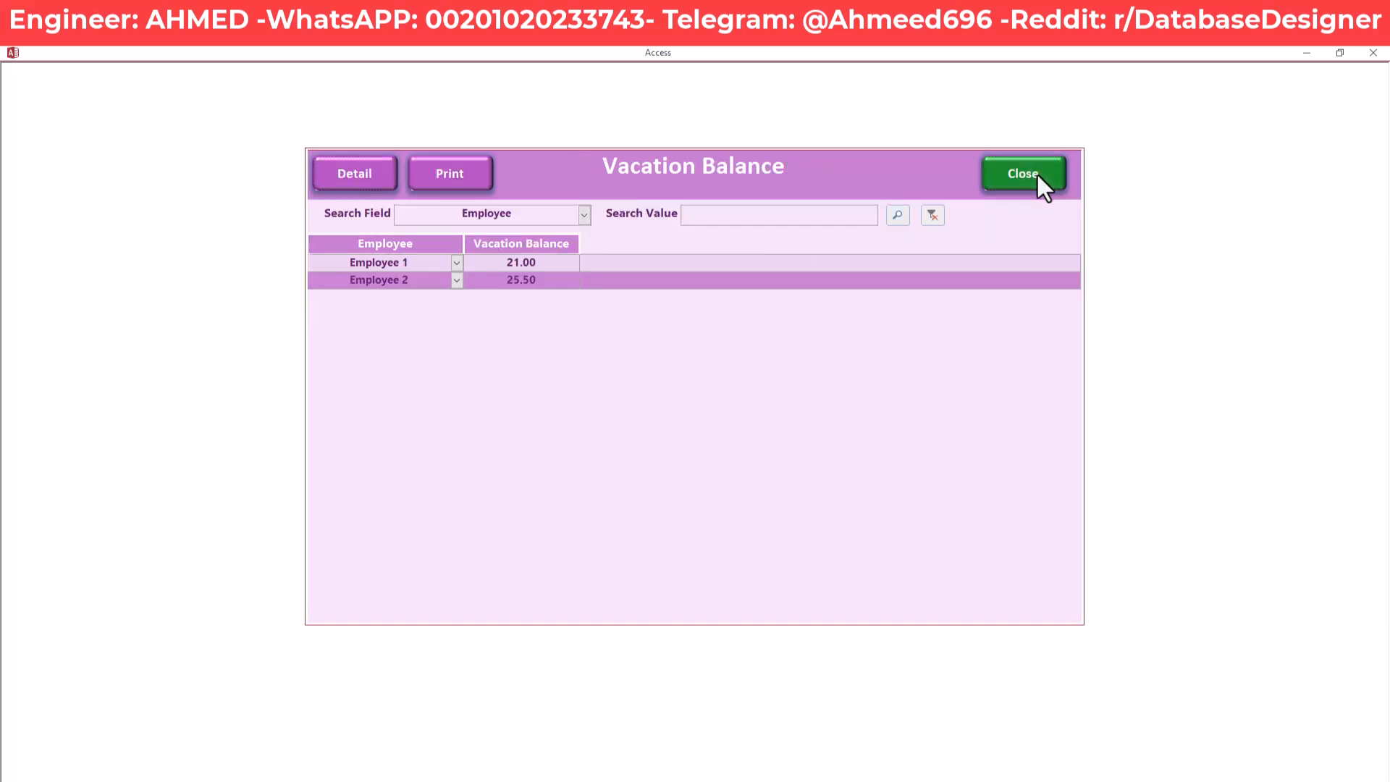
click(1036, 175)
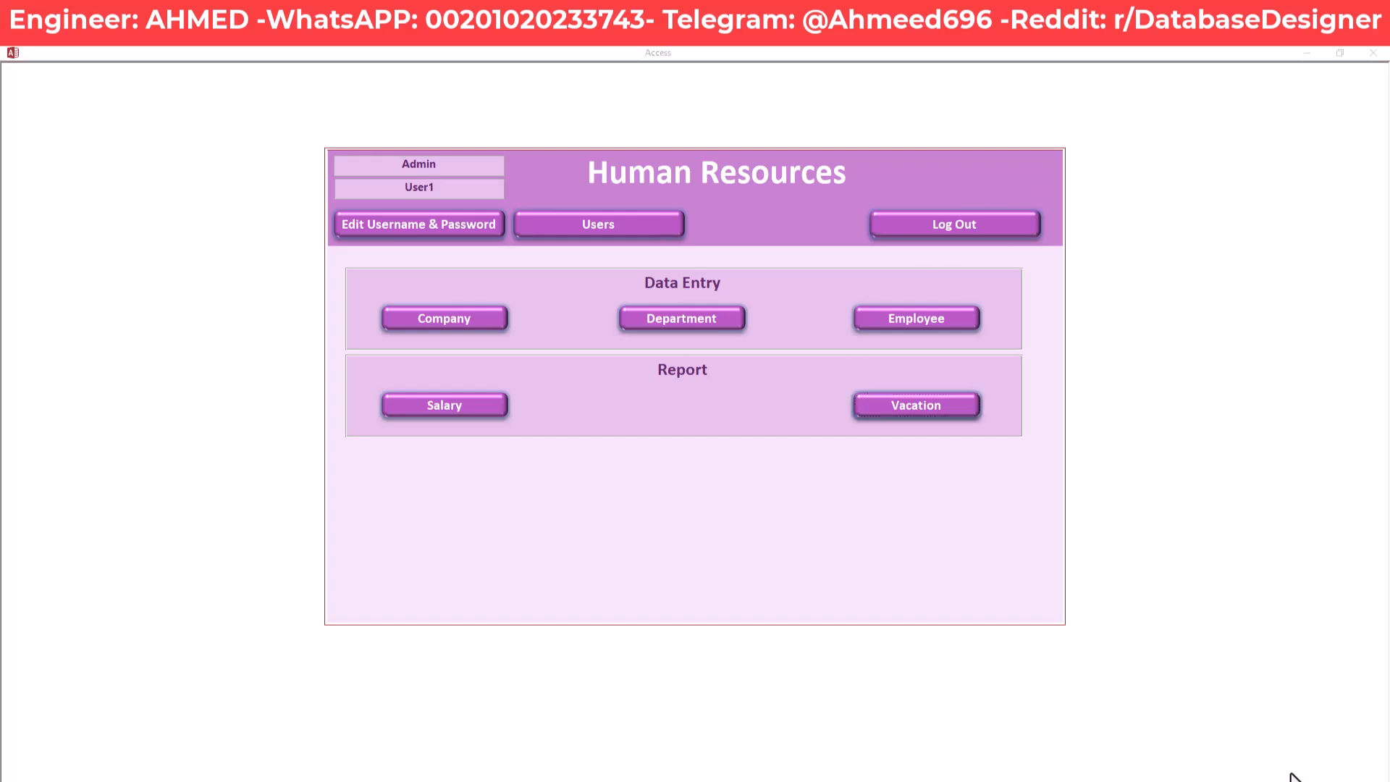